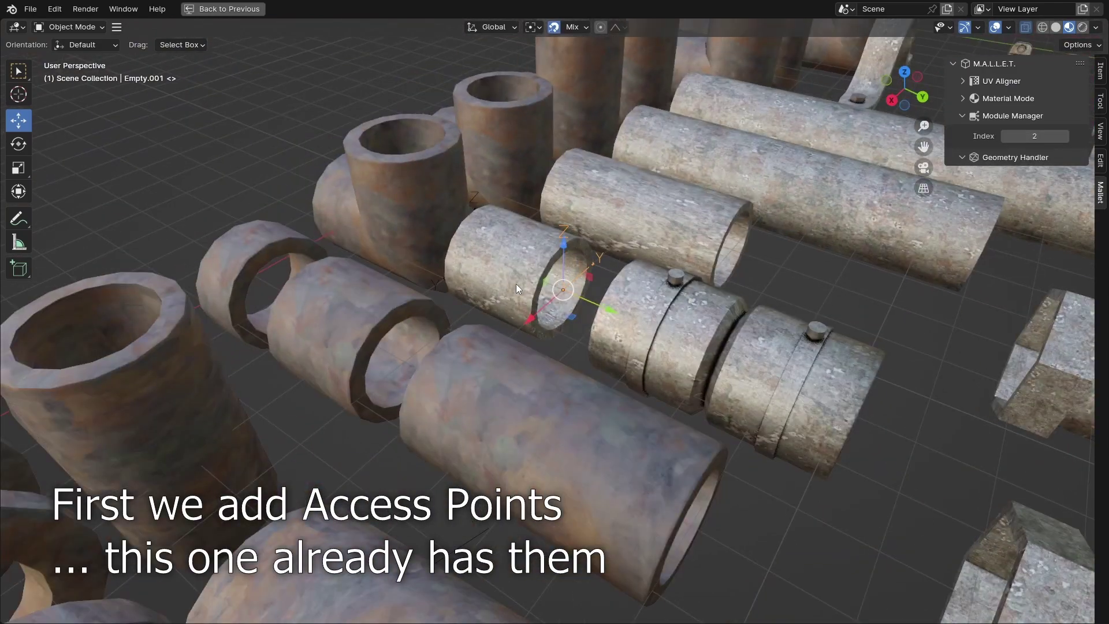
Make the ridged metal coupling a module object so that its access point can be edited
click(453, 338)
middle_drag(453, 338, 399, 294)
click(520, 329)
click(1036, 136)
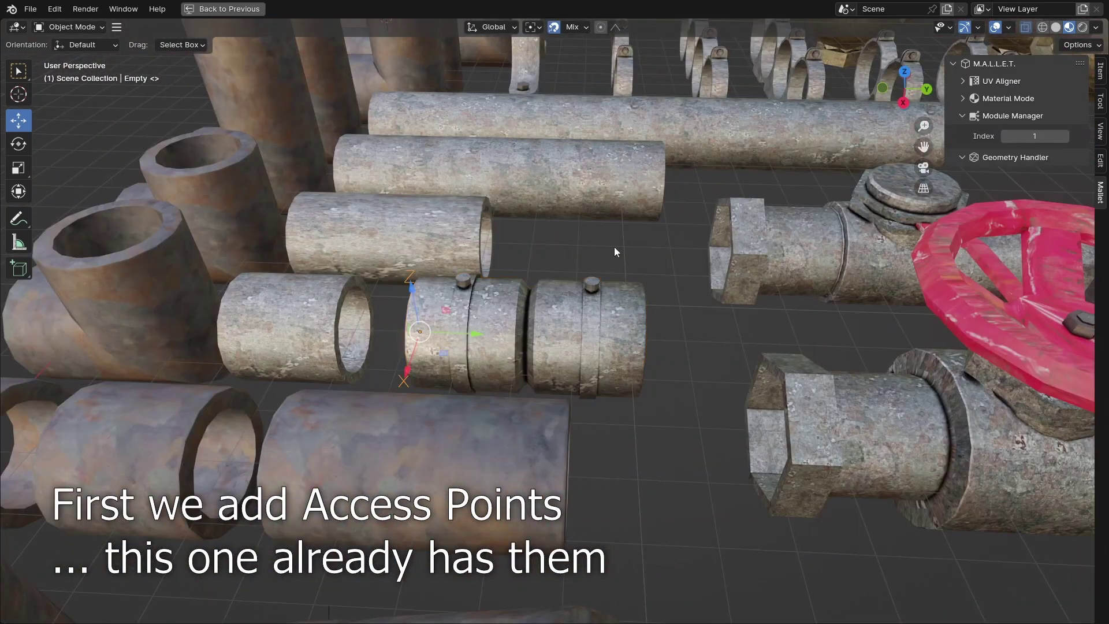
Rotate the ridged coupling's access point 90° about Z and place a duplicate at the other end, rotated -90° about Z
text(rz90)
middle_drag(615, 247, 584, 260)
key(Return)
key(shift+d)
key(Escape)
drag(326, 318, 504, 344)
text(rz-90)
key(Return)
Place the first access point on the next pipe coupling
middle_drag(548, 294, 419, 393)
click(465, 296)
click(345, 394)
click(333, 407)
key(x)
click(273, 352)
click(371, 386)
key(x)
click(386, 357)
Rotate the access point 90° about Z and duplicate it along Y to the opposite end with a 180° Z rotation
text(rz90)
key(shift+d)
text(rz180gy)
click(462, 386)
key(r)
key(r)
click(351, 345)
middle_drag(351, 345, 307, 365)
Make Coupling_1m a module object and rotate its access point -90° about Z
click(534, 362)
click(1022, 136)
text(rz-90)
key(Return)
mouse_move(215, 245)
middle_down()
mouse_move(240, 263)
mouse_move(340, 190)
mouse_move(215, 248)
middle_up()
click(350, 292)
mouse_move(398, 312)
middle_down()
mouse_move(379, 306)
mouse_move(391, 303)
middle_up()
click(397, 300)
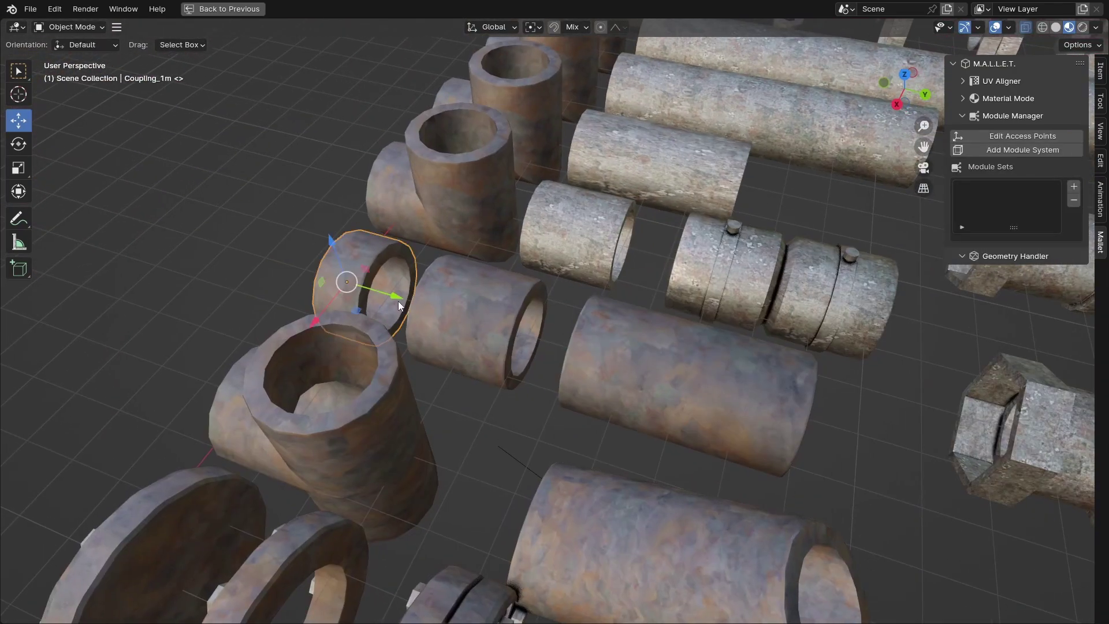
Make the rusted coupling beside Coupling_1m a module object and snap its second access point along Y to the far end
click(491, 304)
middle_drag(502, 303, 569, 294)
click(1021, 136)
key(shift+Tab)
middle_drag(636, 309, 504, 370)
key(g)
key(y)
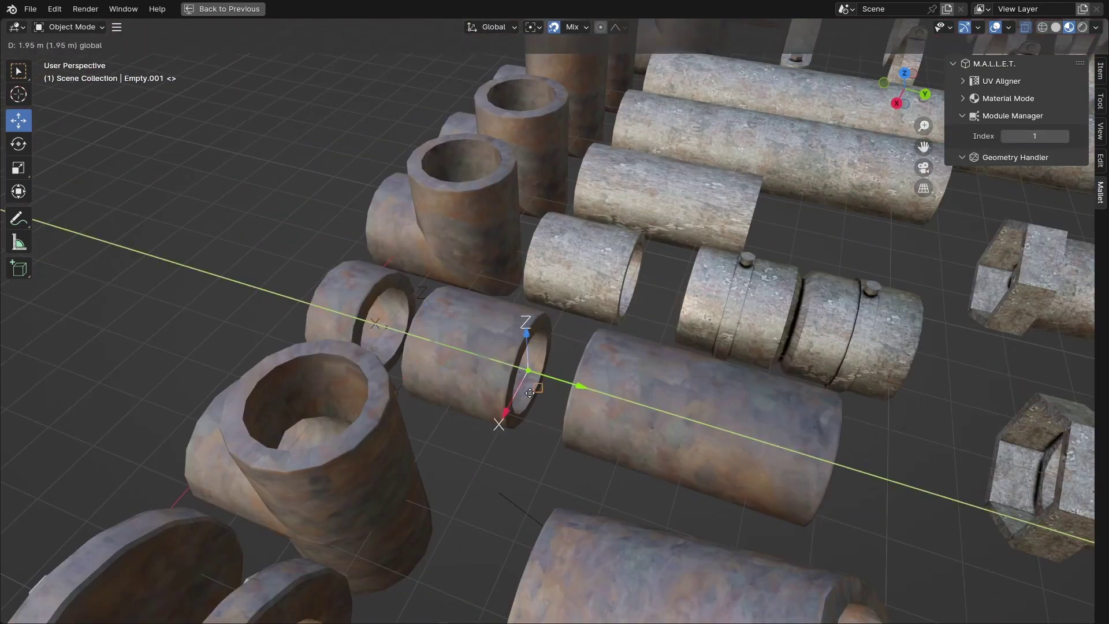
click(497, 427)
Rotate the far-end access point of that coupling 180° about Z
middle_drag(538, 428, 590, 413)
key(r)
key(z)
key(1)
key(8)
key(0)
key(Return)
middle_drag(504, 404, 528, 404)
key(shift+Tab)
Make Coupling_4m a module object and place its access points at the near and far ends
click(601, 381)
click(1021, 136)
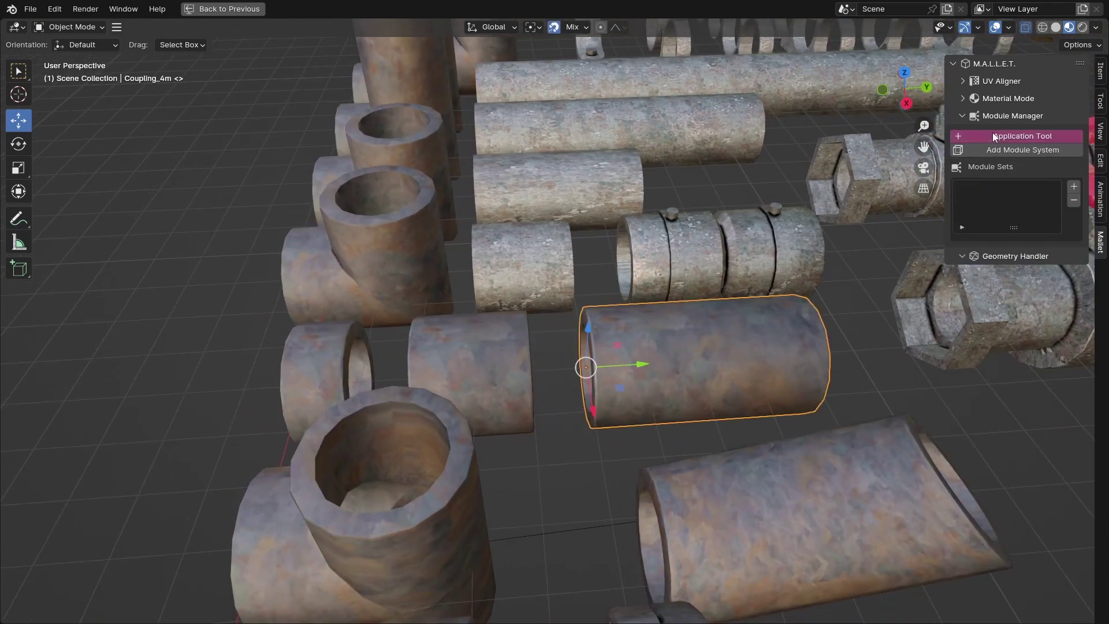
middle_drag(573, 463, 554, 404)
key(shift+Tab)
click(501, 406)
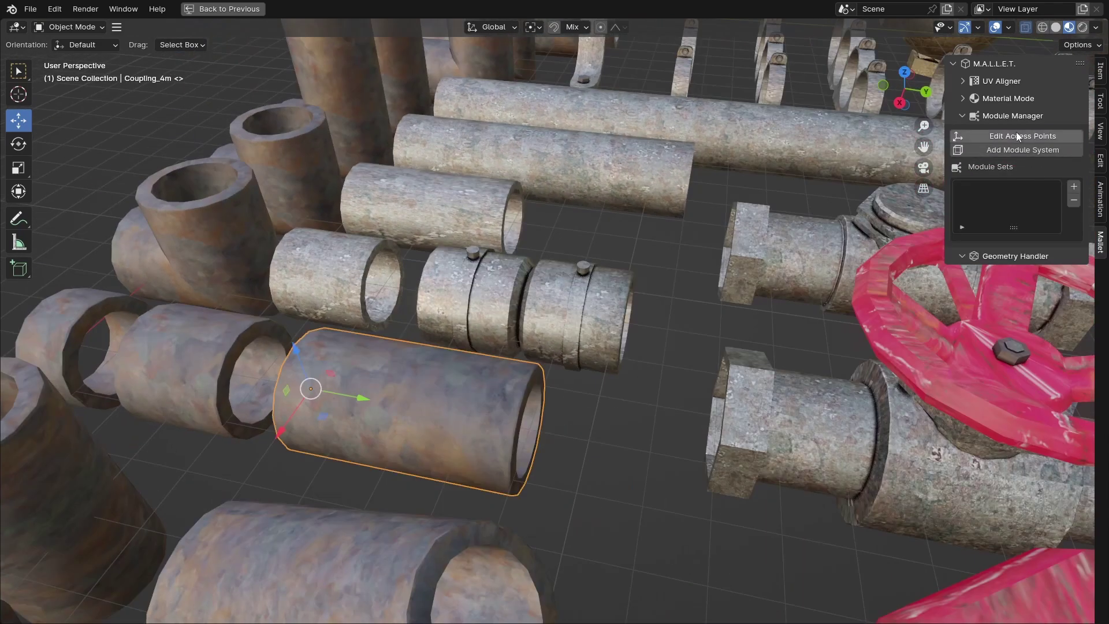
click(1020, 136)
drag(342, 392, 582, 473)
Edit the access points of Coupling_Ridged_4m and set the far-end one's index to 2
key(shift+Tab)
click(1020, 137)
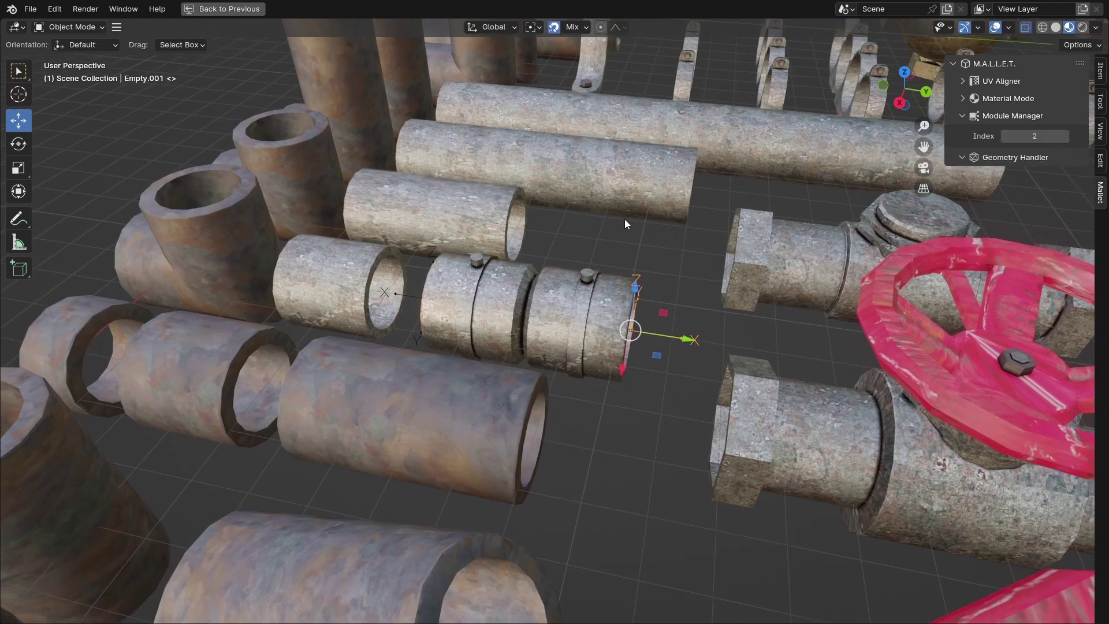
click(625, 220)
Make Valve_Ball_7m a module object and rotate its first access point -90° about Z
key(shift+grave)
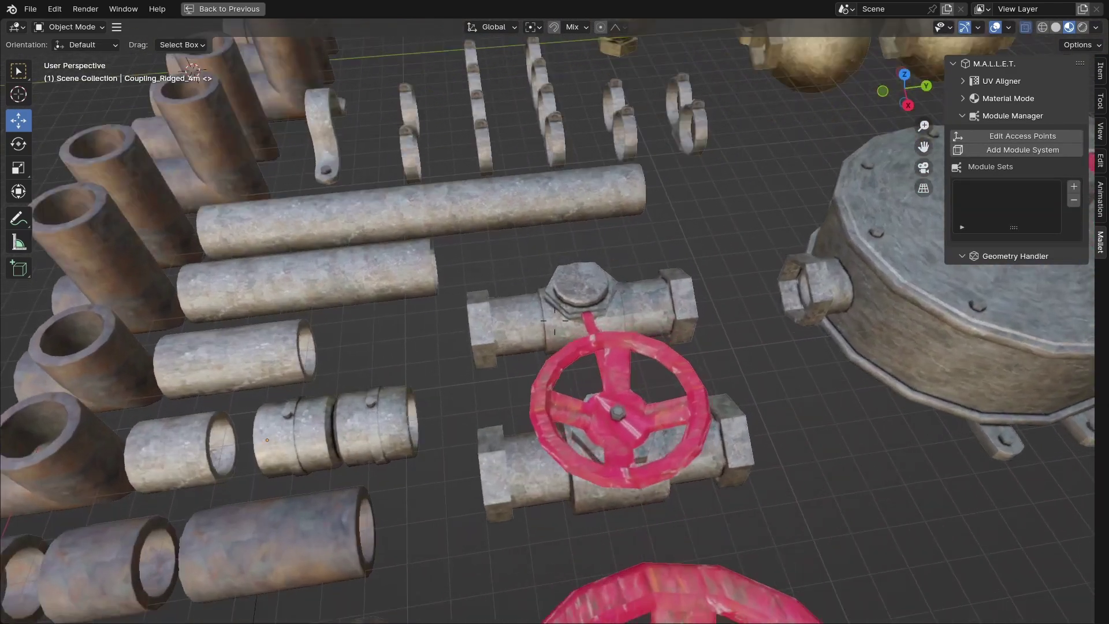
click(554, 321)
click(505, 302)
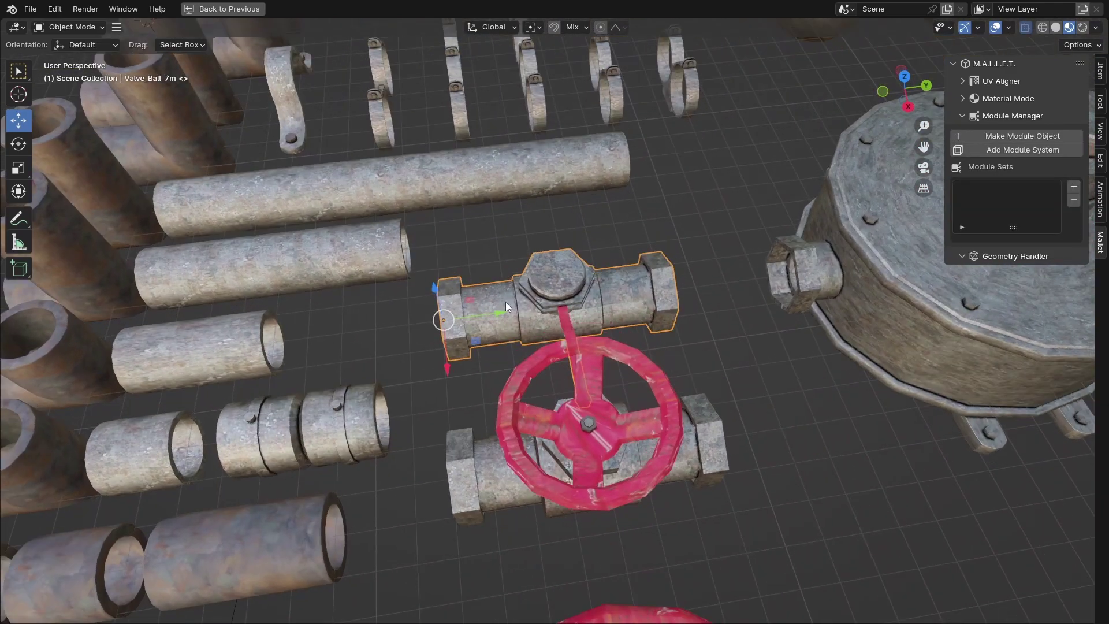
click(1019, 136)
click(543, 317)
key(r)
key(z)
key(minus)
key(9)
key(0)
key(Return)
Duplicate the access point to the ball valve's opposite end, rotating the copy 90° about Z twice
key(shift+d)
key(Return)
key(r)
key(z)
key(9)
key(0)
key(Return)
drag(520, 310, 705, 305)
key(r)
key(z)
key(9)
key(0)
key(Return)
Make Valve_7m a module object and rotate its first access point -90° about Z
shift+middle_drag(705, 305, 497, 376)
click(389, 302)
click(497, 377)
click(985, 135)
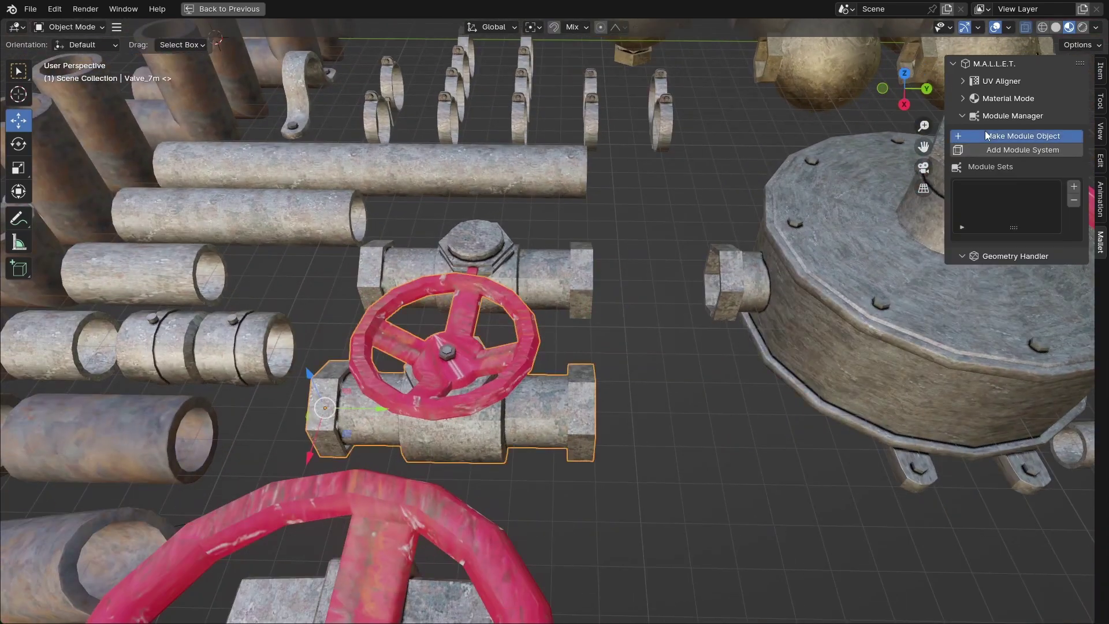
middle_drag(647, 332, 538, 383)
click(446, 363)
key(r)
key(z)
key(minus)
key(9)
key(0)
key(Return)
Duplicate the access point to the opposite end of Valve_7m, applying Z rotations of 90° and -90° to the copy
key(shift+d)
key(Return)
key(r)
key(z)
key(9)
key(0)
key(Return)
drag(492, 384, 759, 522)
key(r)
key(z)
key(minus)
key(9)
key(0)
key(Return)
Make Valve_Big_5.5m a module object
shift+middle_drag(837, 448, 843, 398)
middle_drag(578, 404, 549, 416)
scroll(549, 416, down, 2)
shift+middle_drag(520, 428, 577, 300)
click(589, 358)
click(588, 323)
key(KP_Decimal)
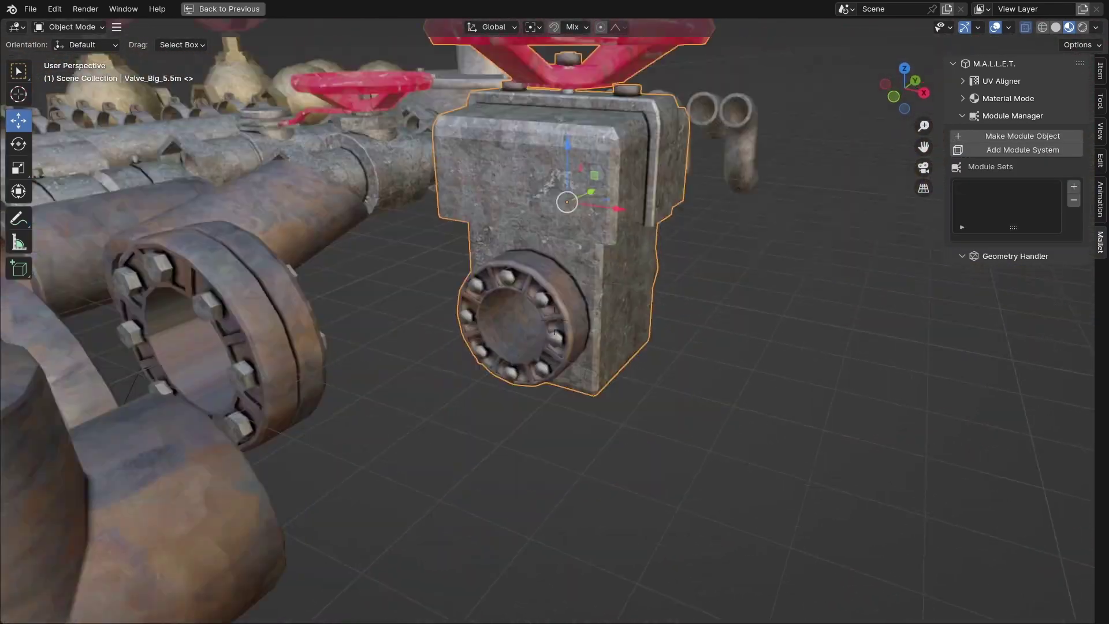
scroll(578, 301, up, 3)
click(997, 135)
Snap the first access point of Valve_Big_5.5m to the lowest inner edge of the near flange's bore
key(shift+Tab)
key(g)
click(501, 329)
shift+middle_drag(502, 328, 584, 254)
scroll(518, 257, up, 4)
key(alt+z)
key(g)
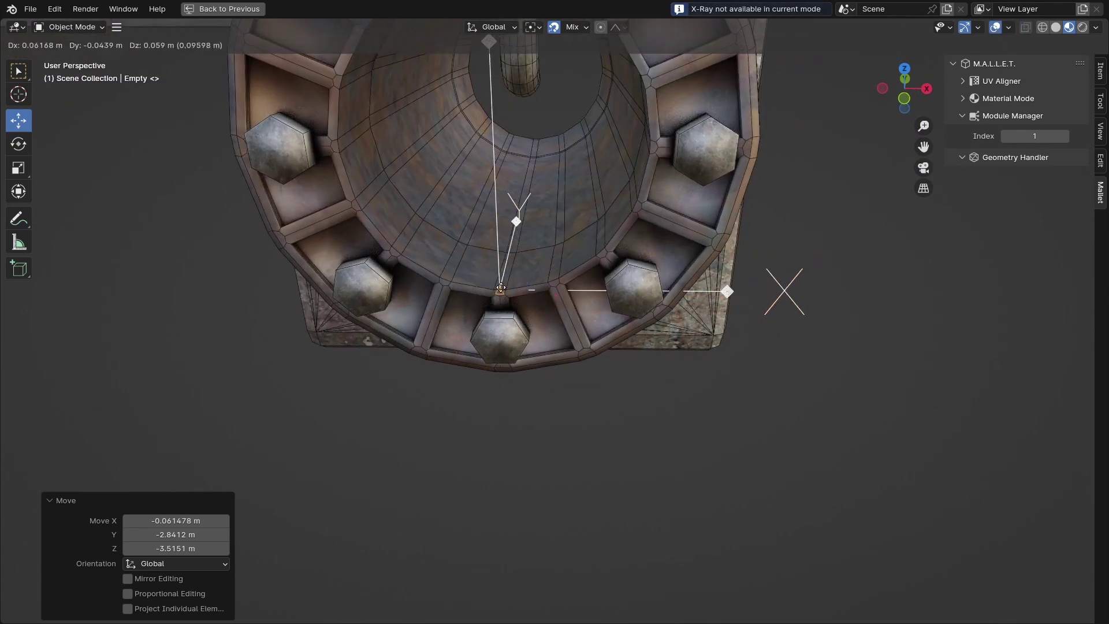
click(504, 294)
Raise the access point along Z to the bore's centre height and rotate it 90° about Z so its X axis faces outward
middle_drag(506, 289, 520, 283)
shift+middle_drag(566, 159, 523, 250)
key(g)
key(z)
click(540, 246)
text(rz-90)
key(Return)
scroll(577, 251, down, 5)
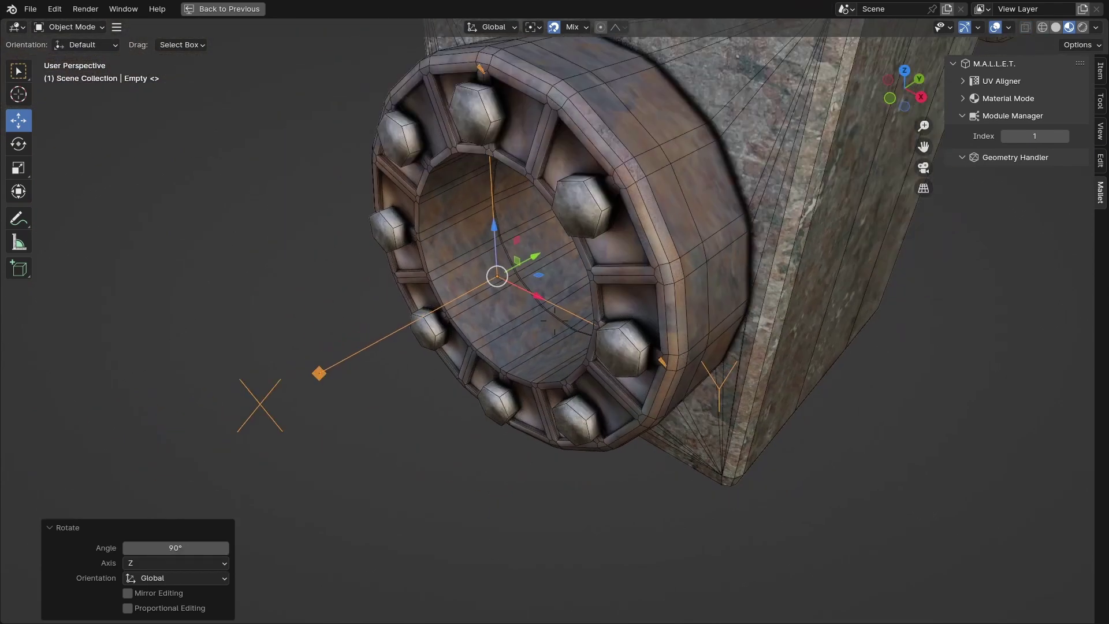
Edit the access points of Valve_Big_5.5m and snap the second one to the lowest inner edge of the opposite flange's bore
click(820, 250)
key(shift+grave)
click(466, 399)
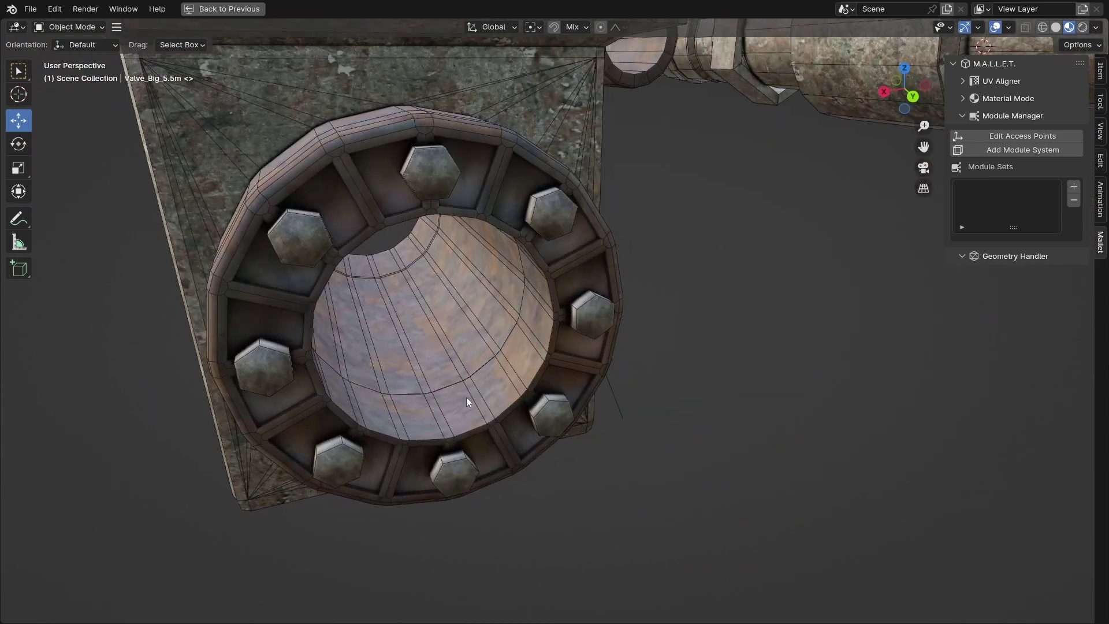
middle_drag(451, 434, 491, 347)
click(604, 334)
click(1026, 137)
key(g)
click(508, 426)
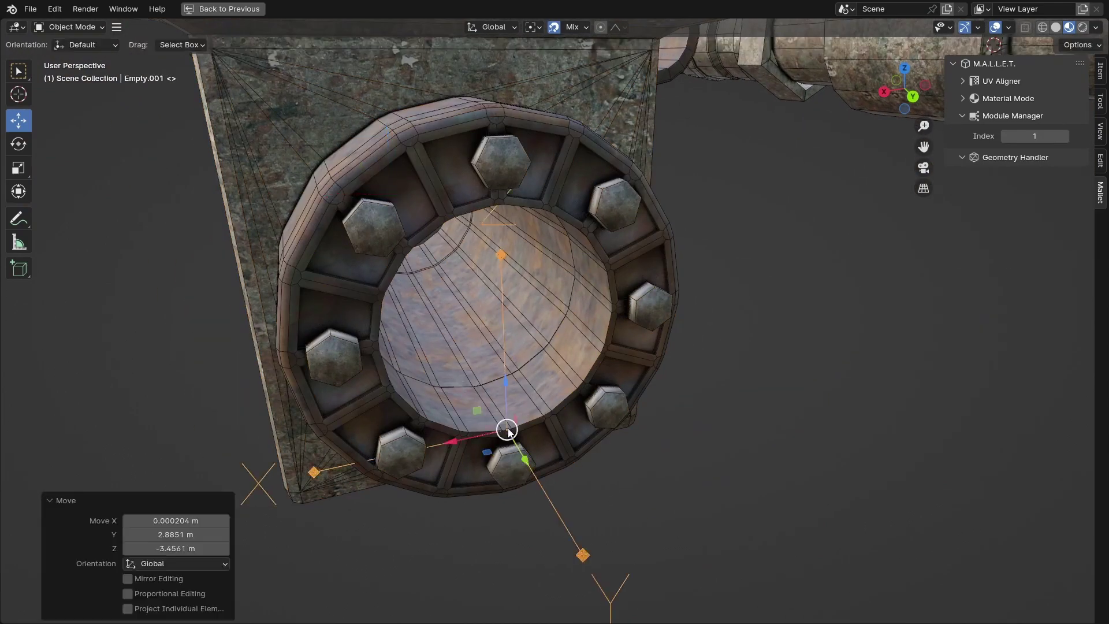
Raise the second access point along Z to the bore centre, rotate it -90° about Z and finish editing the valve
key(g)
key(z)
click(613, 308)
text(rz-90)
key(Return)
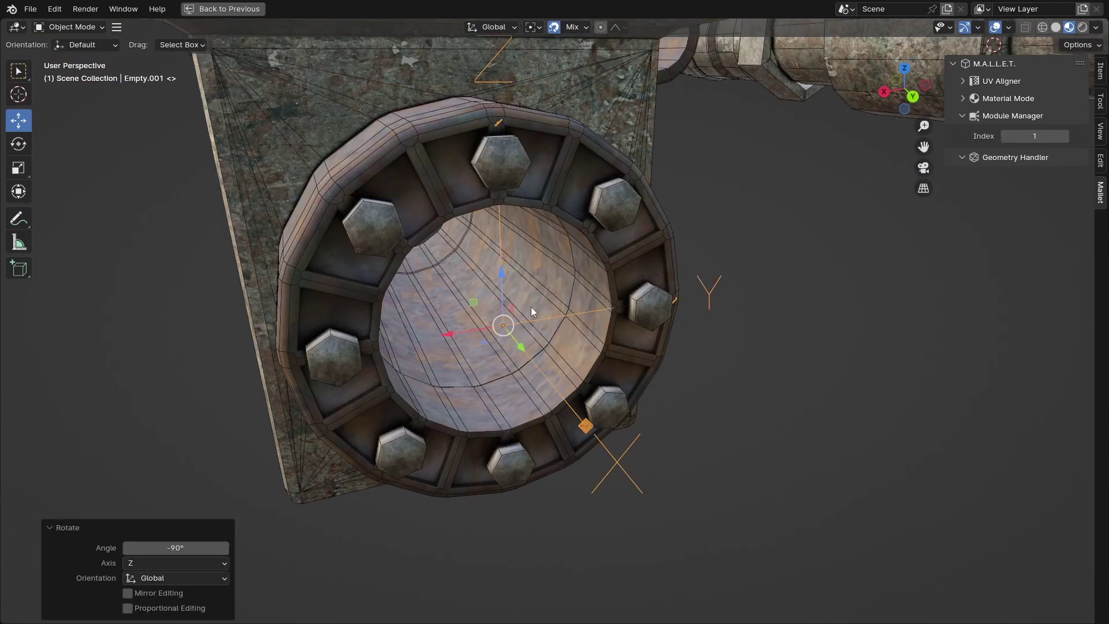
middle_drag(532, 306, 572, 342)
scroll(612, 335, down, 8)
key(Return)
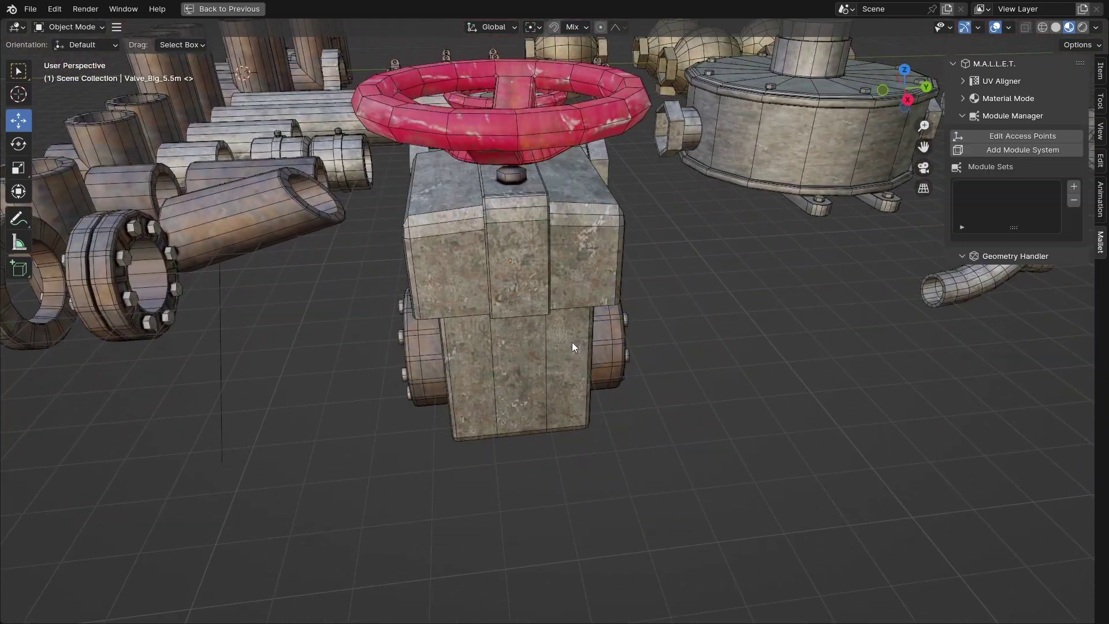
Make Flange_Double_1m a module object
key(shift+grave)
key(w)
click(518, 325)
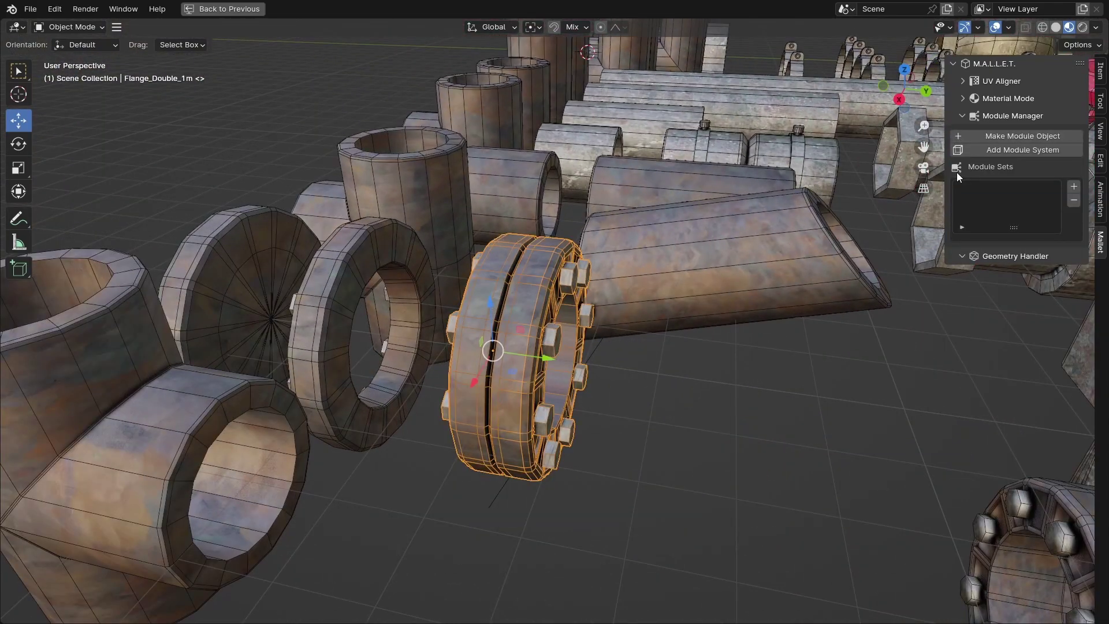
click(974, 135)
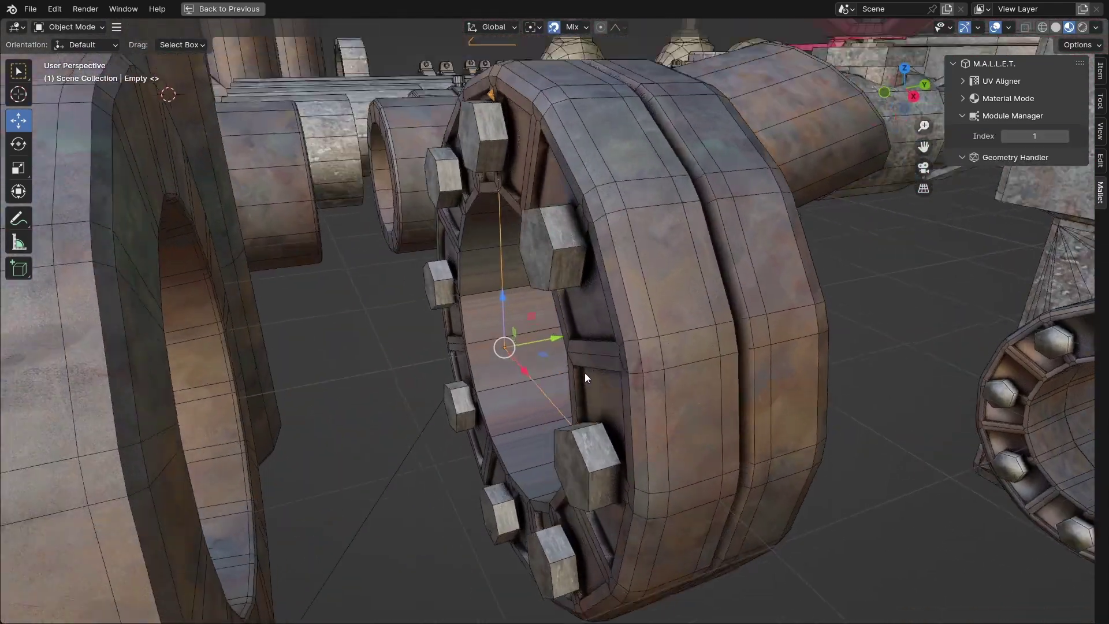
Slide the double flange's first access point along Y into the bore and rotate it 90° about Z so X faces outward
middle_drag(584, 373, 609, 378)
drag(548, 335, 594, 356)
text(rz90)
key(Return)
middle_drag(595, 355, 529, 353)
key(shift+grave)
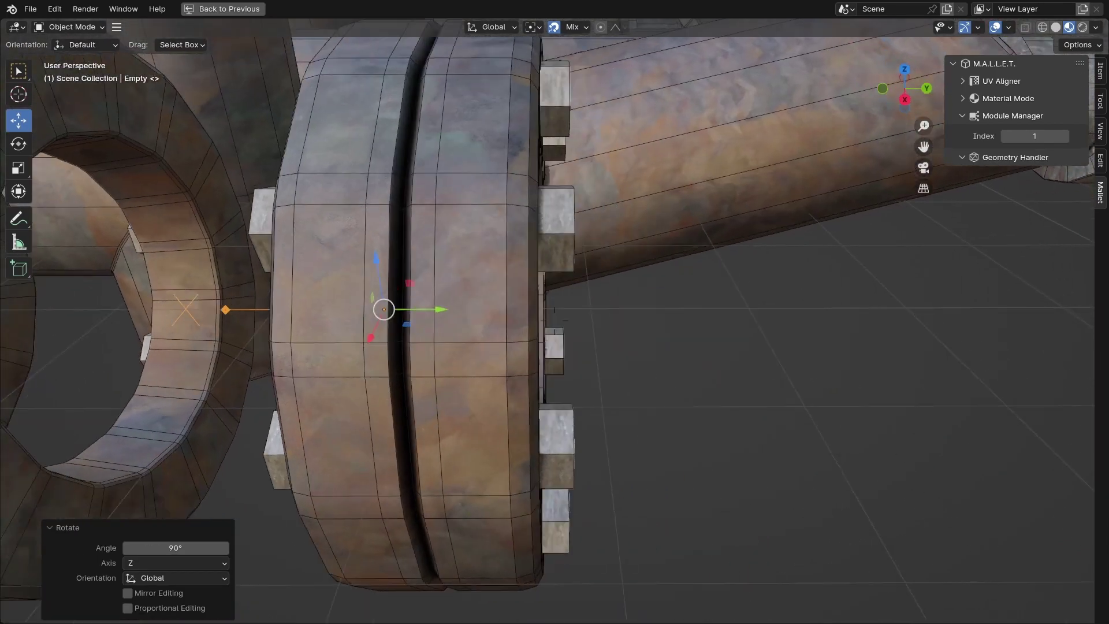
Duplicate the access point to the opposite side of the double flange and rotate it -90° about Z so X faces outward
key(shift+d)
drag(364, 262, 405, 293)
text(rz-90)
key(Return)
key(shift+grave)
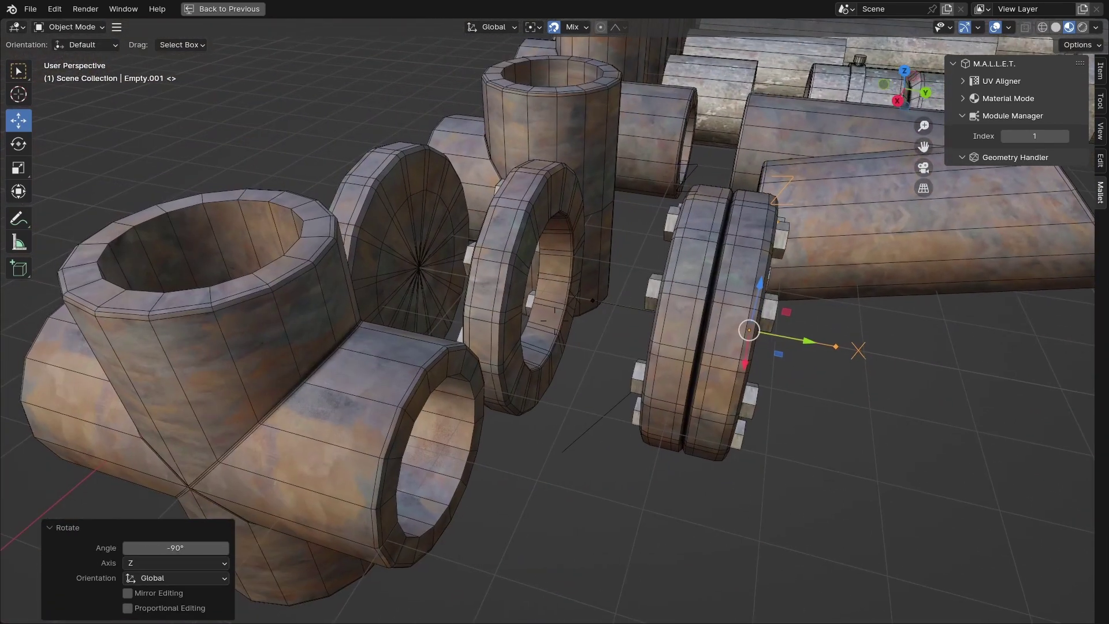
Make Flange_0.5m a module object
click(501, 286)
key(KP_Decimal)
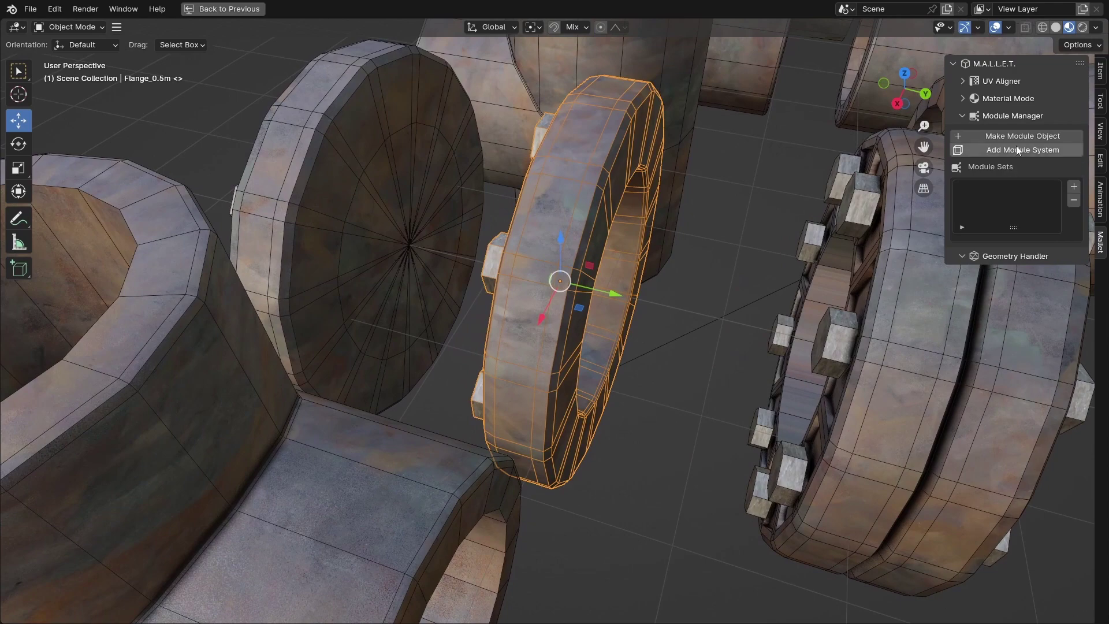
click(1015, 138)
Snap the 0.5 m flange's first access point along Y to its face and rotate it 90° about Z
middle_drag(517, 269, 598, 276)
click(584, 295)
ctrl+drag(599, 274, 634, 343)
text(rz90)
key(Return)
middle_drag(521, 314, 462, 306)
Duplicate the access point to the opposite face of the 0.5 m flange and rotate it by -90° steps about Z to face outward
key(shift+d)
key(r)
key(z)
key(minus)
key(9)
key(0)
key(Return)
drag(615, 312, 634, 144)
key(r)
key(z)
key(minus)
key(9)
key(0)
key(Return)
middle_drag(639, 236, 674, 242)
Make Flange_Cap a module object
click(352, 255)
key(KP_Decimal)
middle_drag(352, 255, 405, 250)
click(1015, 137)
middle_drag(665, 216, 758, 224)
key(shift+grave)
key(w)
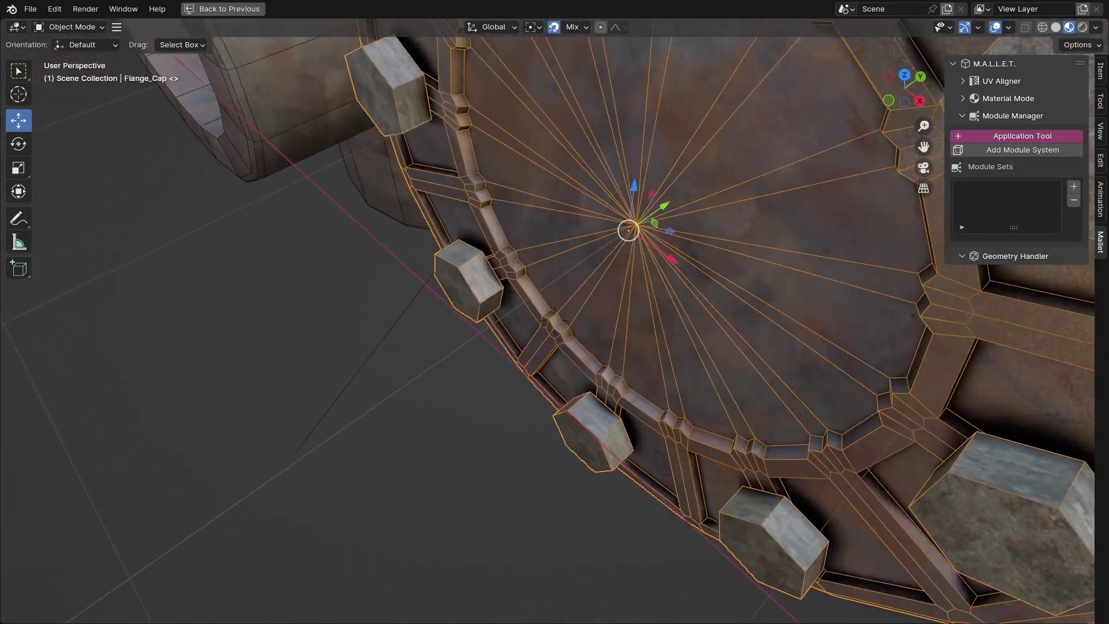
key(s)
click(555, 322)
click(1023, 150)
Place the cap's access point at the centre of its bolted face, rotate it 90° about Z and finish editing the cap
drag(667, 311, 645, 328)
key(r)
key(z)
key(9)
key(0)
key(Return)
middle_drag(520, 322, 472, 314)
key(shift+grave)
key(s)
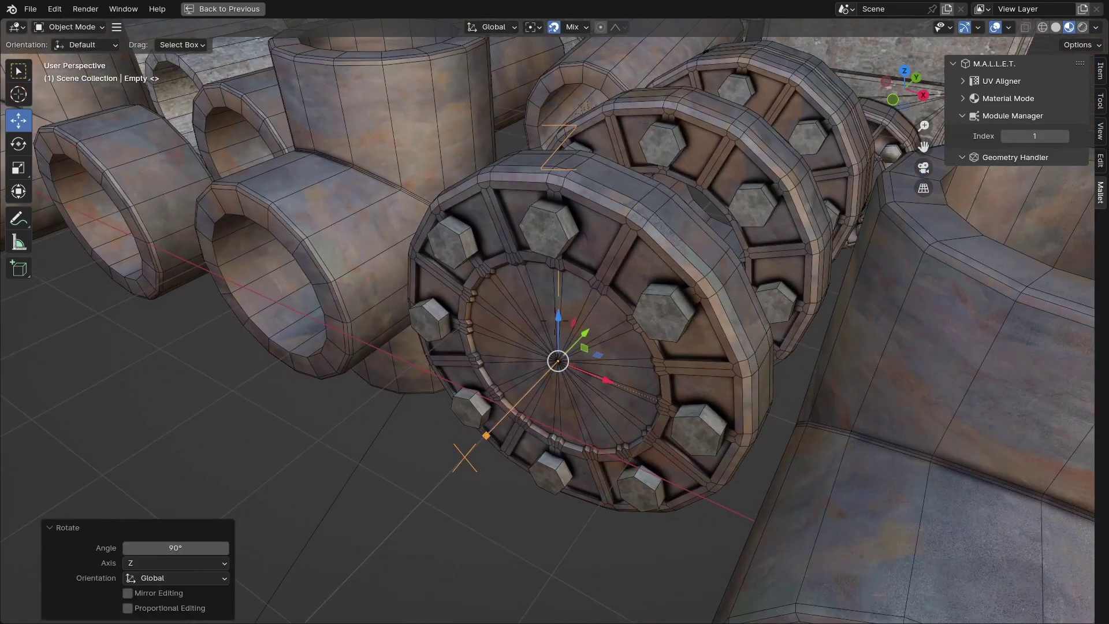
click(555, 321)
click(505, 328)
Isolate Tee_Sharp and make it a module object
key(shift+grave)
key(s)
click(555, 321)
click(373, 350)
middle_drag(372, 349, 398, 359)
click(508, 347)
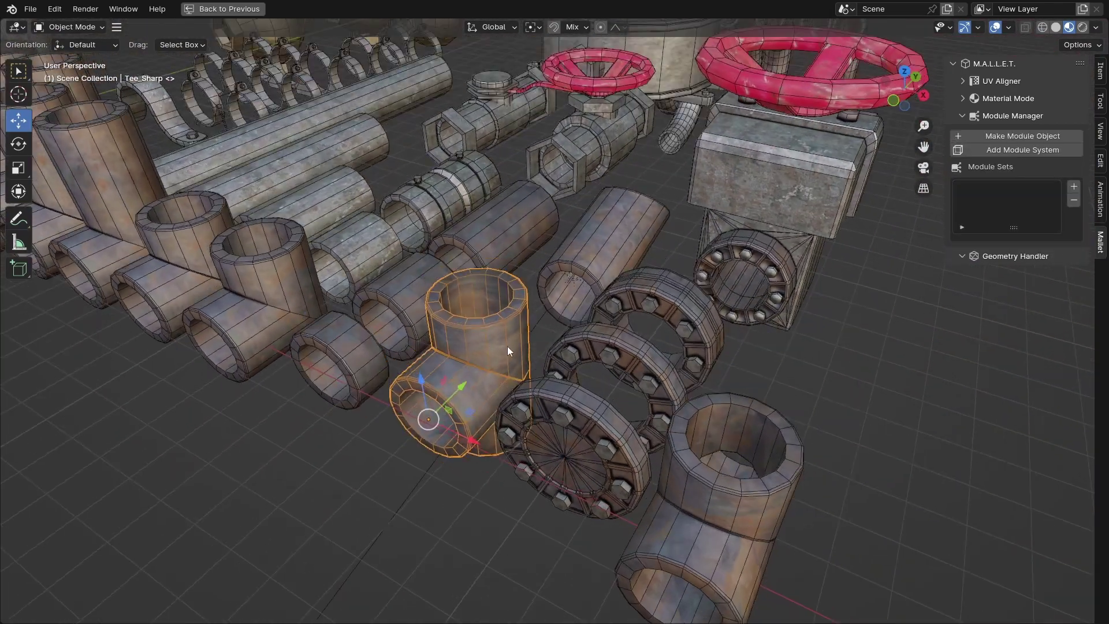
key(KP_Divide)
click(990, 135)
Rotate the access point at the tee's side opening 90° about Z so its X axis faces outward
key(r)
key(z)
key(9)
key(0)
key(Return)
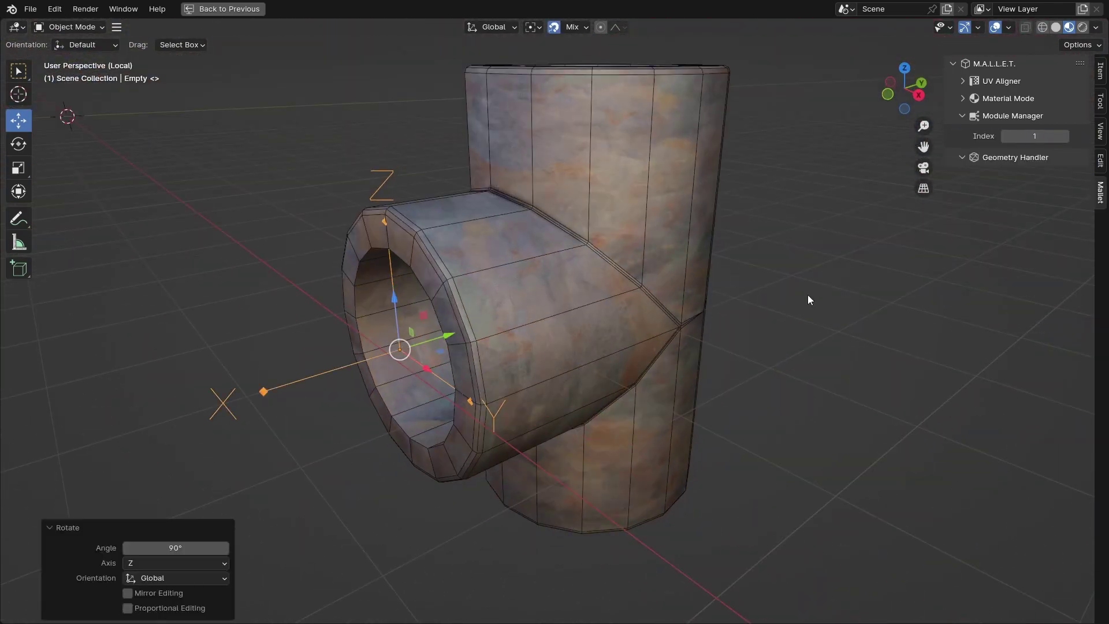
Duplicate the access point to the tee's top opening, 2 m along Y and 2 m along Z, and rotate it -90° about local Y
key(shift+grave)
key(s)
click(555, 322)
key(shift+d)
key(Return)
key(r)
key(z)
key(9)
key(0)
key(Return)
middle_drag(768, 330, 723, 342)
drag(483, 332, 616, 255)
text(ry-90y)
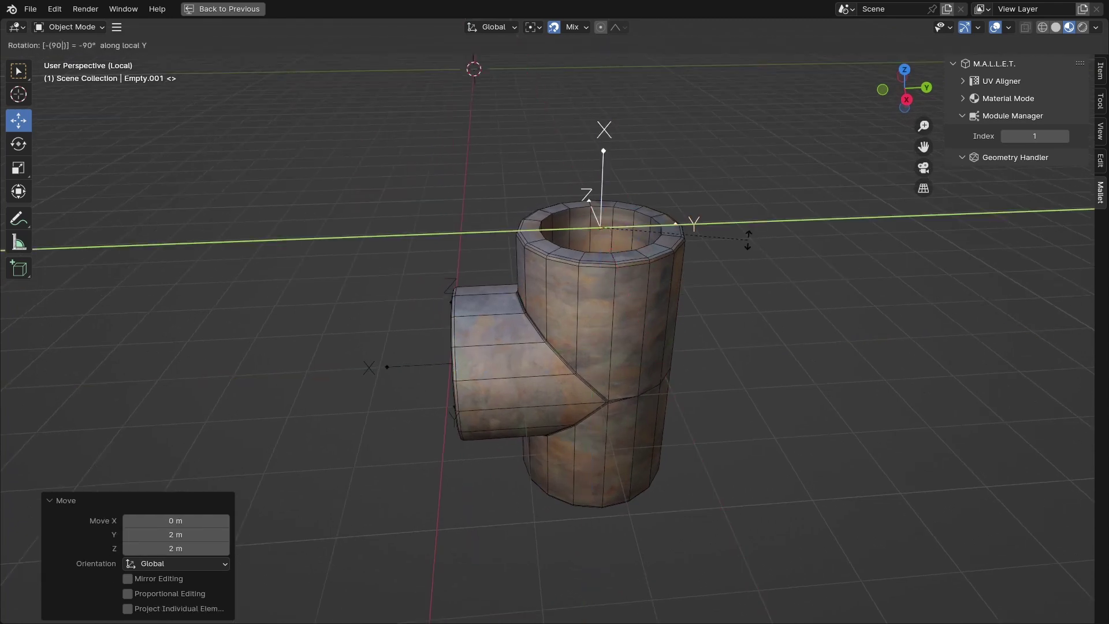
key(Return)
Add a third access point at the tee's bottom opening and rotate it 90° about Y so its X axis faces down
middle_drag(748, 239, 652, 227)
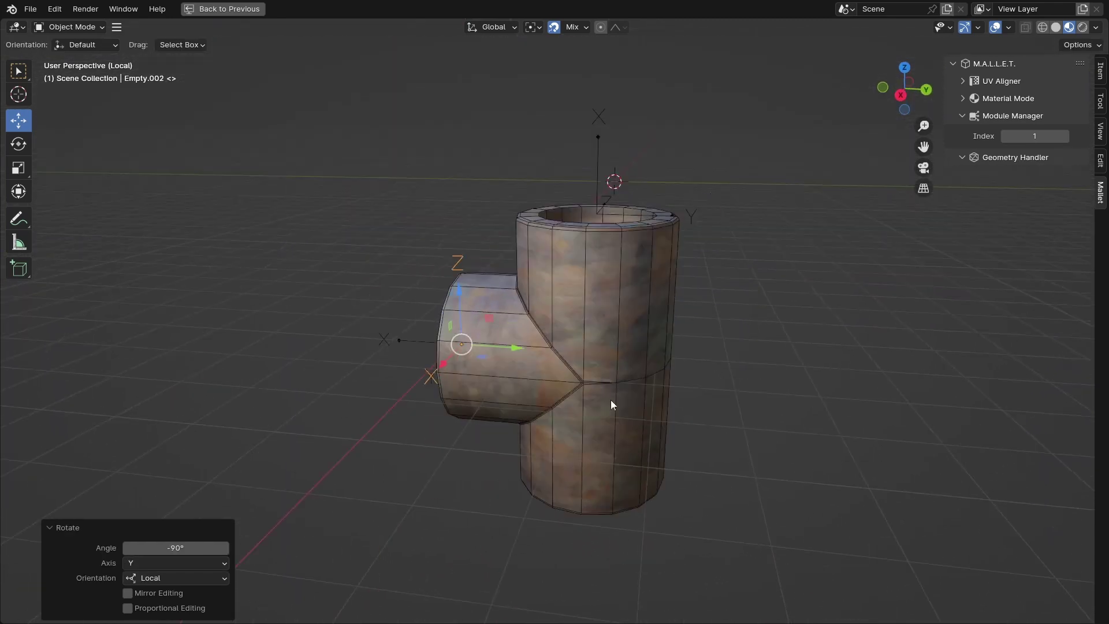
middle_drag(486, 320, 523, 324)
drag(522, 324, 659, 359)
text(rz)
middle_drag(659, 359, 693, 376)
text(y90)
key(Return)
Finish editing the tee, isolate Cross_Sharp and make it a module object
click(629, 355)
key(KP_Divide)
click(740, 450)
key(KP_Divide)
middle_drag(739, 450, 606, 421)
click(1017, 136)
Move the cross's first access point -4 m along Y to the opposite side opening and rotate it 90° about Z
key(shift+Tab)
click(637, 289)
middle_drag(637, 289, 716, 289)
drag(648, 278, 446, 324)
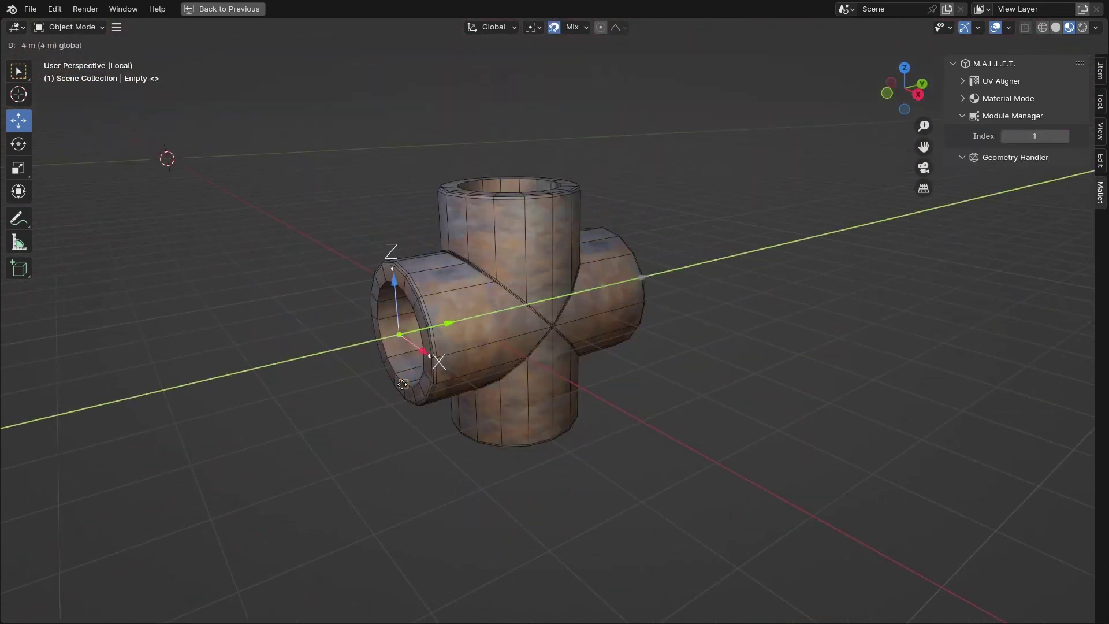
text(rz90)
key(Return)
Place a duplicate access point at the cross's other side opening and rotate it -90° about Z so X faces outward
key(shift+d)
key(r)
key(z)
key(1)
key(8)
key(0)
key(Return)
middle_drag(730, 345, 689, 397)
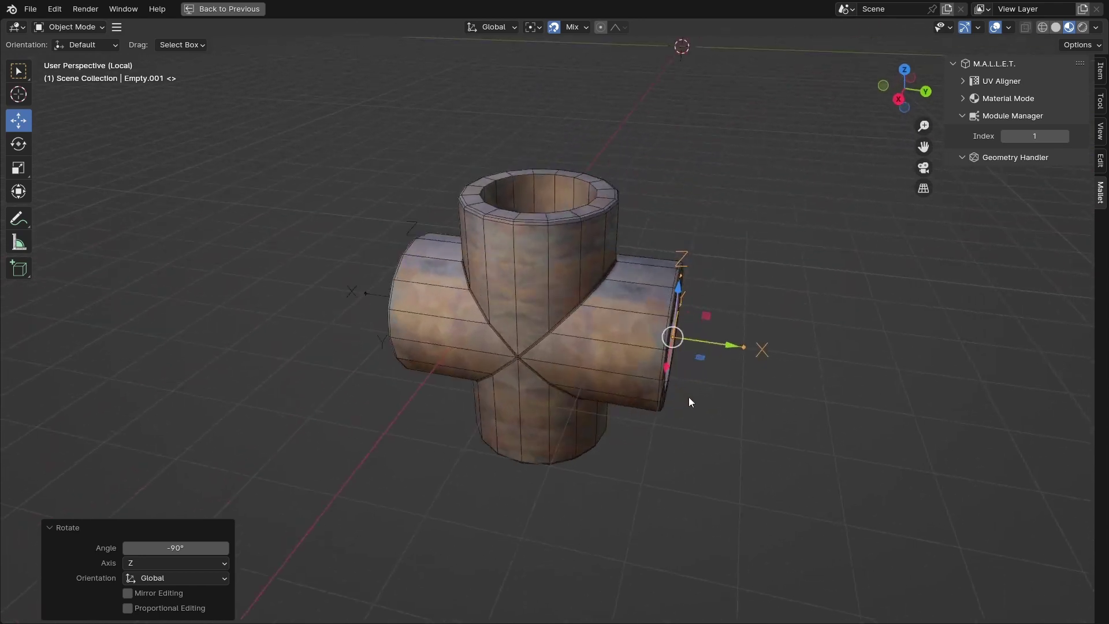
Duplicate the access point to the cross's top opening, -2 m along Y and 2 m along Z, and rotate it 90° to face up
key(shift+d)
key(r)
key(z)
key(minus)
key(9)
key(0)
key(Return)
drag(706, 316, 721, 163)
text(rz90)
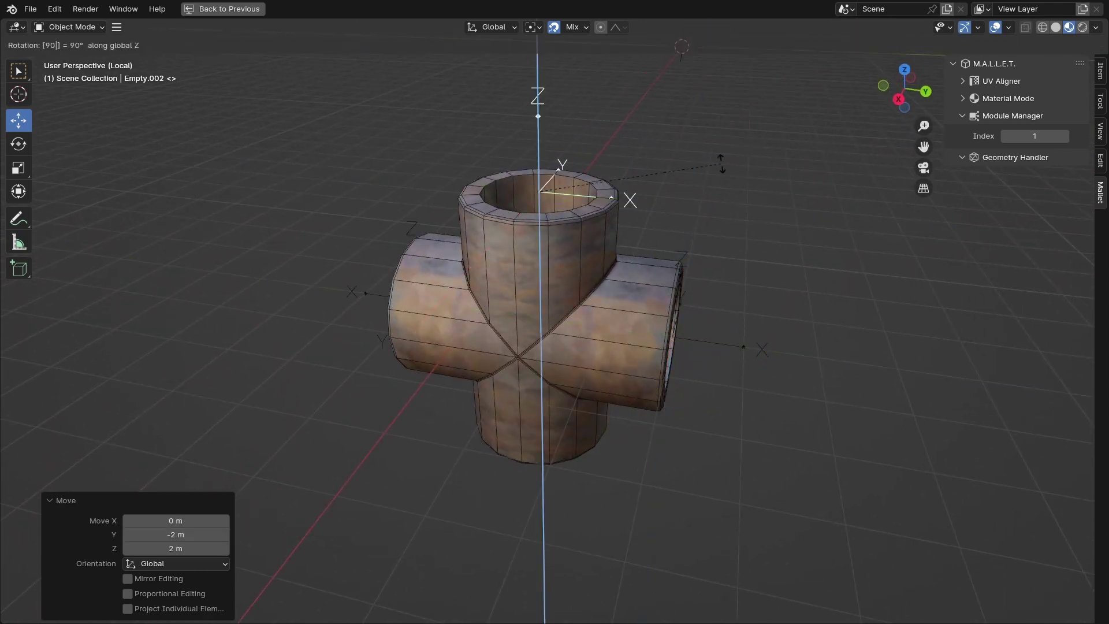
key(Return)
Duplicate the side access point to the cross's bottom opening, -2 m along Y and -2 m along Z, and rotate it -90° about Z
click(684, 263)
key(shift+d)
key(r)
key(z)
key(minus)
key(9)
key(0)
key(Return)
middle_drag(709, 289, 718, 217)
drag(716, 221, 545, 363)
text(rx-90)
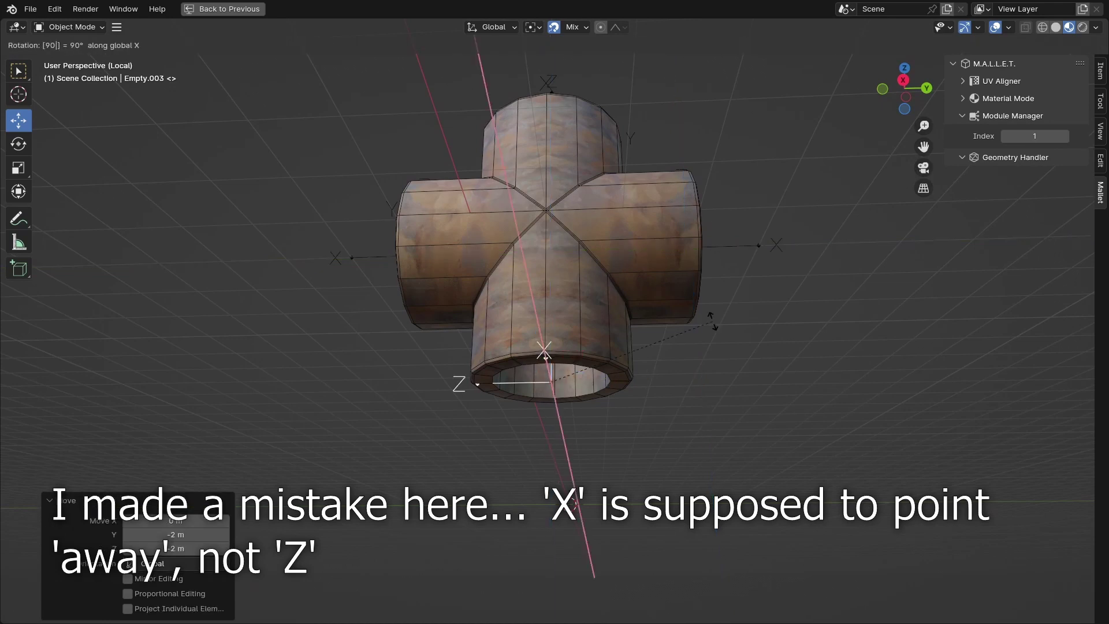
text(yz)
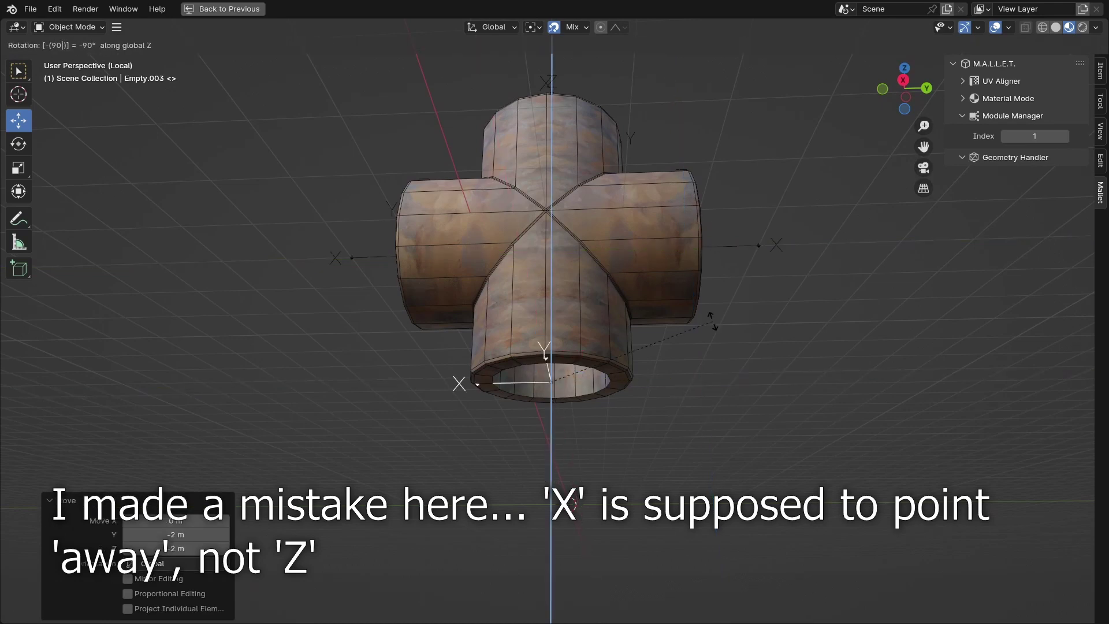
key(Return)
Rotate the bottom access point 180° about X so its Z axis points down, and finish editing the cross
middle_drag(712, 320, 610, 221)
text(rx180)
key(Return)
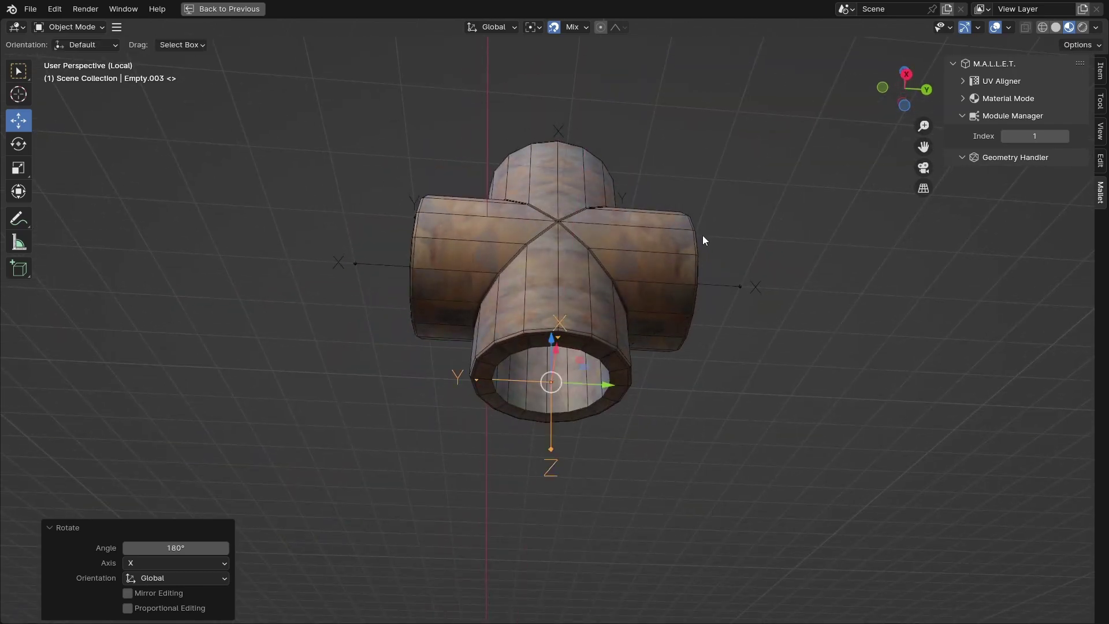
middle_drag(702, 235, 599, 272)
click(598, 272)
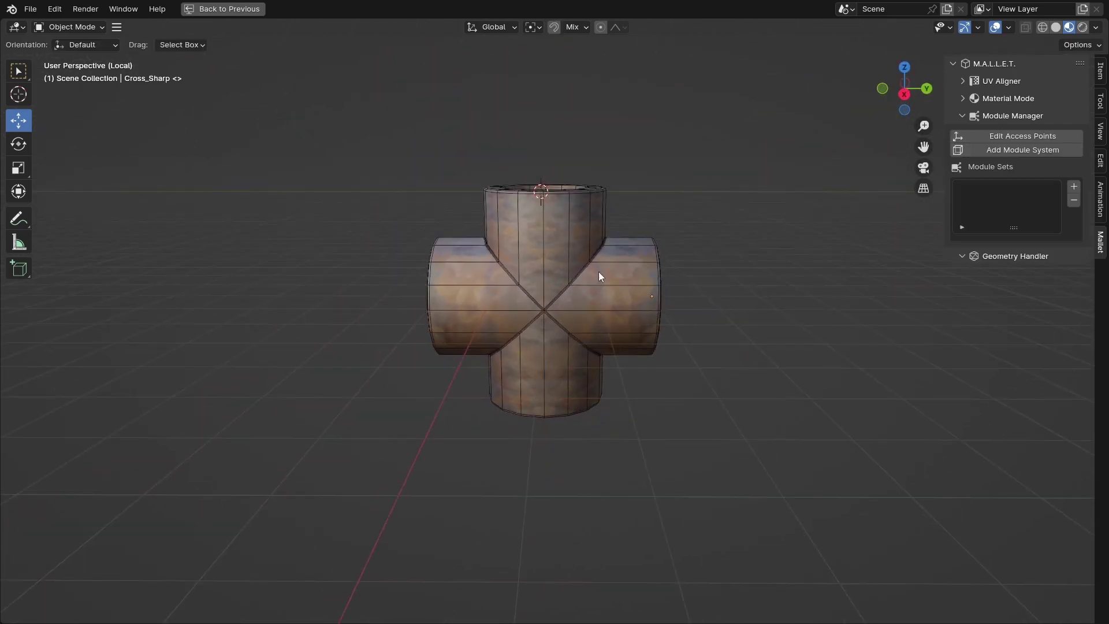
key(KP_Divide)
Isolate Bend45_4x1, make it a module object and rotate its first access point 90° about Z so X faces outward
click(375, 258)
key(KP_Divide)
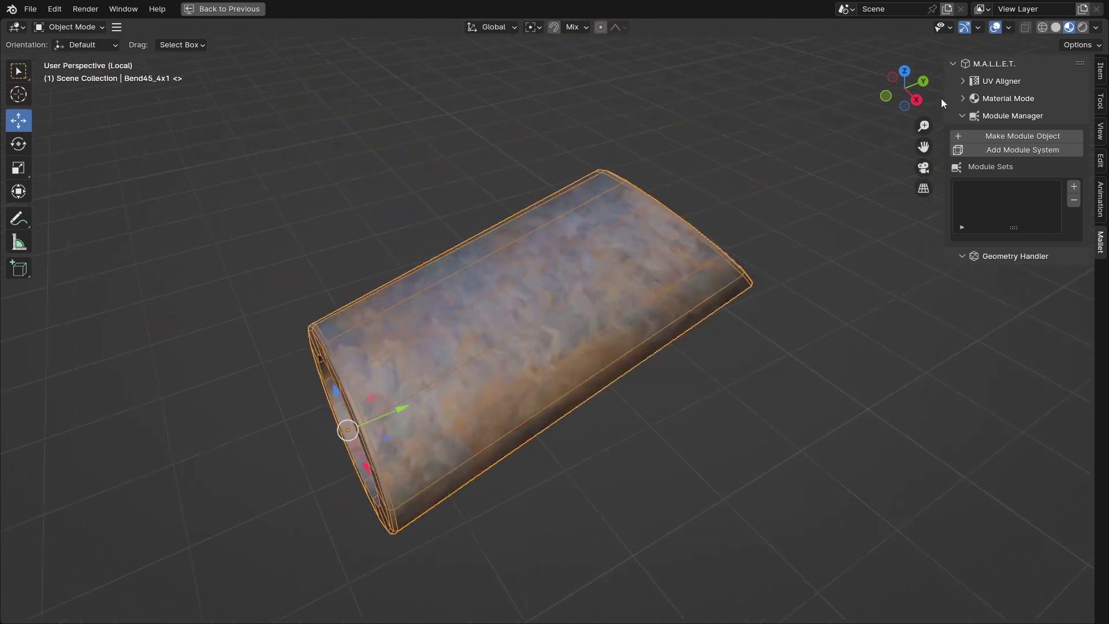
click(1034, 137)
text(rz90)
key(Return)
middle_drag(699, 314, 738, 285)
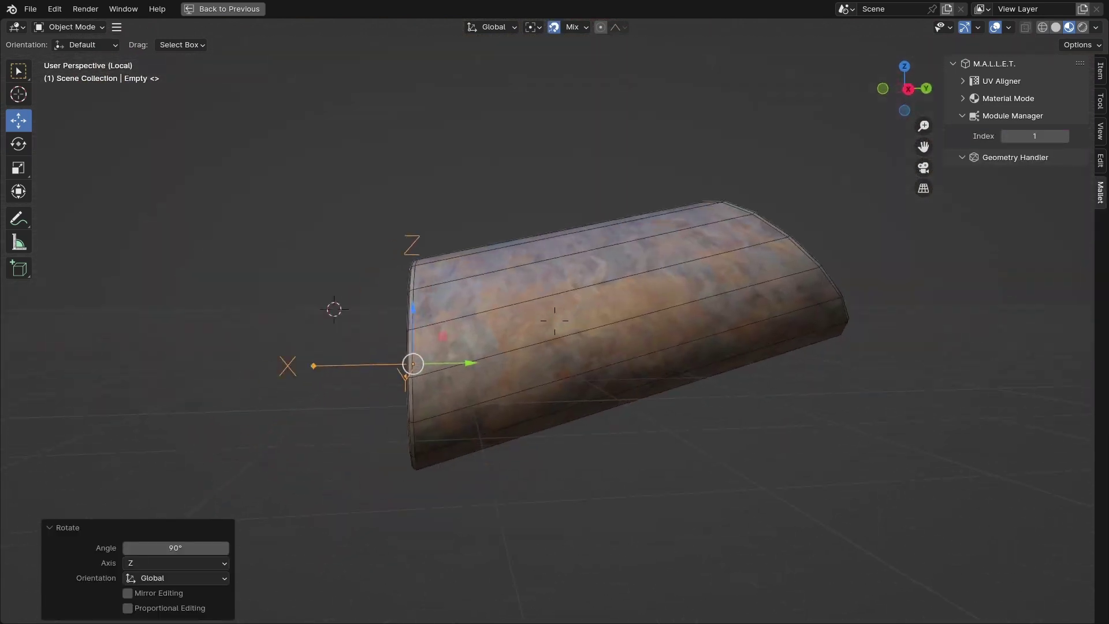
Place a second access point at the bend's angled far end, rotating it 180° about Z and 45° about X
middle_drag(769, 289, 823, 321)
text(rz180)
key(Return)
drag(480, 324, 787, 227)
middle_drag(860, 224, 842, 218)
text(rx45)
key(Return)
Shift the second access point about -0.415 m along Y and -0.251 m along Z onto the bend's angled opening
mouse_move(653, 238)
alt+middle_down()
mouse_move(599, 248)
mouse_move(653, 254)
alt+middle_up()
scroll(751, 261, up, 5)
drag(806, 222, 713, 292)
middle_drag(714, 291, 457, 289)
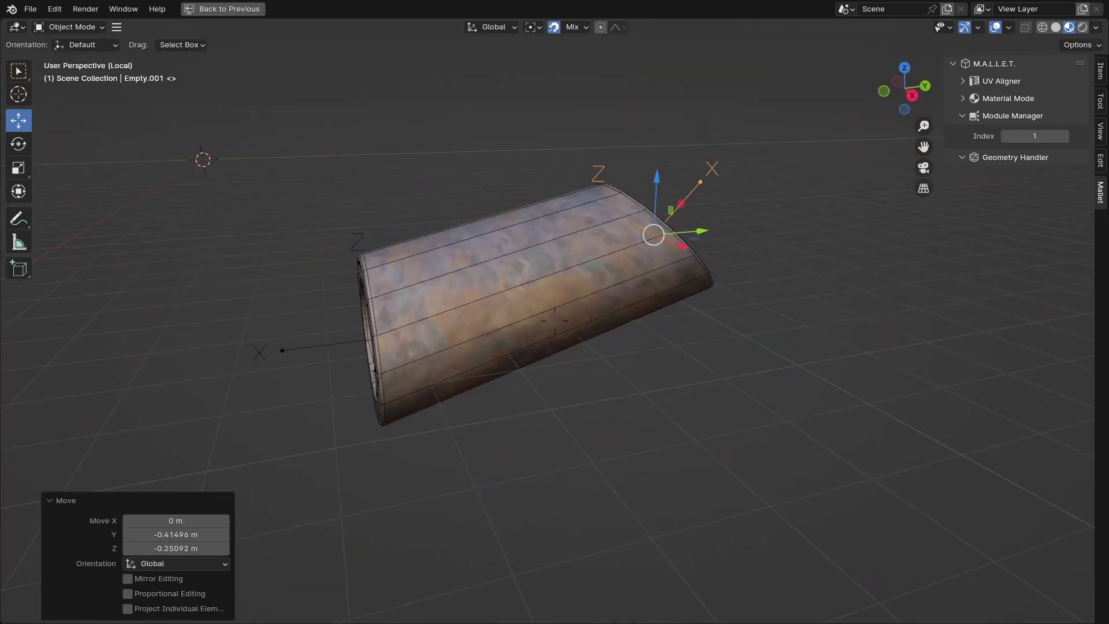
Finish editing the 45° bend, show the whole pipe kit again and select Bend90_Smooth_2x2m
click(479, 272)
key(KP_Divide)
right_drag(479, 275, 441, 306)
click(386, 334)
middle_drag(386, 334, 478, 321)
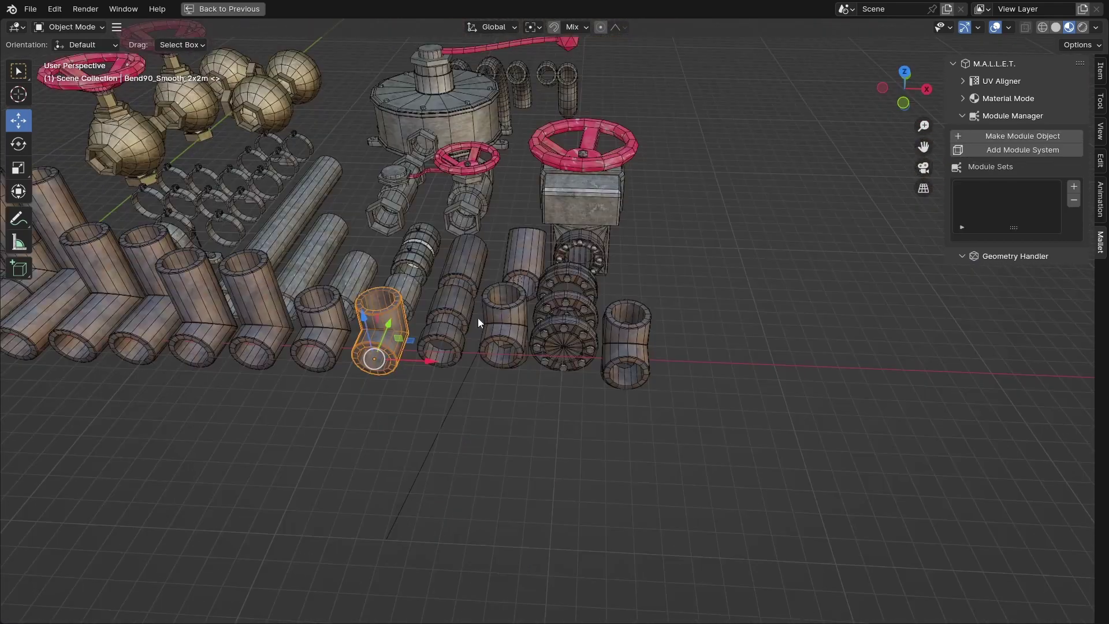
Make Bend90_Smooth_2x2m a module object and rotate its first access point about Z so X faces out of the lower opening
click(1006, 137)
middle_drag(636, 324, 404, 312)
mouse_move(555, 321)
right_down()
mouse_move(520, 347)
mouse_move(555, 320)
right_up()
click(582, 339)
key(r)
key(z)
click(412, 245)
right_drag(412, 245, 440, 254)
Place a second access point 2 m along Y and 2 m along Z on the upper opening, rotated -90° about Y
right_drag(555, 320, 568, 321)
key(shift+d)
key(shift+x)
click(409, 224)
middle_drag(409, 224, 400, 209)
text(rxy-90)
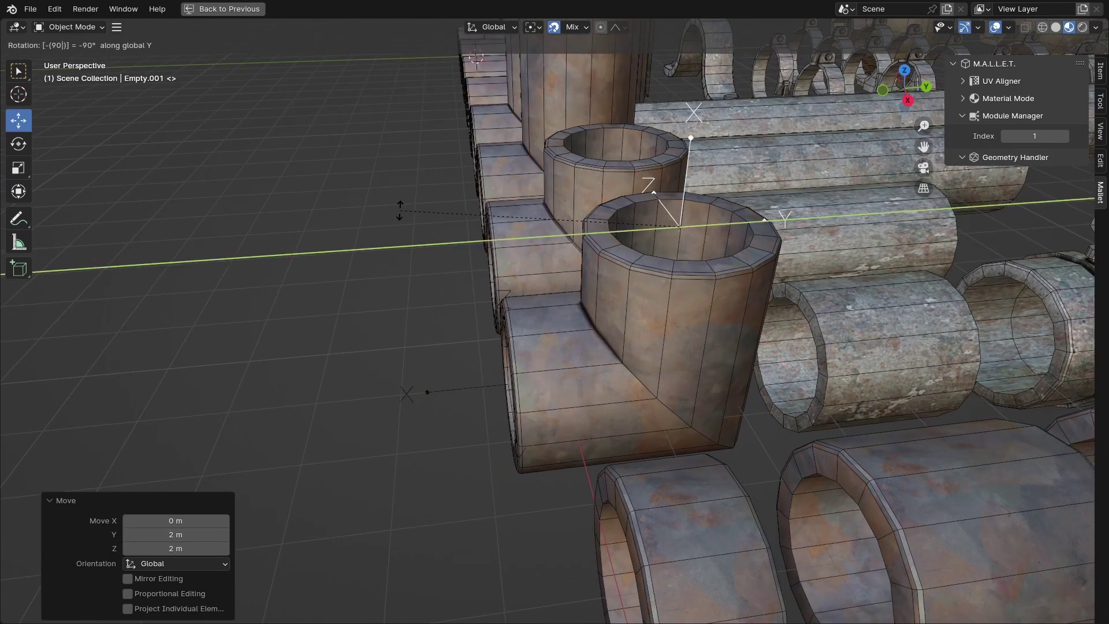
key(Return)
middle_drag(400, 210, 501, 238)
key(ctrl+z)
key(ctrl+z)
key(ctrl+z)
key(ctrl+z)
Make the neighbouring short 90° bend a module object and rotate its first access point about Z so X faces outward
click(501, 238)
click(1017, 136)
key(shift+Tab)
key(g)
key(shift+x)
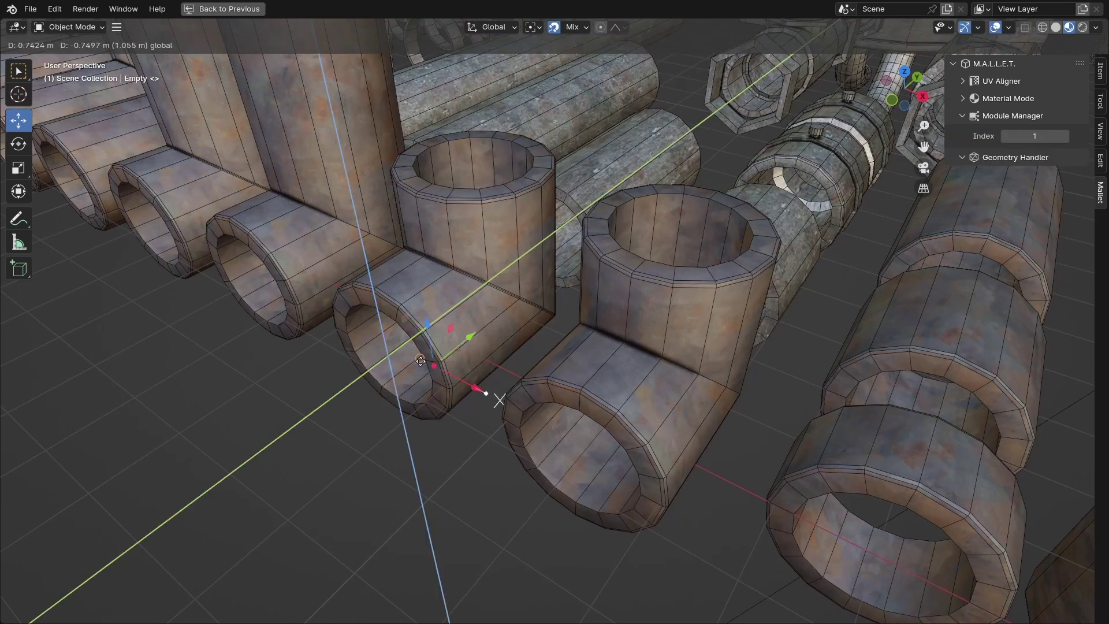
key(r)
key(z)
click(262, 396)
middle_drag(262, 395, 279, 375)
Place the short bend's second access point 2 m along Y and Z, rotating it -90° about Y and -90° about Z so X points up
key(shift+d)
key(shift+x)
click(481, 210)
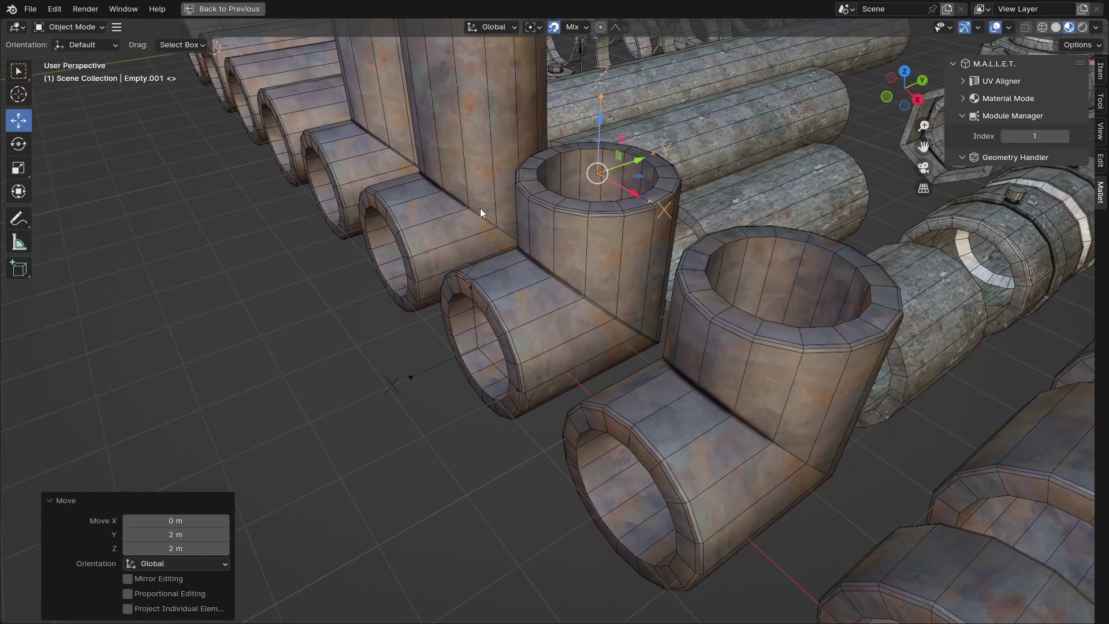
text(ry90-)
key(Return)
middle_drag(430, 228, 416, 230)
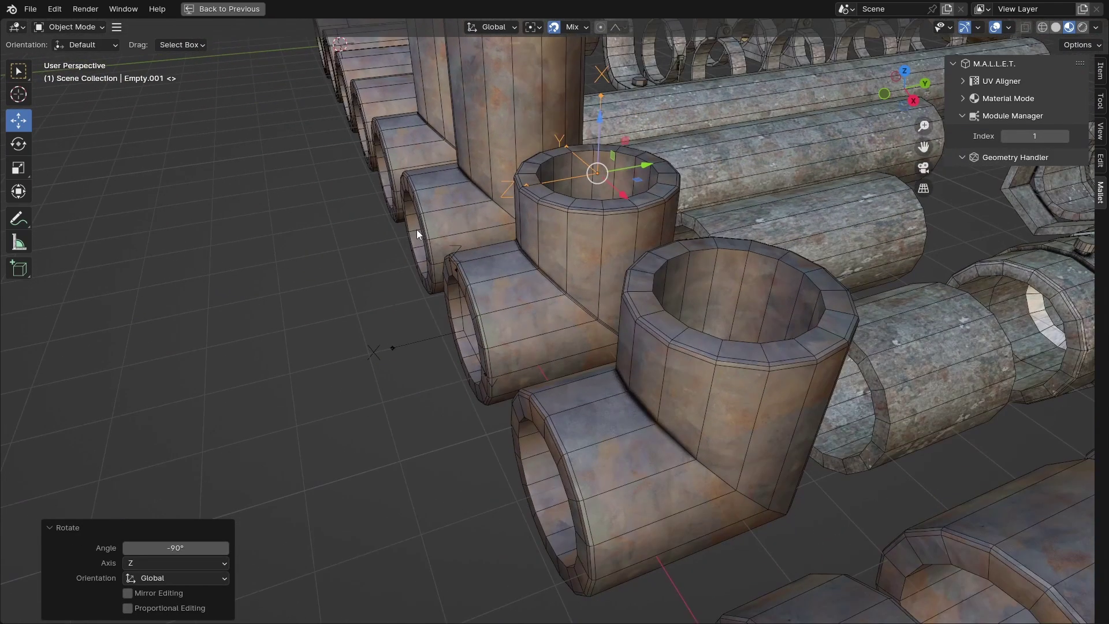
Make Bend90_Smooth_2x4m a module object and rotate its first access point 90° about Z so X faces outward
key(Escape)
key(shift+grave)
key(s)
click(555, 320)
click(567, 341)
click(1017, 136)
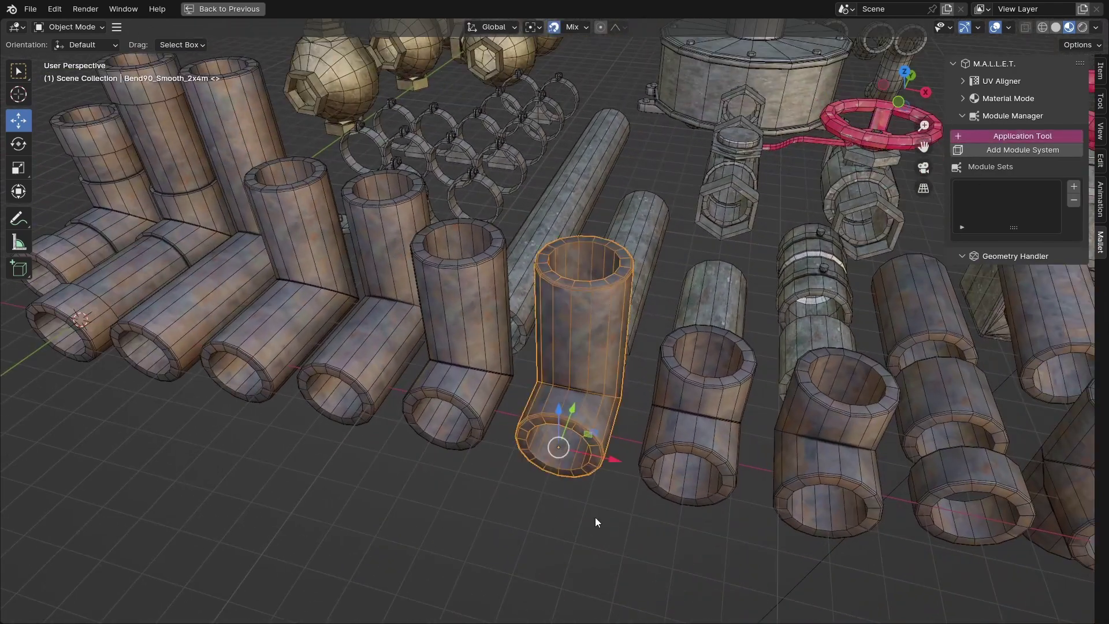
text(rz90)
key(Return)
Place a second access point 2 m along Y and 4 m along Z on the upper opening, rotated -90° about Y
middle_drag(588, 516, 572, 508)
middle_drag(569, 424, 514, 426)
key(shift+d)
key(shift+x)
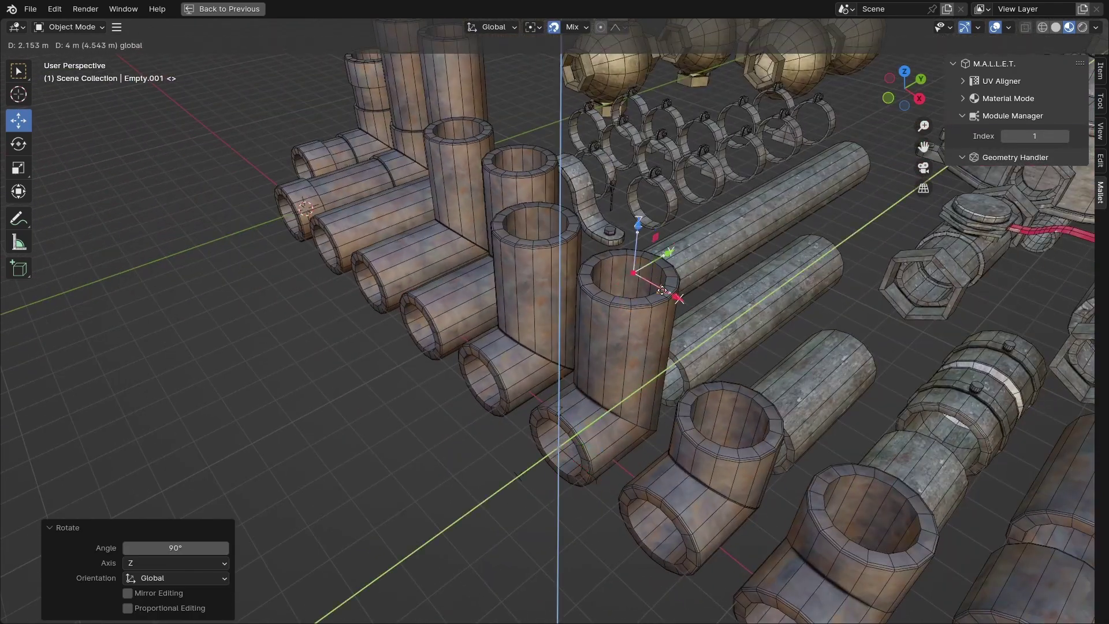
click(498, 317)
text(ry90z)
key(minus)
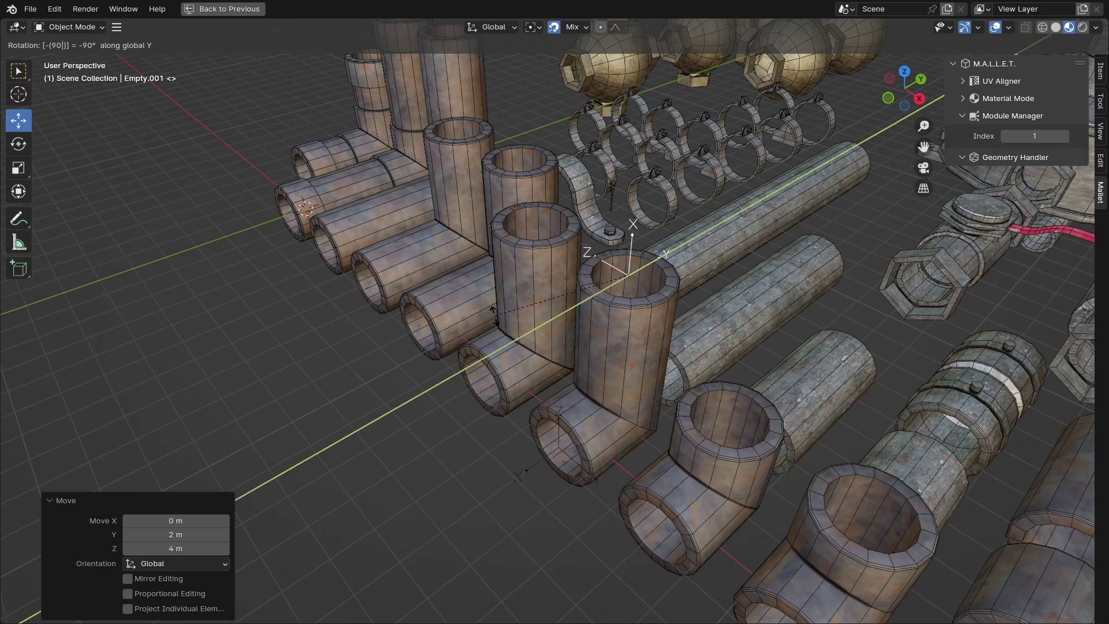
key(Return)
Make Bend90_Sharp_2x4m a module object and move an access point 2 m along Y and 4 m along Z to its upper opening
click(519, 301)
shift+middle_drag(505, 262, 588, 336)
click(522, 303)
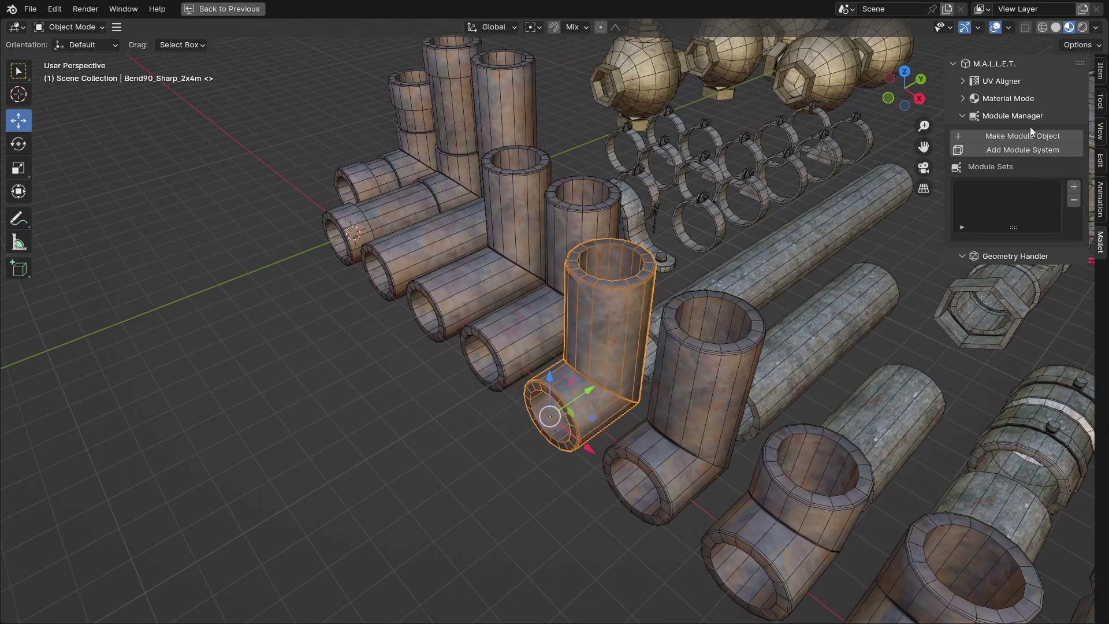
click(1026, 136)
key(g)
key(shift+x)
click(583, 249)
Rotate the sharp bend's upper access point 90° about X and -90° about Z so its X axis points up
text(rx90)
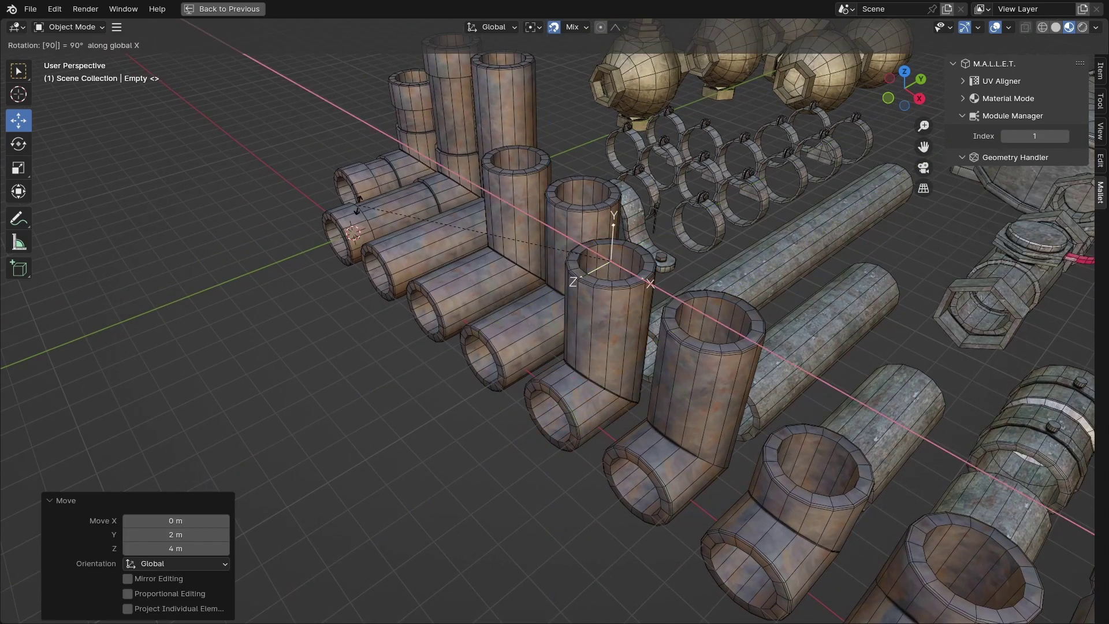
text(z)
key(minus)
key(Return)
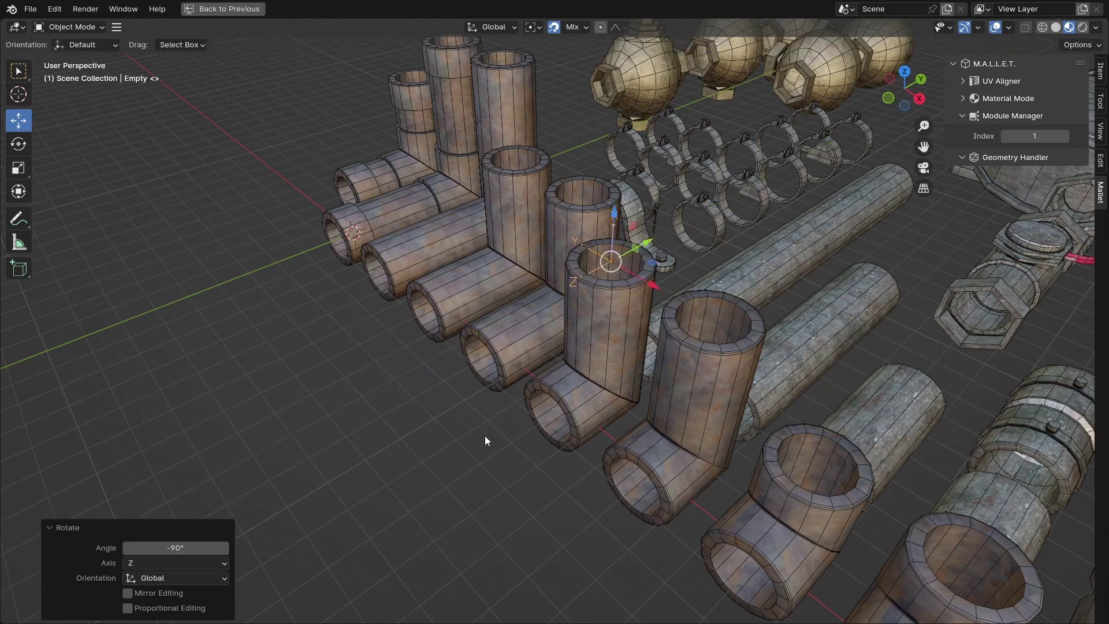
key(ctrl+v)
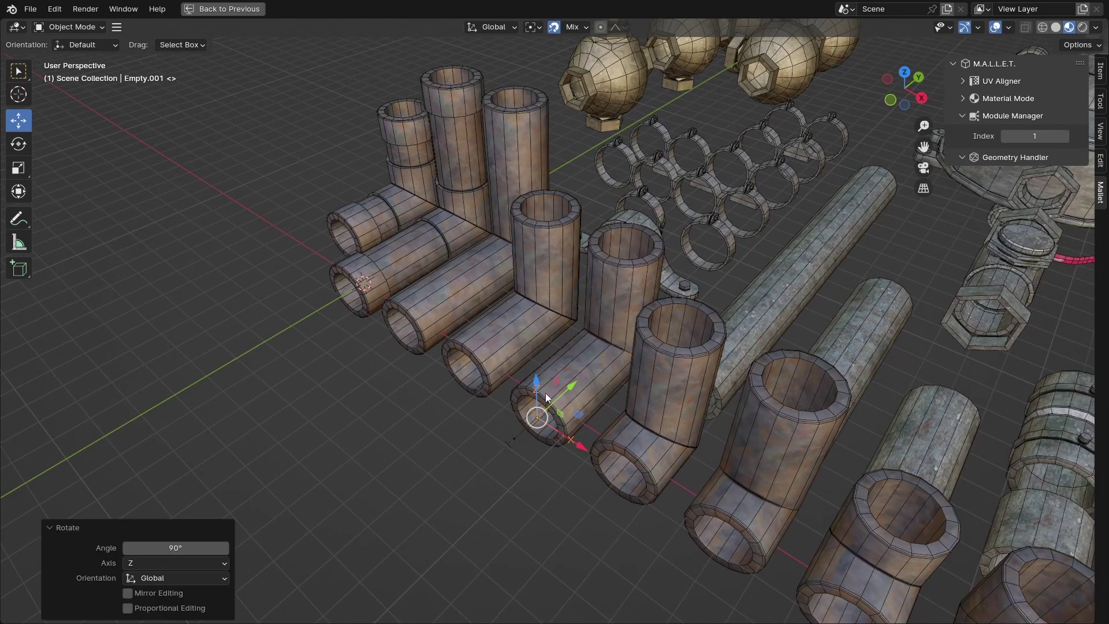
Move the next 90° bend's second access point onto its upper opening and rotate it -90° about Y so X points up
drag(556, 381, 601, 231)
text(rz90y)
key(minus)
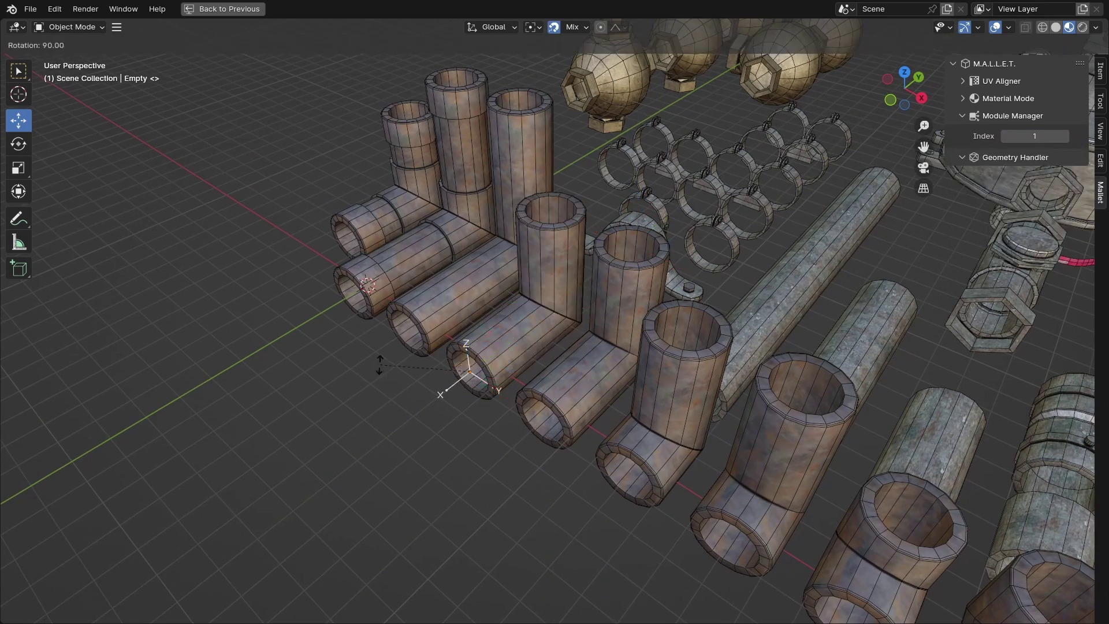
Move the following 90° bend's second access point onto its upper opening, rotating it 90° about X and -90° about Z
key(g)
drag(504, 297, 517, 206)
text(rx90)
key(Return)
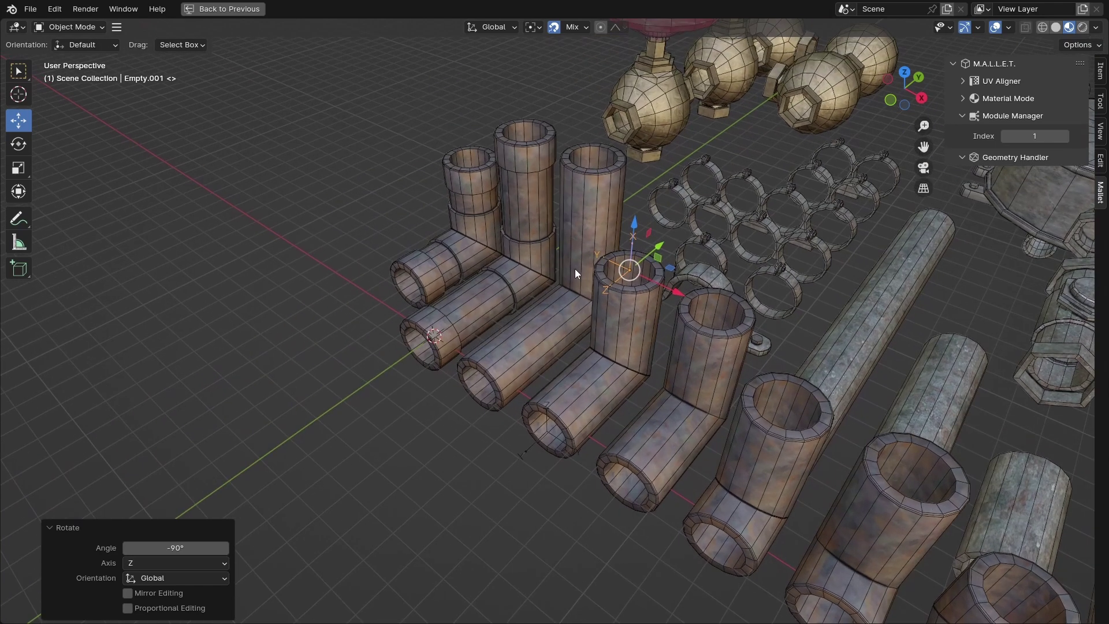
Set up Bend90_Smooth_6x6m as a module object and rotate its first access point 90° about Z so X faces outward
click(591, 367)
text(rz180)
key(Return)
Place a second access point 6 m along Y and 6 m along Z on the upper opening, rotated -90° about Y, and finish editing
key(shift+d)
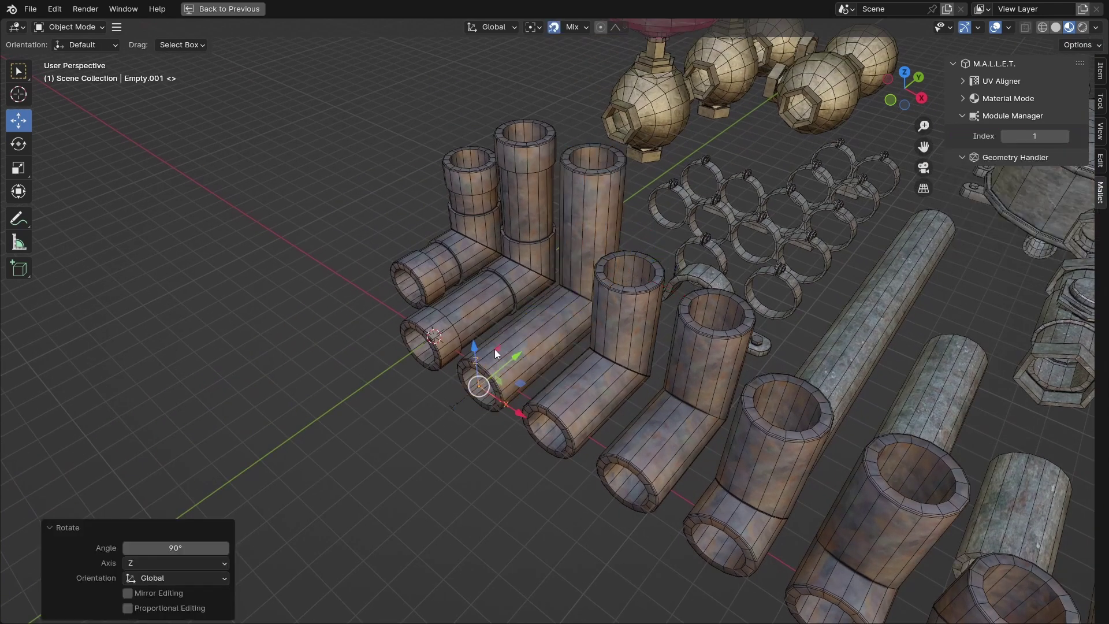
drag(497, 349, 611, 119)
text(rx90)
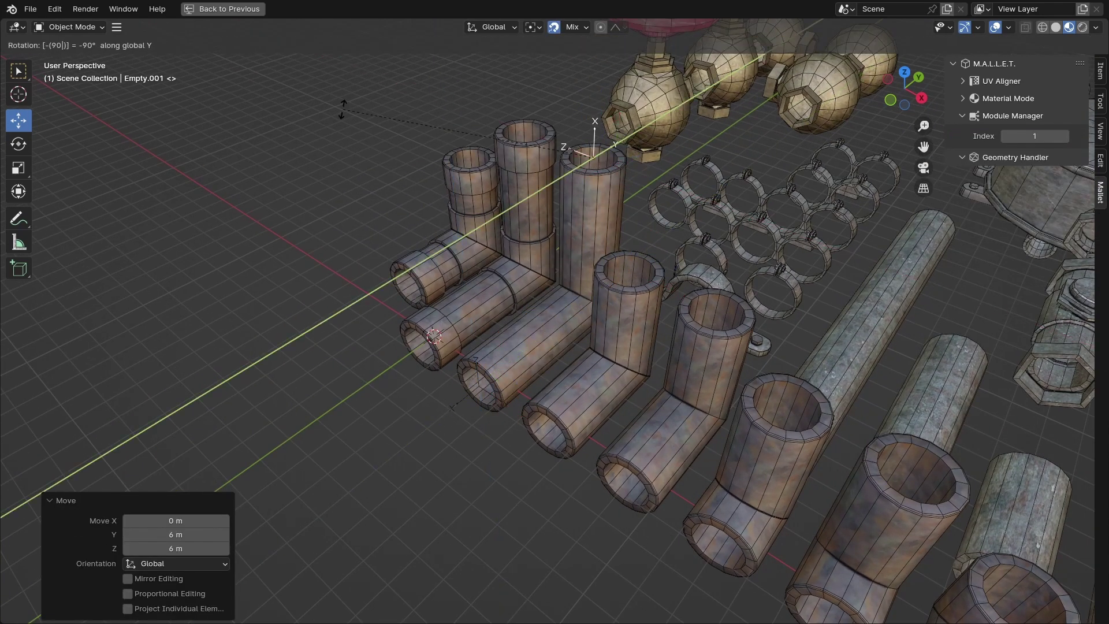
key(Return)
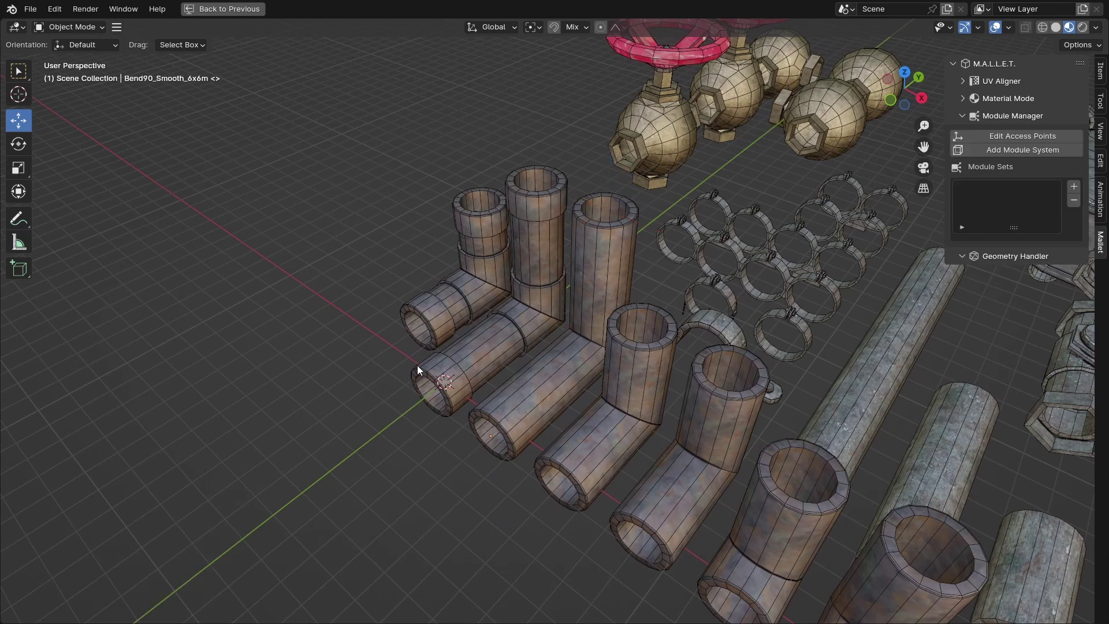
Make the larger collared 90° bend a module object and rotate its first access point 90° about Z
click(429, 370)
click(1038, 136)
text(rz90)
key(Return)
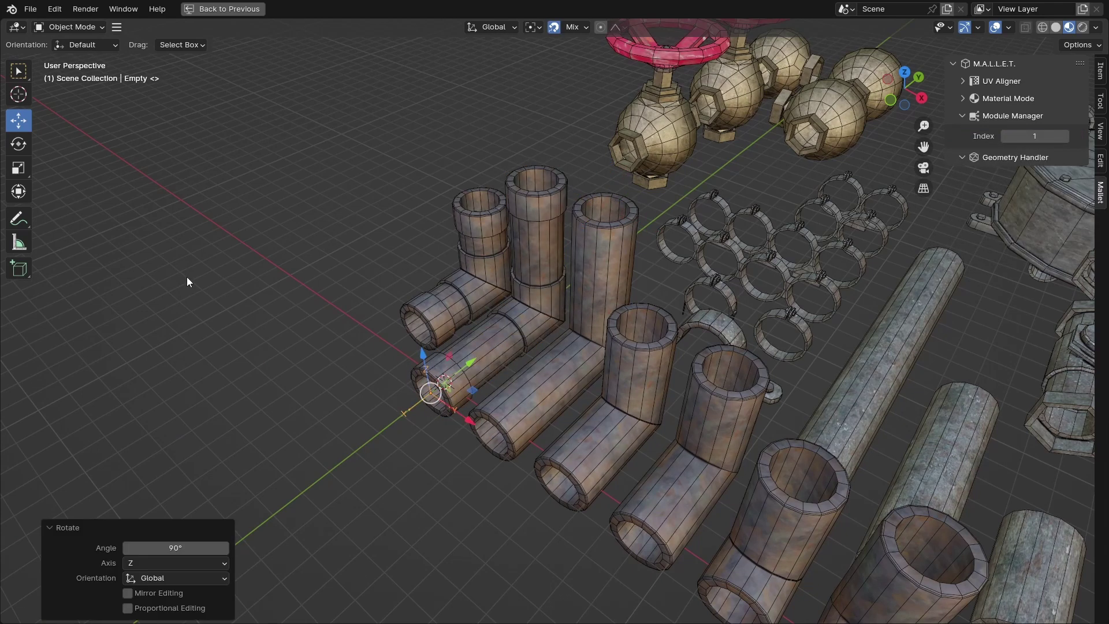
Place the larger collared bend's second access point on its upper opening and rotate it so X points up
key(shift+d)
drag(452, 354, 519, 172)
text(rx90)
key(Return)
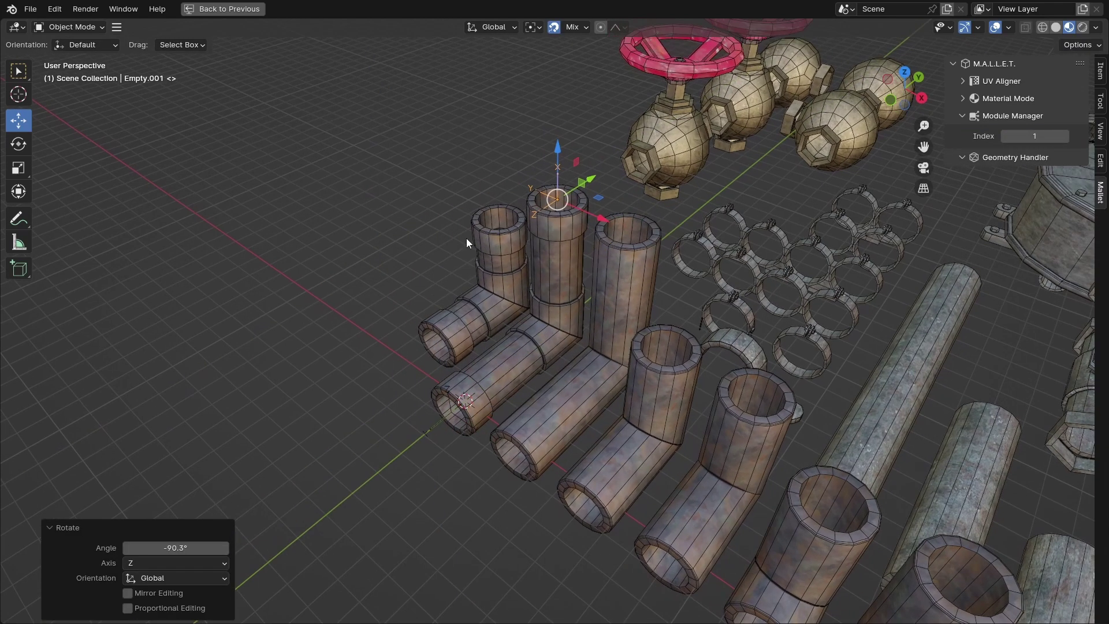
Make the small collared 90° bend a module object, rotate its first access point 90° about Z and move it 2 m along Y
click(474, 249)
click(1024, 139)
shift+middle_drag(352, 283, 462, 260)
scroll(463, 260, up, 4)
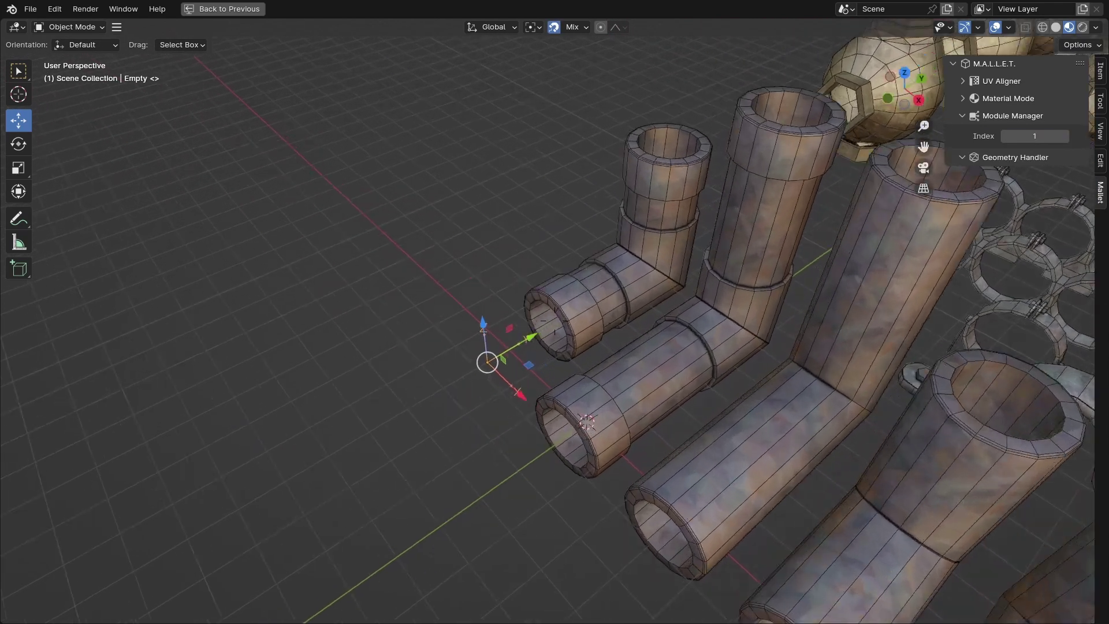
text(rz90)
key(Return)
drag(473, 378, 516, 363)
Move the small collared bend's second access point onto its upper opening, rotate it -90° about Y and finish editing
shift+middle_drag(518, 209, 438, 342)
click(367, 523)
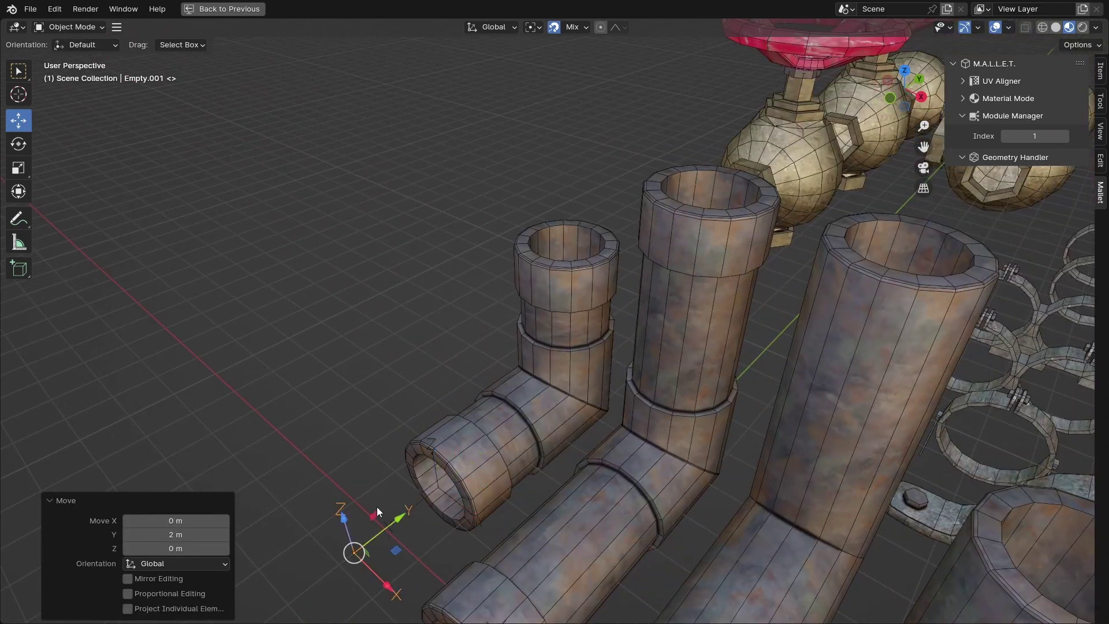
drag(377, 508, 549, 225)
text(ry-90)
key(Return)
scroll(479, 188, down, 5)
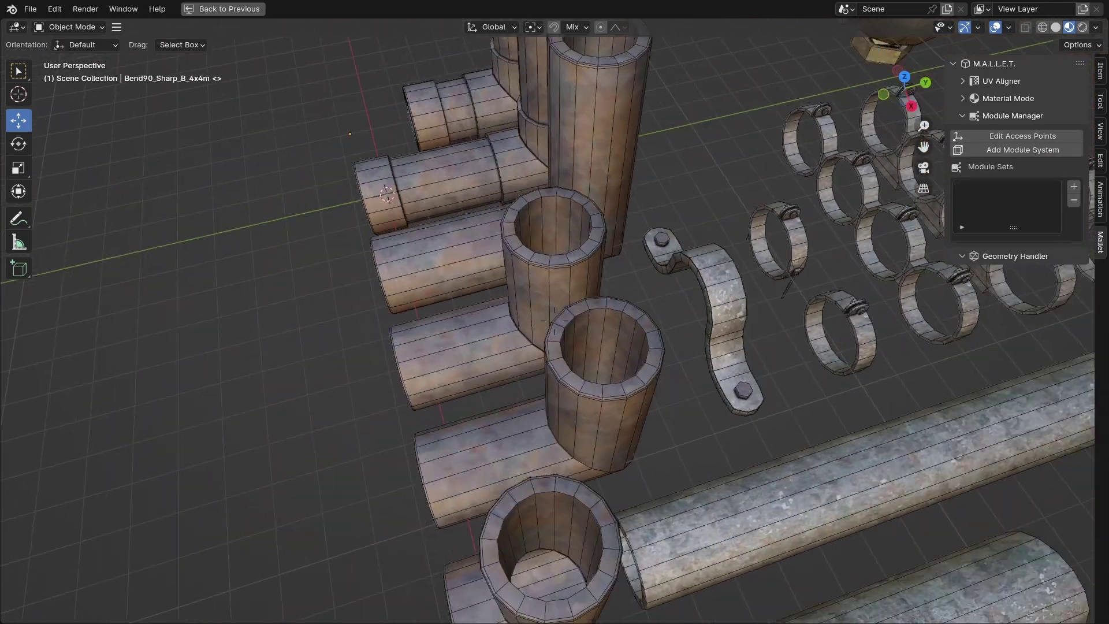
click(555, 321)
click(631, 270)
middle_drag(630, 271, 490, 231)
scroll(543, 240, down, 4)
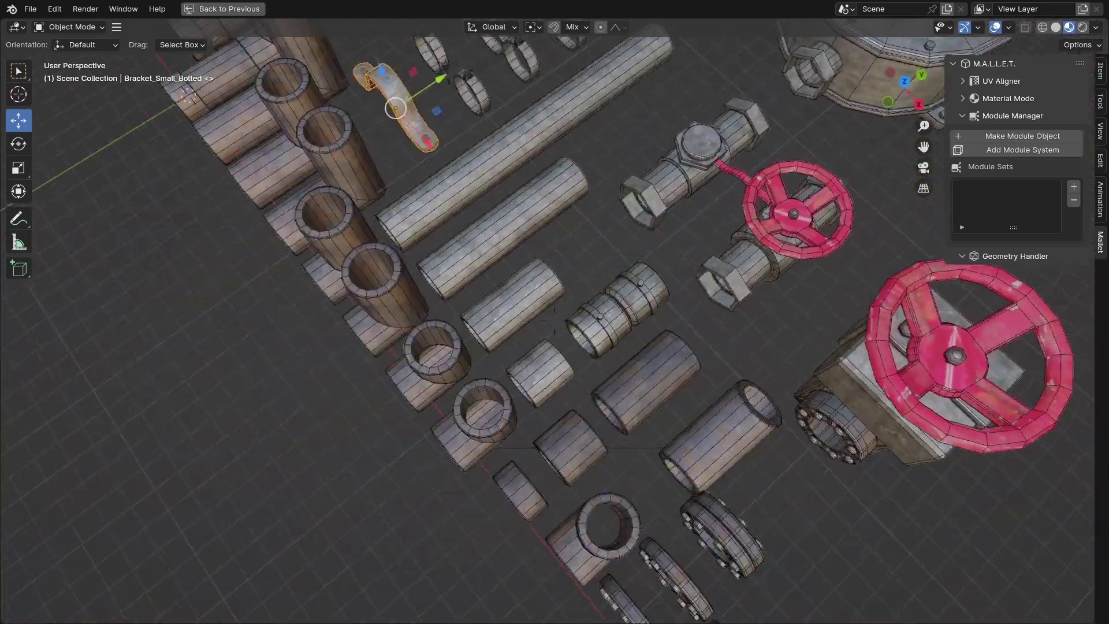
click(490, 317)
middle_drag(490, 317, 479, 190)
scroll(490, 317, up, 3)
Check the access points of the short rusty coupling, the clamped coupling and the nearby valve
click(457, 379)
click(968, 139)
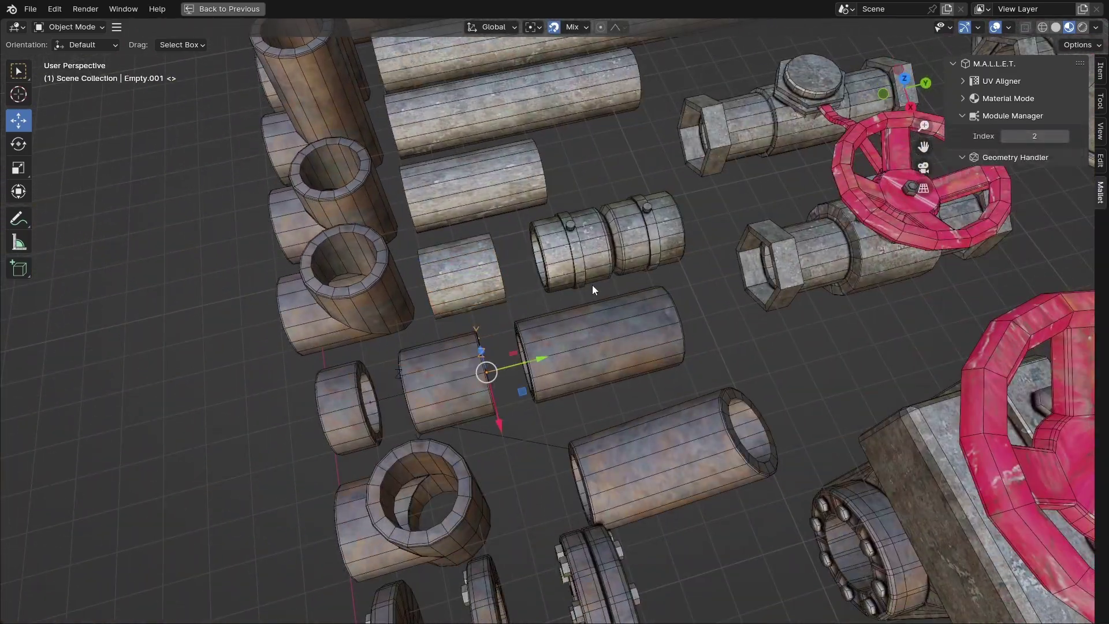
click(598, 257)
click(966, 139)
click(657, 185)
shift+middle_drag(657, 185, 645, 317)
click(803, 375)
click(998, 136)
shift+middle_drag(785, 252, 820, 306)
Make the 4 m straight pipe a module object and rotate its first access point 90° about Z so X faces outward
click(517, 361)
click(976, 137)
shift+middle_drag(543, 280, 612, 214)
click(499, 317)
text(rz-90)
key(Return)
Place a second access point 4 m along Y at the straight pipe's far end with X facing outward
key(shift+d)
key(y)
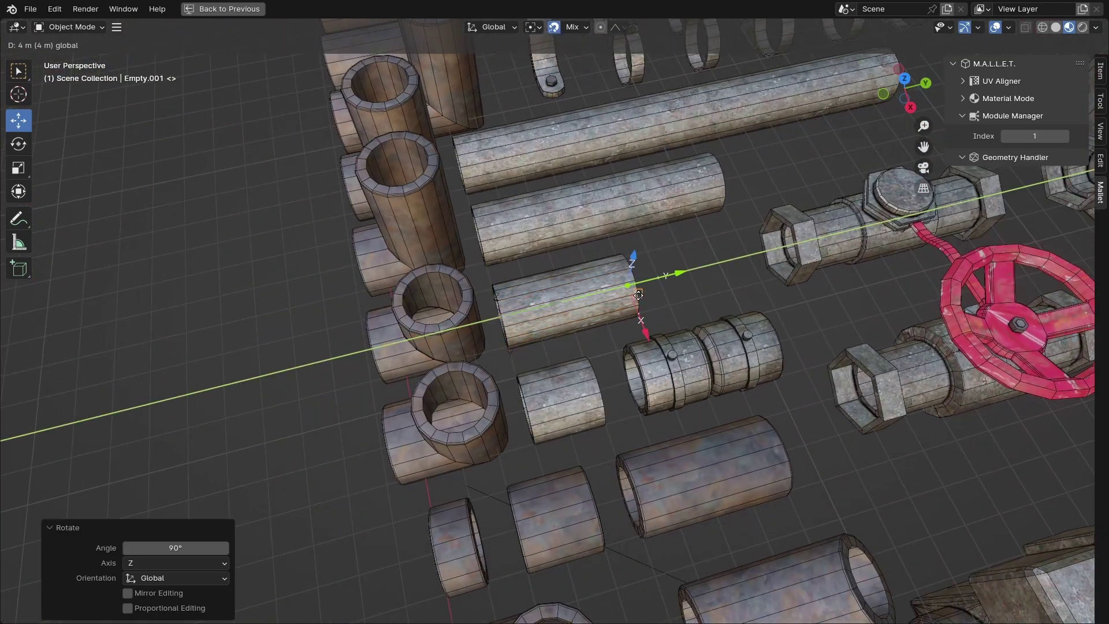
click(775, 236)
middle_drag(774, 235, 674, 306)
key(g)
key(y)
click(626, 297)
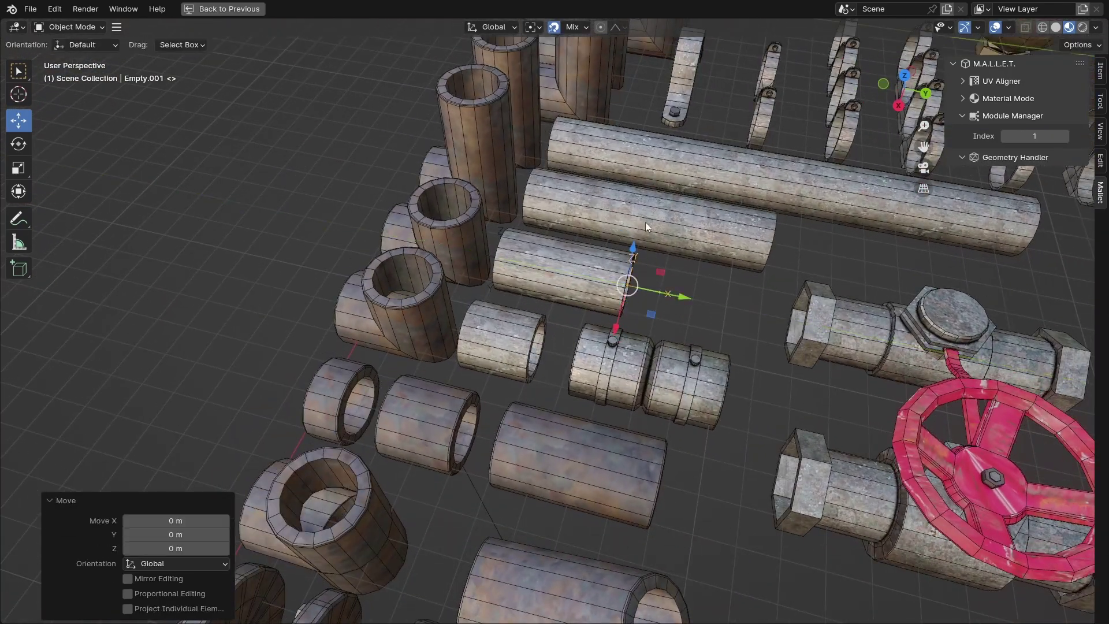
Make Str_8m a module object and rotate its first access point -90° about Z
middle_drag(646, 222, 642, 243)
shift+middle_drag(641, 244, 737, 258)
click(570, 282)
click(987, 136)
click(455, 280)
key(r)
key(z)
key(minus)
key(9)
key(0)
key(Return)
Duplicate Str_8m's access point, rotate the copy 180° about Z, move it to the pipe's far end and finish editing
key(shift+d)
key(Escape)
key(r)
key(z)
key(1)
key(8)
key(0)
key(Return)
drag(511, 291, 789, 272)
text(rz180)
key(Return)
mouse_move(788, 268)
middle_down()
mouse_move(758, 259)
mouse_move(774, 254)
middle_up()
click(703, 196)
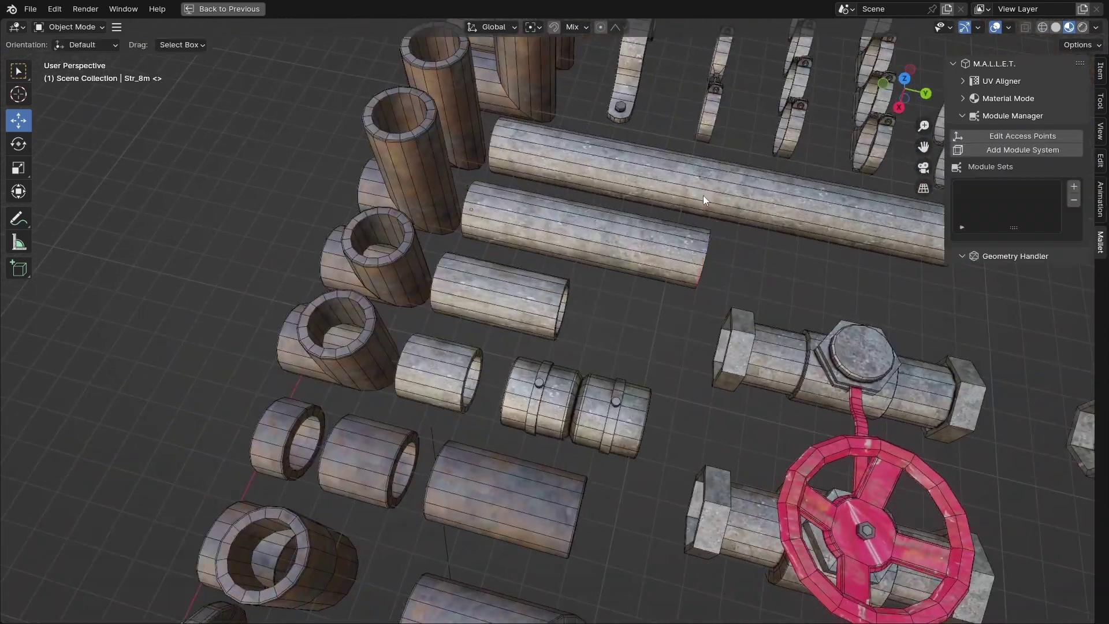
Start editing the next galvanised straight pipe's access points and rotate its first access point -90° about Z
shift+middle_drag(702, 196, 635, 304)
click(983, 136)
middle_drag(614, 232, 639, 225)
key(r)
key(z)
key(minus)
key(9)
key(0)
key(Return)
Duplicate the straight pipe's access point, move the copy along Y to the far end, rotate it -90° about Z and finish editing
key(shift+d)
key(Escape)
drag(470, 283, 896, 238)
middle_drag(895, 238, 776, 236)
key(r)
key(z)
key(minus)
key(9)
key(0)
key(Return)
click(617, 242)
click(996, 136)
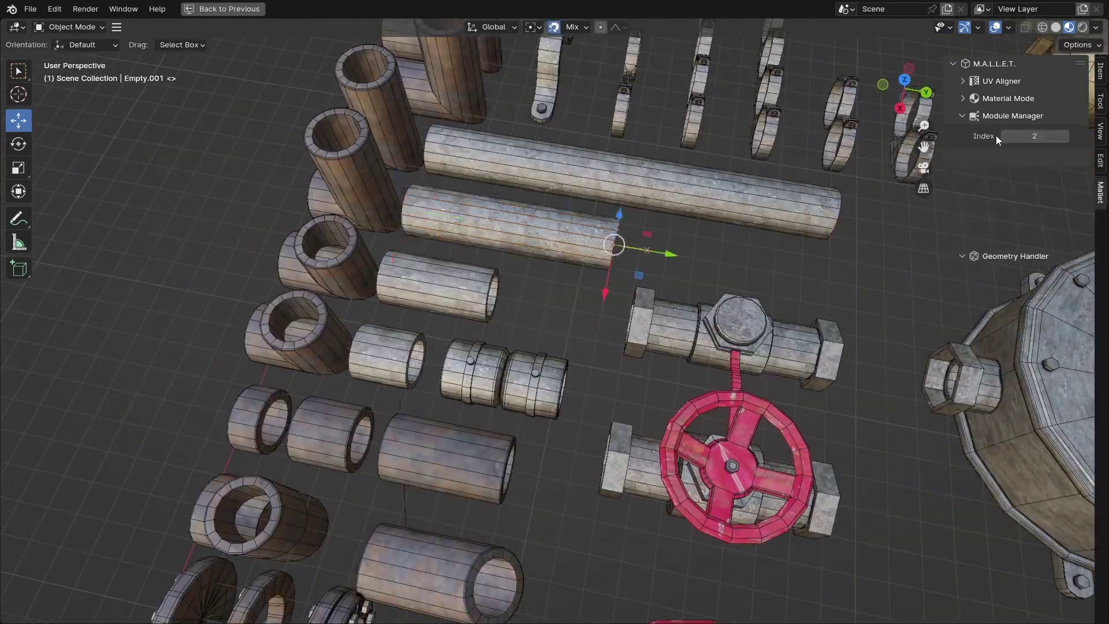
middle_drag(608, 223, 508, 439)
click(595, 246)
key(shift+Tab)
Make the single-ring bracket a module object and rotate its first access point -90° about Z
scroll(508, 323, up, 5)
middle_drag(566, 288, 491, 255)
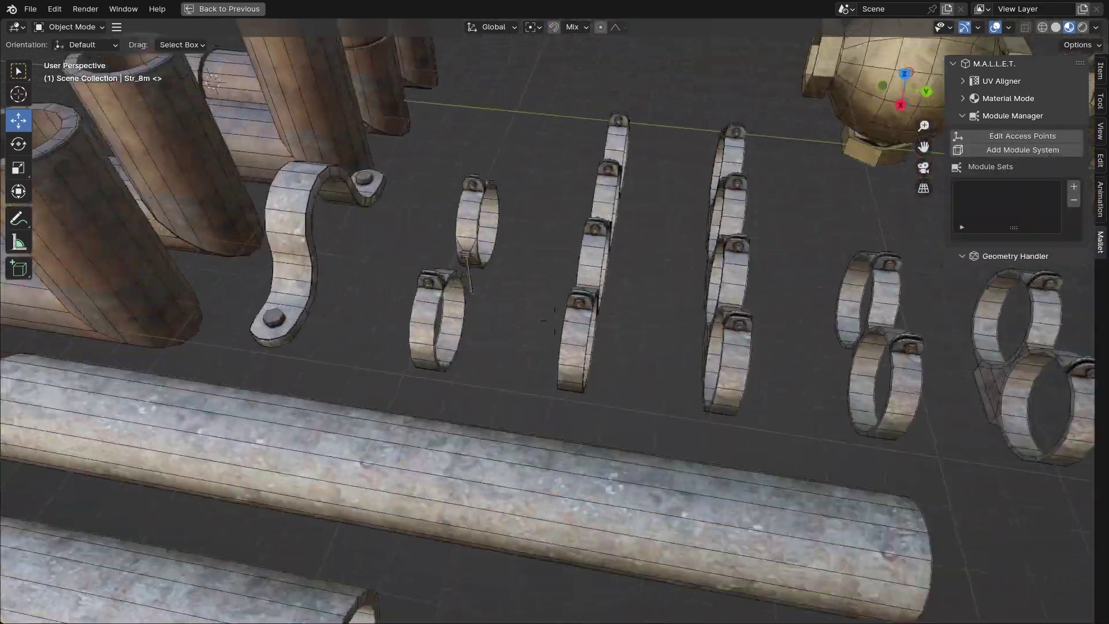
click(491, 197)
click(442, 306)
middle_drag(442, 306, 502, 271)
click(1022, 136)
key(shift+Tab)
key(r)
key(z)
key(minus)
key(9)
key(0)
key(Return)
Duplicate the single-ring bracket's access point, offset the copy to the ring's opposite side and rotate it -90° about Z twice
key(shift+d)
key(Escape)
drag(488, 287, 509, 281)
key(r)
key(z)
key(minus)
key(9)
key(0)
key(Return)
key(r)
key(z)
key(minus)
key(9)
key(0)
key(Return)
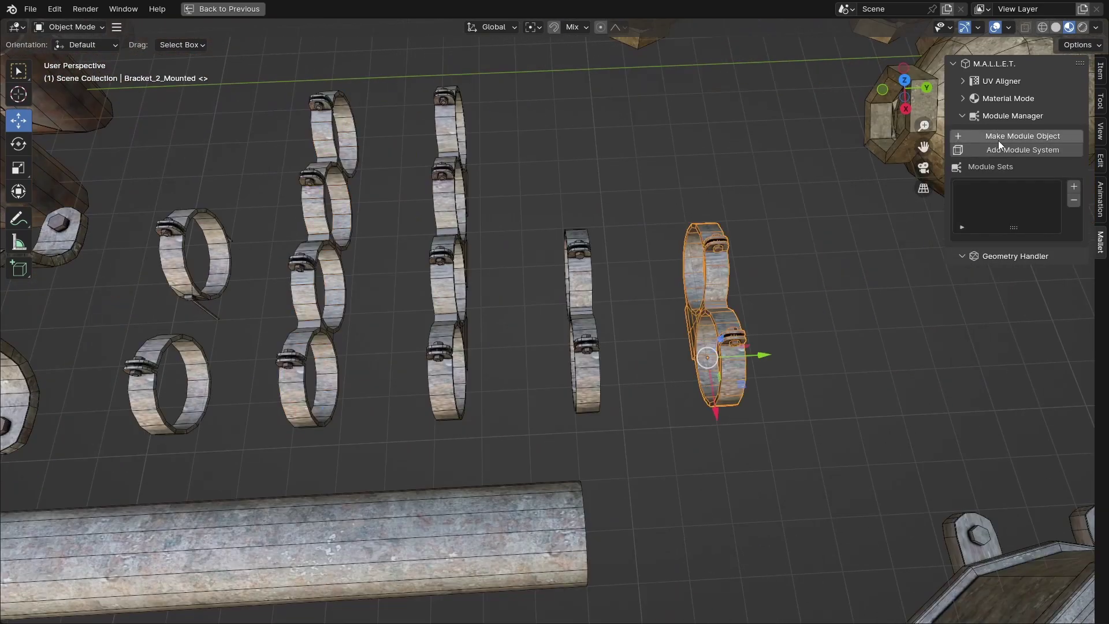
Make Bracket_2_Mounted a module object
click(959, 139)
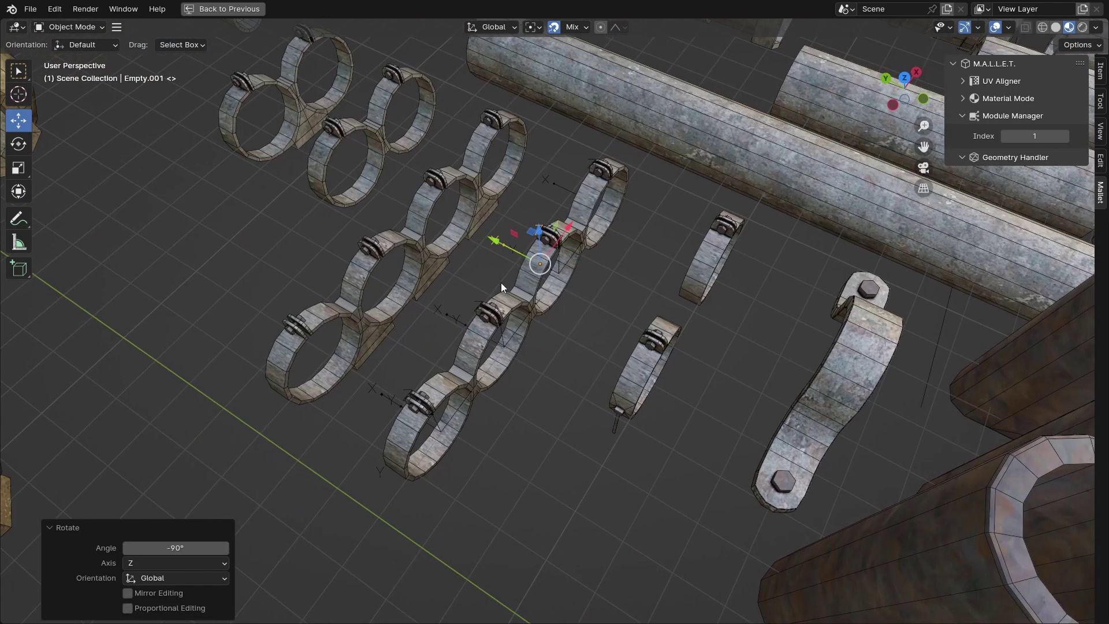
Place outward-facing access points on the opposite side of Bracket_4's four ring openings and finish editing
click(512, 337)
click(452, 414)
click(567, 259)
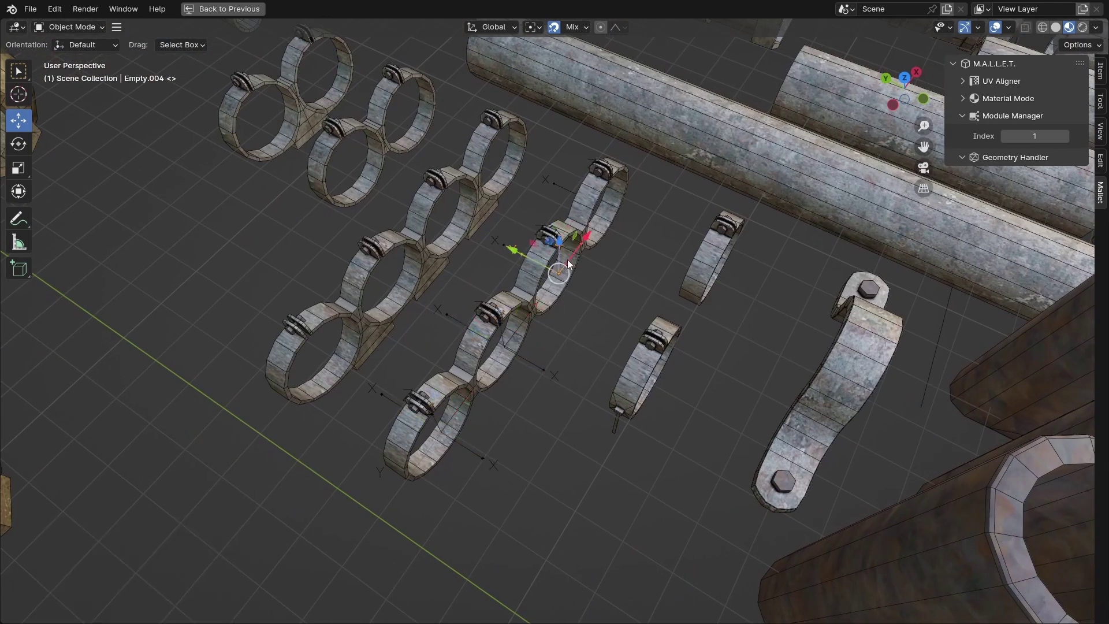
drag(567, 259, 653, 230)
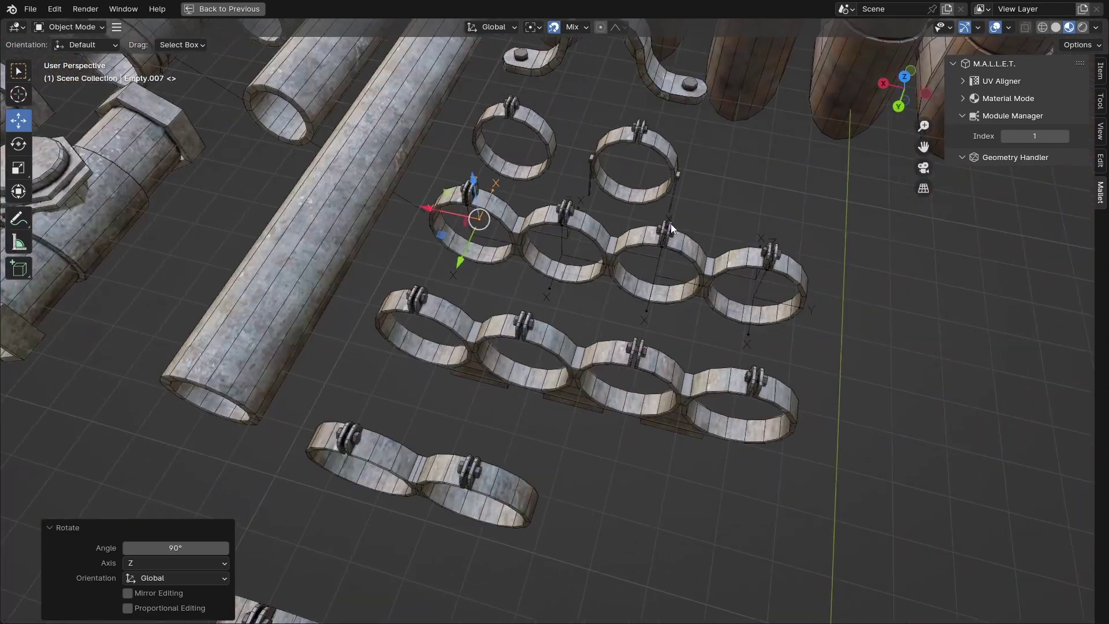
click(691, 219)
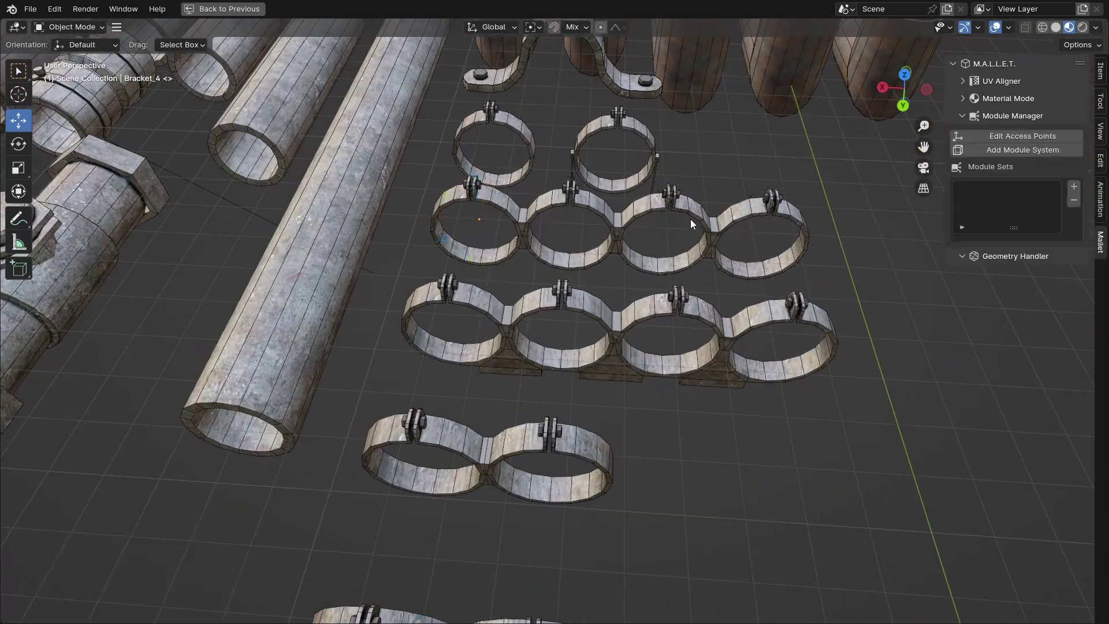
Make Bracket_4_Mounted a module object and distribute access points over both sides of its four ring openings
click(1023, 136)
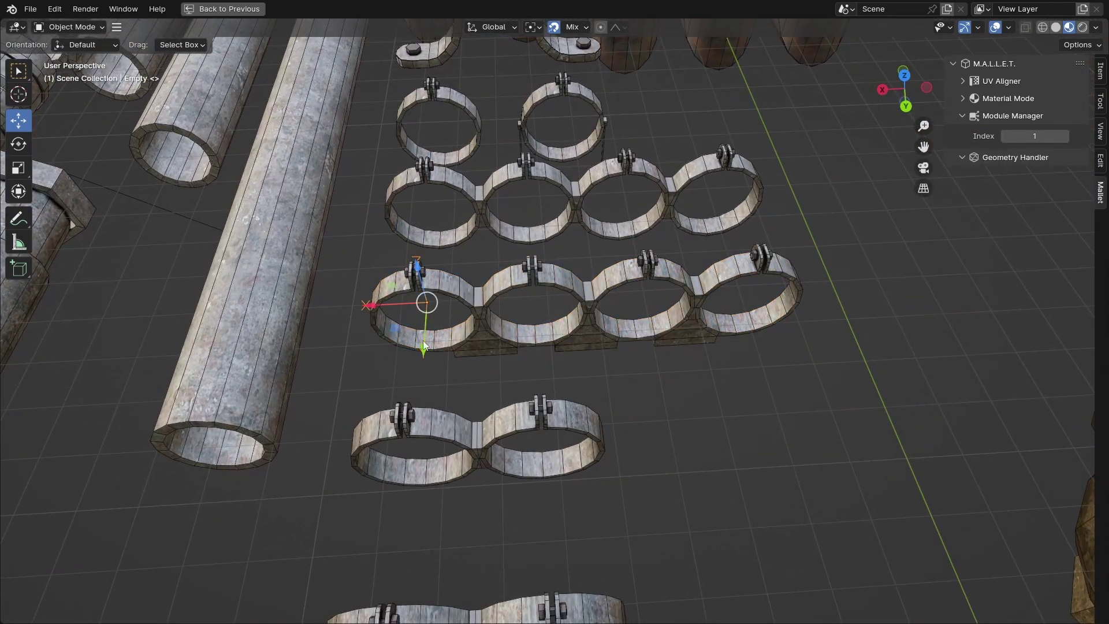
drag(423, 346, 425, 365)
drag(392, 332, 737, 345)
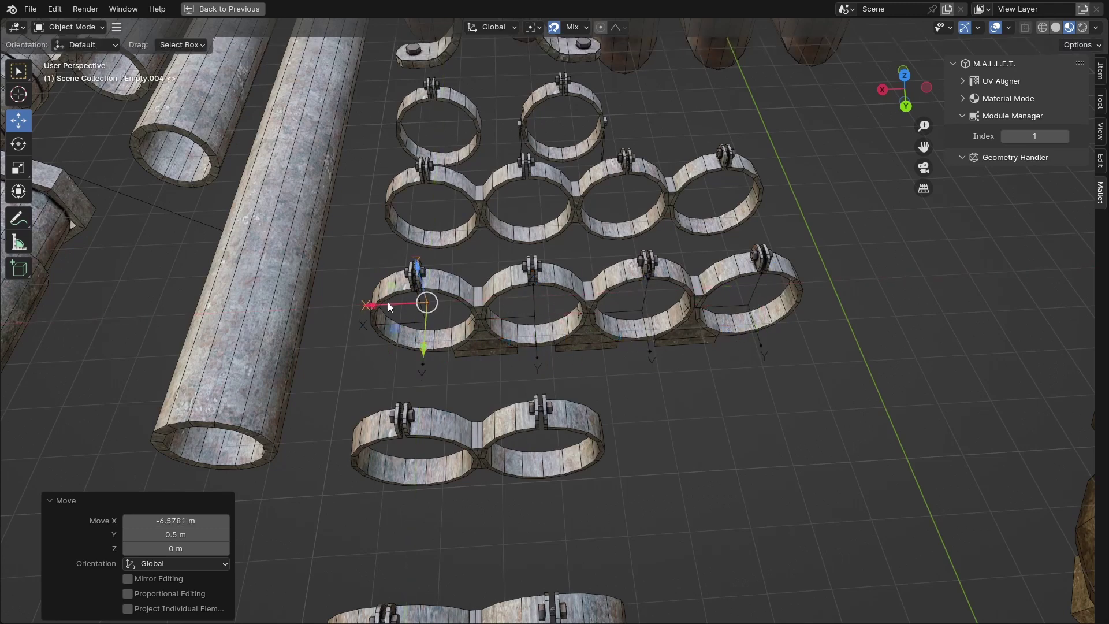
drag(388, 306, 757, 324)
middle_drag(619, 327, 633, 351)
Rotate the rear access point of Bracket_4_Mounted's end ring about Z so its X axis faces outward
key(r)
key(z)
key(minus)
key(9)
key(0)
key(Return)
Rotate the front access points of Bracket_4_Mounted's first two rings -90° about Z so X faces outward
click(423, 368)
key(r)
key(z)
key(9)
key(0)
key(Return)
click(538, 362)
key(r)
key(z)
key(9)
key(0)
key(Return)
Rotate the front access points of Bracket_4_Mounted's third and fourth rings -90° about Z
click(651, 356)
key(r)
key(z)
key(9)
key(0)
key(Return)
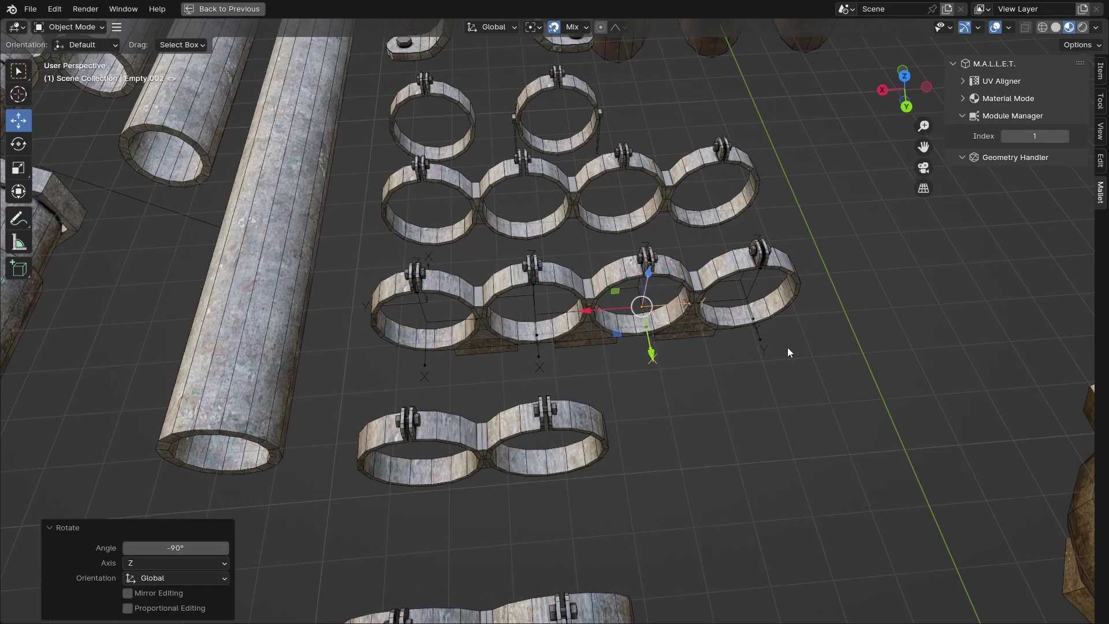
click(755, 327)
key(r)
key(z)
key(minus)
key(9)
key(0)
key(Return)
Rotate the remaining rear access points of Bracket_4_Mounted 90° about Z and finish editing
click(740, 282)
key(r)
key(z)
key(9)
key(0)
key(Return)
click(634, 288)
key(r)
key(z)
key(9)
key(0)
key(Return)
click(532, 293)
middle_drag(531, 294, 629, 298)
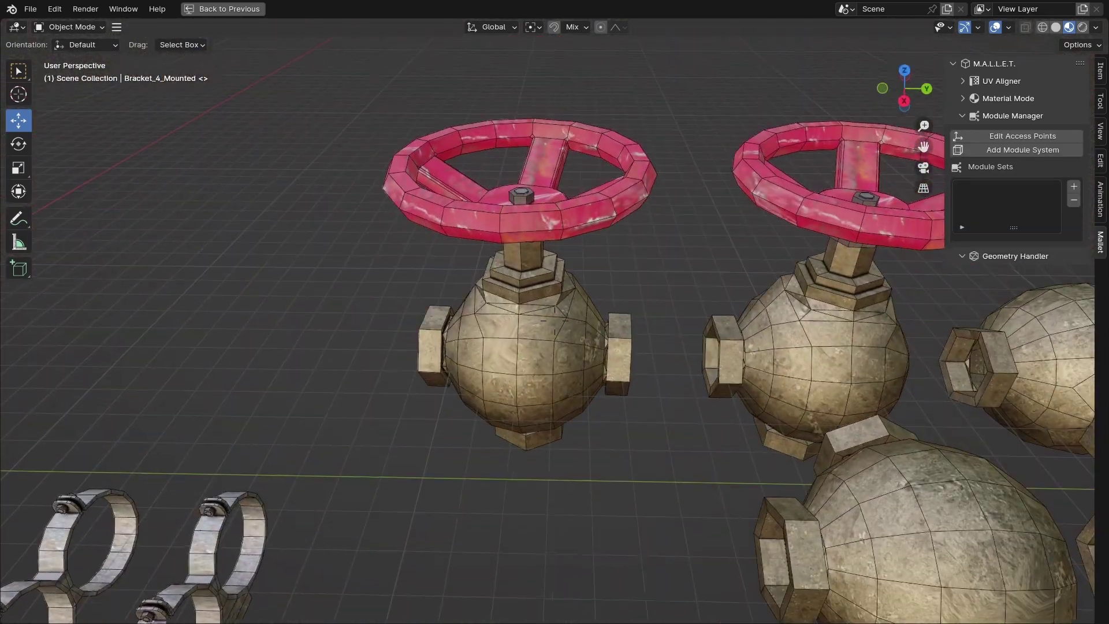
Make the first round-bodied handwheel valve a module object and rotate its access point -90° about Z
click(554, 321)
middle_drag(823, 218, 856, 218)
key(KP_3)
click(642, 371)
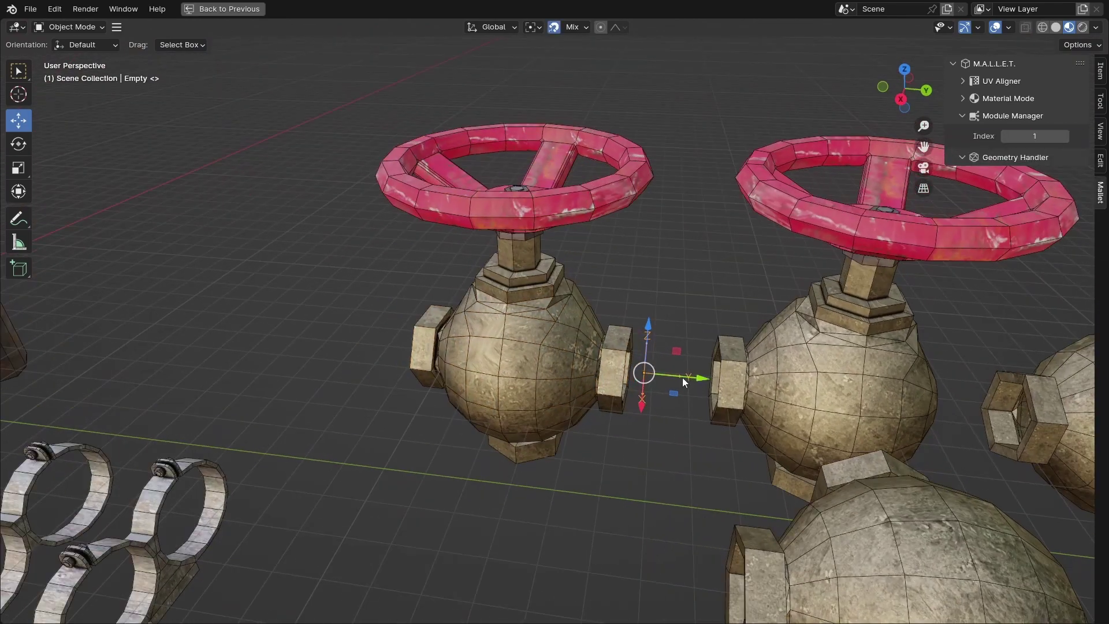
key(r)
key(z)
key(minus)
key(9)
key(0)
key(Return)
Slide the access point about 0.12 m along Y and fine-tune it to sit flush with the valve's hexagonal outlet
middle_drag(617, 399, 624, 463)
key(g)
key(y)
click(637, 400)
key(shift+grave)
key(w)
click(555, 321)
middle_drag(570, 403, 612, 390)
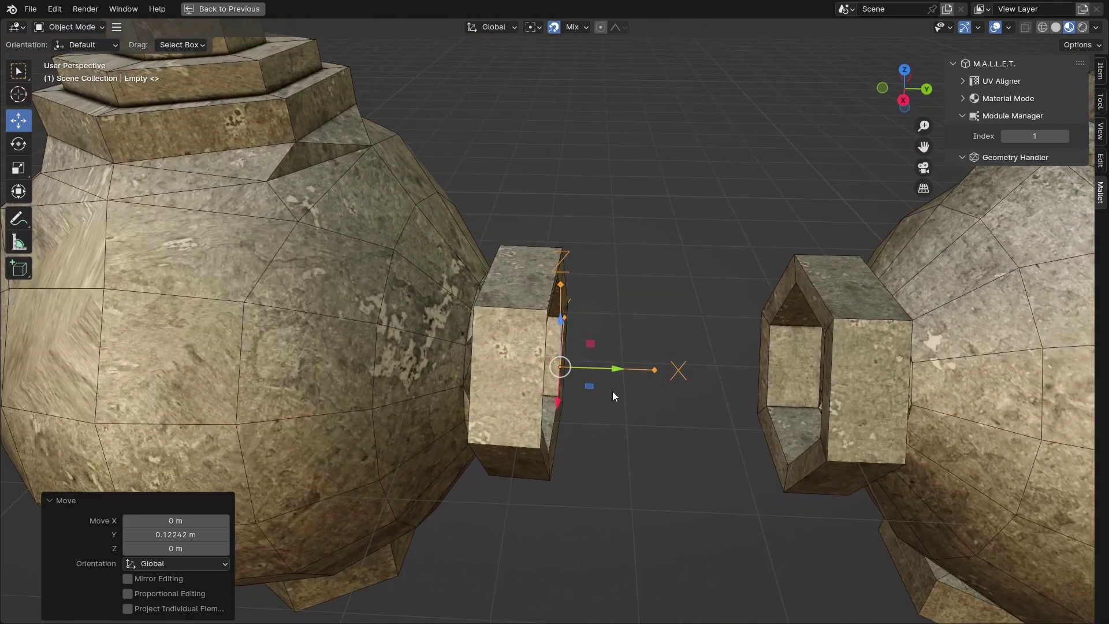
key(g)
key(y)
click(563, 338)
Rotate the access point at the Spherical_Tee_Valve's opposite side outlet -90° about Z
middle_drag(563, 338, 592, 331)
key(shift+grave)
key(s)
click(554, 320)
click(956, 210)
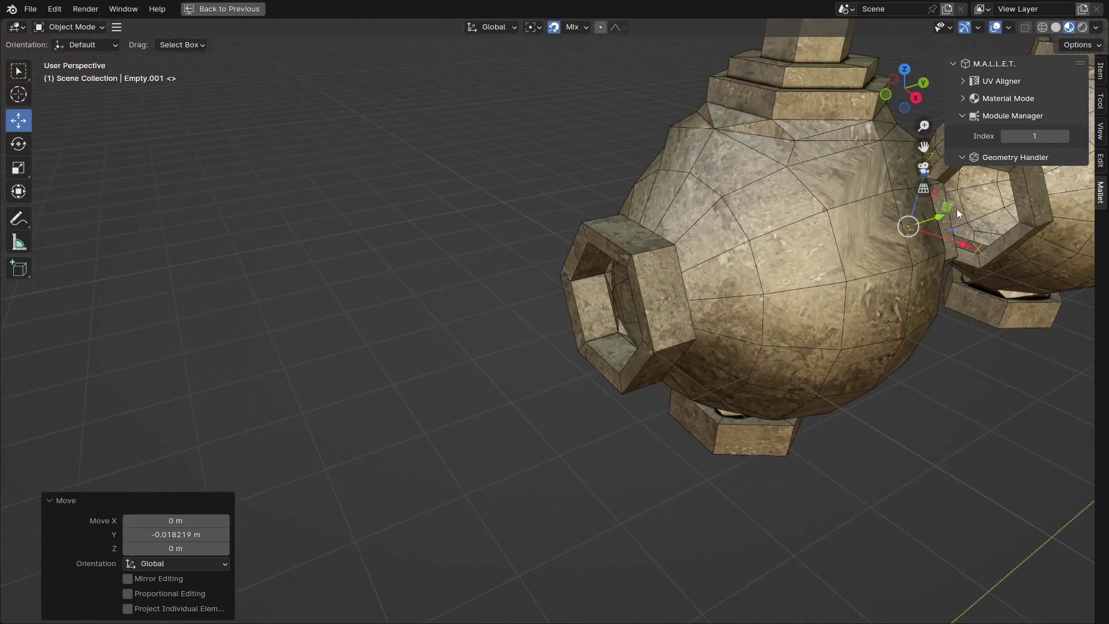
click(579, 278)
key(r)
key(z)
key(minus)
key(9)
key(0)
key(Return)
Move the access points of Spherical_Tee_Valve's two side outlets along X to align them with the openings
middle_drag(497, 289, 601, 323)
key(g)
key(x)
click(653, 323)
middle_drag(780, 346, 641, 352)
key(shift+grave)
key(s)
key(d)
click(555, 321)
click(569, 349)
key(g)
key(x)
click(564, 346)
Duplicate an access point and move it along Z and about 1.01 m along X onto the valve's bottom outlet
middle_drag(439, 323, 549, 245)
scroll(548, 244, down, 5)
shift+middle_drag(439, 398, 561, 238)
scroll(561, 238, up, 2)
key(shift+d)
click(548, 288)
middle_drag(549, 289, 595, 276)
key(g)
key(z)
click(608, 249)
key(g)
key(x)
click(600, 260)
Rotate the bottom outlet's access point 90° about X and reorient it about Y so that it faces outward
key(r)
key(x)
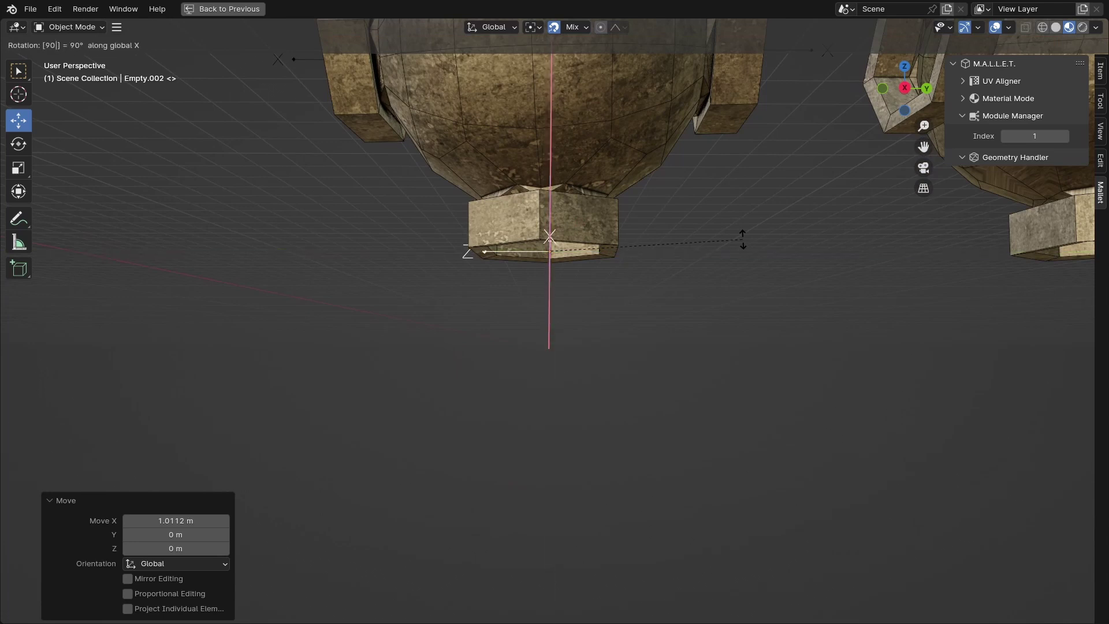
key(Return)
middle_drag(725, 231, 718, 227)
key(r)
key(shift+y)
text(18)
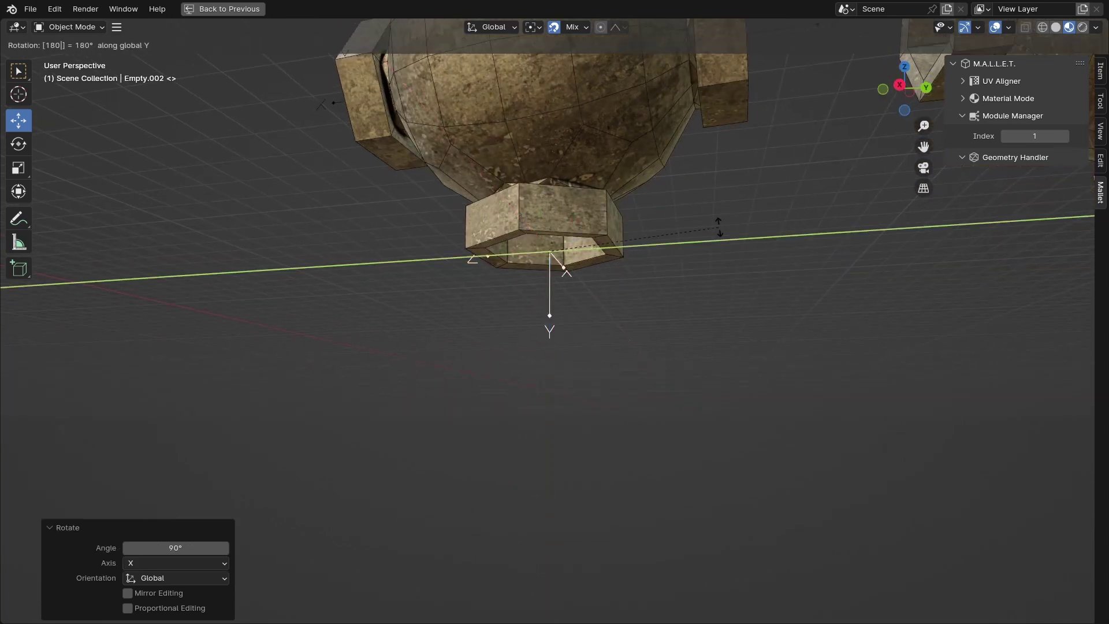
key(BackSpace)
key(BackSpace)
key(BackSpace)
key(BackSpace)
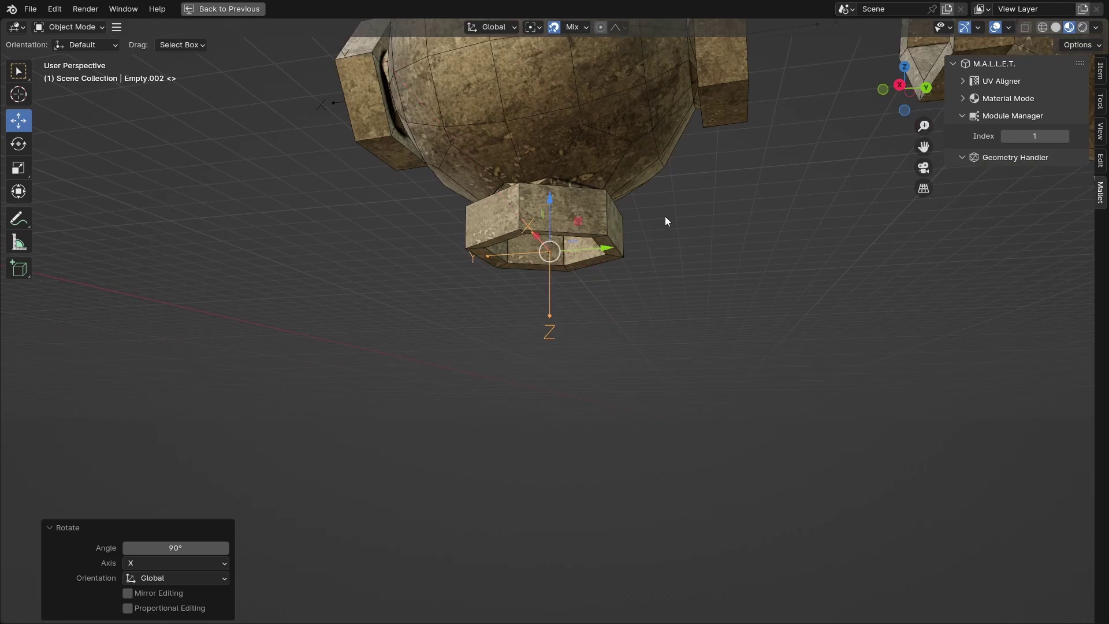
key(shift+y)
key(Return)
middle_drag(666, 216, 479, 173)
drag(604, 266, 552, 203)
Make the adjacent round-bodied handwheel valve a module object and rotate its first access point -90° about Z
middle_drag(552, 205, 511, 406)
scroll(512, 406, down, 2)
shift+middle_drag(632, 407, 535, 444)
click(702, 338)
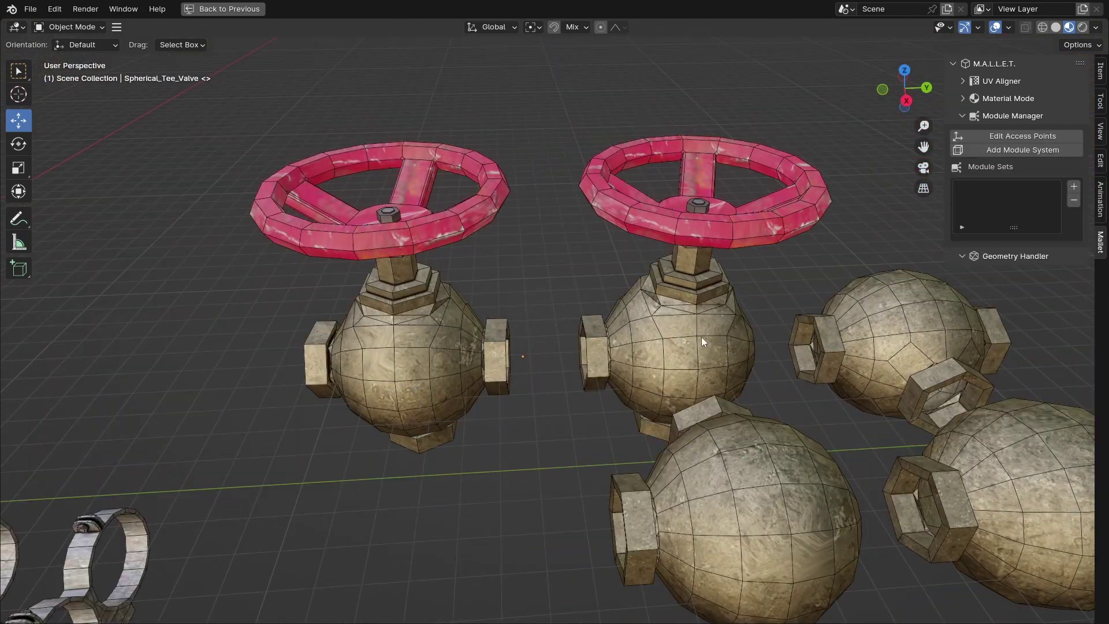
click(701, 337)
key(KP_Divide)
click(991, 136)
key(shift+Tab)
click(396, 381)
middle_drag(624, 332, 688, 320)
drag(459, 403, 464, 441)
key(r)
key(z)
key(minus)
key(9)
key(0)
key(Return)
Duplicate the access point onto the second handwheel valve's remaining outlet and rotate it about Y
middle_drag(520, 442, 528, 283)
middle_drag(734, 358, 691, 332)
key(shift+d)
key(Escape)
key(g)
click(565, 404)
middle_drag(565, 405, 569, 351)
drag(574, 359, 625, 363)
middle_drag(626, 363, 688, 381)
key(r)
key(y)
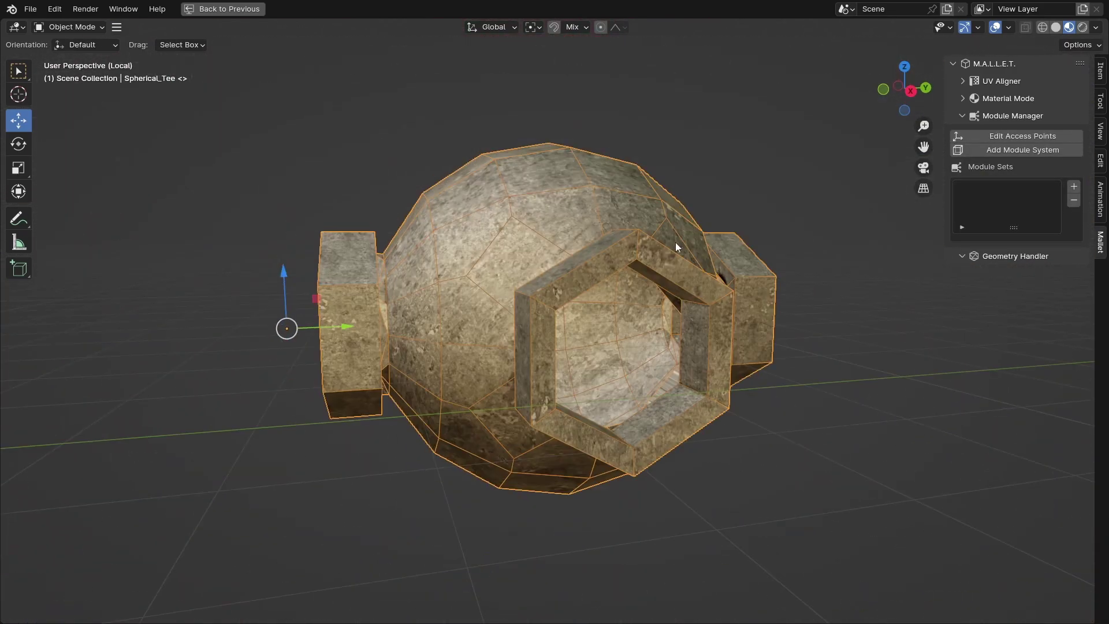
Edit Spherical_Tee's access points, removing the stray one above the body and sliding another along Y into its outlet
click(994, 150)
middle_drag(671, 190, 711, 193)
scroll(712, 193, down, 3)
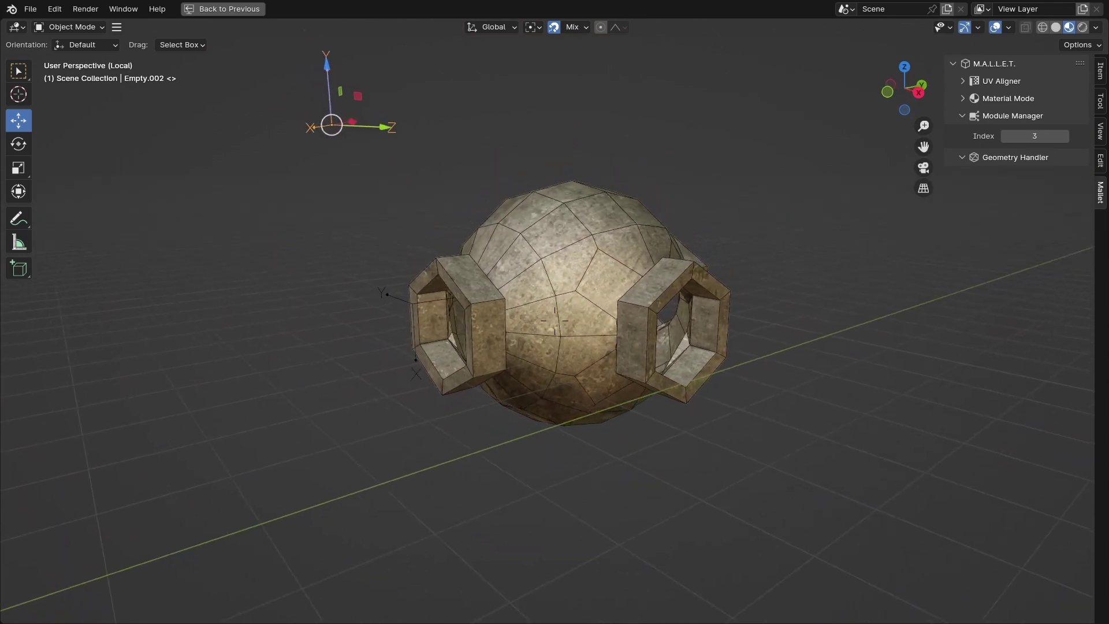
key(x)
click(711, 193)
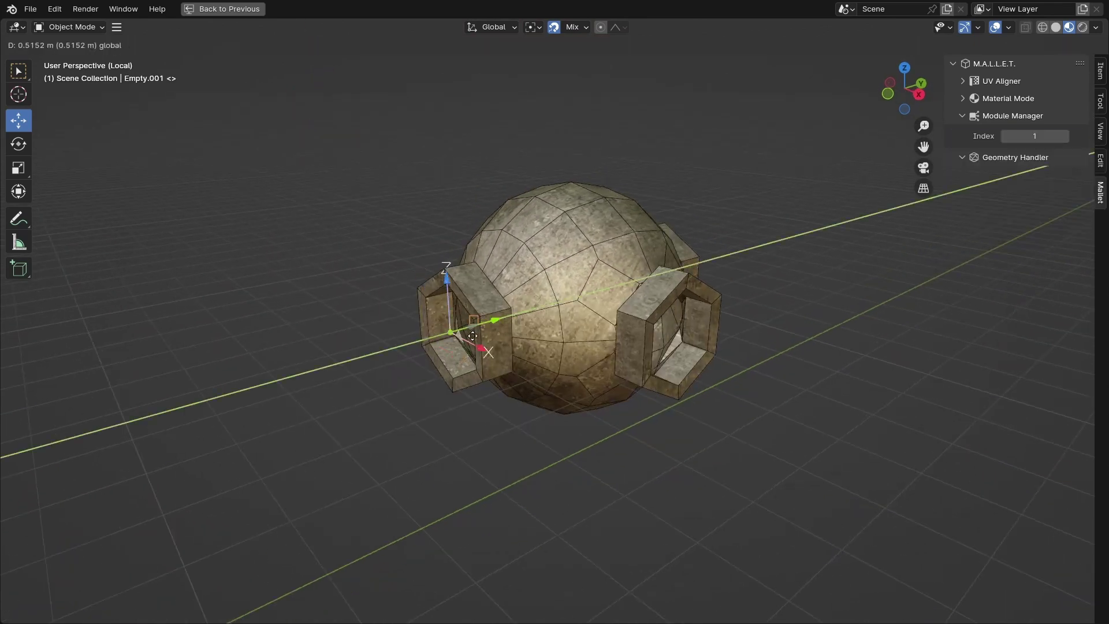
key(Return)
middle_drag(360, 337, 766, 311)
scroll(766, 311, up, 2)
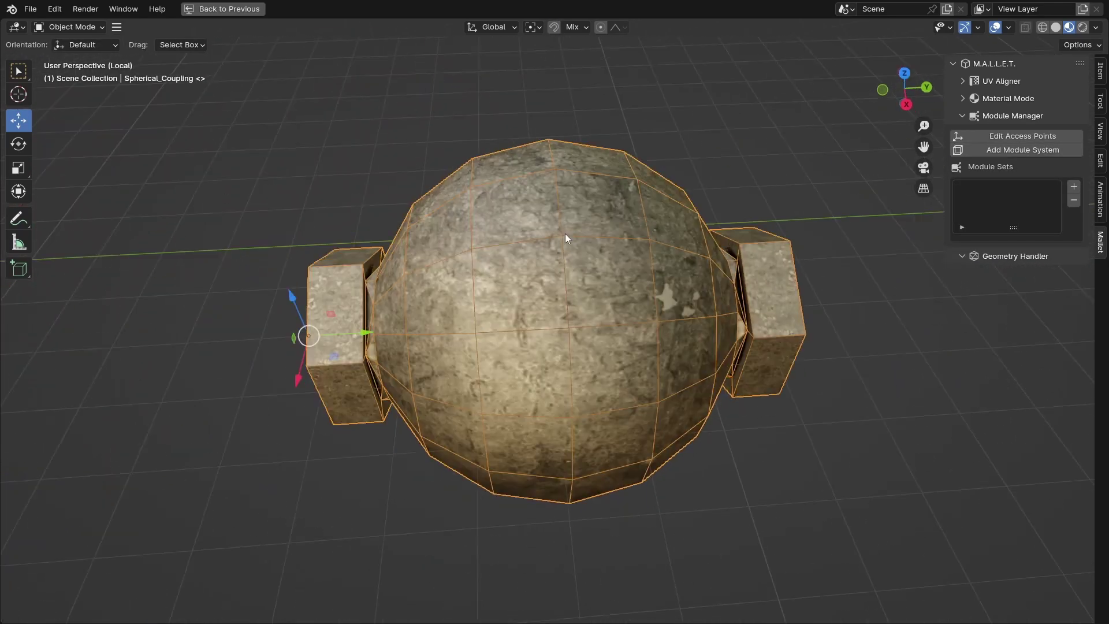
Delete Spherical_Coupling's stray access point and slide the one rotated 90° about Z along Y to the opposite outlet
scroll(565, 234, down, 3)
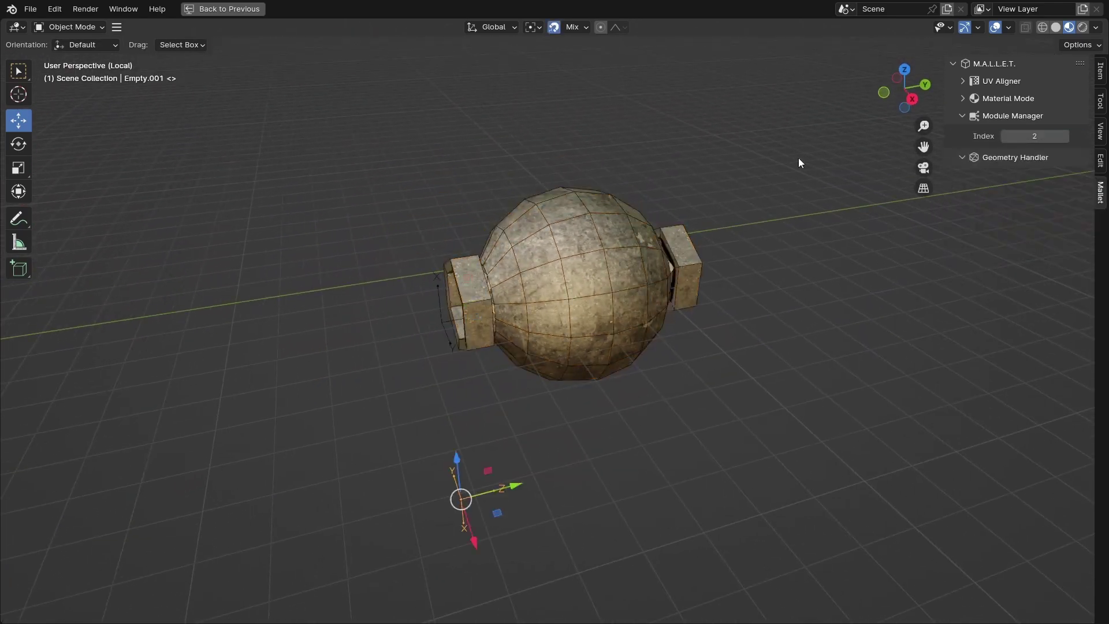
key(Delete)
click(445, 327)
key(Delete)
click(441, 325)
key(g)
key(y)
click(457, 343)
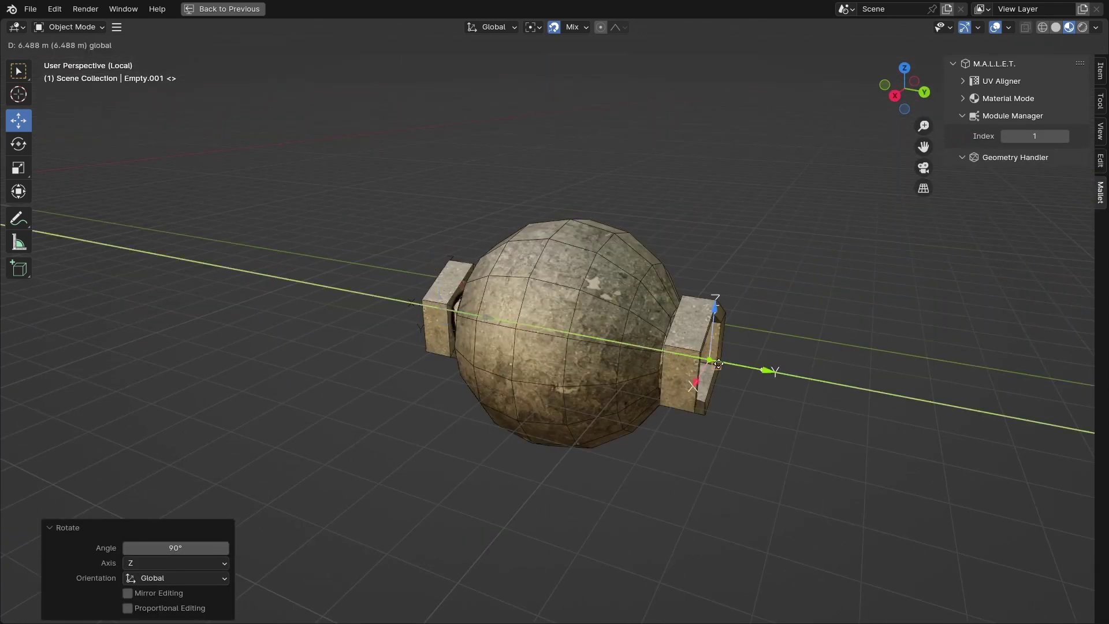
click(657, 338)
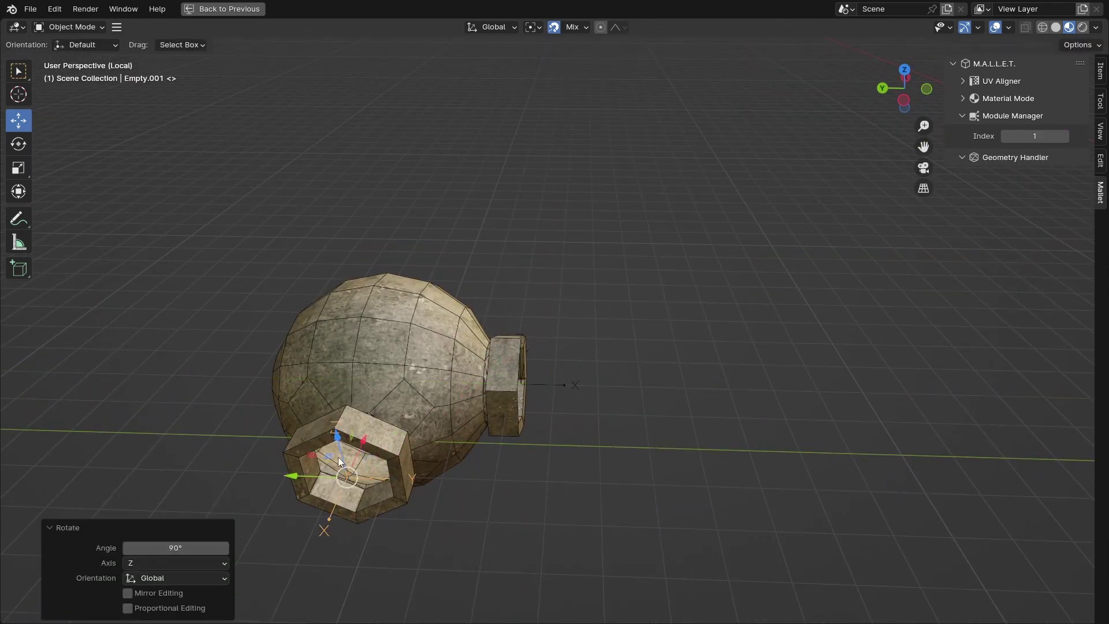
Adjust both access points of the spherical elbow to sit in its hexagonal outlets, then leave the isolated view
drag(291, 477, 346, 412)
click(584, 450)
middle_drag(590, 443, 480, 463)
drag(620, 441, 611, 417)
middle_drag(612, 414, 537, 376)
drag(600, 434, 577, 437)
middle_drag(577, 436, 555, 404)
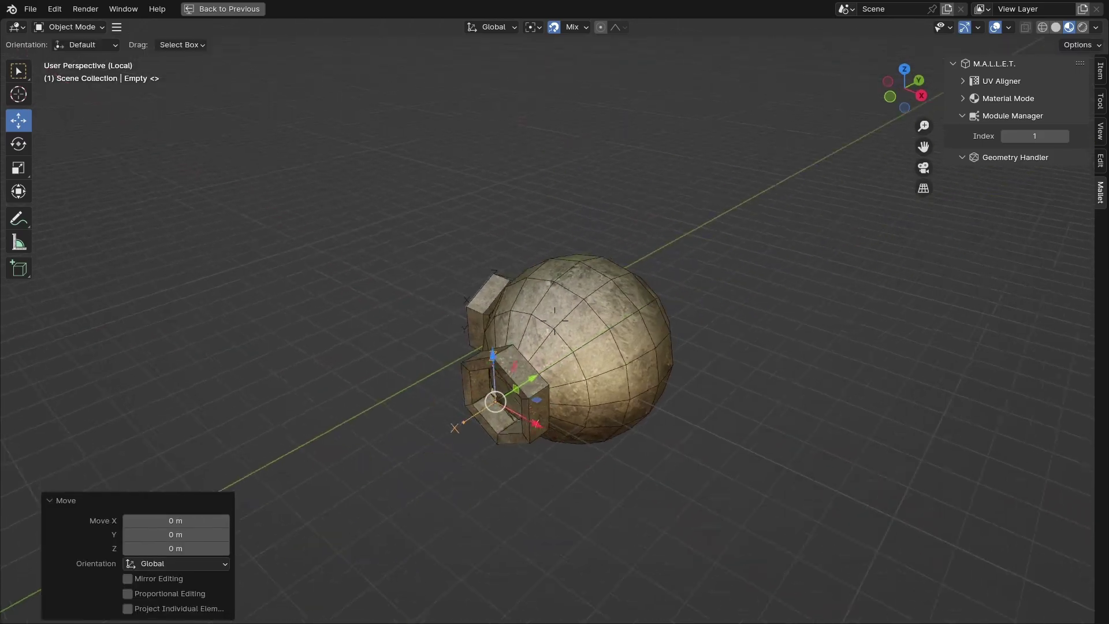
scroll(601, 380, down, 1)
click(601, 380)
key(KP_Divide)
Make Valve_Ball_Heavy a module object, place its first access point at one hexagonal outlet and rotate it 90° about Z
key(shift+grave)
click(555, 321)
click(543, 324)
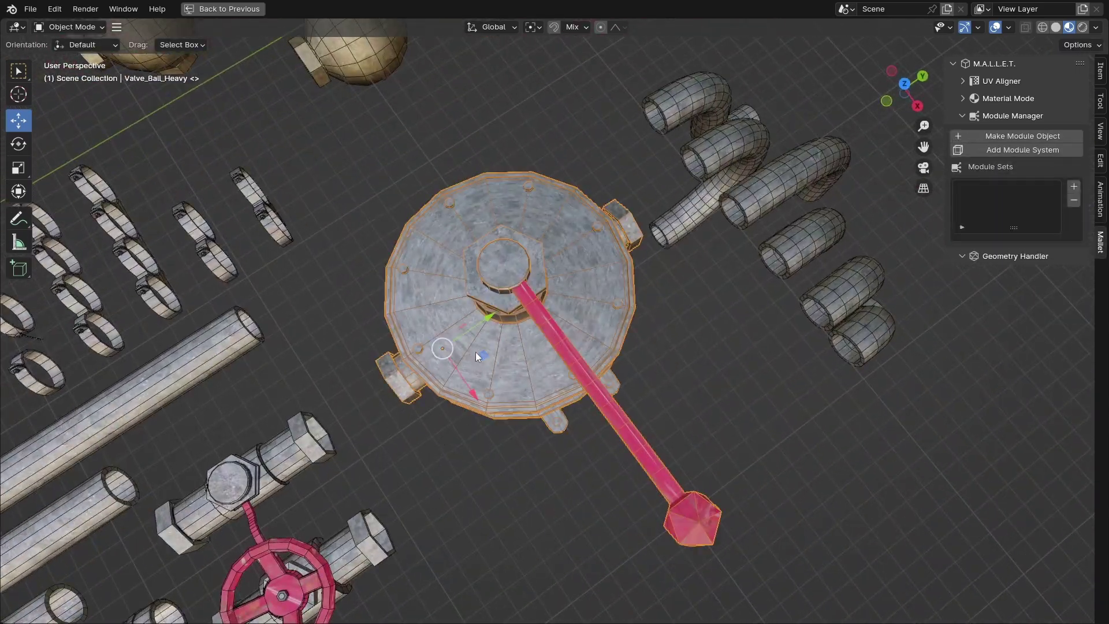
middle_drag(489, 353, 478, 320)
key(KP_Divide)
click(995, 138)
key(shift+Tab)
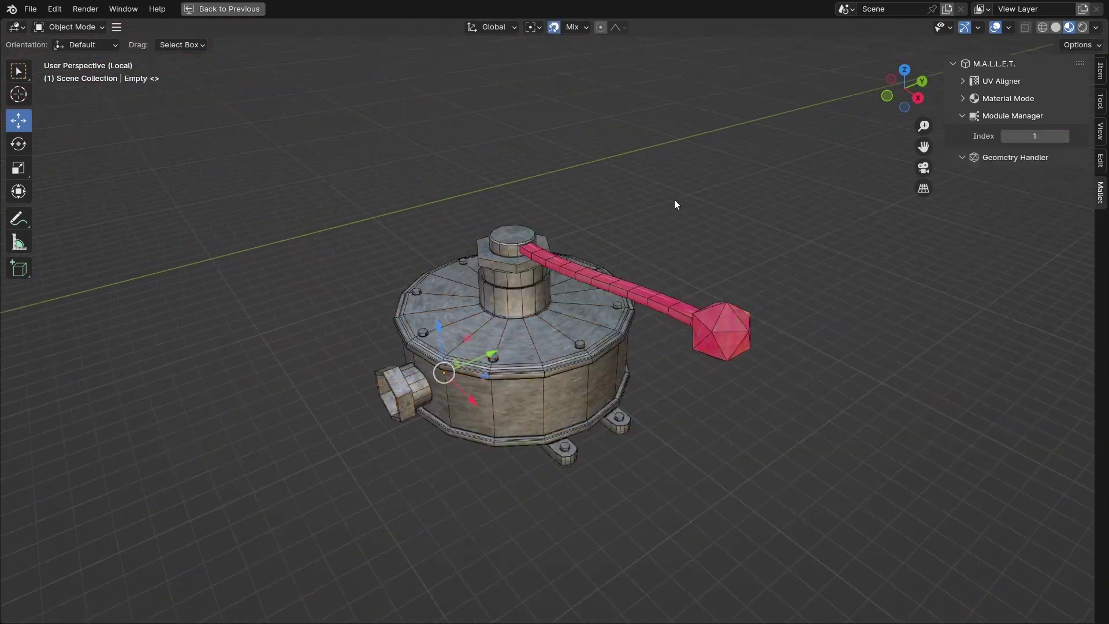
shift+middle_drag(578, 323, 734, 234)
scroll(734, 234, up, 4)
drag(740, 229, 579, 294)
text(rz90)
key(Return)
middle_drag(729, 261, 428, 249)
Rotate the access point at Valve_Ball_Heavy's opposite outlet -90° about Z and leave the isolated view
click(995, 137)
drag(559, 325, 559, 326)
text(rz-90)
key(Return)
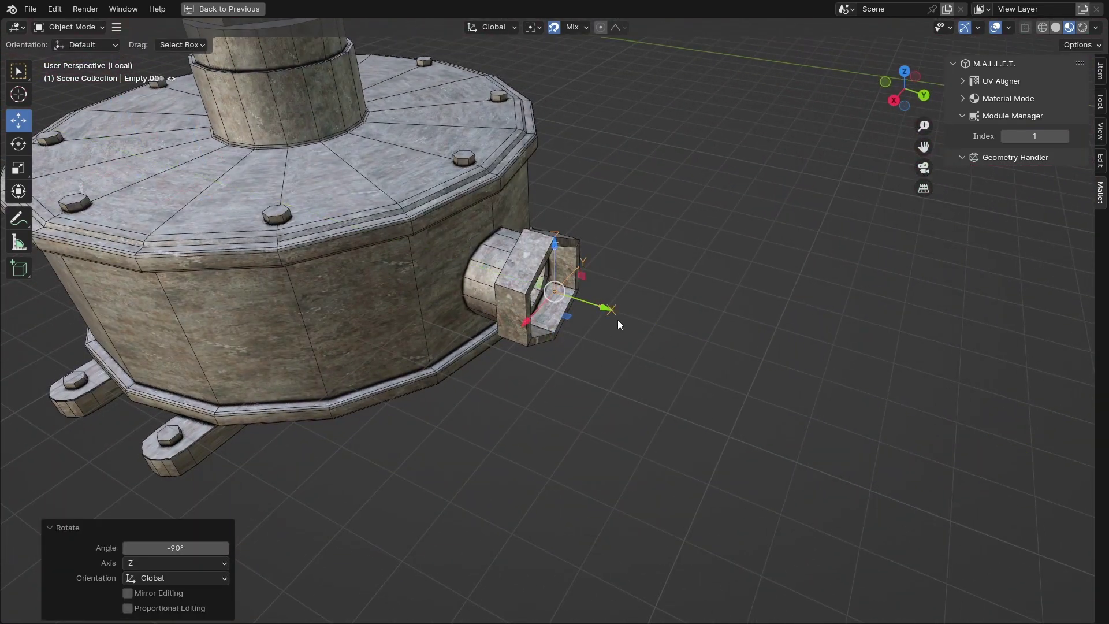
middle_drag(618, 321, 624, 303)
key(shift+Tab)
key(KP_Divide)
Examine the access points of Cross_Sharp and the remaining pieces of the kit
key(shift+grave)
key(s)
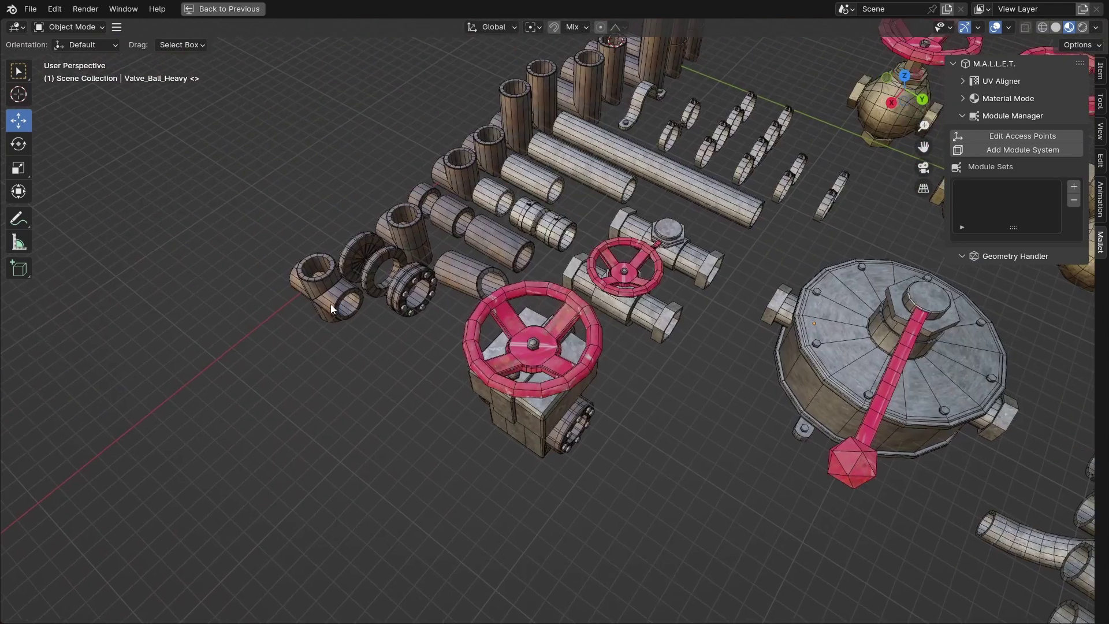
click(555, 320)
click(324, 289)
click(1010, 140)
middle_drag(728, 254, 686, 244)
click(686, 244)
key(shift+grave)
click(554, 320)
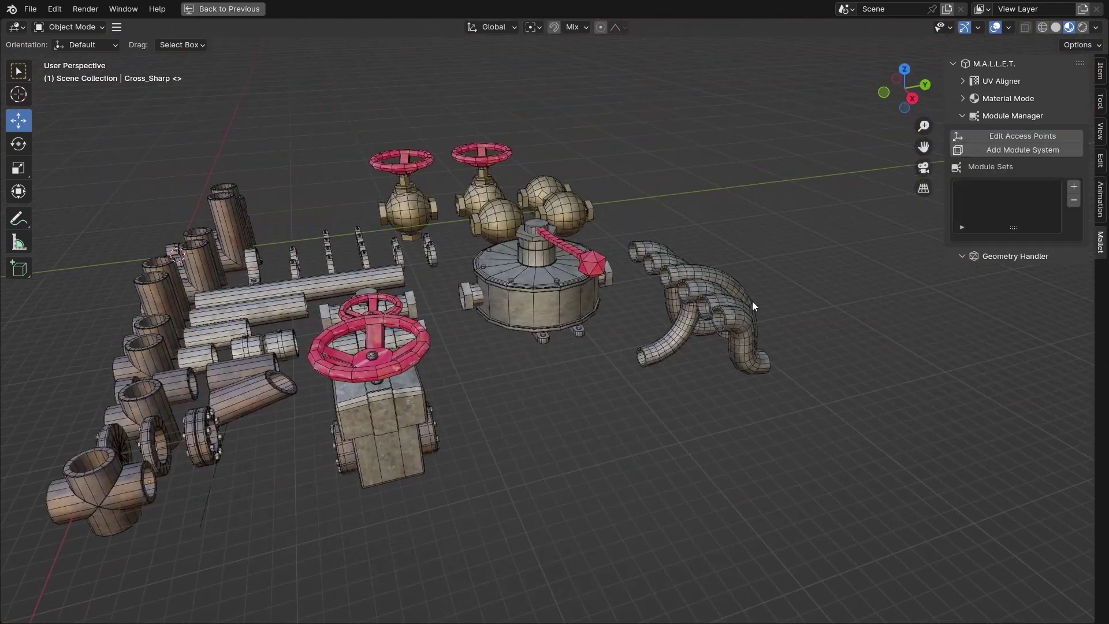
Isolate an S-bend pipe as a module object and rotate the access point at its upper opening 90° about Z
click(753, 309)
middle_drag(756, 305, 826, 277)
key(shift+grave)
key(w)
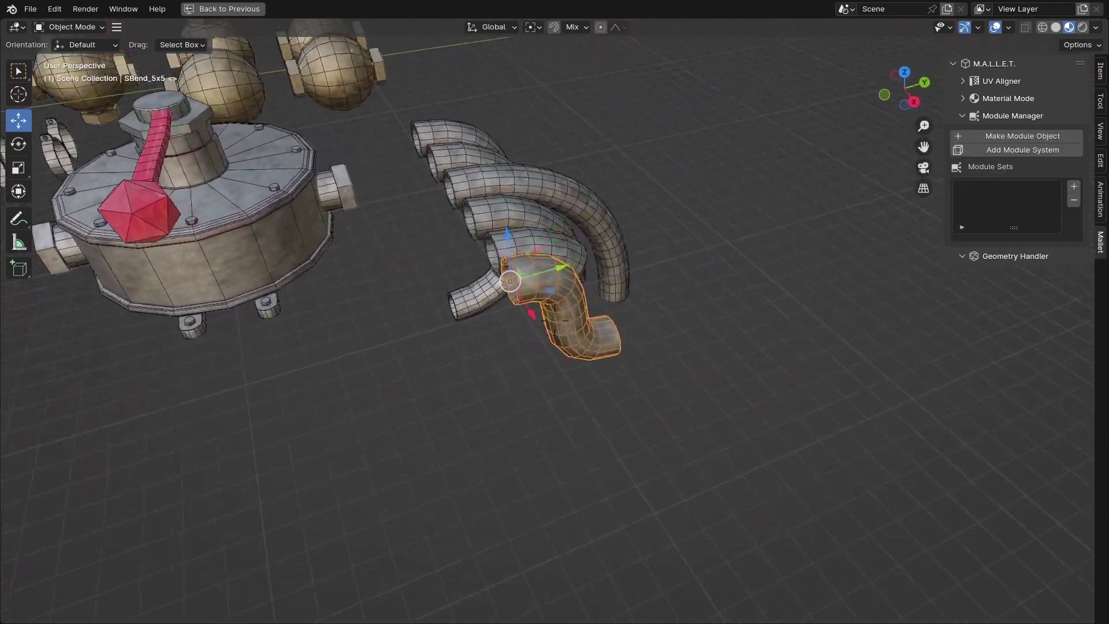
click(554, 320)
click(483, 292)
middle_drag(482, 292, 688, 283)
click(581, 206)
key(KP_Divide)
mouse_move(582, 206)
middle_down()
mouse_move(565, 198)
mouse_move(584, 206)
middle_up()
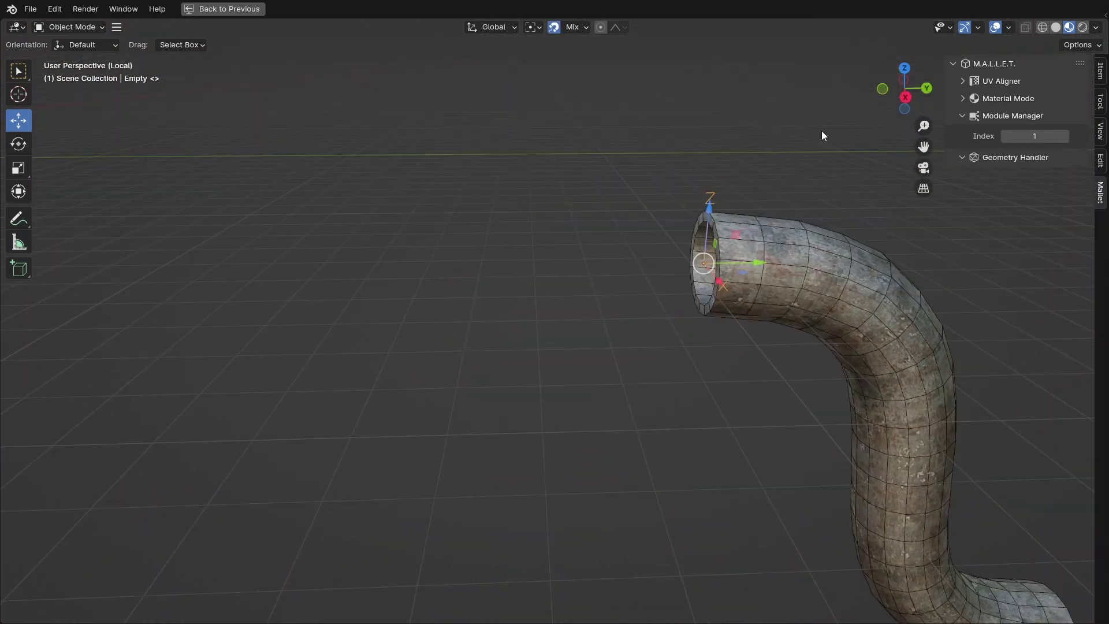
key(r)
key(z)
key(9)
key(0)
key(Return)
Place the second access point at the centre of SBend_10x10's lower opening
middle_drag(794, 164, 817, 183)
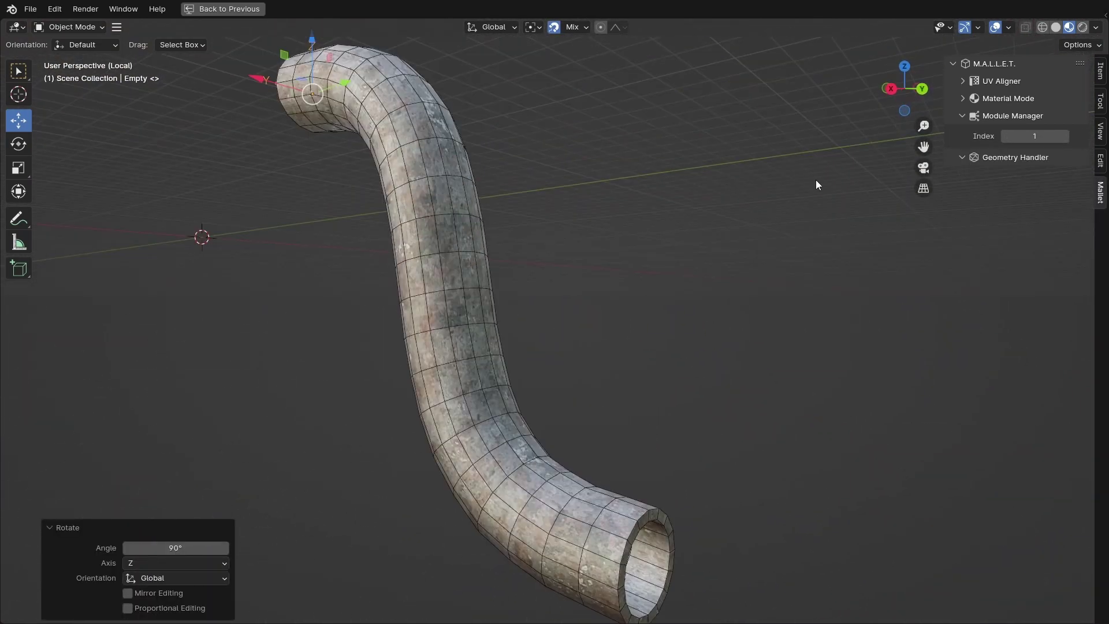
click(665, 563)
middle_drag(666, 562, 577, 446)
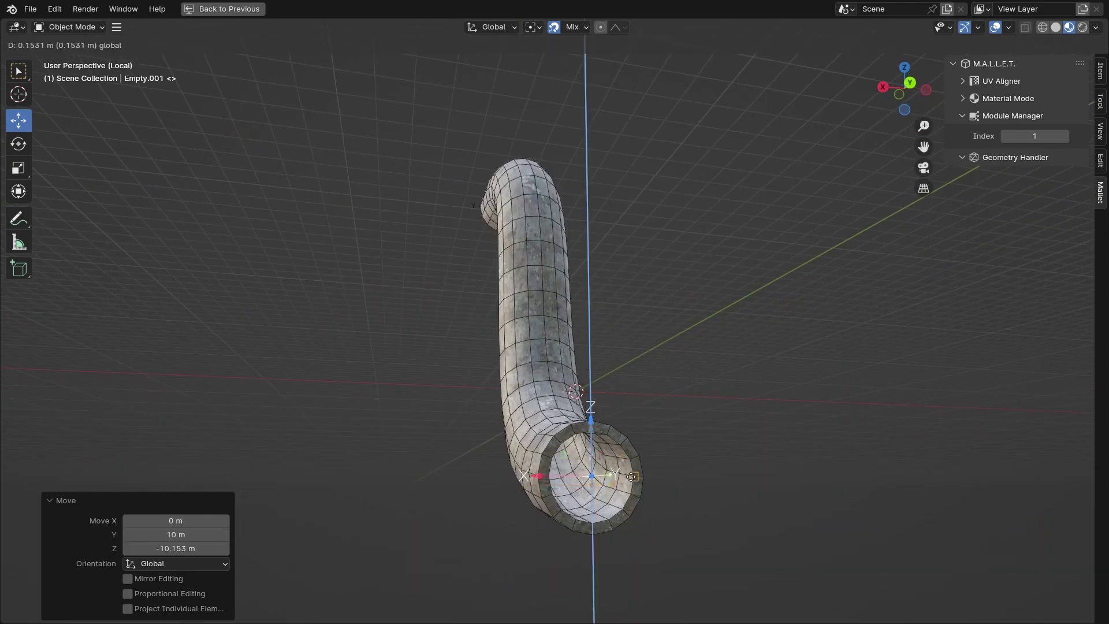
drag(632, 477, 633, 477)
Rotate the access point at SBend_10x10's lower opening -90° about Z, finish editing and leave the isolated view
middle_drag(633, 478, 493, 356)
key(r)
key(z)
key(minus)
key(9)
key(0)
key(Return)
middle_drag(527, 480, 439, 474)
drag(541, 485, 608, 502)
middle_drag(608, 501, 713, 446)
click(713, 445)
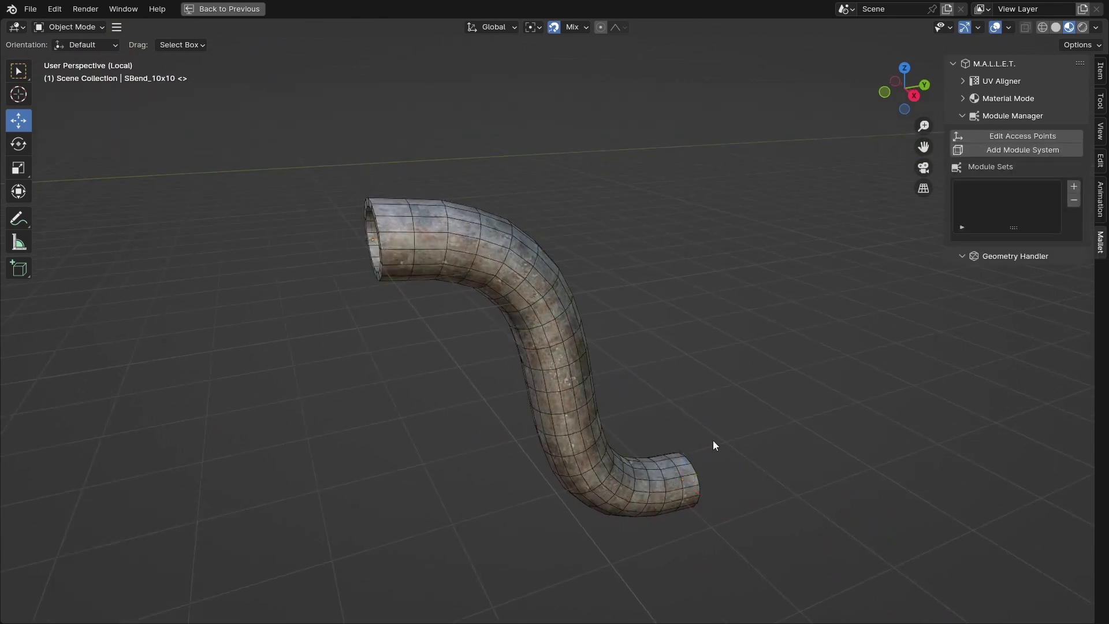
key(KP_Divide)
Isolate the 180° bend as a module object and rotate the access point at its upper opening 180° about Z
click(518, 290)
key(KP_Divide)
click(960, 146)
middle_drag(636, 260, 549, 255)
click(410, 161)
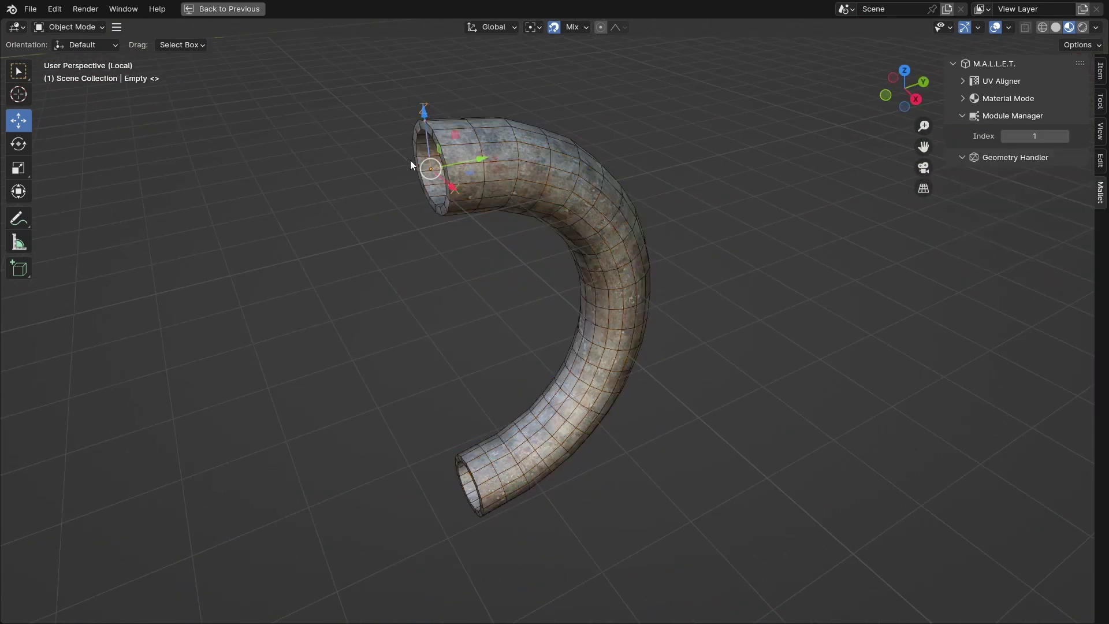
key(r)
key(z)
key(1)
key(8)
key(0)
key(Return)
Adjust the 180° bend's upper access point about Z and place the other access point at its lower opening
middle_drag(300, 196, 304, 189)
click(425, 136)
key(r)
key(z)
click(427, 124)
drag(426, 124, 466, 436)
middle_drag(467, 436, 430, 359)
click(430, 358)
key(KP_Divide)
Isolate Bend90_10x10 as a module object and rotate the access point at its upper opening 90° about Z
click(543, 125)
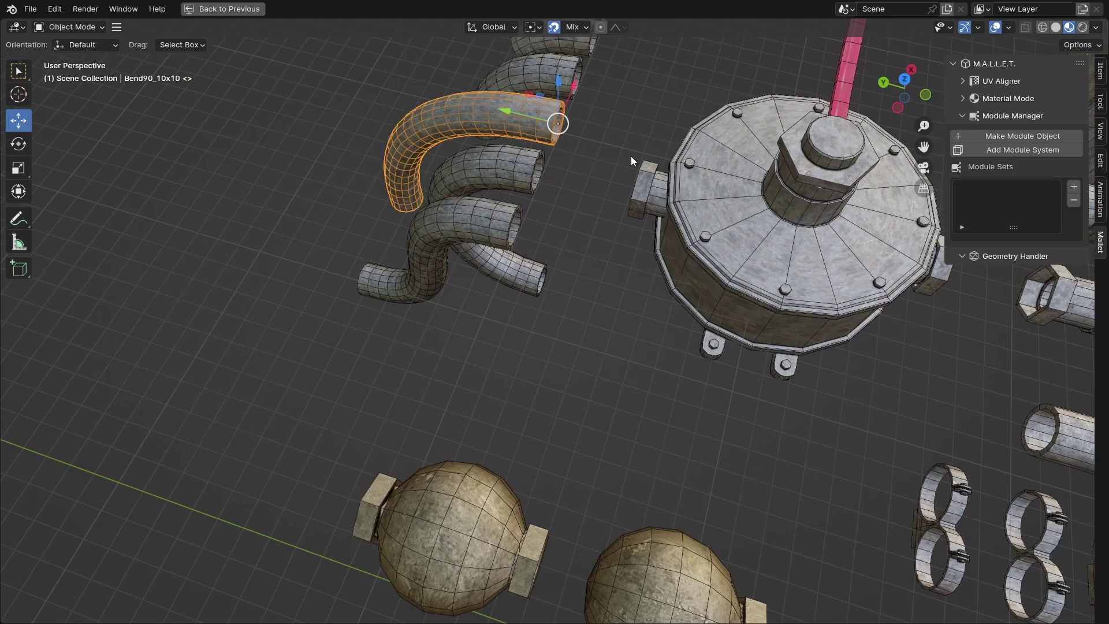
key(KP_Divide)
click(1019, 138)
middle_drag(665, 260, 491, 220)
click(348, 131)
key(r)
key(z)
key(9)
key(0)
key(Return)
middle_drag(690, 213, 627, 223)
Place an access point at Bend90_10x10's lower opening, rotated -90° about Z, and leave the isolated view
click(346, 132)
drag(373, 107, 763, 462)
key(KP_Decimal)
middle_drag(820, 439, 779, 404)
key(r)
key(z)
key(minus)
key(9)
key(0)
key(Return)
middle_drag(555, 321, 486, 326)
key(Return)
key(KP_Divide)
Isolate Bend90_5x5m and make it a module object
right_drag(483, 317, 488, 283)
click(490, 312)
click(545, 283)
key(KP_Divide)
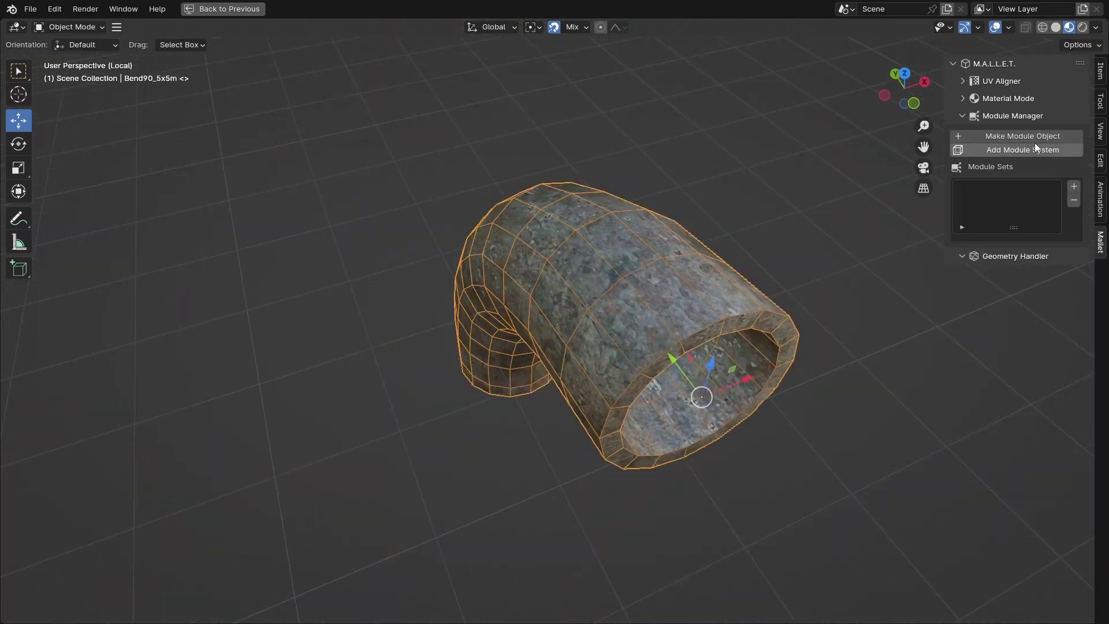
click(1034, 137)
Rotate the access point at Bend90_5x5m's upper opening 90° about Z
middle_drag(798, 277, 646, 284)
click(302, 190)
middle_drag(445, 292, 501, 321)
key(r)
key(z)
key(9)
key(0)
key(Return)
Turn the second access point downward, including -90° about Z, place it at Bend90_5x5m's lower opening and leave the isolated view
middle_drag(669, 347, 610, 300)
key(r)
key(y)
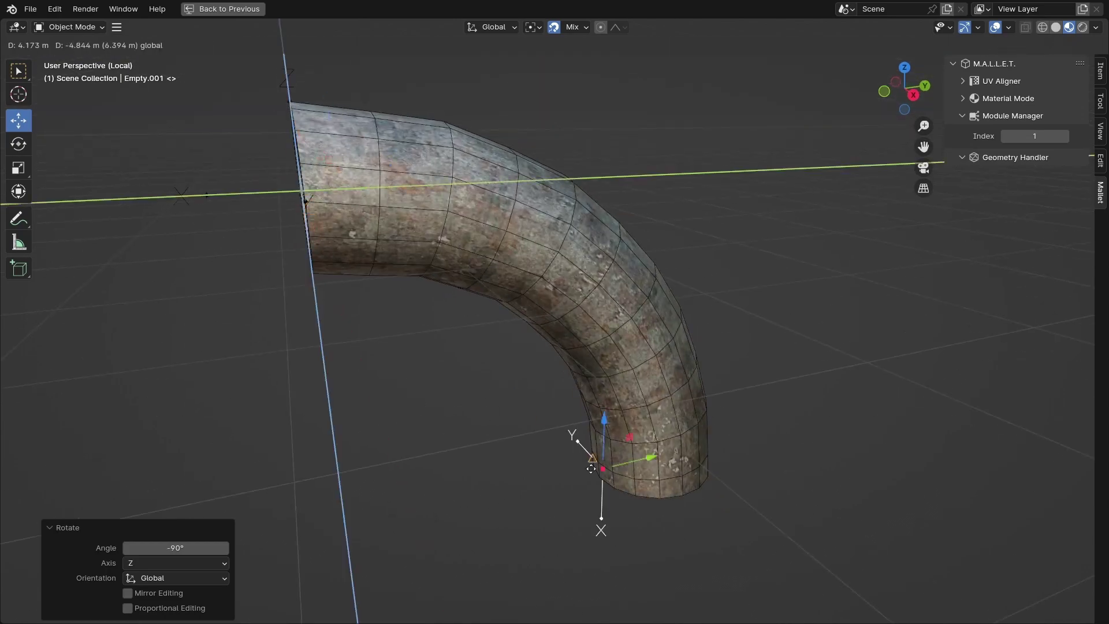
click(639, 470)
middle_drag(638, 470, 751, 438)
key(Return)
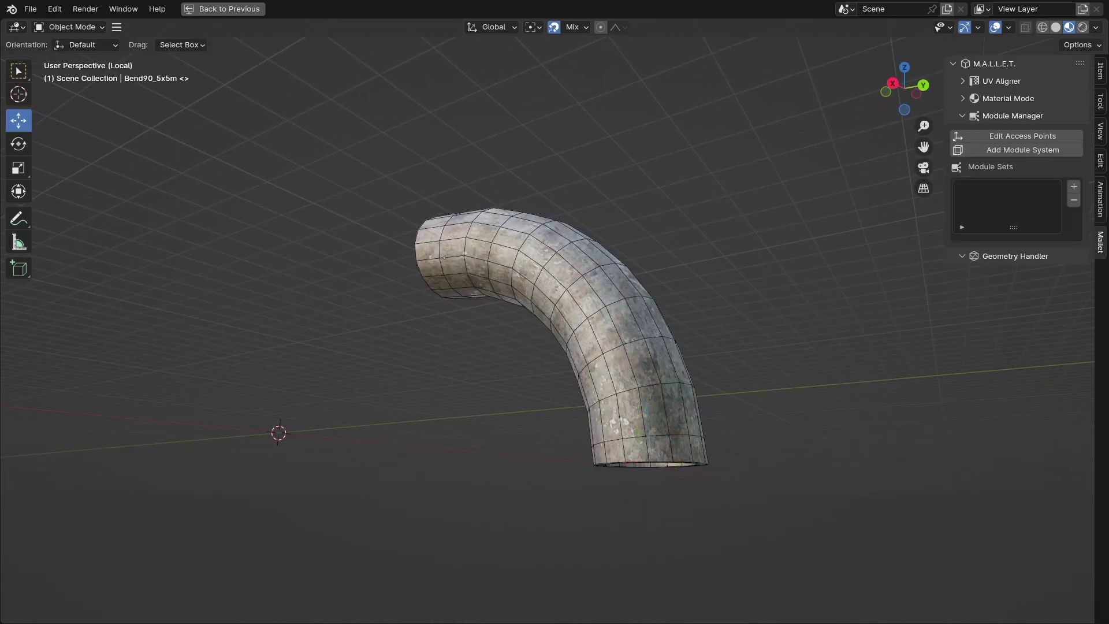
key(KP_Divide)
Isolate Bend45_1.5-3.75m and make it a module object
middle_drag(487, 319, 555, 272)
click(539, 280)
key(KP_Divide)
click(966, 138)
click(966, 138)
Rotate the access point at Bend45_1.5-3.75m's upper opening 90° about Z and finish editing
middle_drag(577, 312, 428, 286)
click(423, 286)
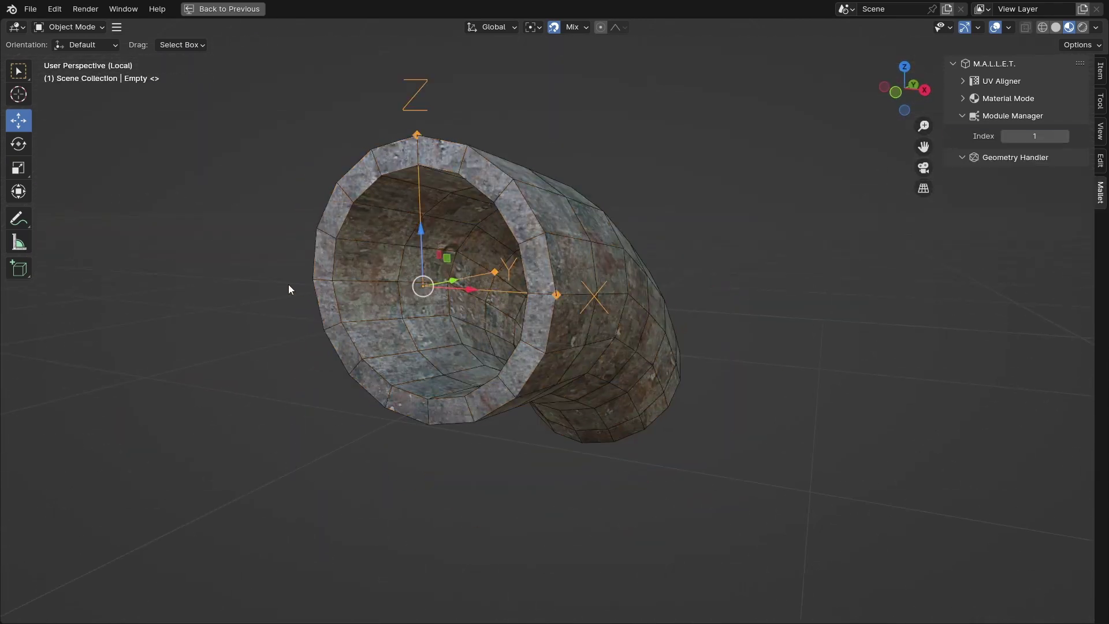
key(r)
key(z)
key(9)
key(0)
key(Return)
middle_drag(508, 336, 631, 297)
key(Return)
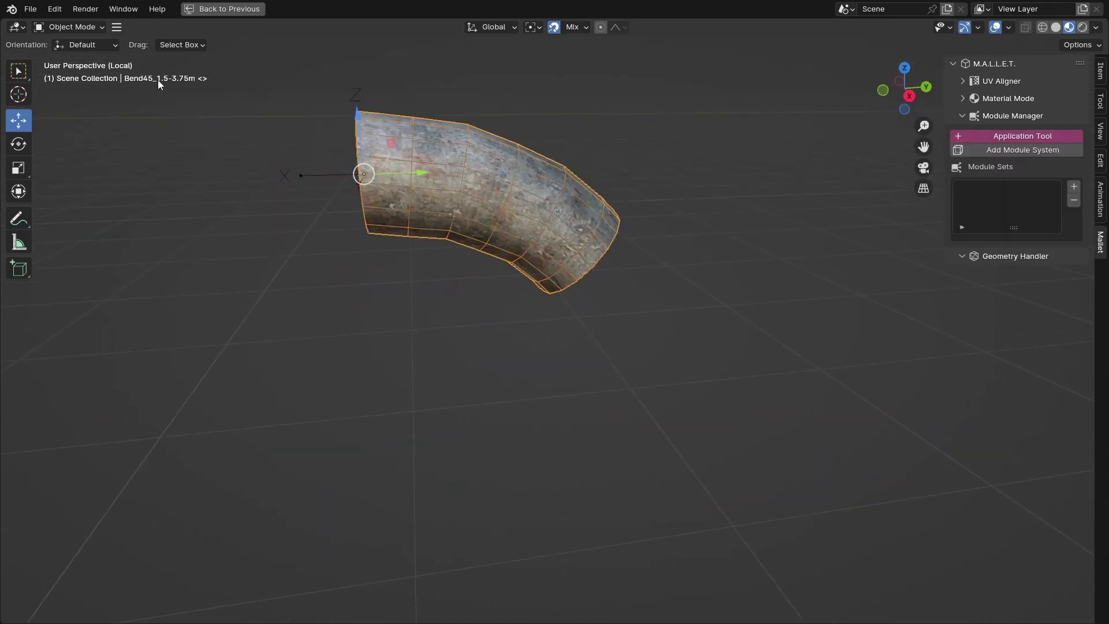
Move Bend45_1.5-3.75m's second access point 3.75 m along Y and -1.5 m along Z to the angled opening
click(288, 173)
text(gy)
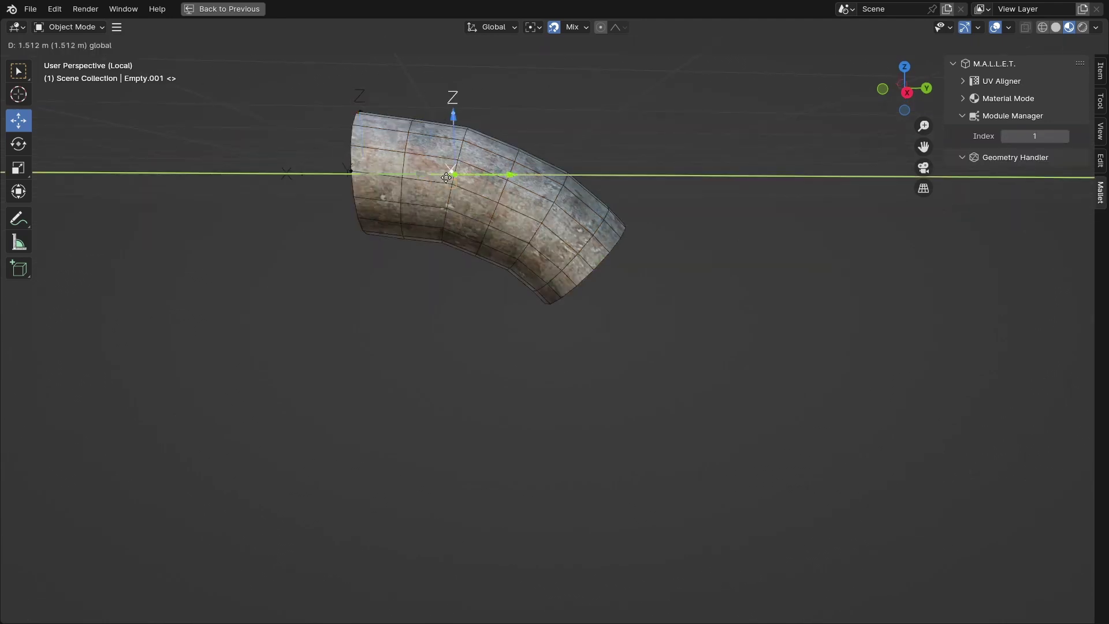
text(3.75)
key(Return)
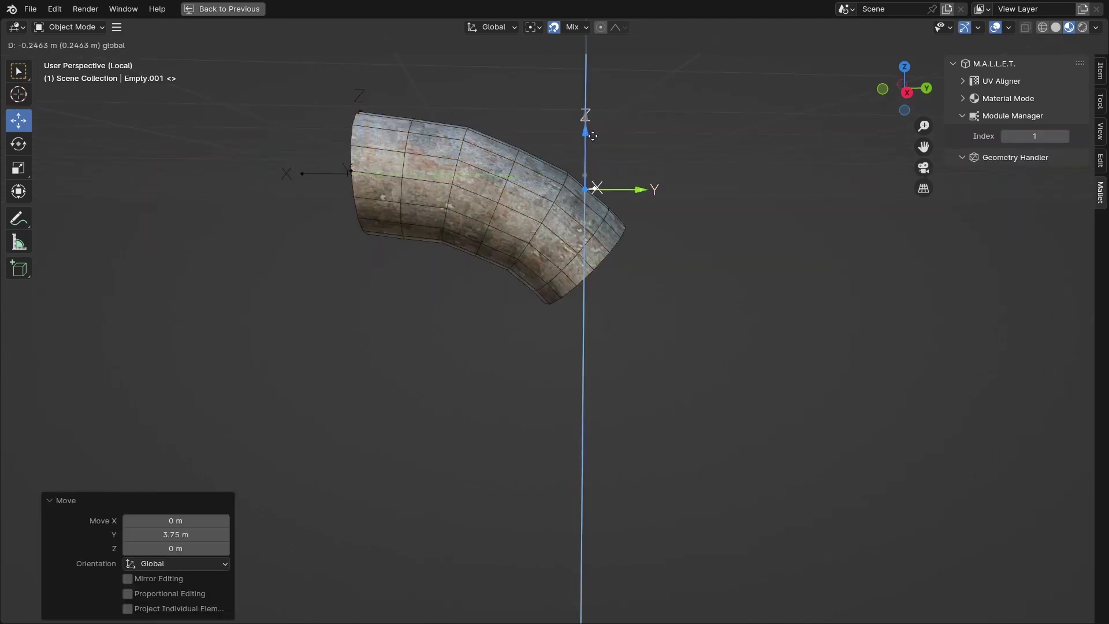
key(KP_3)
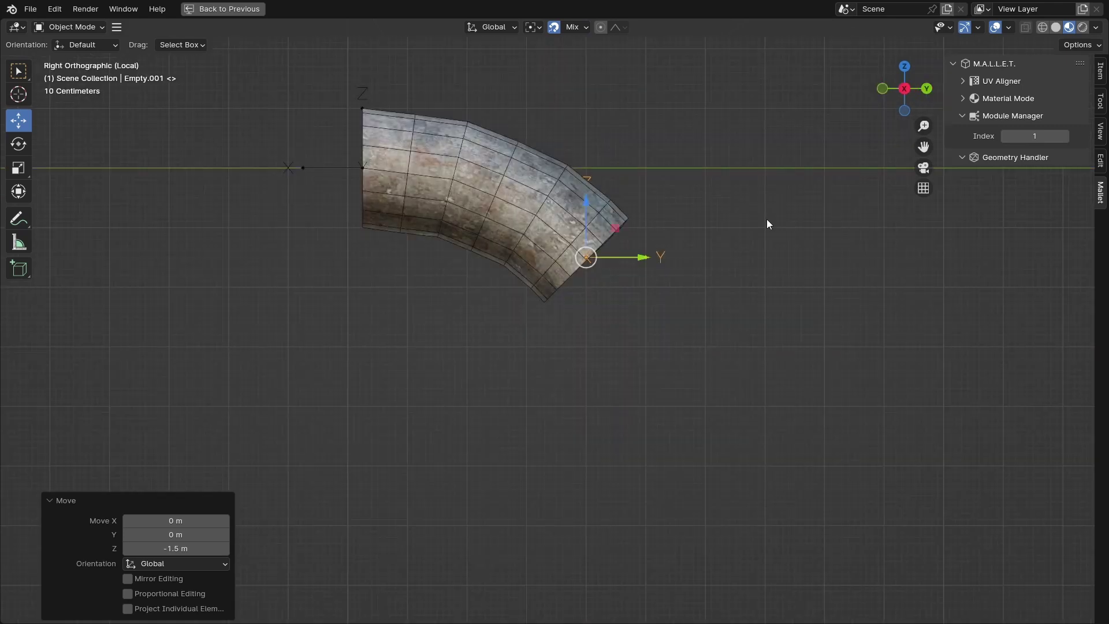
Rotate the access point at the angled opening 45° in the right side view
text(45)
key(Return)
key(r)
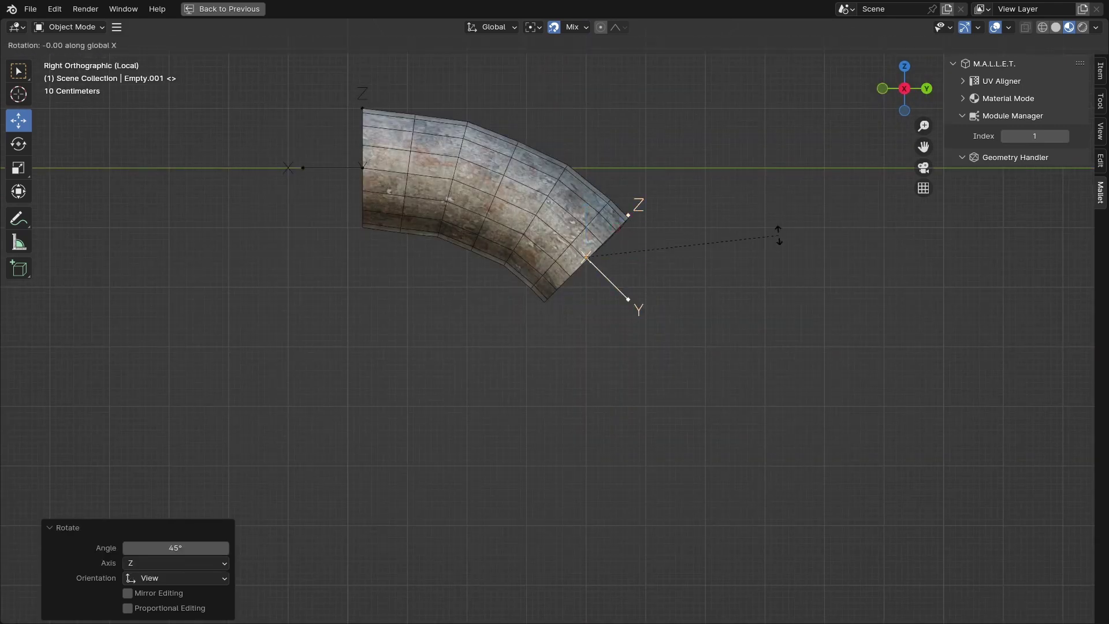
right_click(778, 236)
Switch the transform orientation to Local and rotate the access point at the angled opening about its X axis
middle_drag(778, 223, 735, 232)
key(comma)
click(810, 219)
key(r)
key(x)
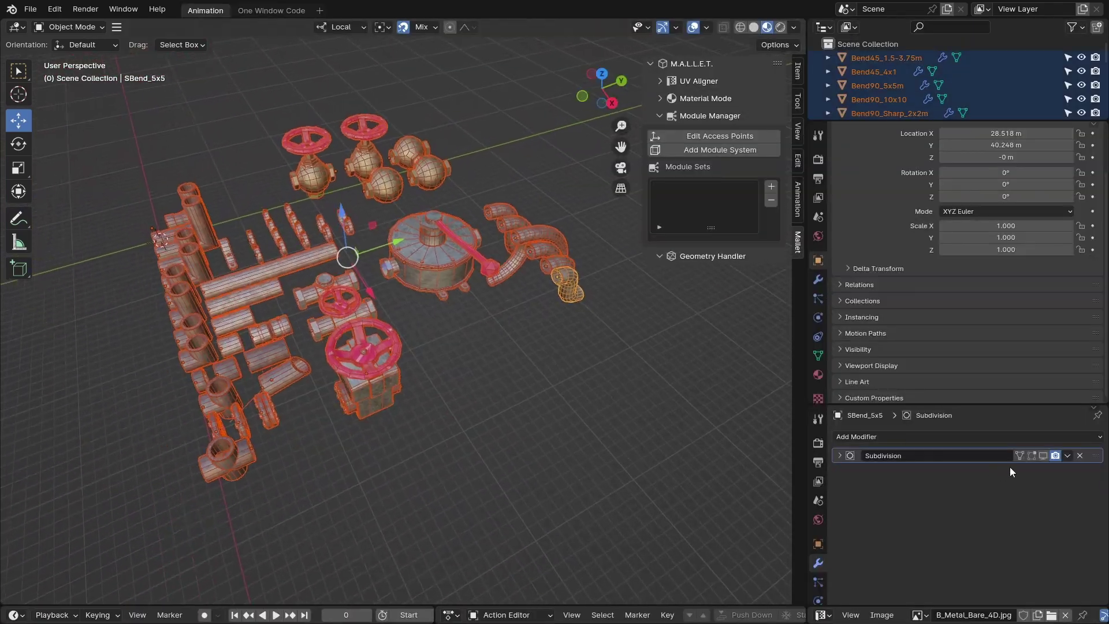
Enable the Subdivision modifier's viewport display on the selected pieces, then save pipes.blend with everything deselected
click(1043, 455)
key(ctrl+s)
key(alt+a)
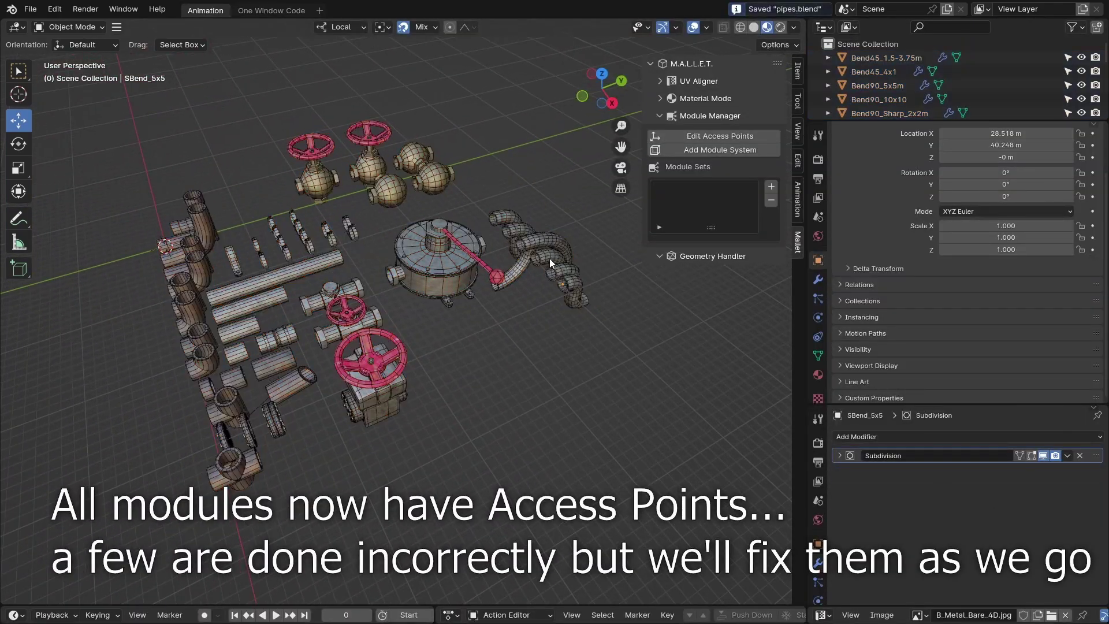
Add a module system in the empty area beside the pipe kit and check its available module sets in isolation
click(685, 151)
key(KP_Decimal)
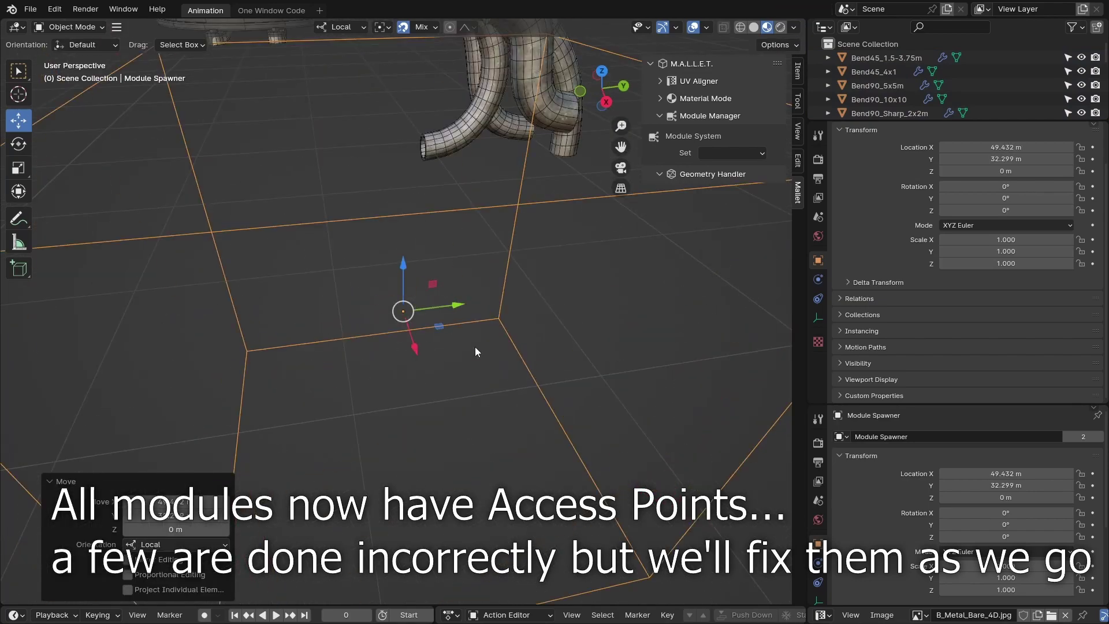
key(KP_Divide)
key(ctrl+space)
click(1034, 153)
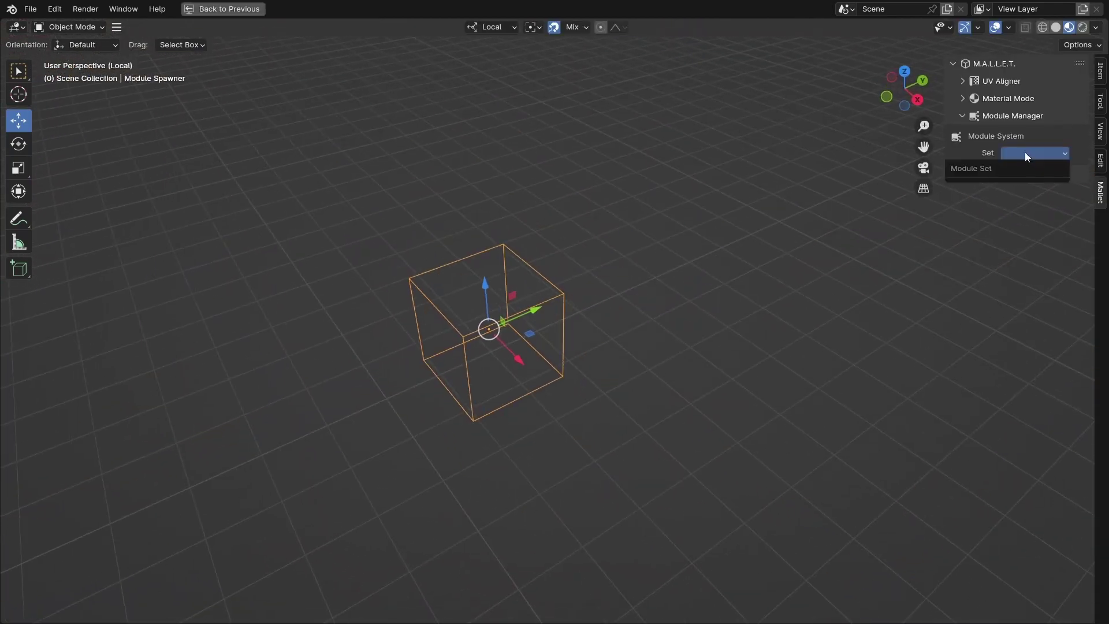
key(ctrl+space)
key(KP_Divide)
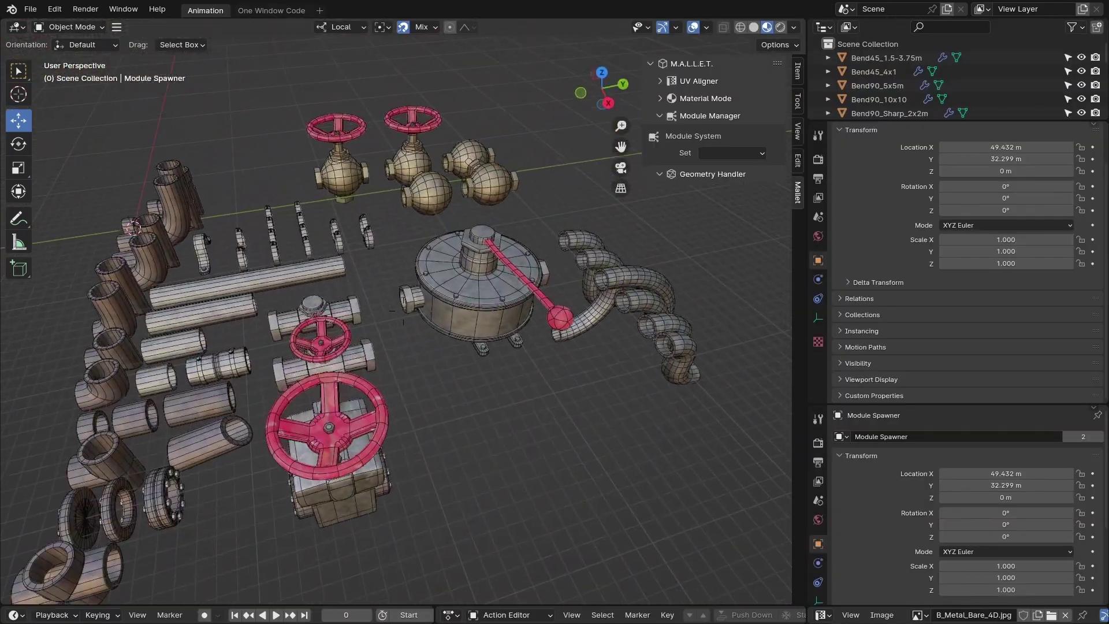
Create a module set named Pipes with the module classes SBend, Str and Bend
click(711, 195)
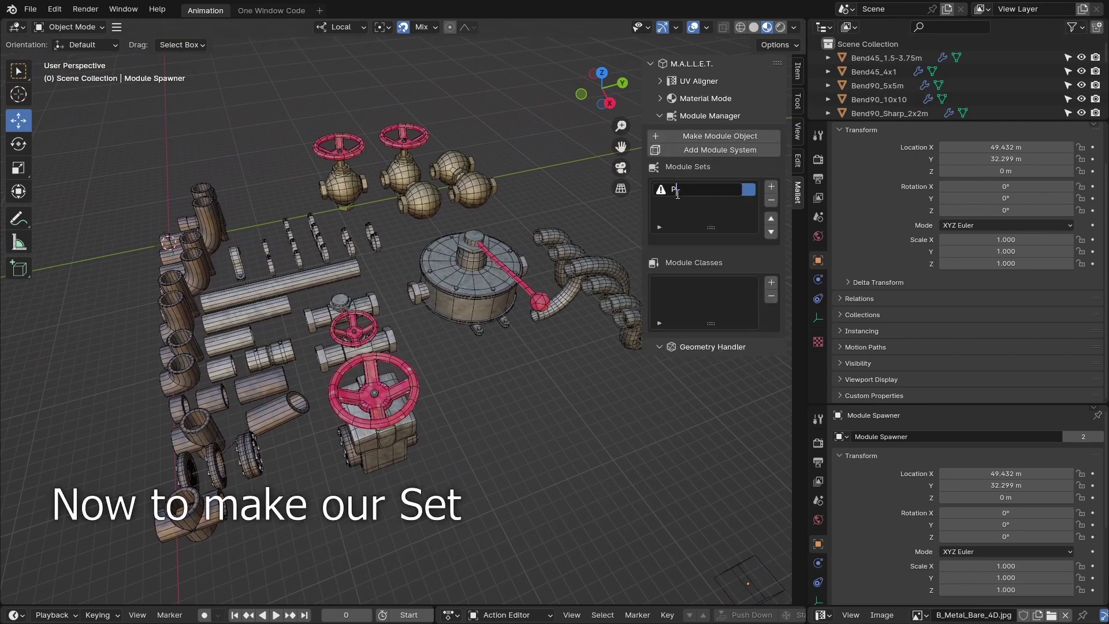
double_click(772, 283)
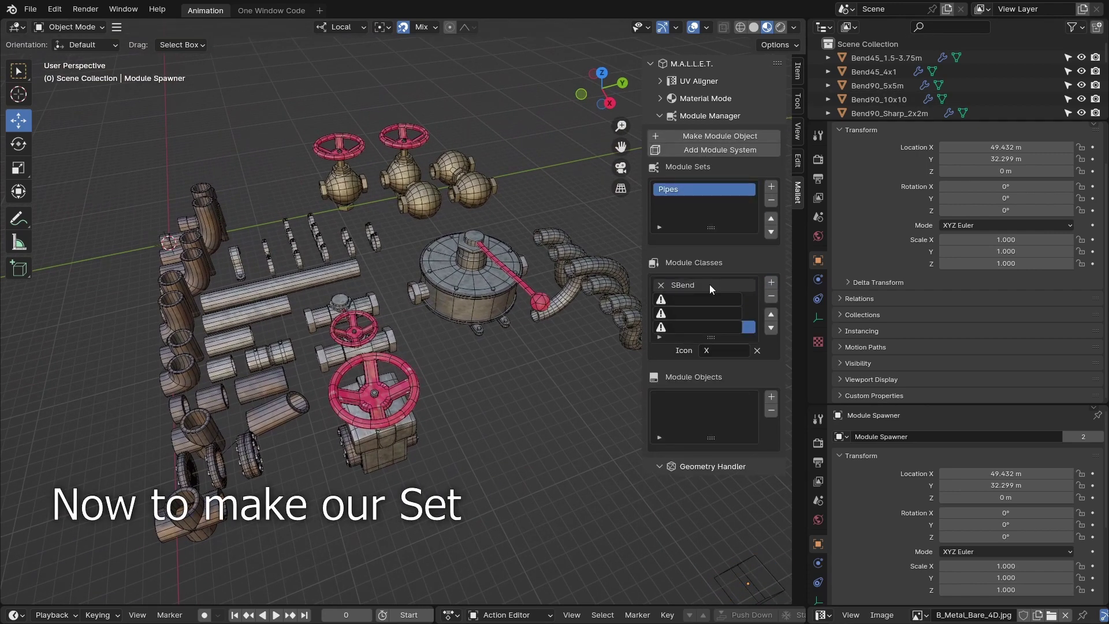
text(r)
double_click(693, 312)
text(Bend)
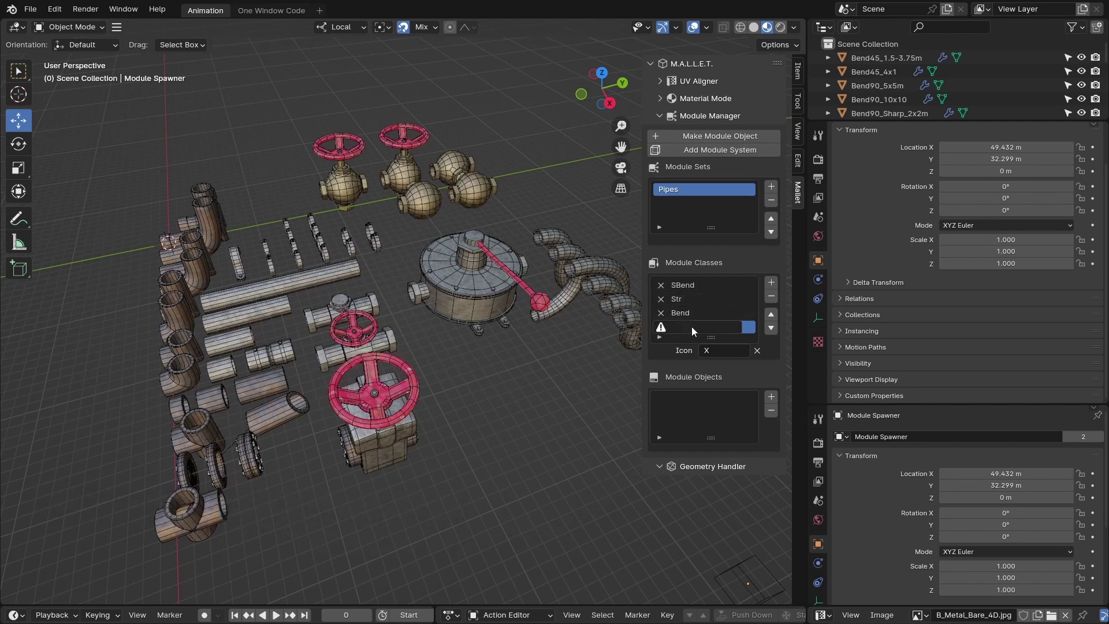
Add the module classes Coupling and Valve to the Pipes set
click(245, 455)
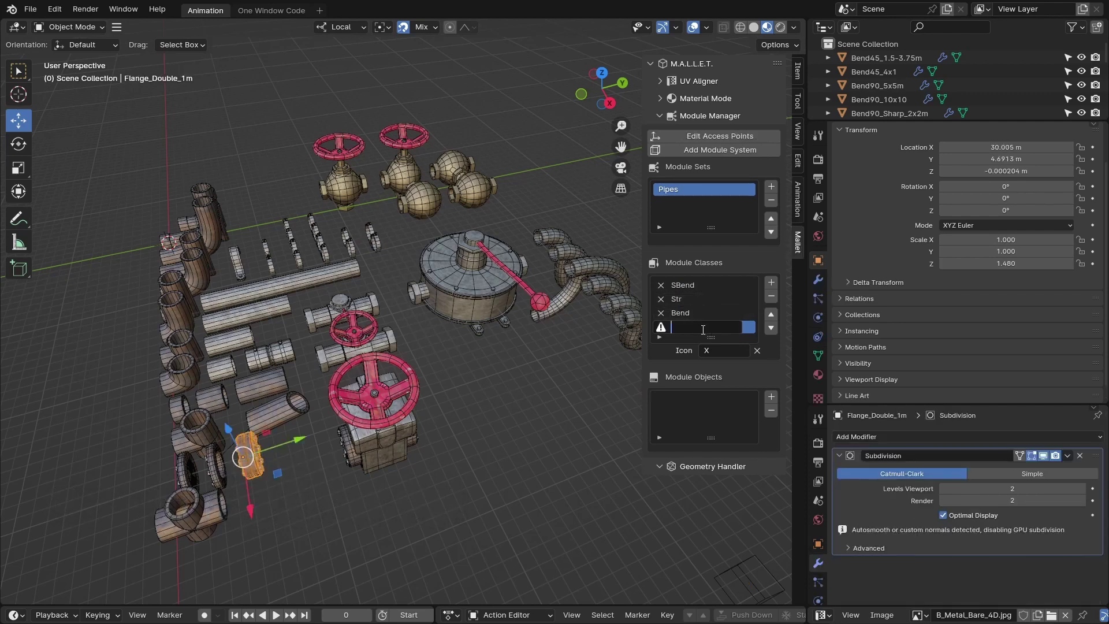
click(771, 283)
double_click(705, 341)
text(Valve)
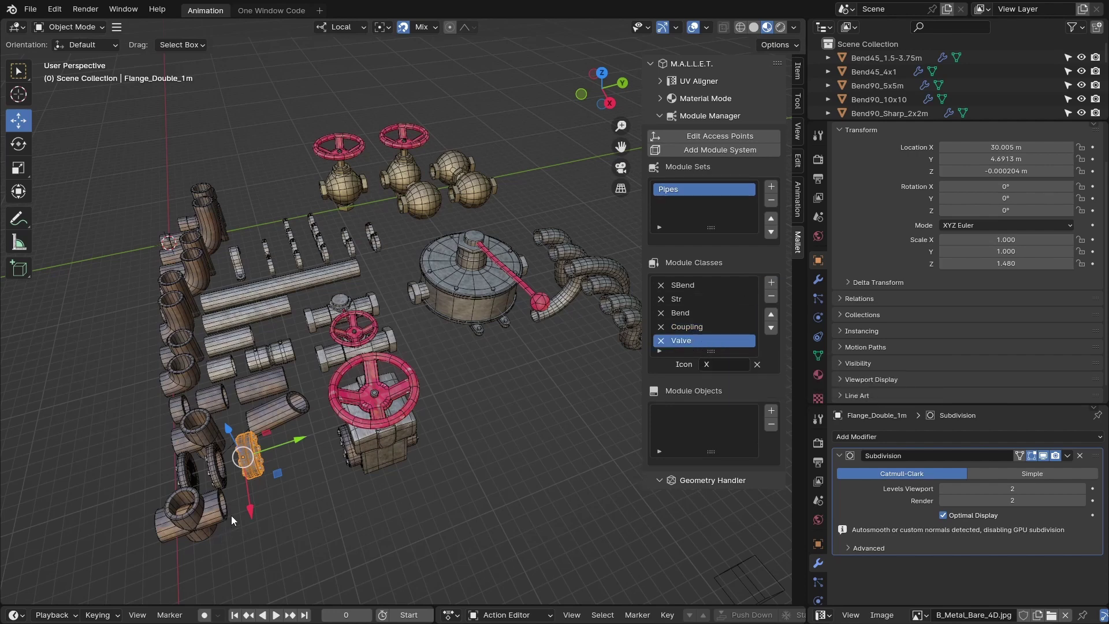
Add five empty module object slots to the SBend class
click(702, 328)
click(712, 289)
click(772, 411)
double_click(772, 410)
double_click(772, 411)
Assign SBend_10x10, Bend180_10m, Bend90_10x10, Bend90_5x5m, a 45° bend and SBend_5x5 to the SBend class, adding a slot as needed
middle_drag(520, 324, 590, 327)
shift+middle_drag(520, 260, 589, 370)
click(734, 414)
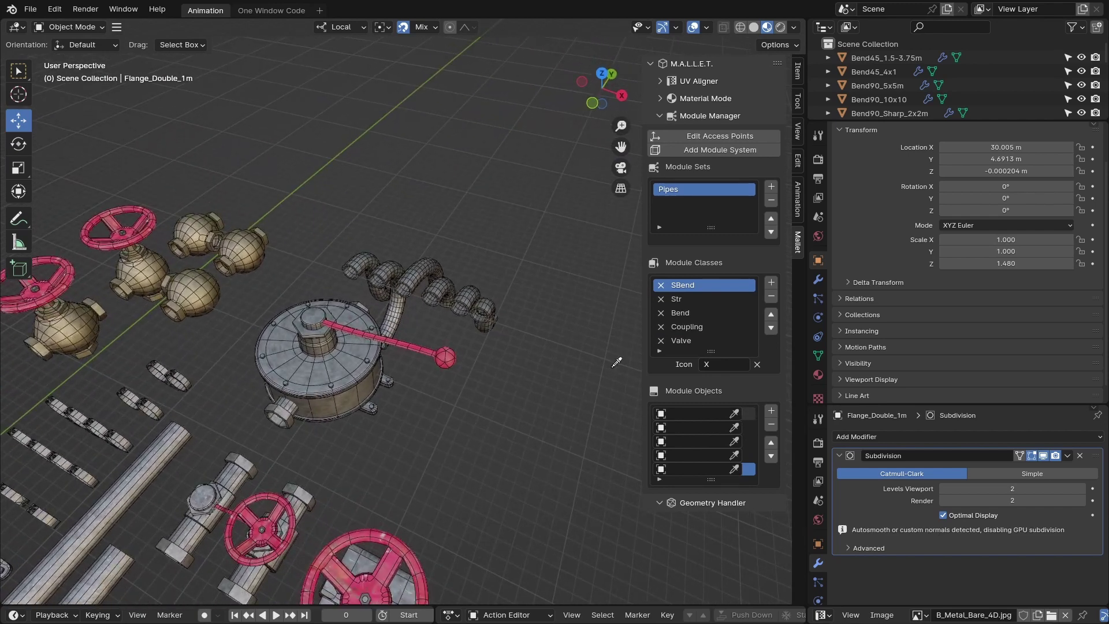
click(380, 268)
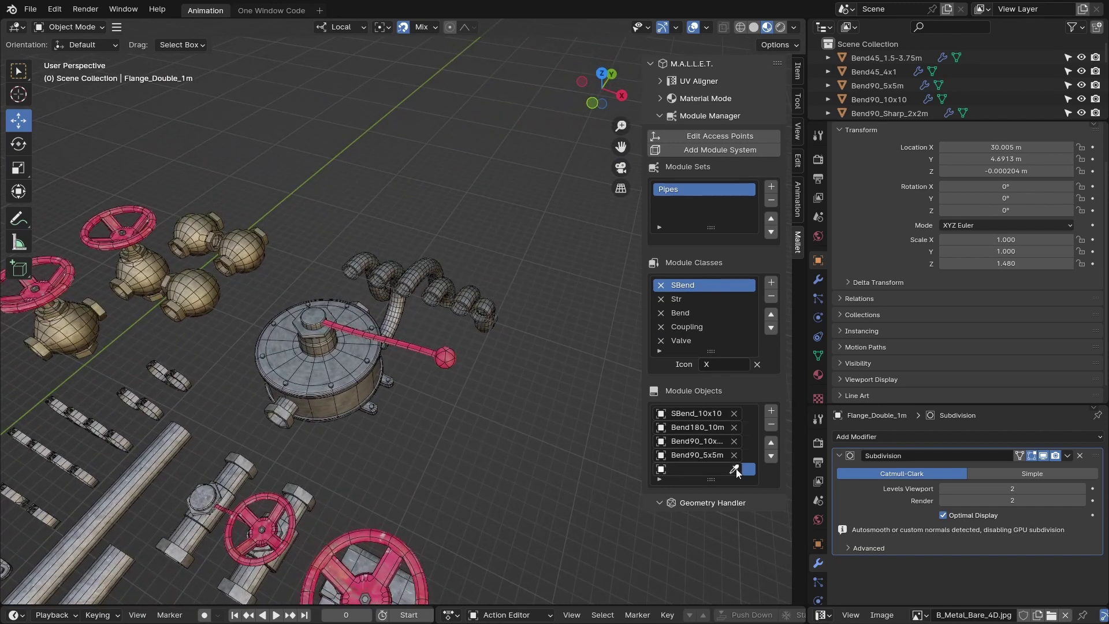
click(771, 411)
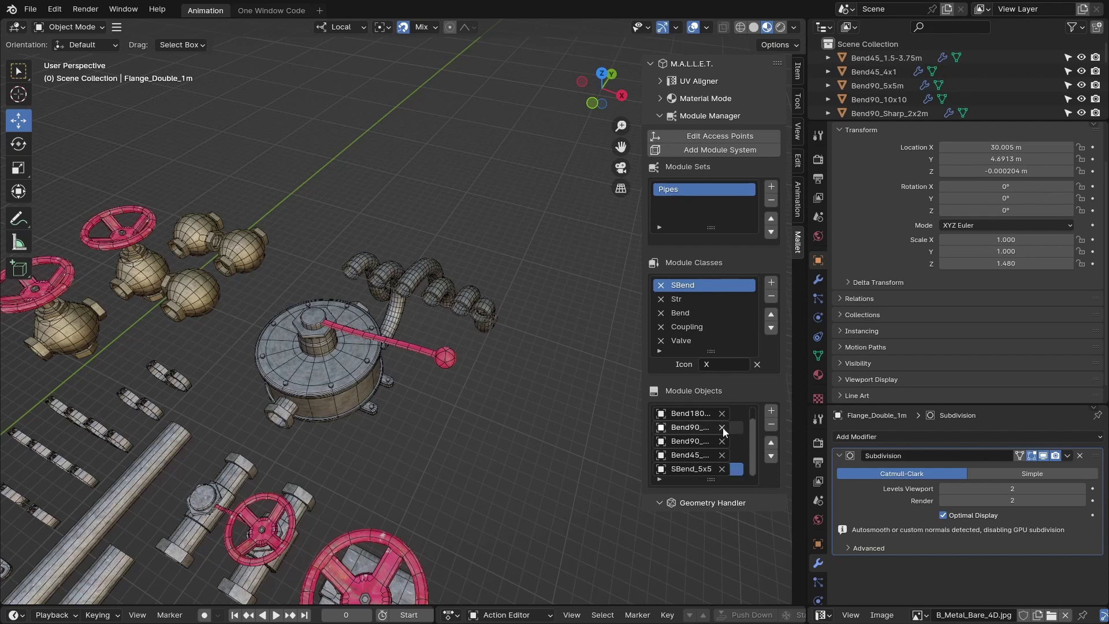
Add four module objects to the Str class: Str_16m, Str_8m, Str_4m and Str_2m
click(712, 299)
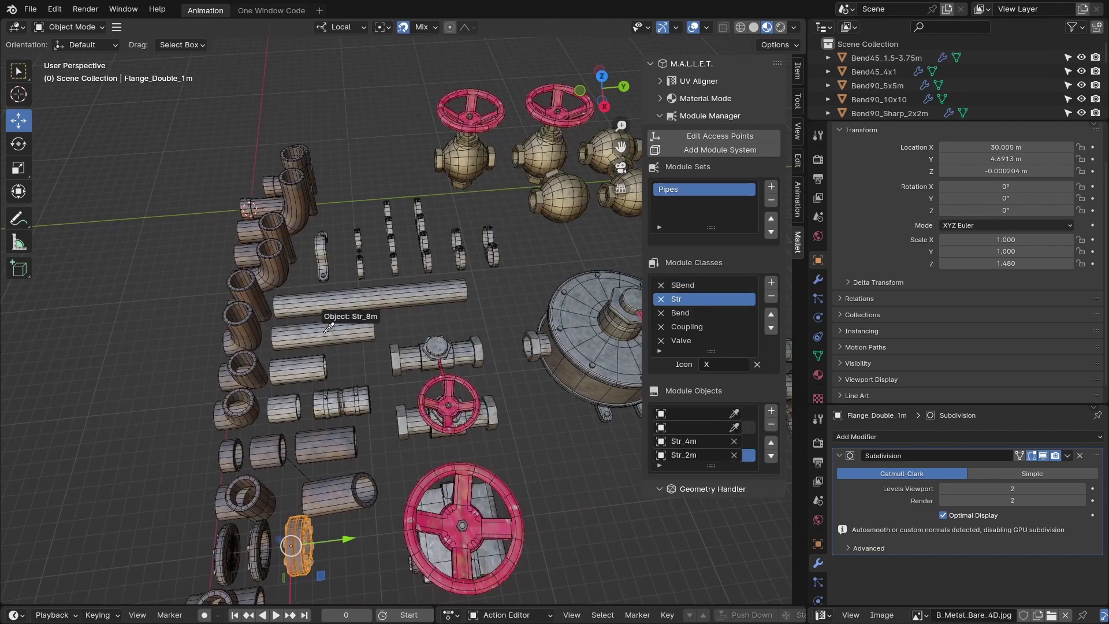
click(386, 290)
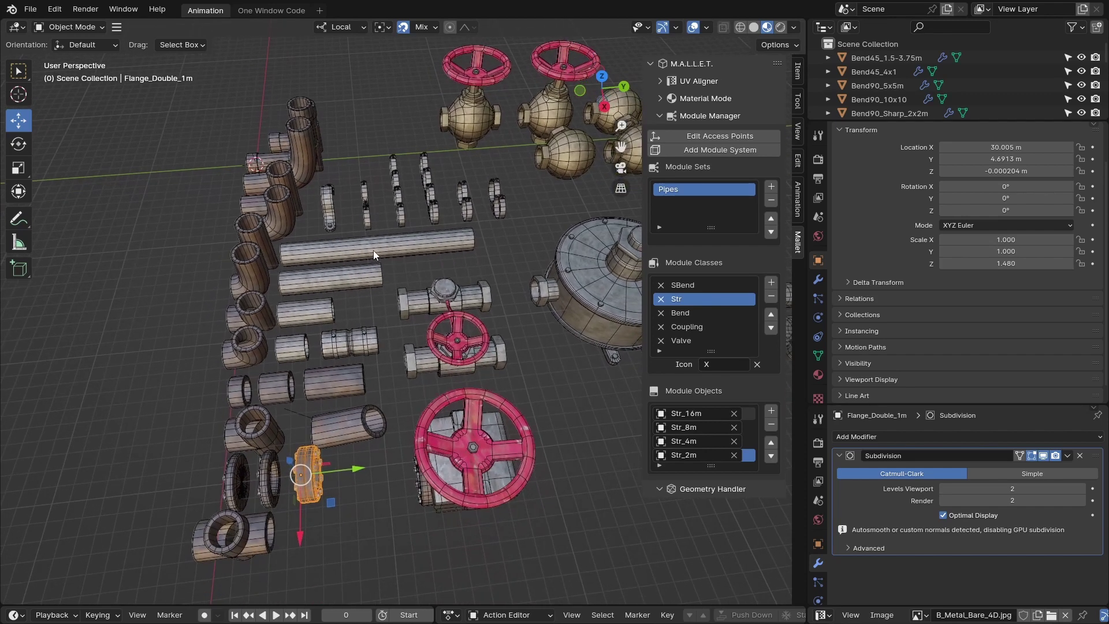
Add a series of empty module object slots to the Bend class
click(681, 312)
click(771, 411)
click(771, 411)
click(771, 411)
click(772, 411)
click(772, 410)
middle_drag(389, 341, 370, 400)
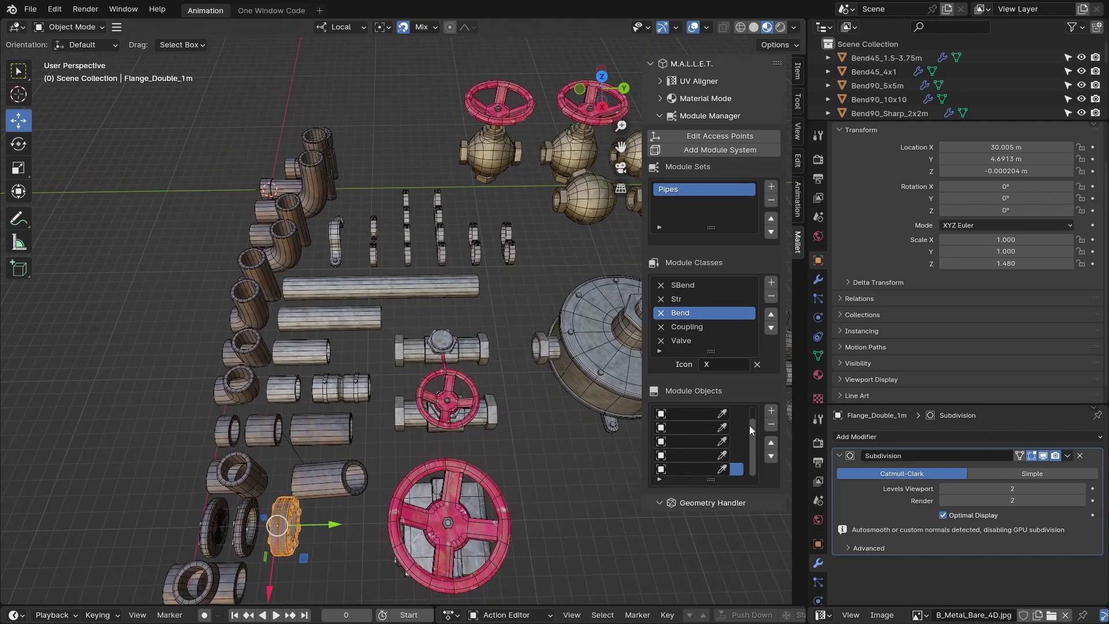
Assign the smooth and sharp 2x2m and 2x4m 90° bends plus Bend90_Smooth_4x4m to the Bend class, adding a slot as needed
click(722, 413)
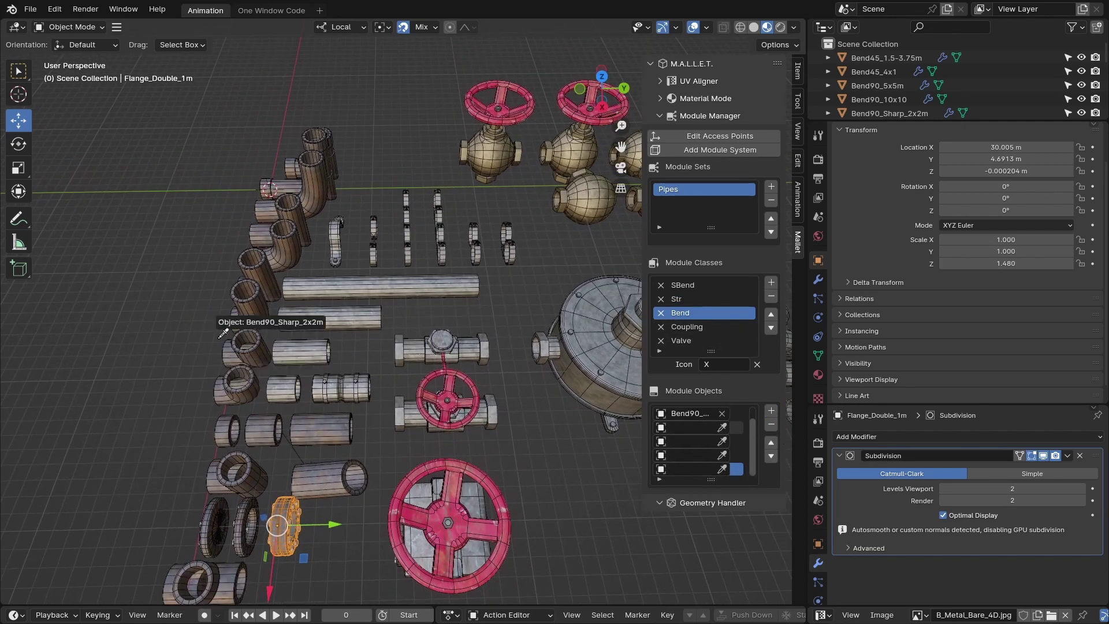
click(223, 333)
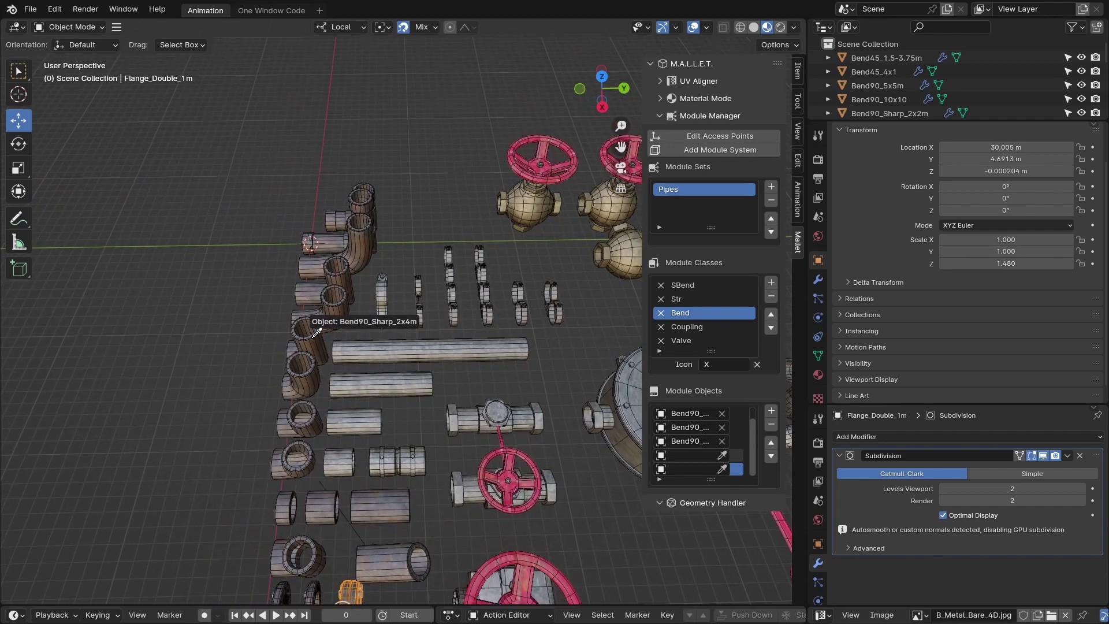
click(772, 411)
drag(641, 429, 580, 429)
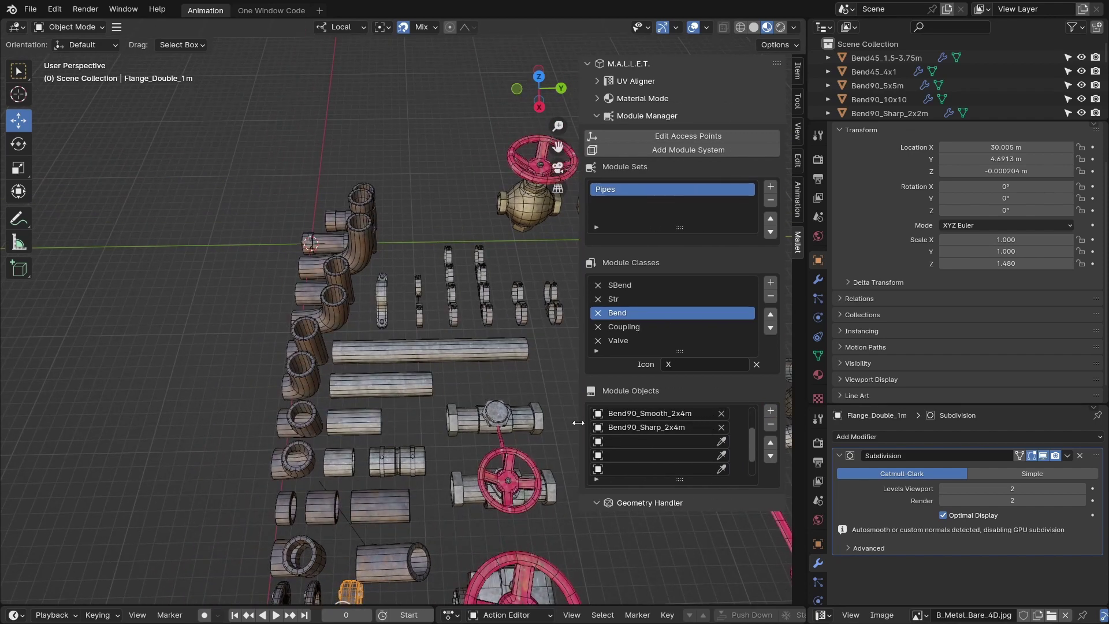
click(722, 441)
click(340, 307)
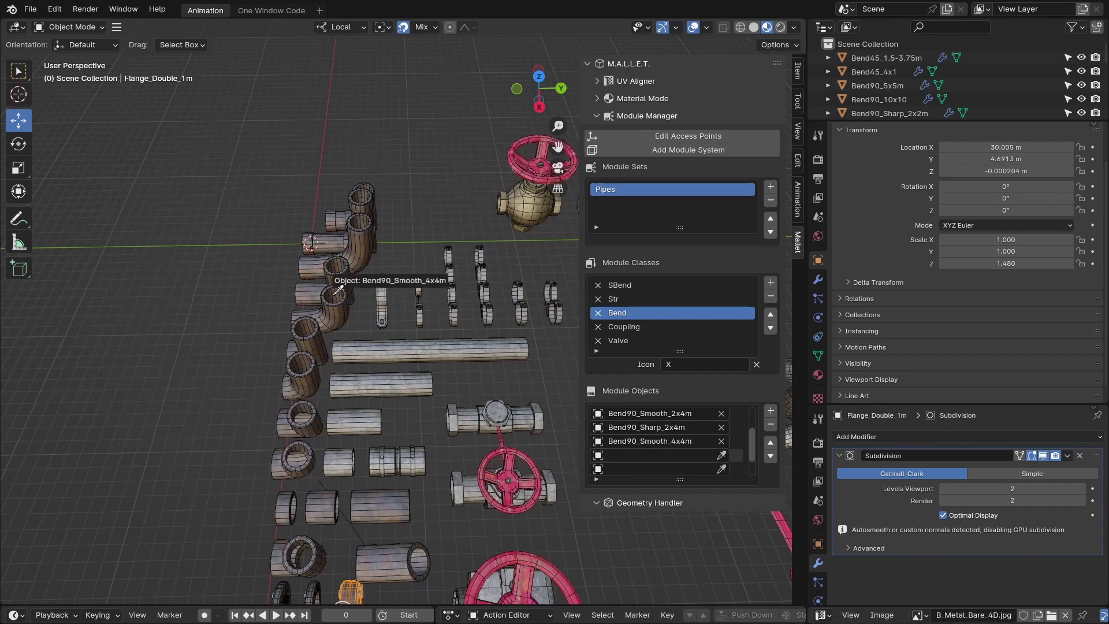
Assign Bend90_Sharp_4x4m, Bend90_Smooth_6x6m, Bend90_Sharp_B_6x6m and Bend90_Sharp_B_4x4m to the Bend class
click(341, 274)
click(724, 442)
click(363, 250)
middle_drag(379, 234, 446, 360)
click(722, 456)
click(386, 242)
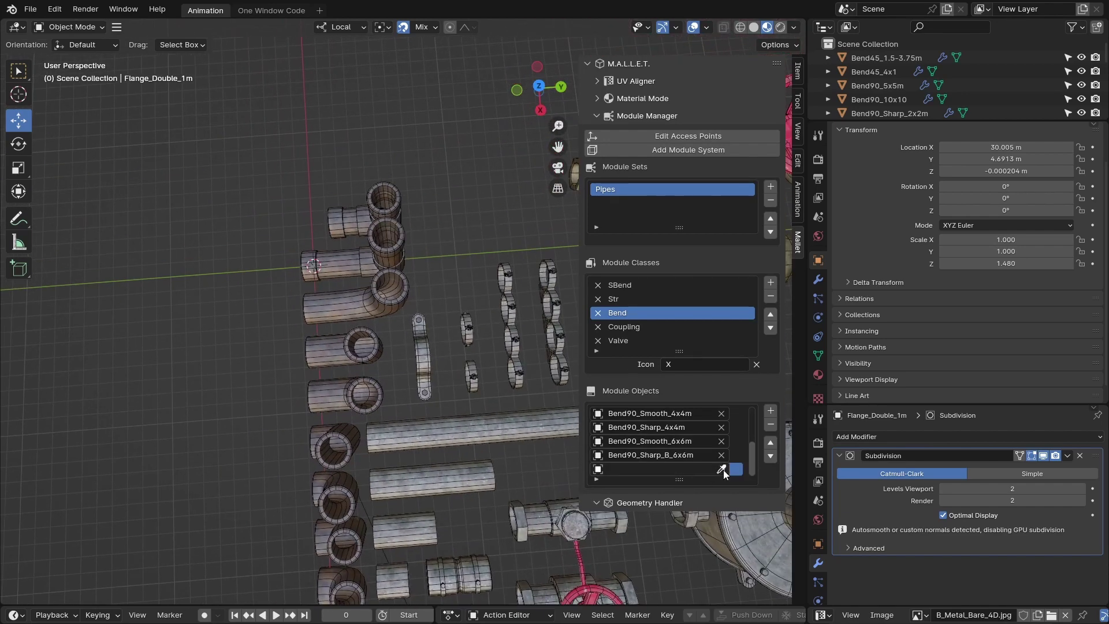
click(722, 469)
click(371, 204)
middle_drag(371, 203, 248, 104)
Fill the Coupling class with the couplings and flanges, and the Valve class with Valve_Ball_7m, Valve_7m, Valve_Big_5.5m and Valve_Ball_Heavy
click(657, 326)
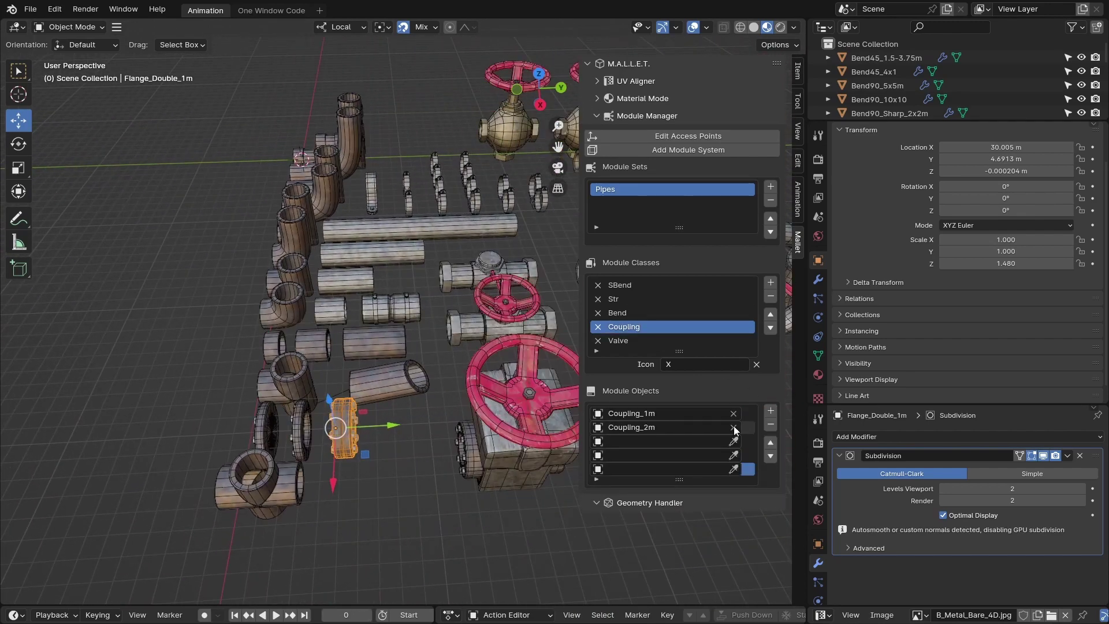
click(734, 441)
click(374, 312)
middle_drag(375, 312, 392, 378)
click(292, 328)
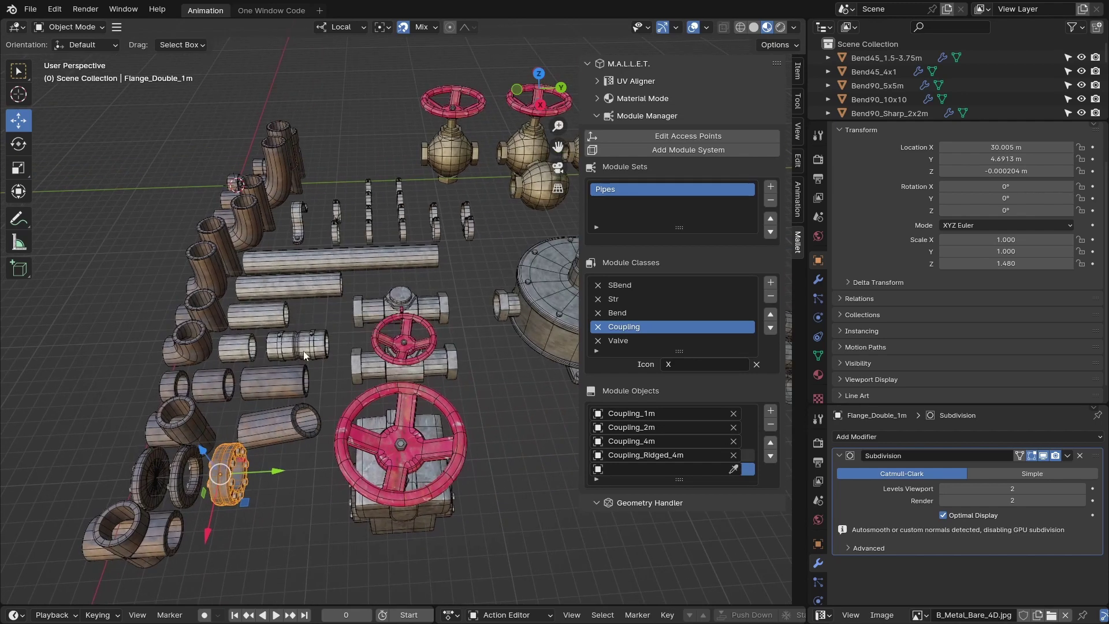
middle_drag(303, 351, 370, 335)
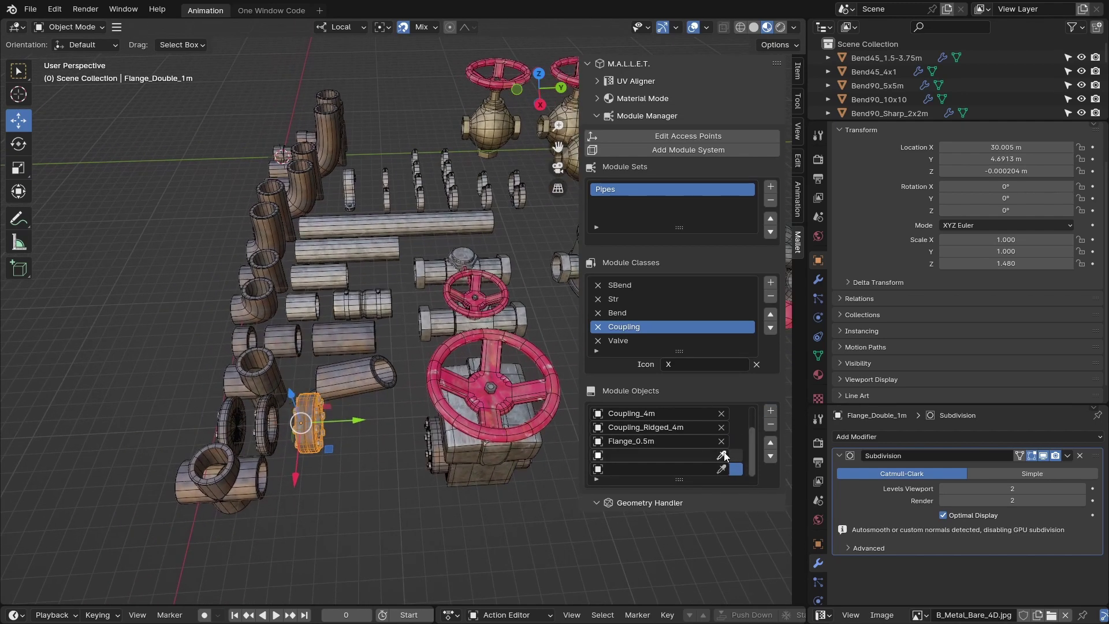
middle_drag(396, 311, 352, 352)
click(619, 340)
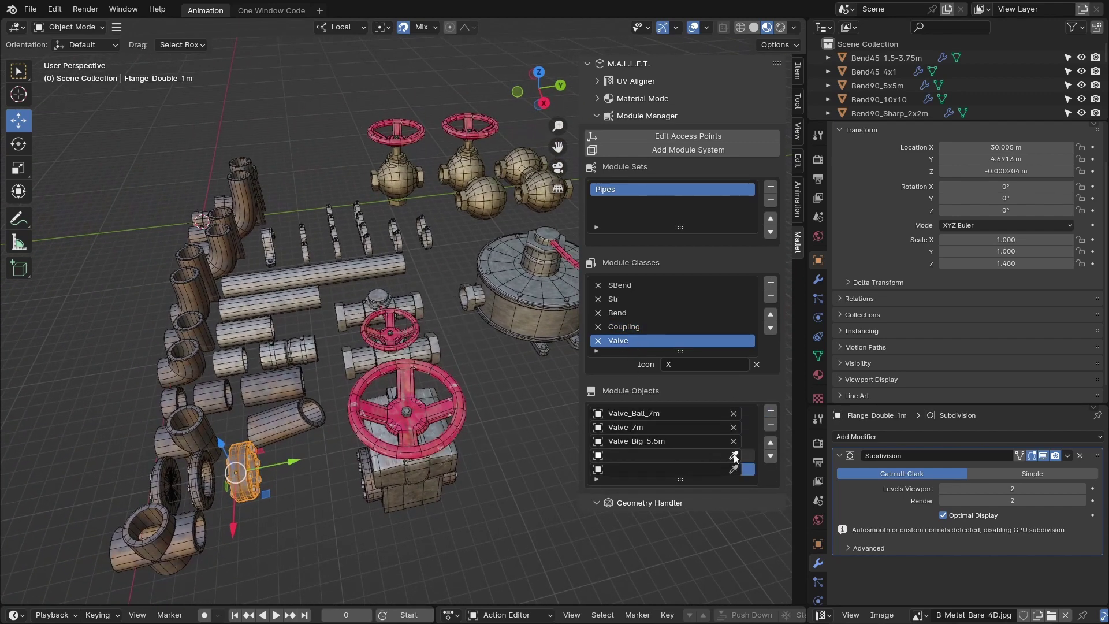
Add a Sphere class holding Spherical_Tee_Valve, Spherical_Bend90_Valve, Spherical_Bend90, Spherical_Coupling and Spherical_Tee
click(771, 282)
double_click(622, 341)
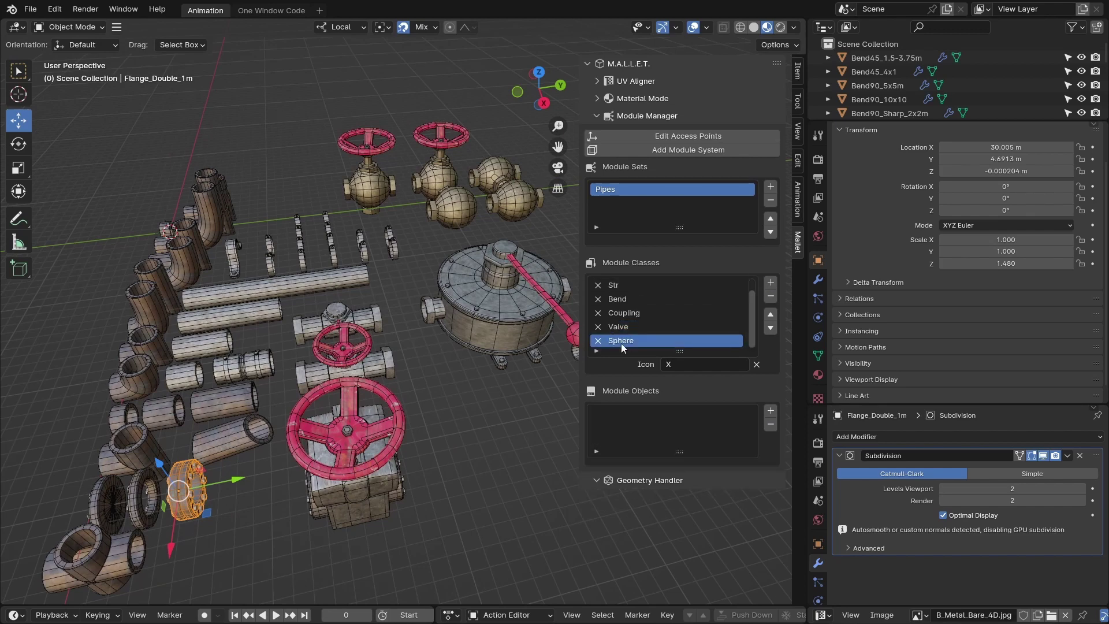
click(770, 411)
click(347, 135)
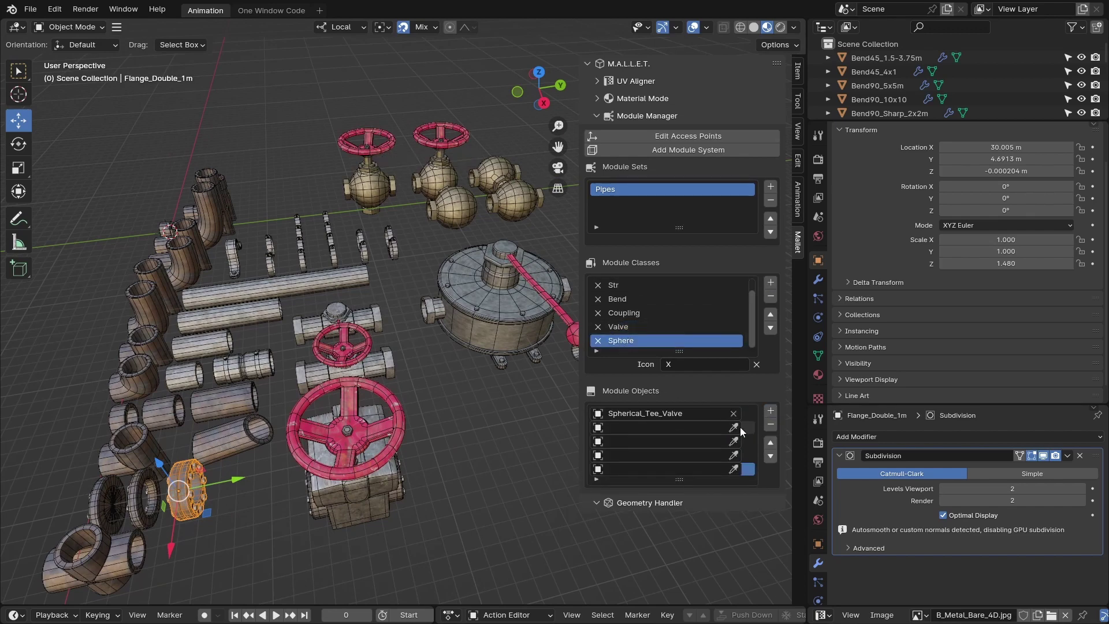
click(434, 169)
click(439, 203)
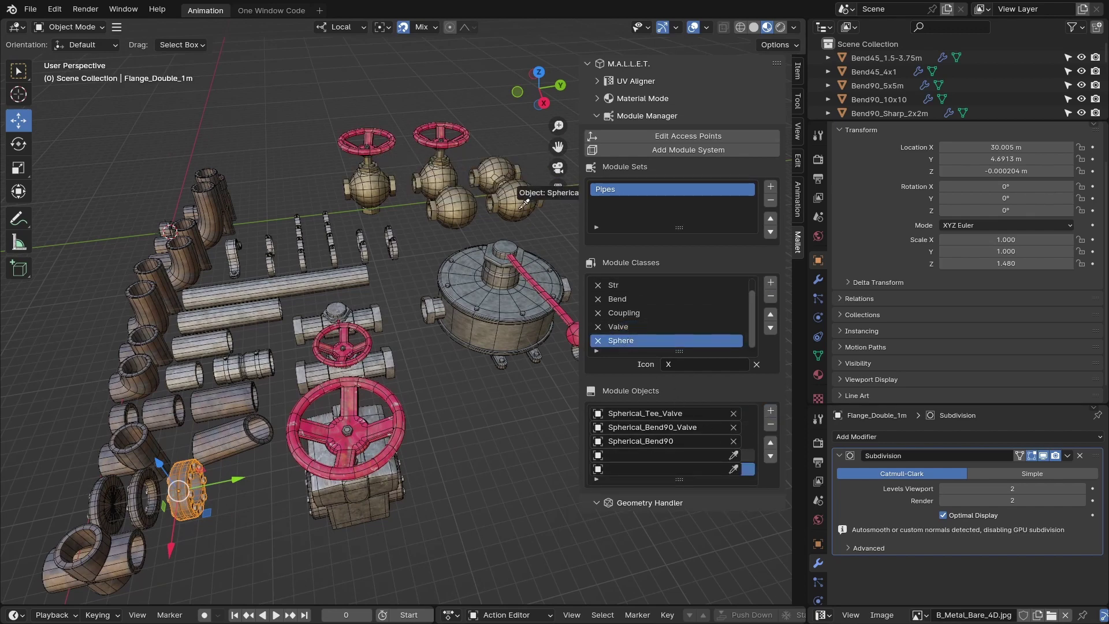
mouse_move(466, 205)
shift+middle_down()
mouse_move(382, 216)
mouse_move(465, 222)
shift+middle_up()
shift+middle_drag(379, 260, 435, 243)
Add Tee_Sharp and Cross_Sharp to the Bend class
click(641, 299)
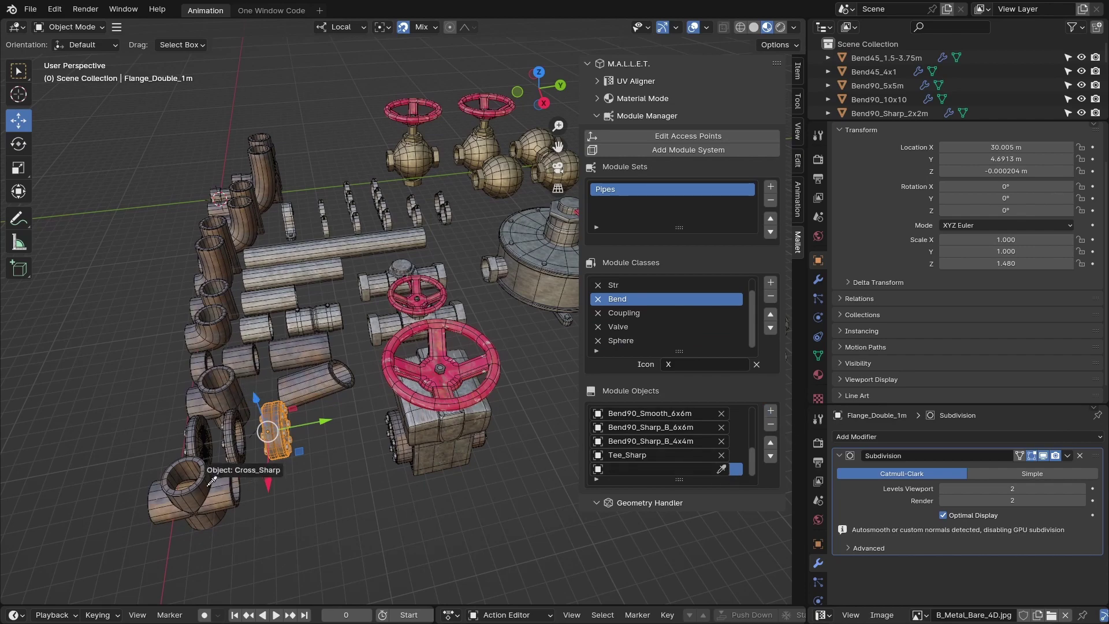
shift+middle_drag(481, 310, 361, 398)
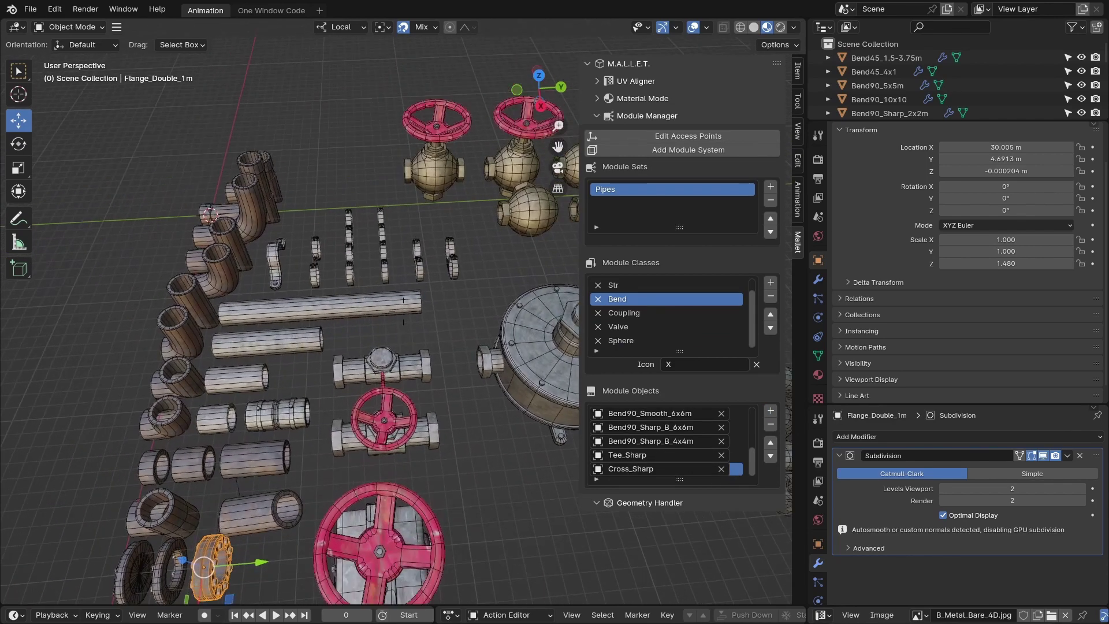
Add a module class named Bracket with a series of module object slots
scroll(398, 324, up, 3)
shift+middle_drag(404, 271, 430, 392)
click(771, 283)
click(771, 411)
click(771, 411)
click(771, 411)
click(770, 411)
click(771, 411)
click(771, 411)
scroll(723, 440, up, 1)
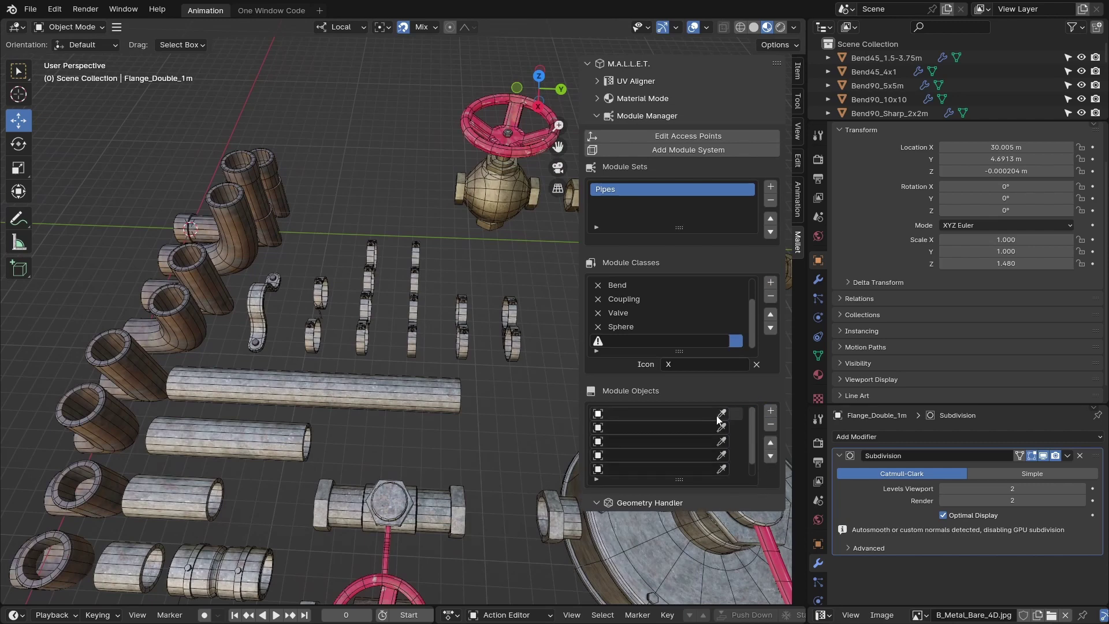
click(621, 341)
text(Bracket)
key(Return)
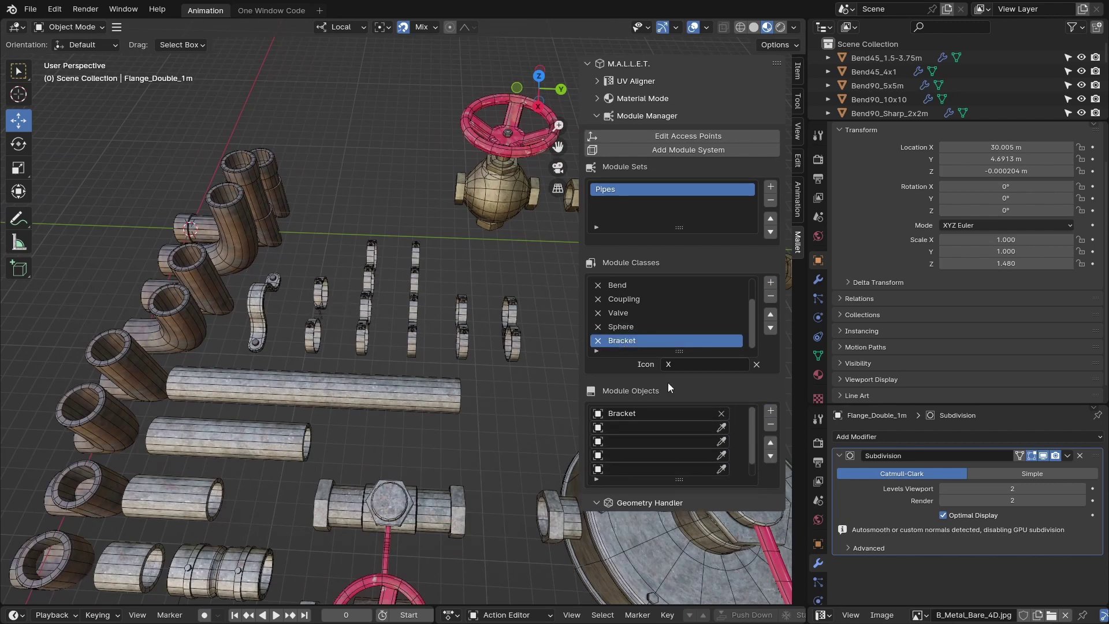
Assign Bracket, Bracket_Hanging, Bracket_4, Bracket_4_Mounted, Bracket_2, Bracket_2_Mounted and Bracket_Small_Bolted to the Bracket class
click(263, 289)
click(365, 333)
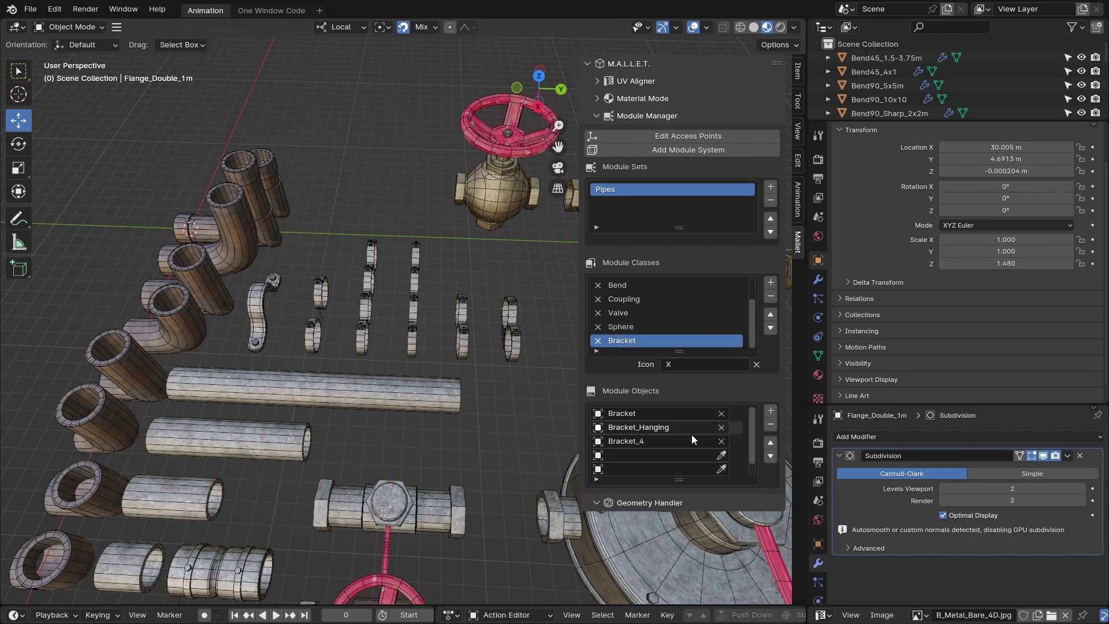
click(411, 319)
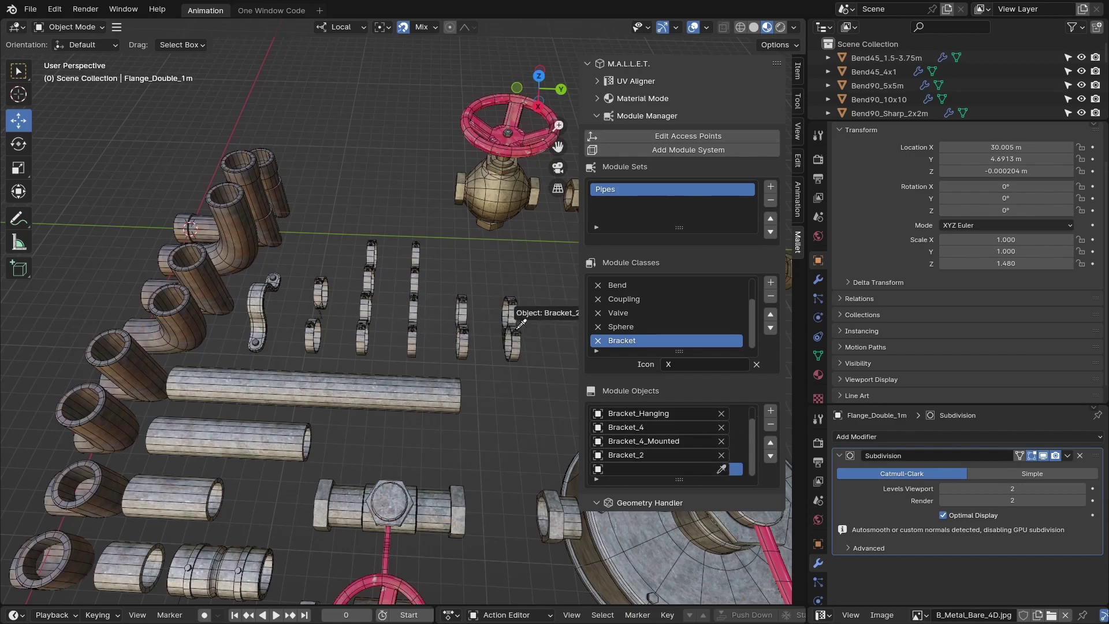
click(268, 291)
Save the pipes file
scroll(268, 292, down, 3)
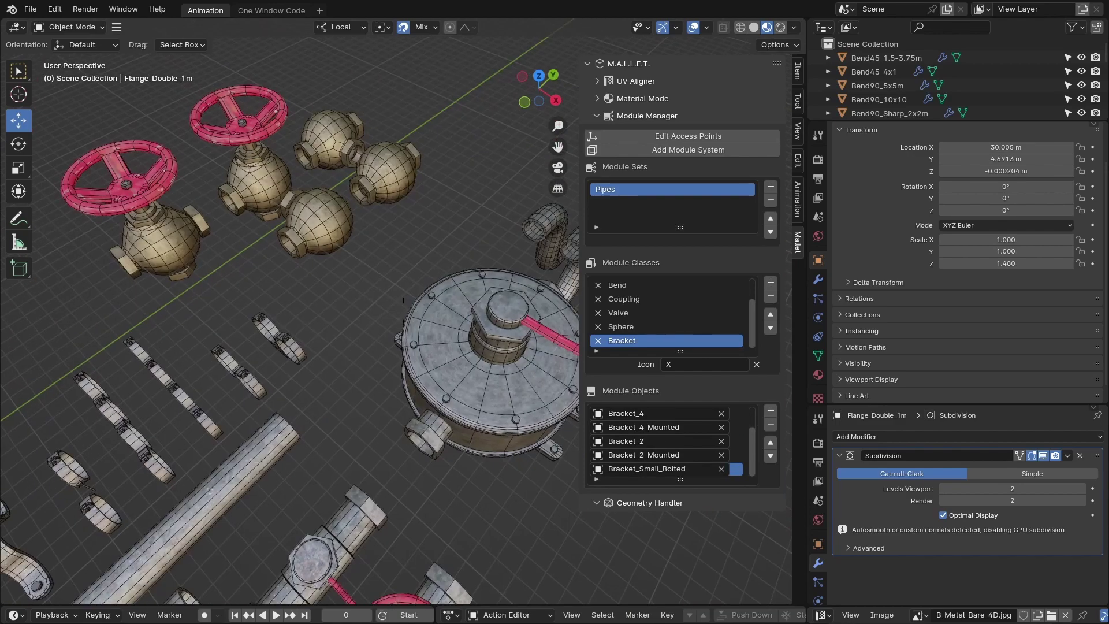
scroll(267, 292, up, 3)
middle_drag(403, 311, 349, 317)
scroll(349, 324, up, 3)
key(ctrl+s)
Select Bracket_Small_Bolted and snap the 3D cursor to its origin
shift+middle_drag(249, 349, 421, 323)
scroll(340, 330, up, 3)
click(341, 323)
scroll(421, 323, up, 2)
right_drag(403, 311, 407, 338)
key(s)
key(a)
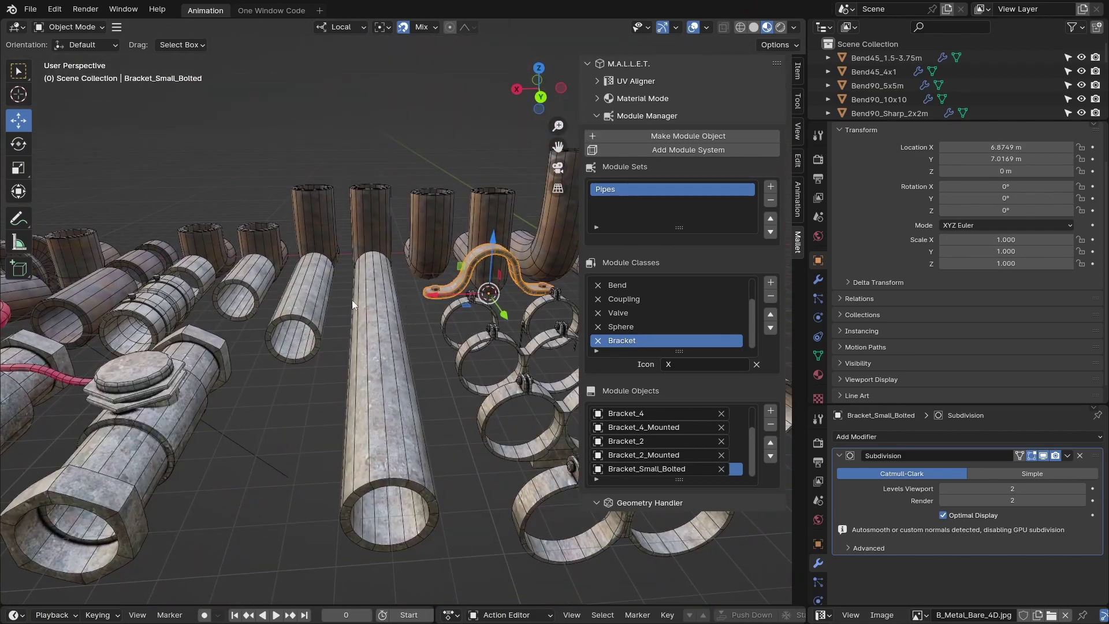
Duplicate the Str_2m pipe and snap the copy to the 3D cursor at Bracket_Small_Bolted
middle_drag(352, 300, 408, 300)
shift+click(389, 300)
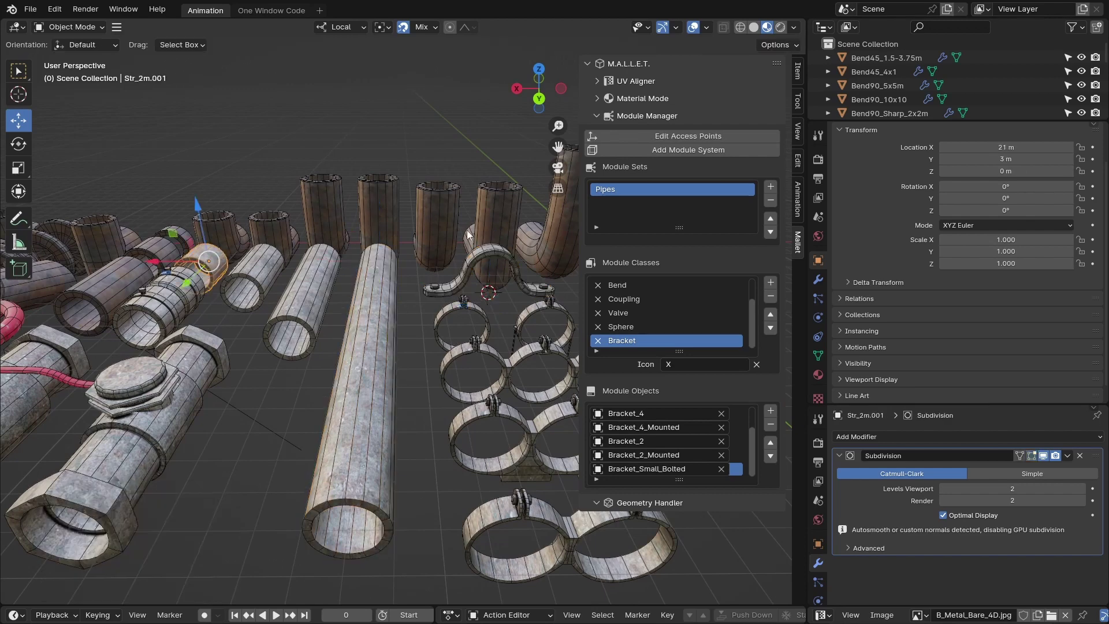
key(shift+s)
Isolate the pipe copy with the bracket in front view and raise the pipe about 1.01 m in Z, inside the bracket's arch
key(KP_Divide)
key(KP_1)
key(g)
key(z)
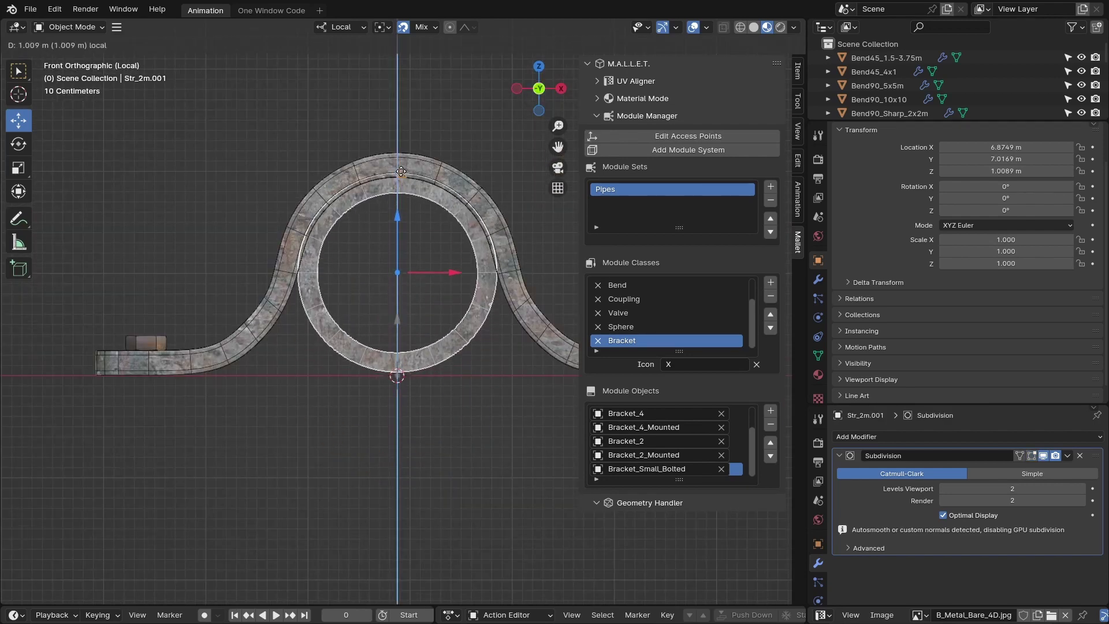
drag(401, 172, 401, 171)
scroll(387, 214, up, 6)
scroll(394, 214, down, 3)
scroll(295, 258, up, 1)
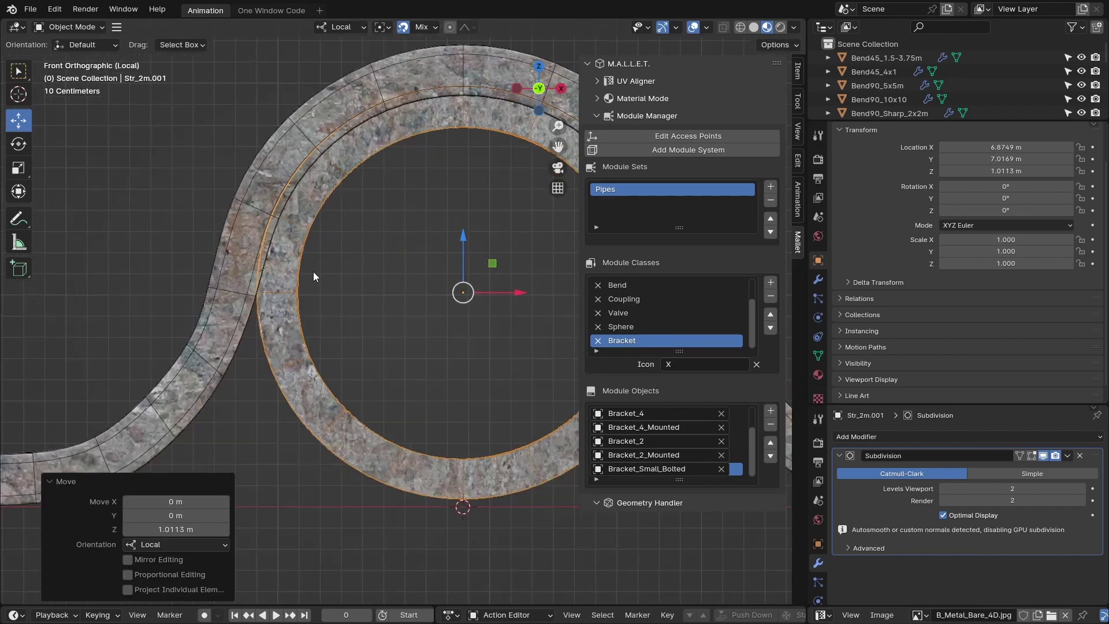
scroll(364, 272, down, 2)
Snap the 3D cursor to the raised pipe copy's centre and delete the copy
shift+middle_drag(364, 271, 362, 235)
key(shift+s)
key(2)
key(Delete)
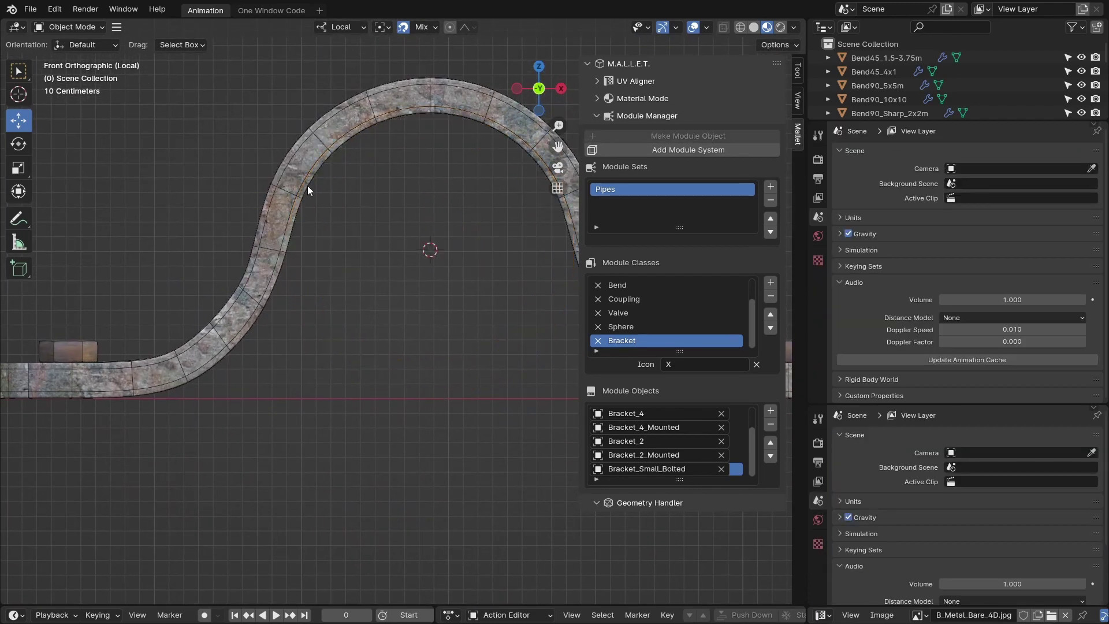
Add an access point to Bracket_Small_Bolted and snap it to the 3D cursor
click(306, 186)
middle_drag(311, 189, 405, 234)
key(shift+a)
key(shift+s)
key(8)
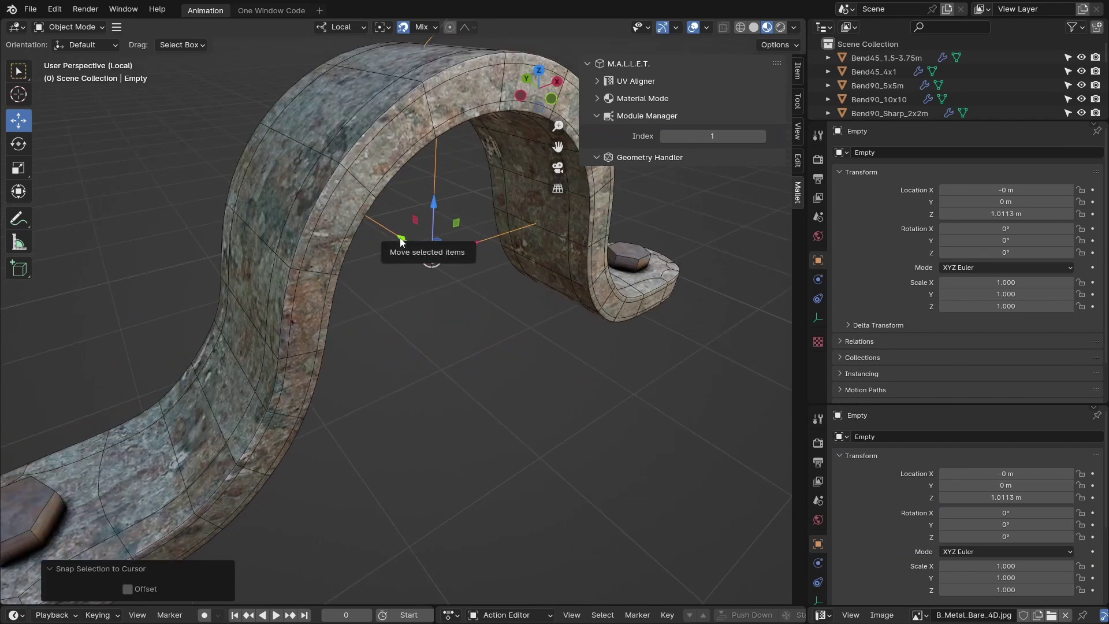
Move the bracket's access point to about -0.45 m in Y and rotate it -90° about Z
drag(401, 242, 341, 275)
key(r)
key(z)
key(minus)
key(9)
key(0)
key(Return)
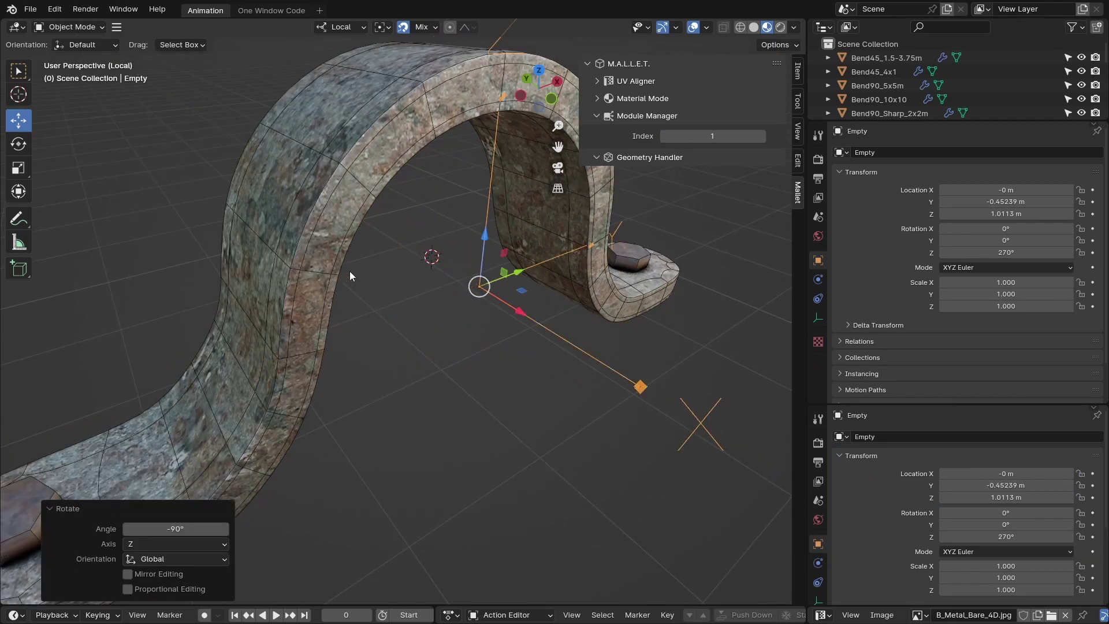
Add a second access point at the 3D cursor and move it to about 0.43 m in Y, towards the bracket's opposite side
key(shift+a)
key(shift+s)
key(8)
middle_drag(351, 272, 540, 236)
drag(378, 263, 304, 272)
middle_drag(303, 272, 480, 234)
Turn off the bracket's subdivision preview and adjust the positions of both access points against its open sides
click(508, 241)
click(1045, 457)
click(380, 289)
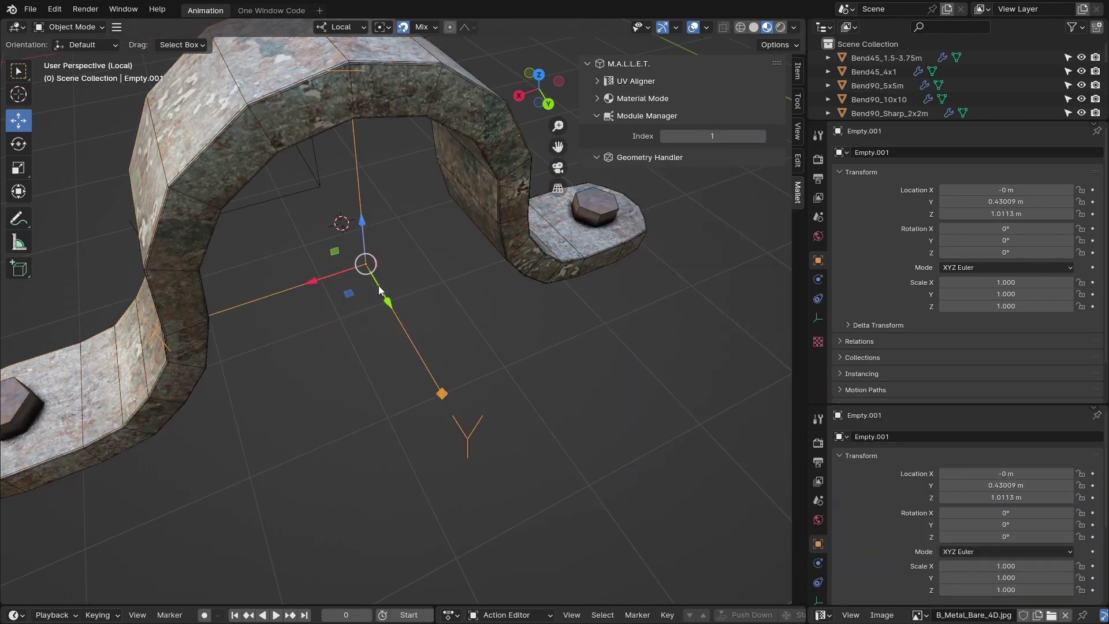
drag(381, 292, 501, 179)
click(322, 176)
middle_drag(319, 177, 97, 169)
drag(361, 193, 367, 128)
middle_drag(368, 128, 329, 335)
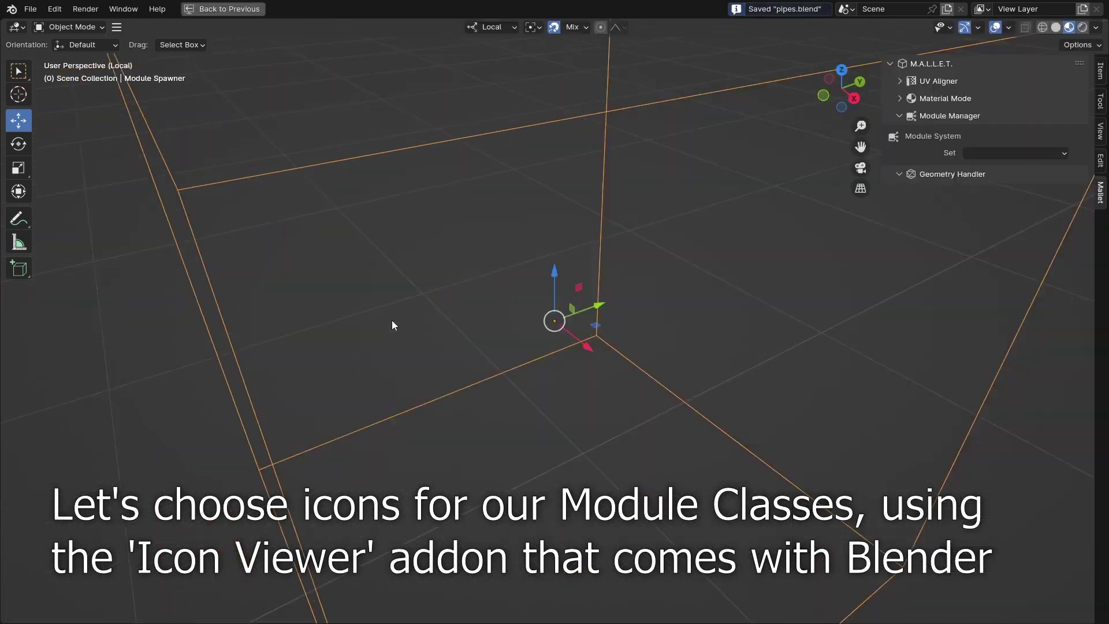
Set the Module Spawner's module set to Pipes, review its object list by class, and restore the full layout
scroll(391, 320, down, 9)
middle_drag(391, 320, 412, 318)
shift+middle_drag(412, 318, 320, 327)
click(987, 186)
click(1015, 167)
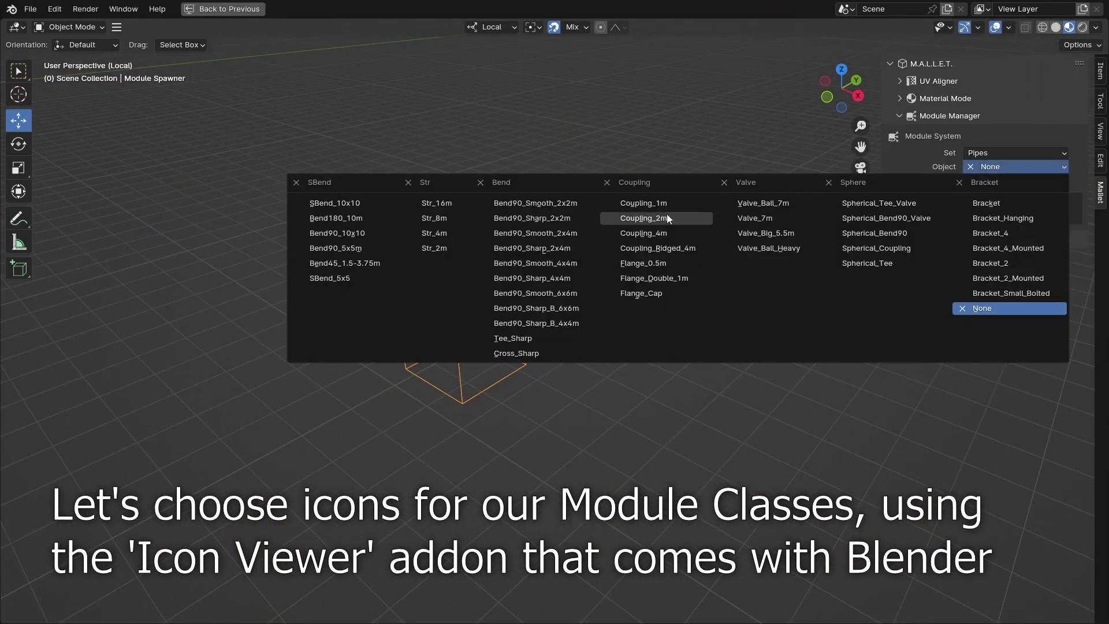
key(Escape)
key(ctrl+alt+space)
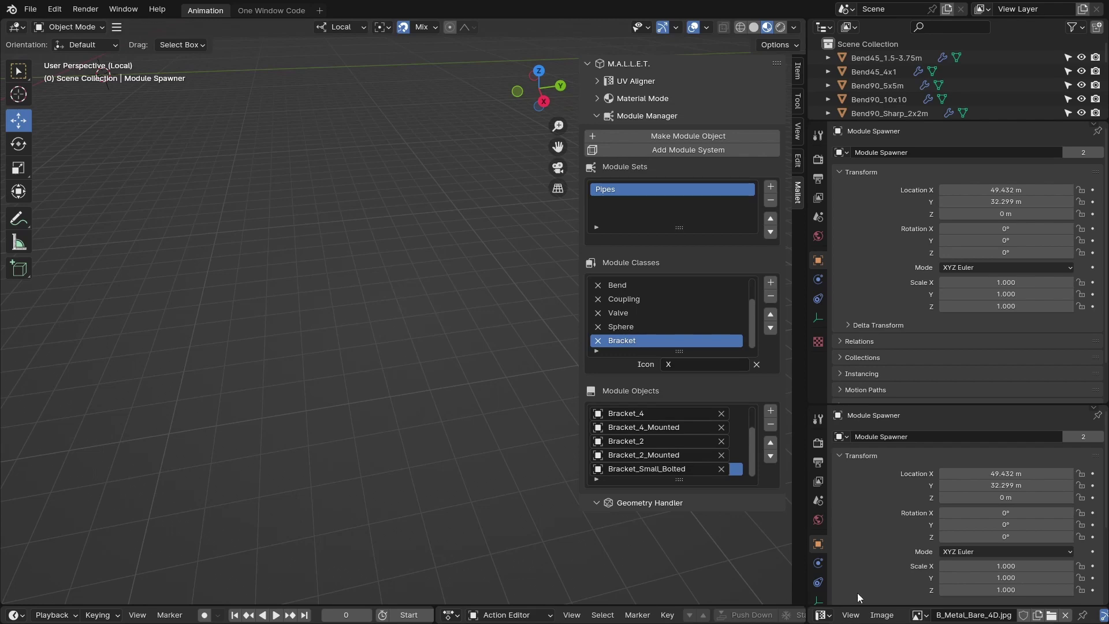
Switch the UV Editor area to the Python Console and copy the ANIM icon name from the Icon Viewer
click(822, 615)
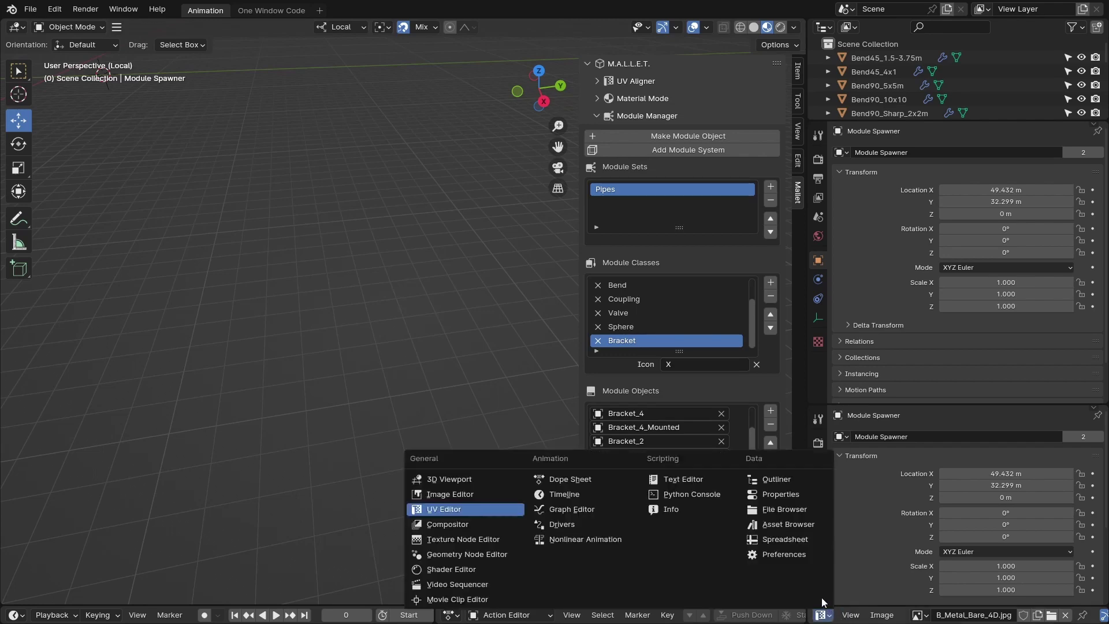
click(711, 489)
click(940, 616)
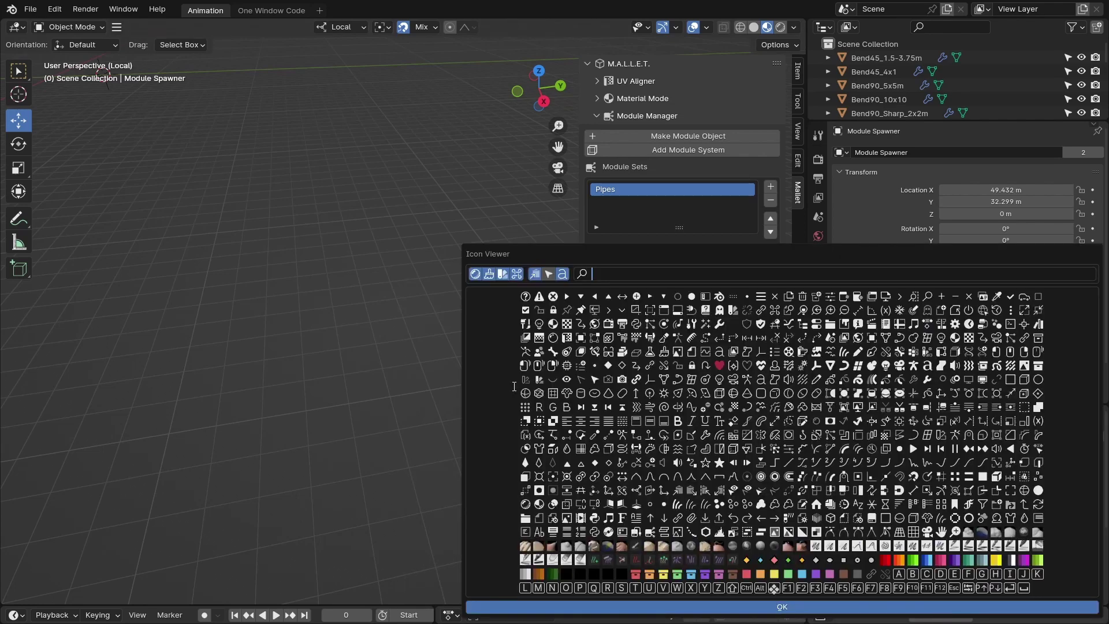
key(Escape)
key(Escape)
Enlarge the module class list to show every class and set the SBend class icon to ANIM
scroll(639, 301, up, 2)
scroll(647, 325, down, 2)
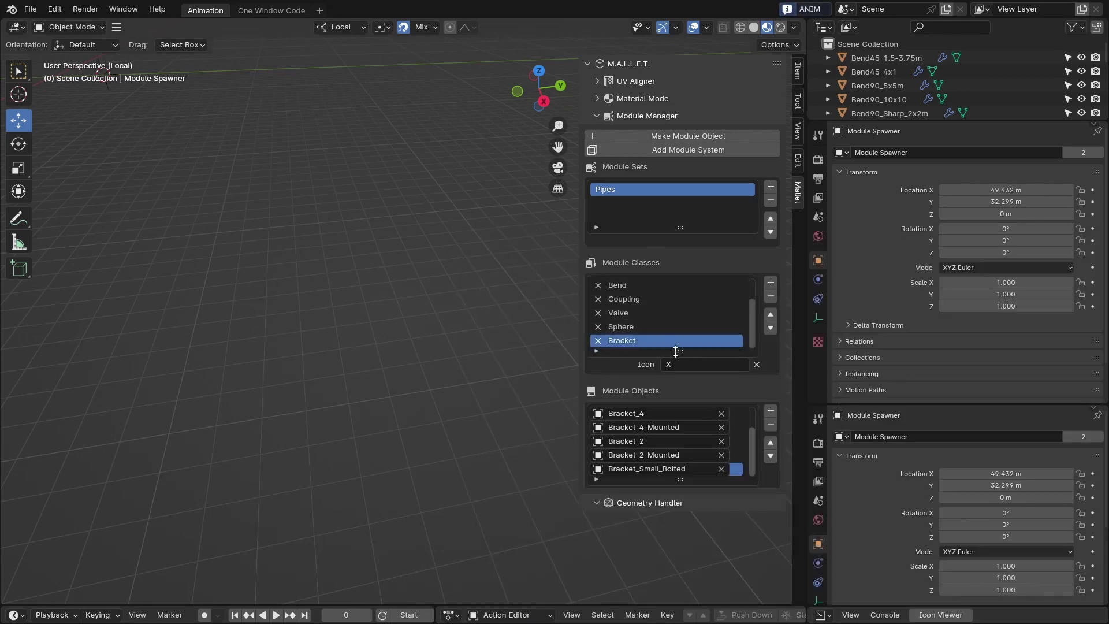
drag(677, 352, 676, 379)
click(658, 285)
text(ANIM)
Pick ARROW_LEFTRIGHT in the Icon Viewer and set it as the Str class icon
click(940, 614)
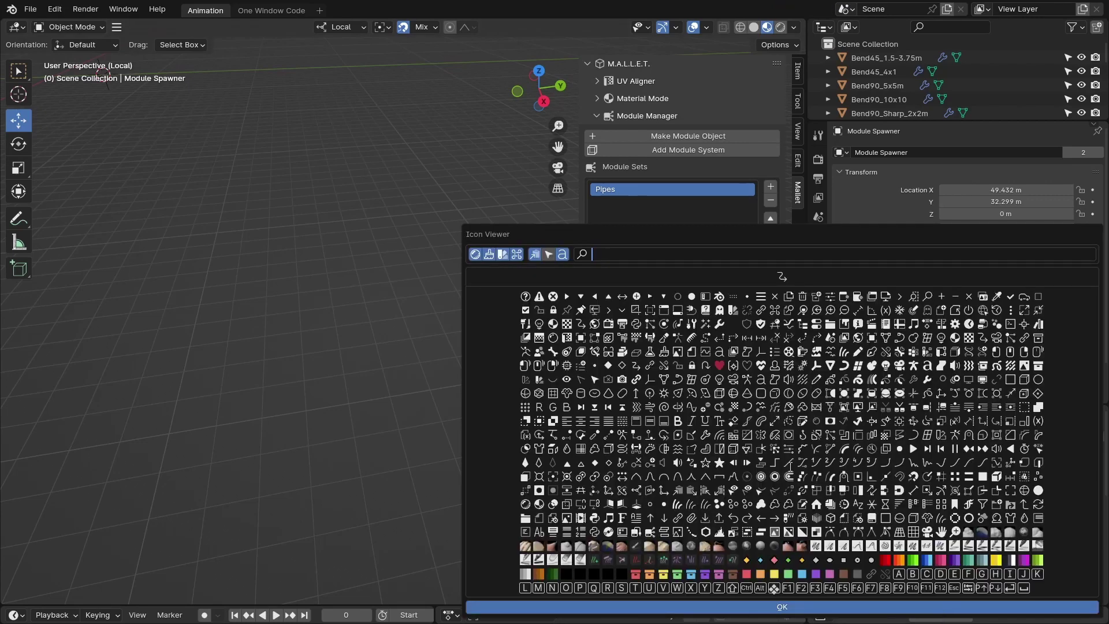
click(623, 296)
click(636, 299)
text(ARROW_LEFTRIGHT)
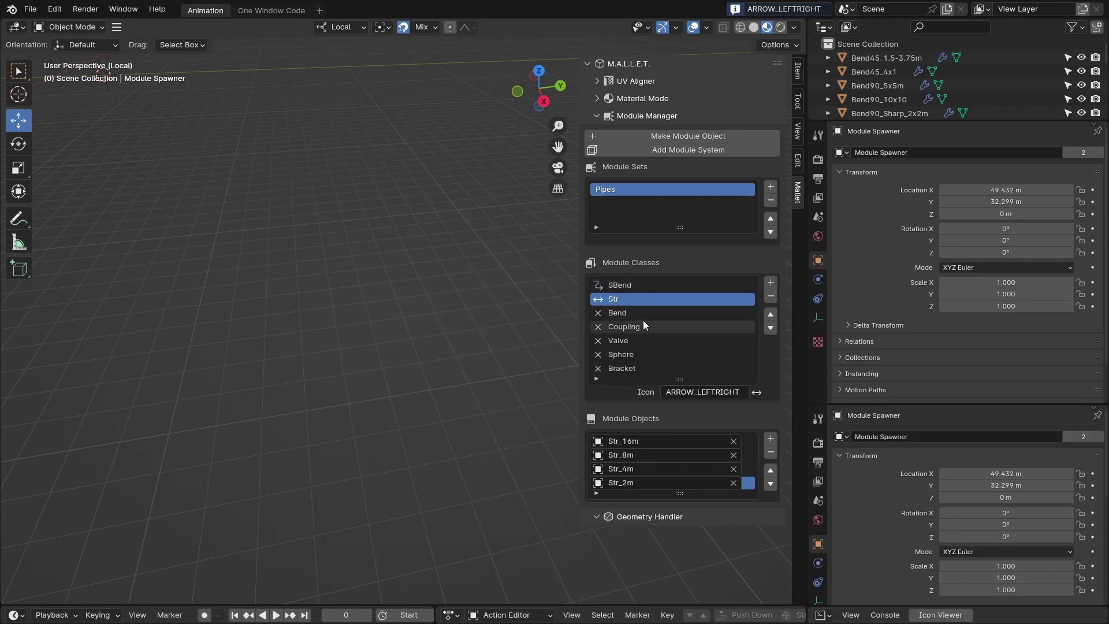
Set the Str class icon to FORWARD and the Sphere class icon to MESH_UVSPHERE using the Icon Viewer
click(928, 613)
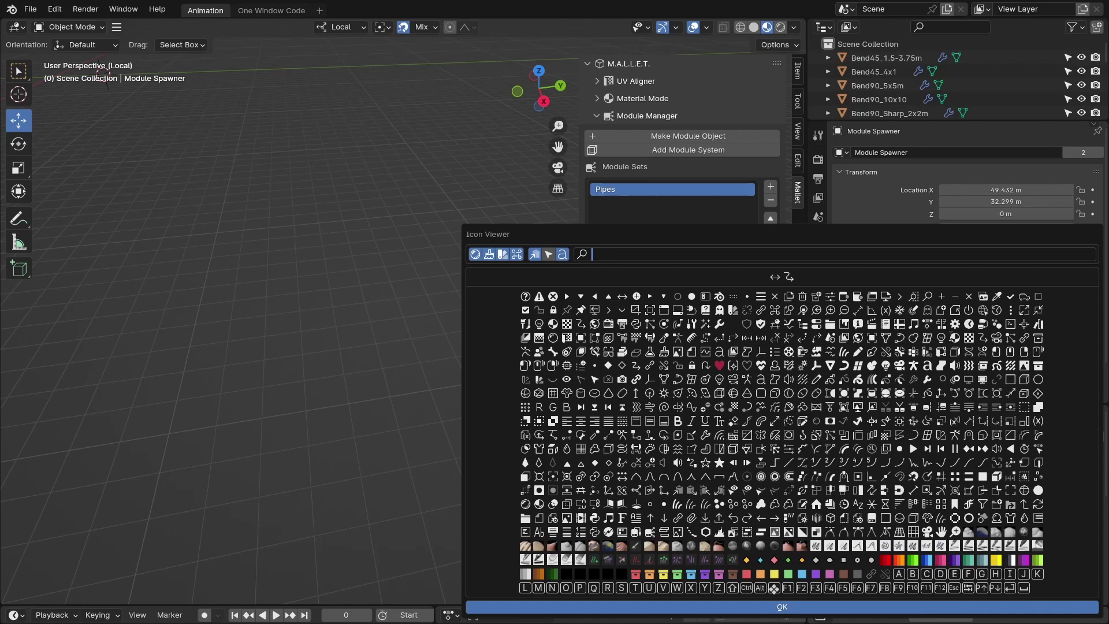
click(679, 477)
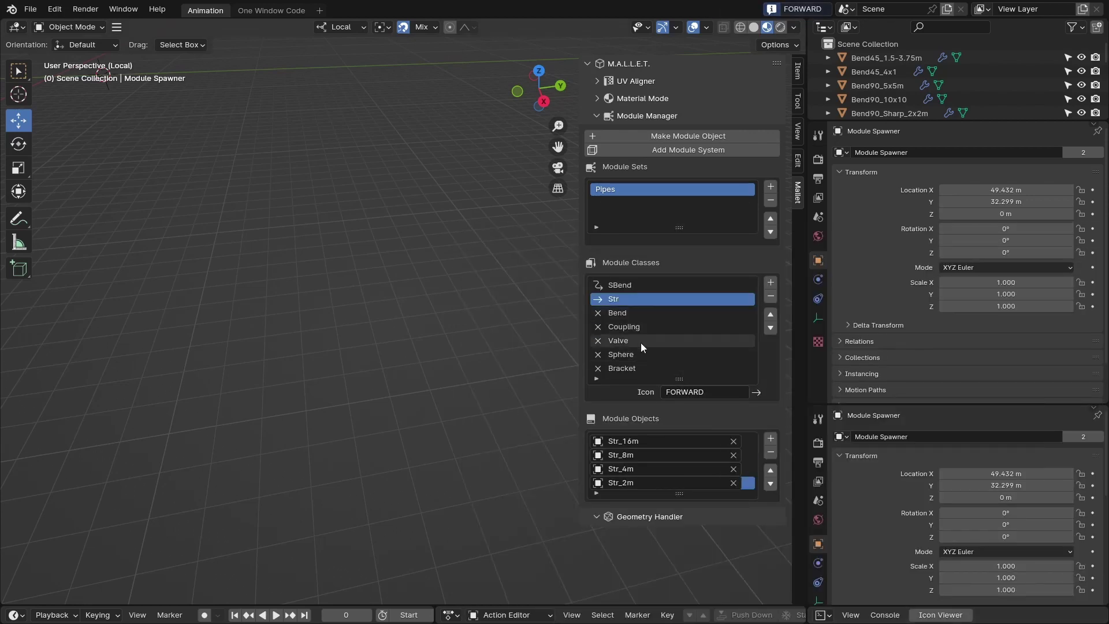
click(940, 616)
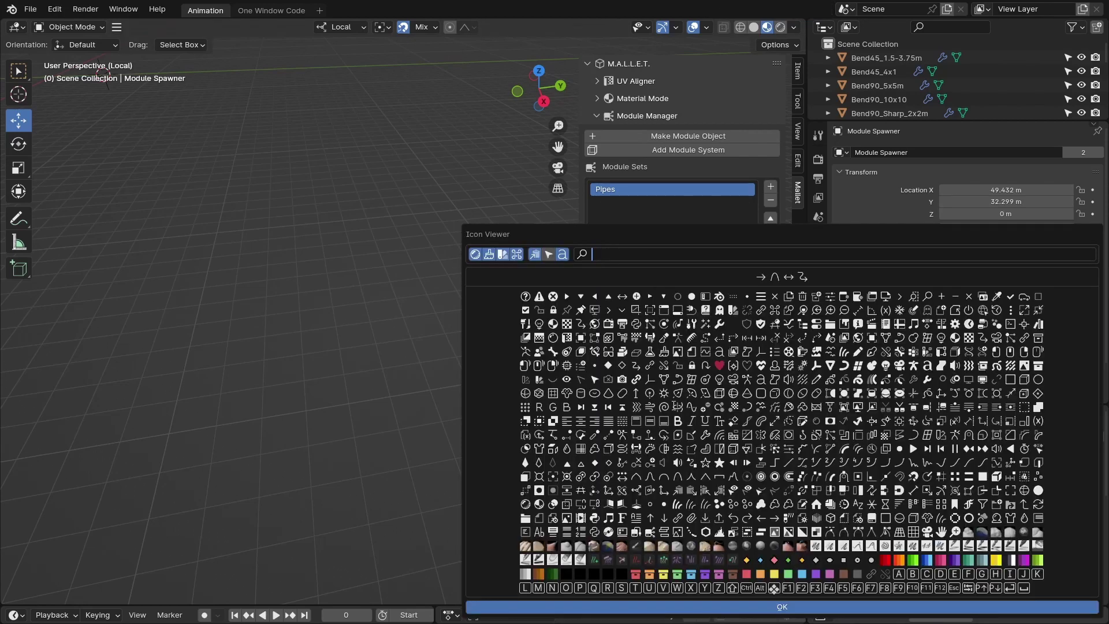
click(525, 394)
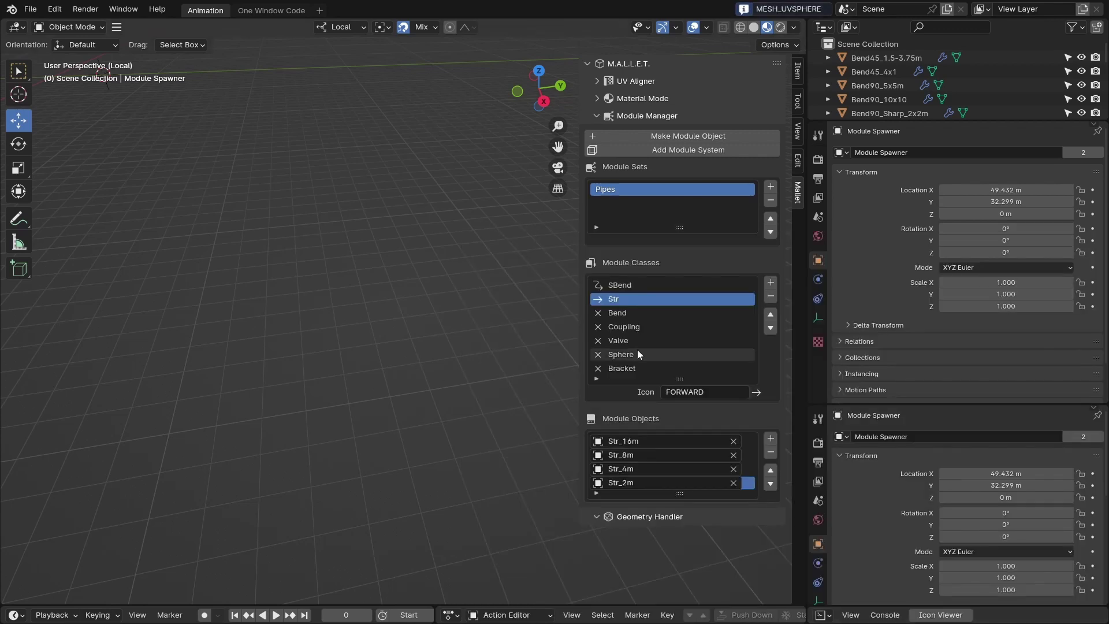
Pick the FILTER icon in the Icon Viewer and set it as the Coupling class icon
click(940, 616)
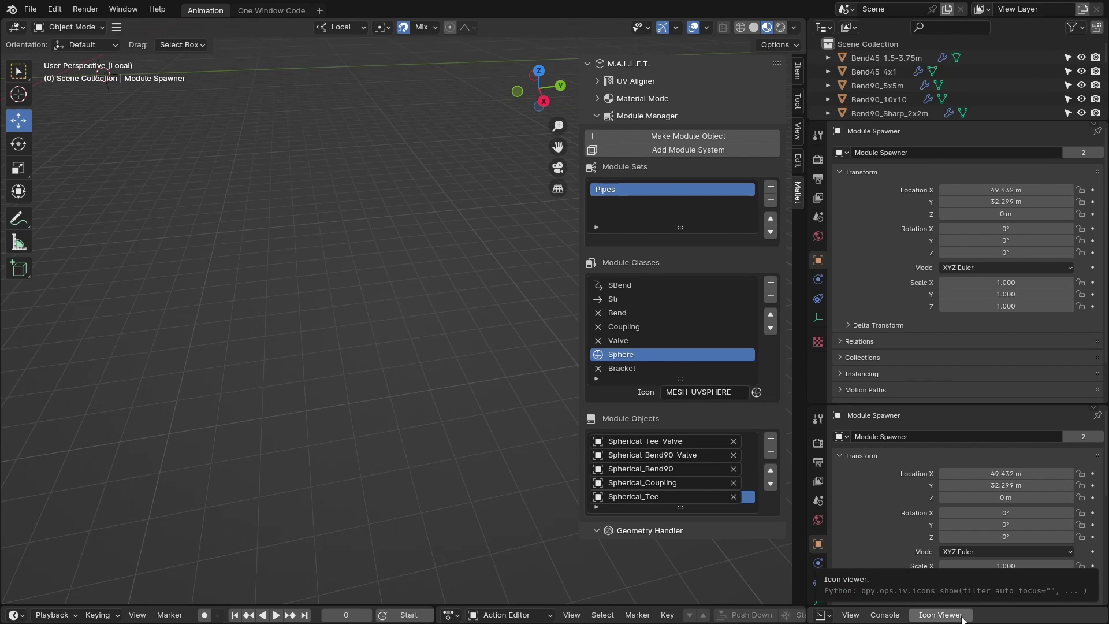
click(942, 616)
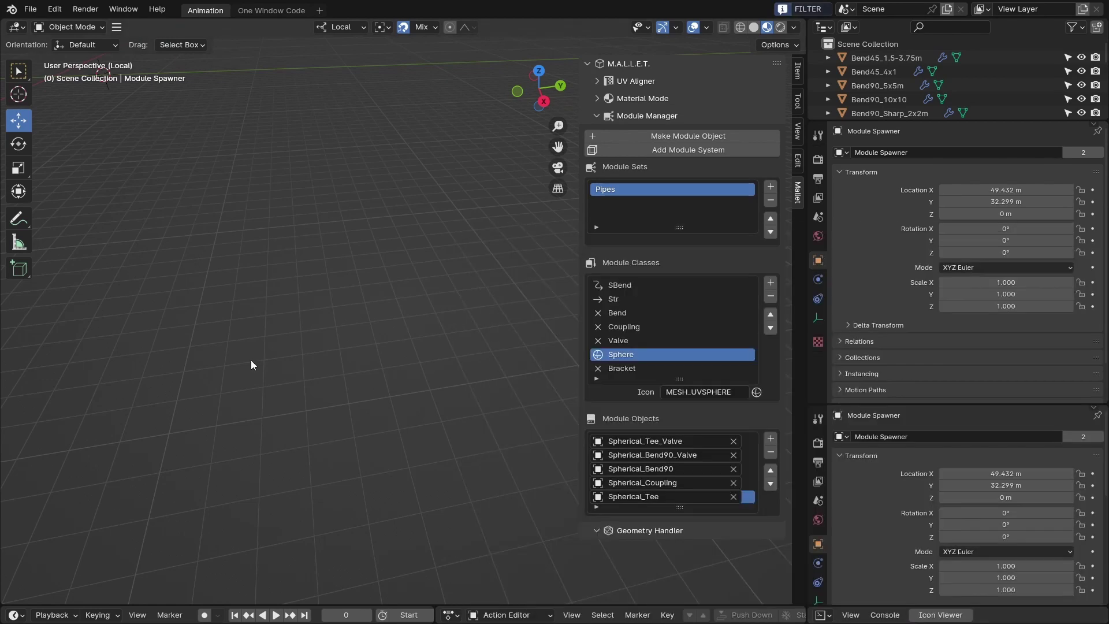
click(657, 327)
Try LOOP_BACK as the Bend class icon and replace it with LOOP_FORWARDS
click(940, 615)
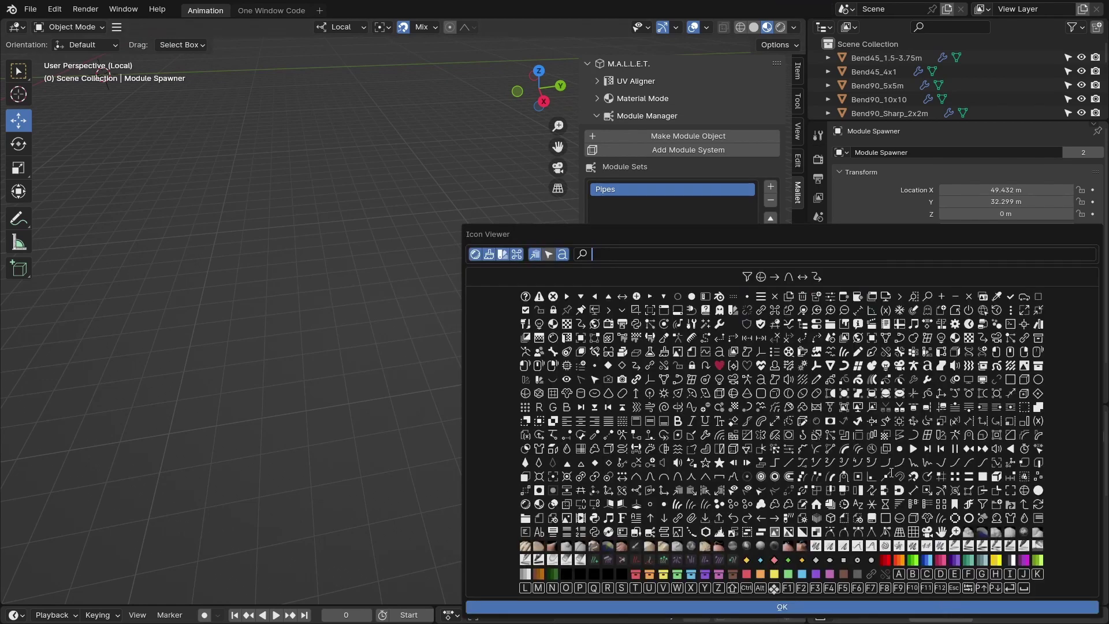
click(733, 519)
click(636, 313)
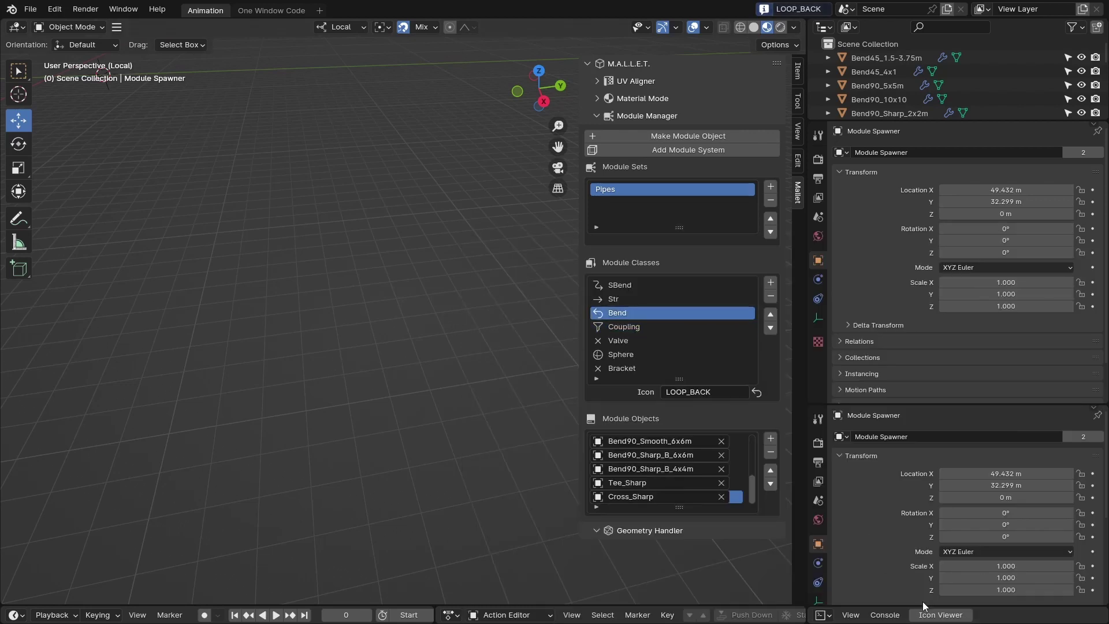
click(937, 614)
click(684, 399)
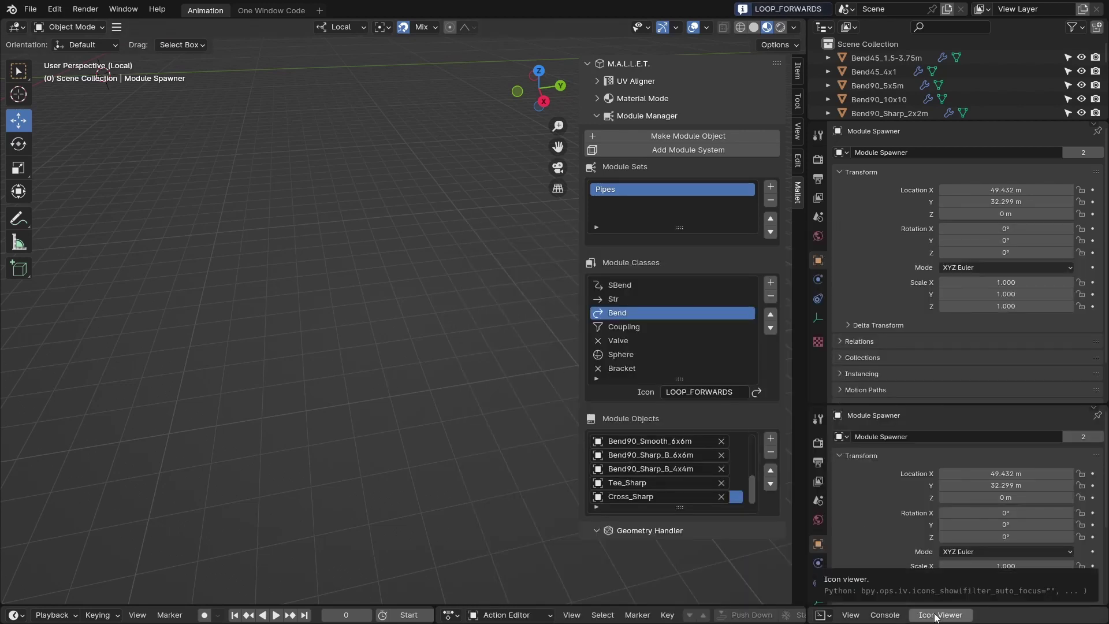
Pick MESH_CIRCLE in the Icon Viewer and set it as the Bracket class icon
click(936, 614)
click(1038, 380)
click(671, 368)
text(MESH_CIRCLE)
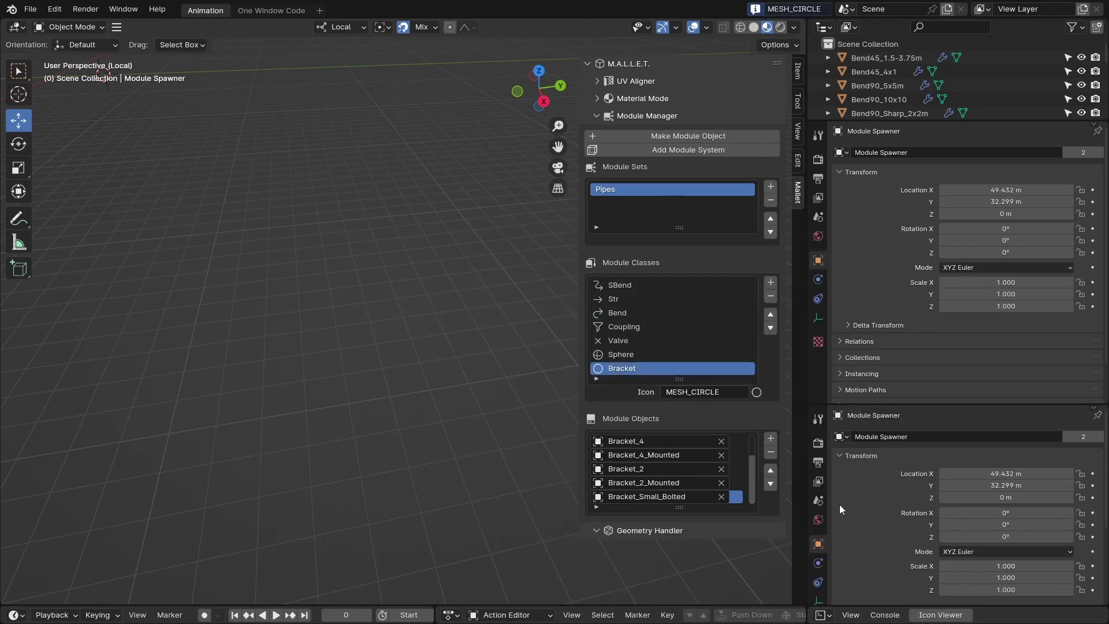
Pick CANCEL in the Icon Viewer and set it as the Valve class icon
click(930, 612)
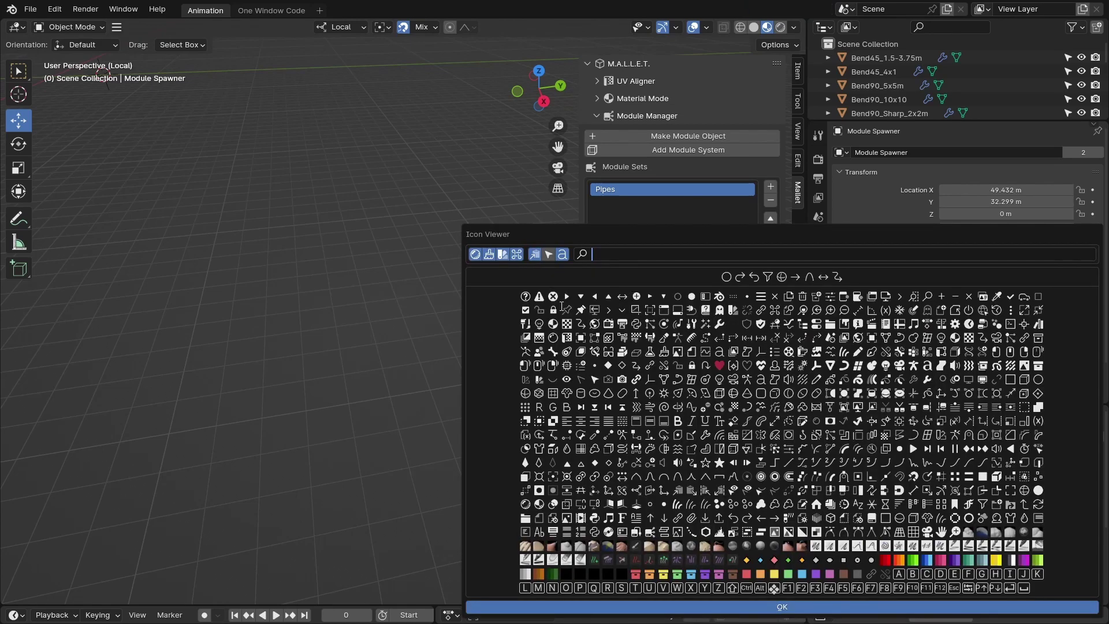
click(553, 296)
click(618, 340)
key(ctrl+v)
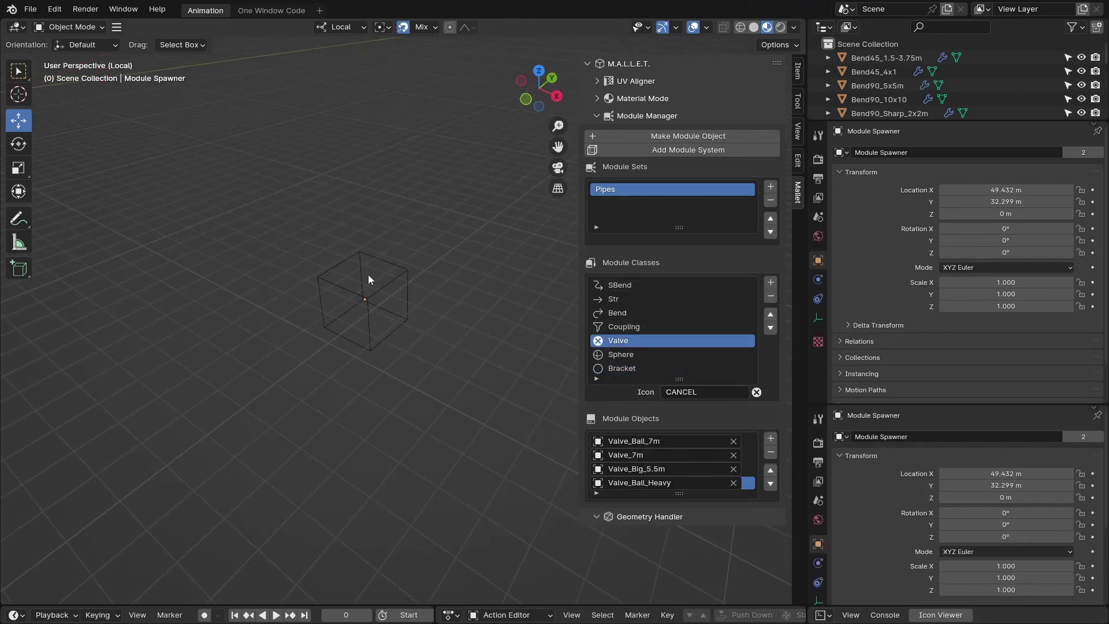
Review the class icons in the Module Spawner's object list and cycle its objects to check their access points
click(375, 280)
click(694, 167)
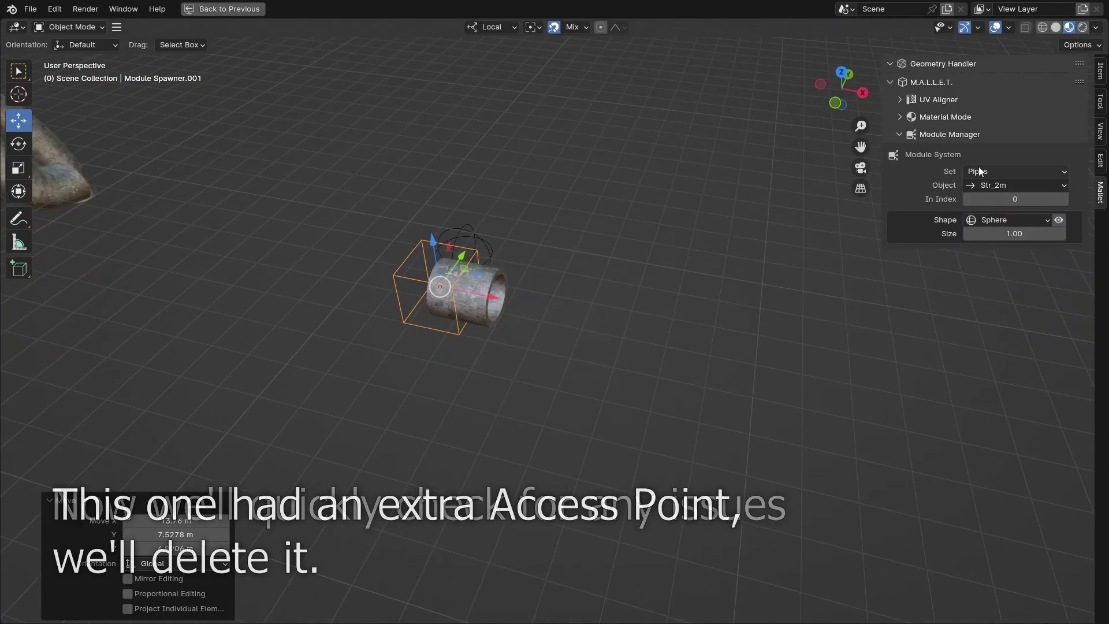
ctrl+scroll(990, 185, down, 1)
ctrl+scroll(1007, 185, up, 1)
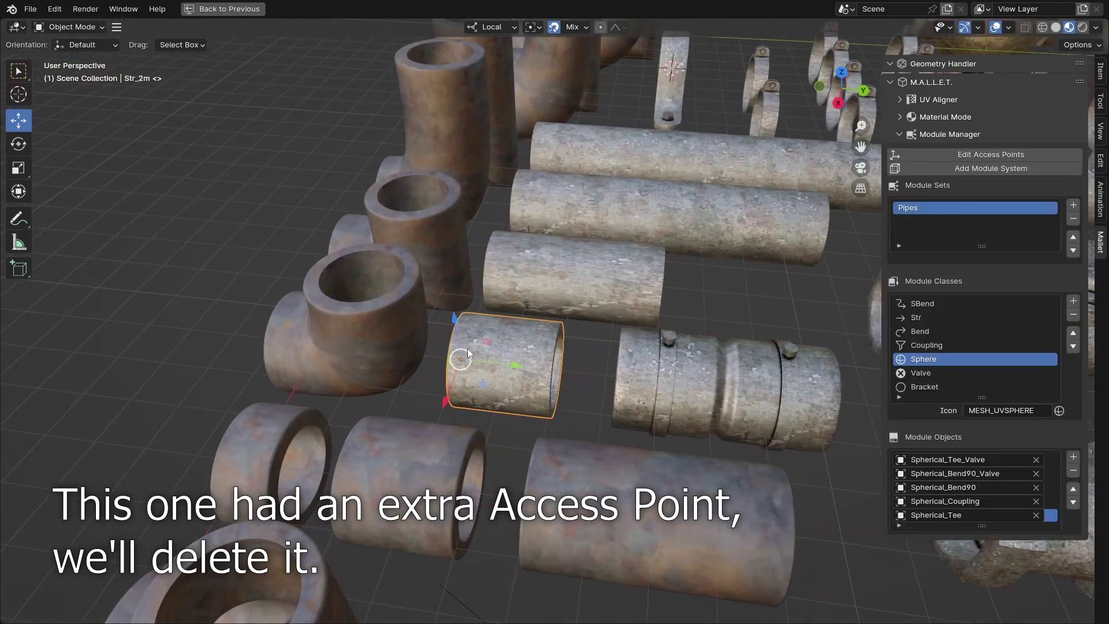
Open the access points of the Str_2m pipe for editing and select them to check their indices
click(971, 156)
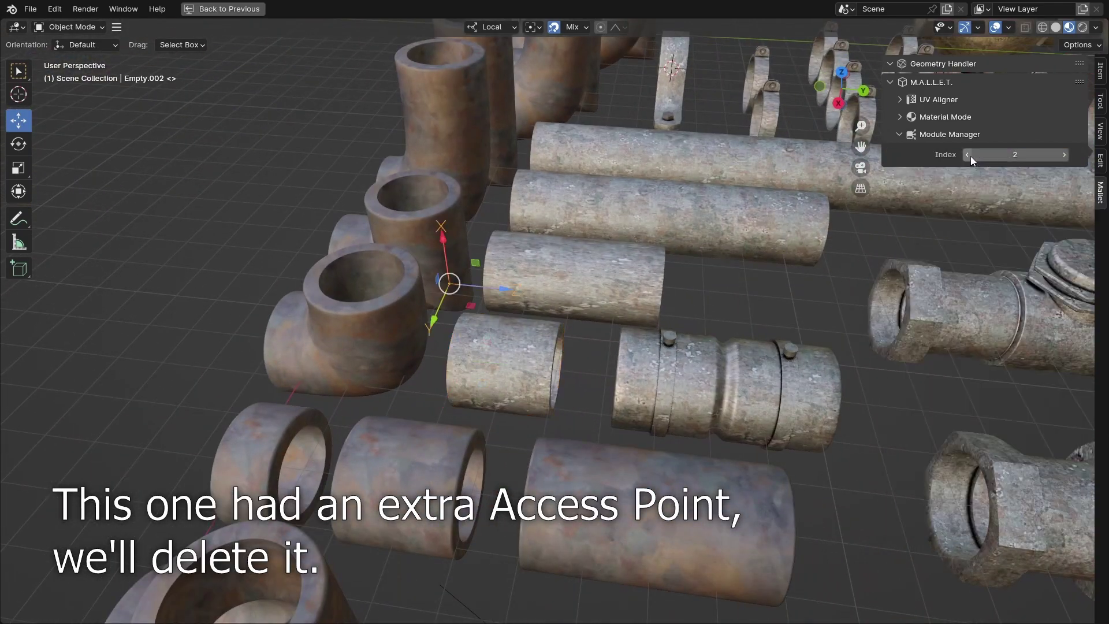
middle_drag(432, 297, 466, 291)
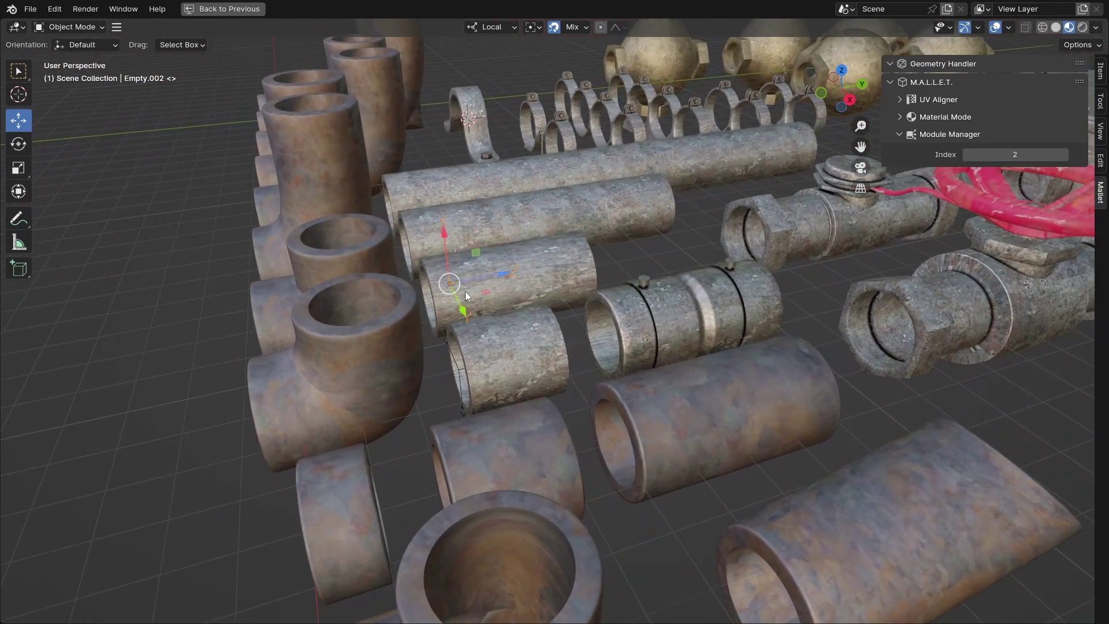
click(456, 280)
click(457, 299)
click(454, 317)
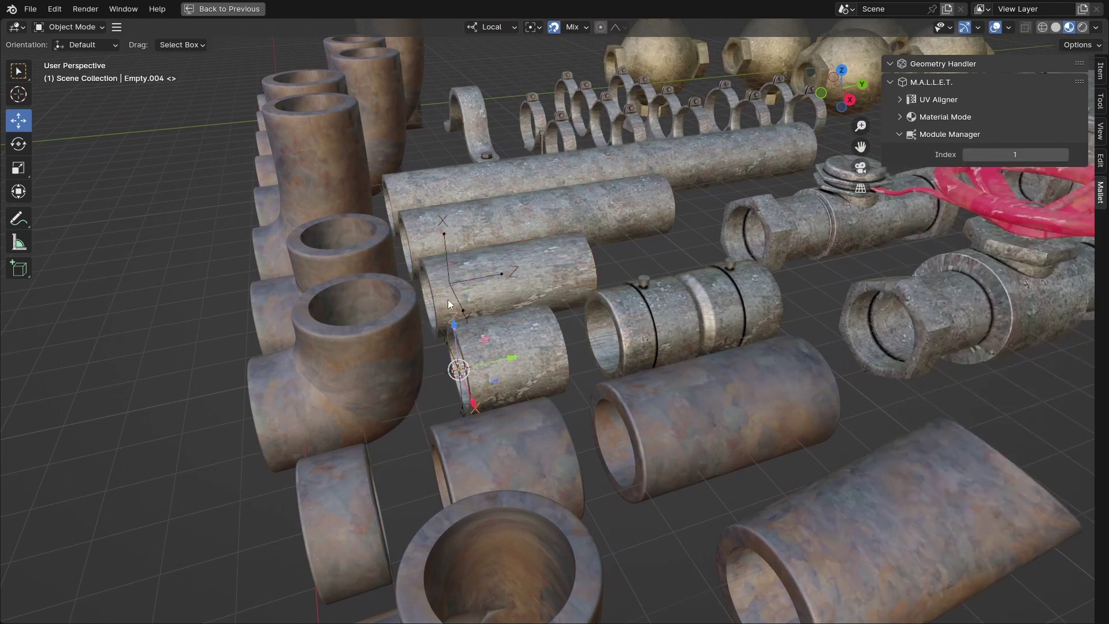
Undo the Str_2m access point edits, rotate the index 1 point 90° about Z and move it 2 m along its local Y axis
middle_drag(537, 262, 568, 289)
key(ctrl+z)
key(ctrl+z)
key(ctrl+z)
key(ctrl+z)
key(ctrl+z)
key(ctrl+z)
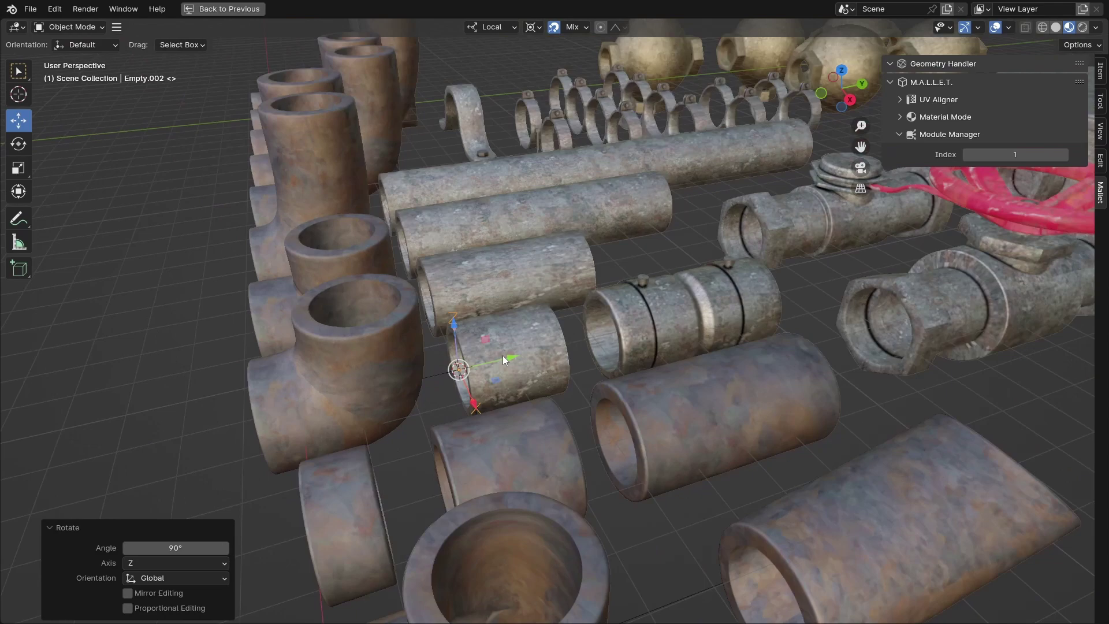
middle_drag(503, 355, 528, 390)
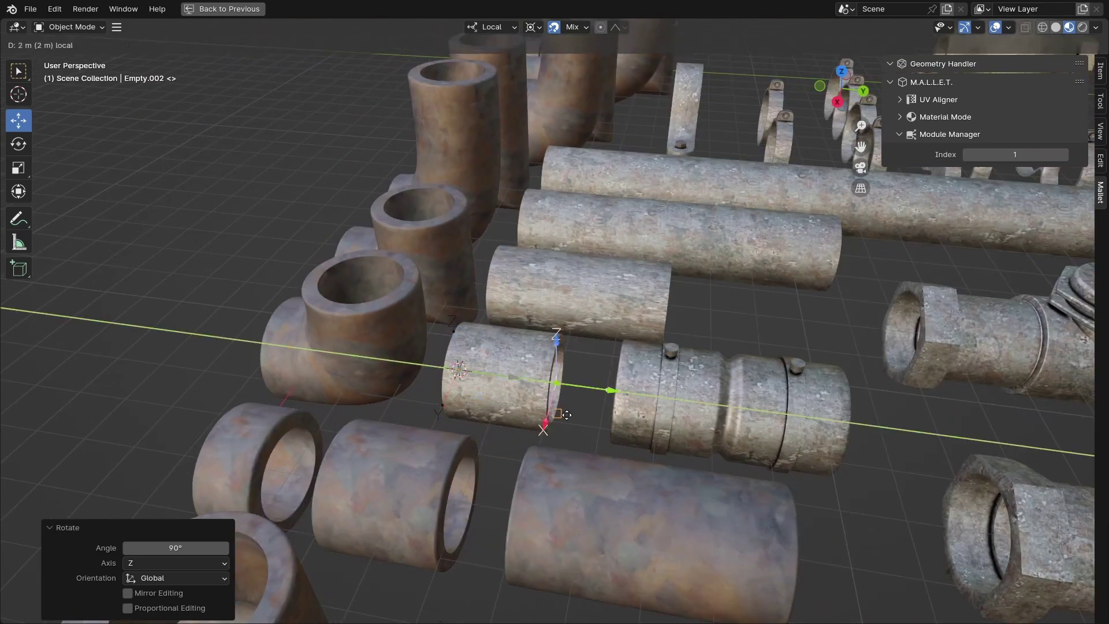
key(period)
Select the Module Spawner, set its object to Str_2m and inspect how the pipe attaches
click(497, 360)
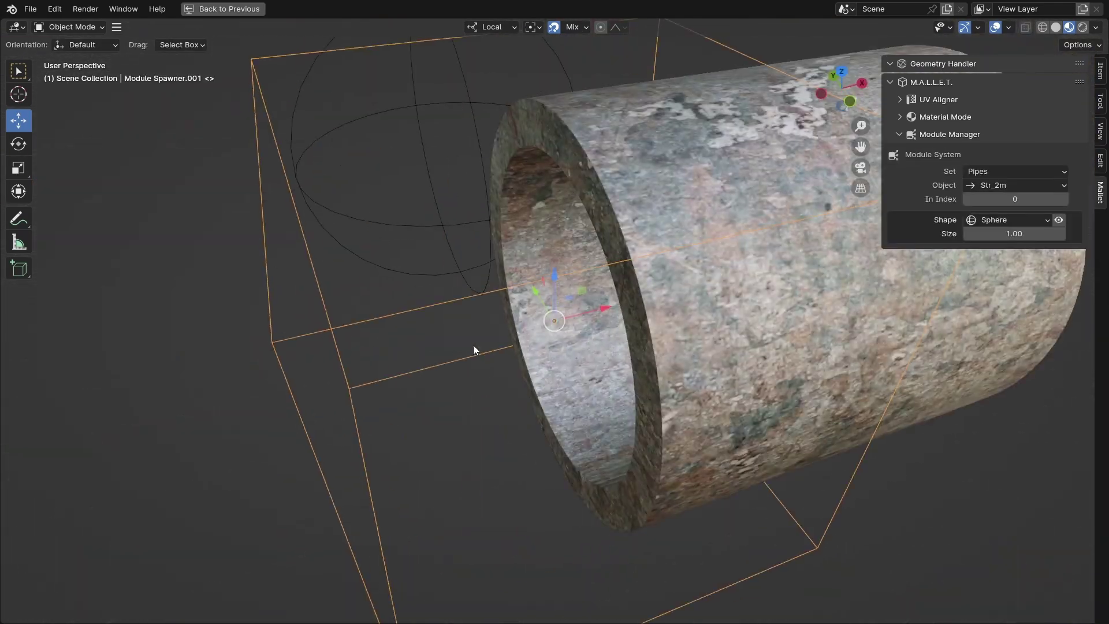
scroll(474, 349, down, 7)
click(1006, 186)
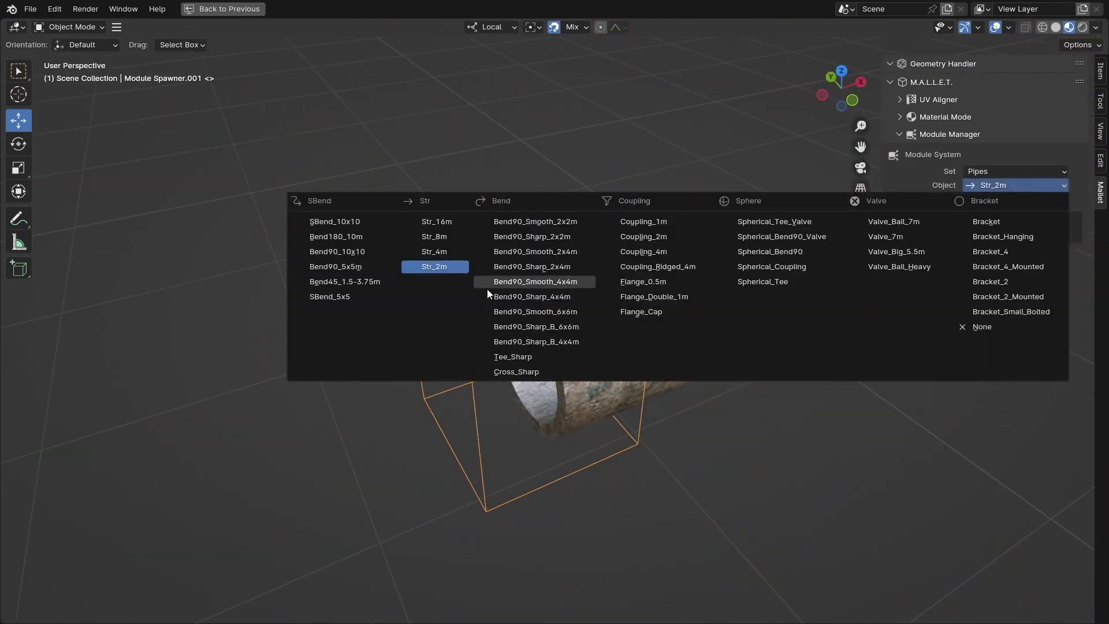
click(434, 265)
mouse_move(497, 296)
middle_down()
mouse_move(462, 306)
mouse_move(490, 303)
middle_up()
Cycle the Module Spawner's object through the bends, brackets, valves and spherical pieces to Spherical_Tee, checking each piece's access points
scroll(490, 303, down, 2)
ctrl+scroll(997, 185, up, 1)
ctrl+scroll(998, 184, down, 4)
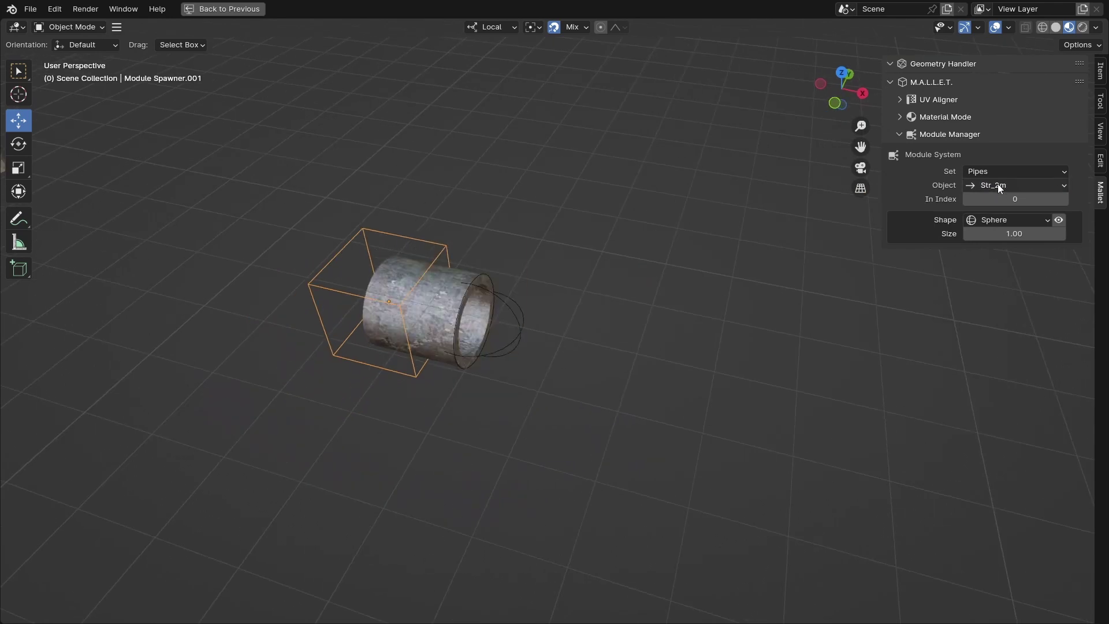
middle_drag(769, 260, 809, 254)
scroll(809, 254, down, 4)
ctrl+scroll(1035, 182, down, 5)
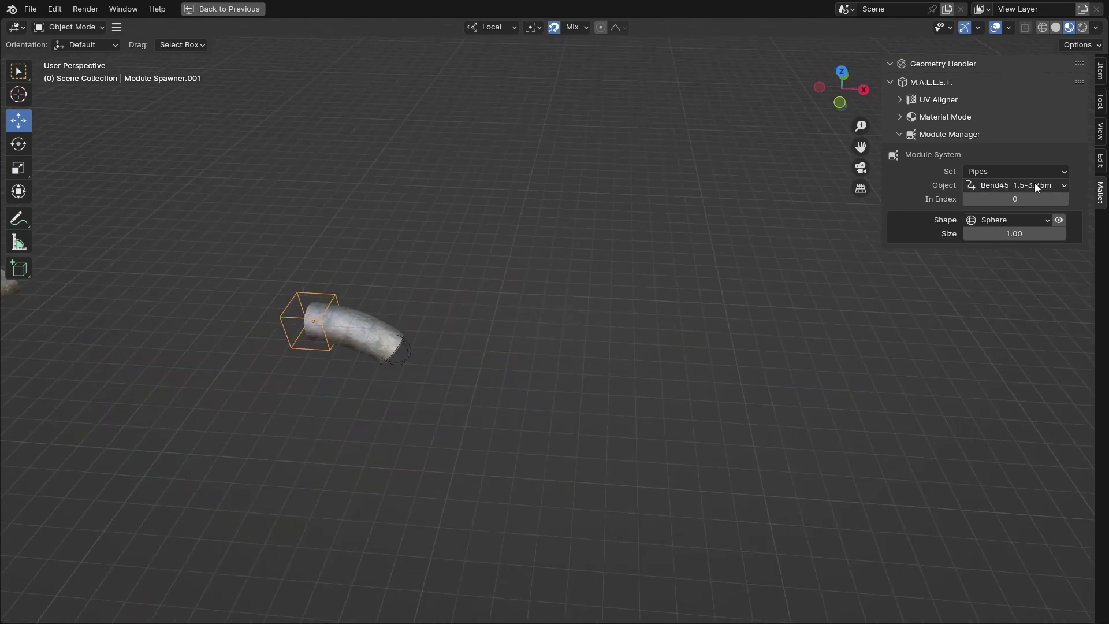
ctrl+scroll(1034, 184, down, 2)
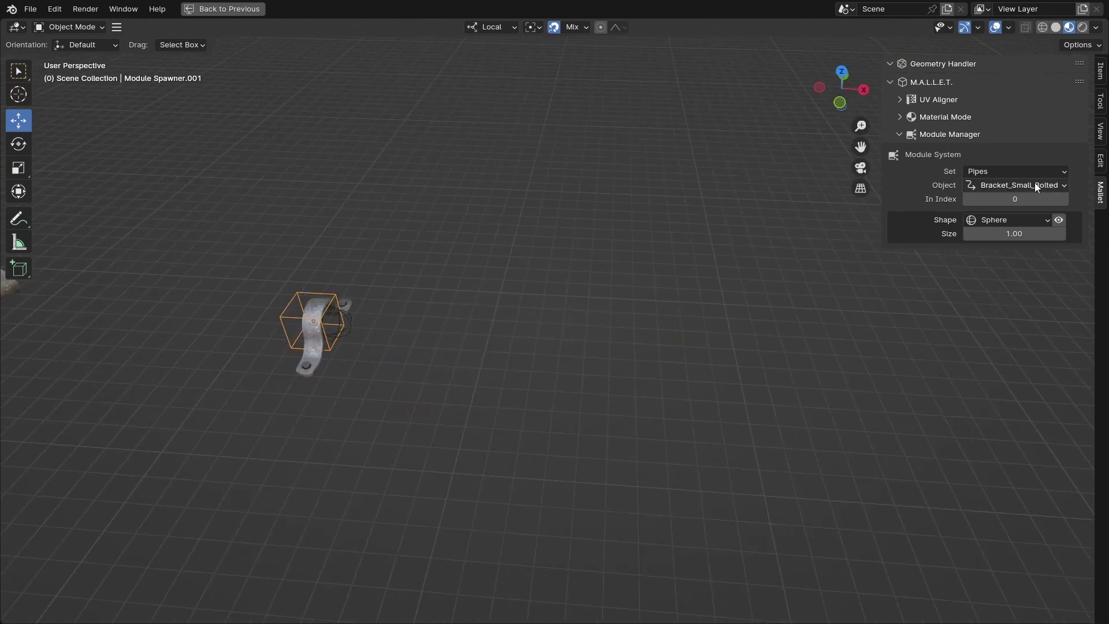
ctrl+scroll(1035, 182, down, 4)
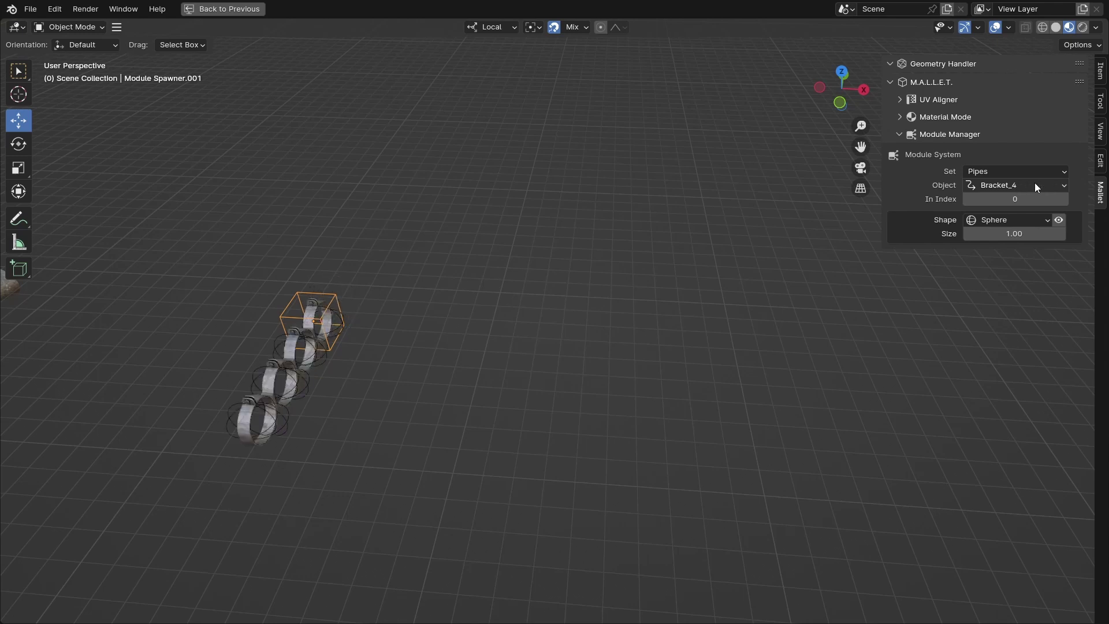
ctrl+scroll(1035, 183, down, 4)
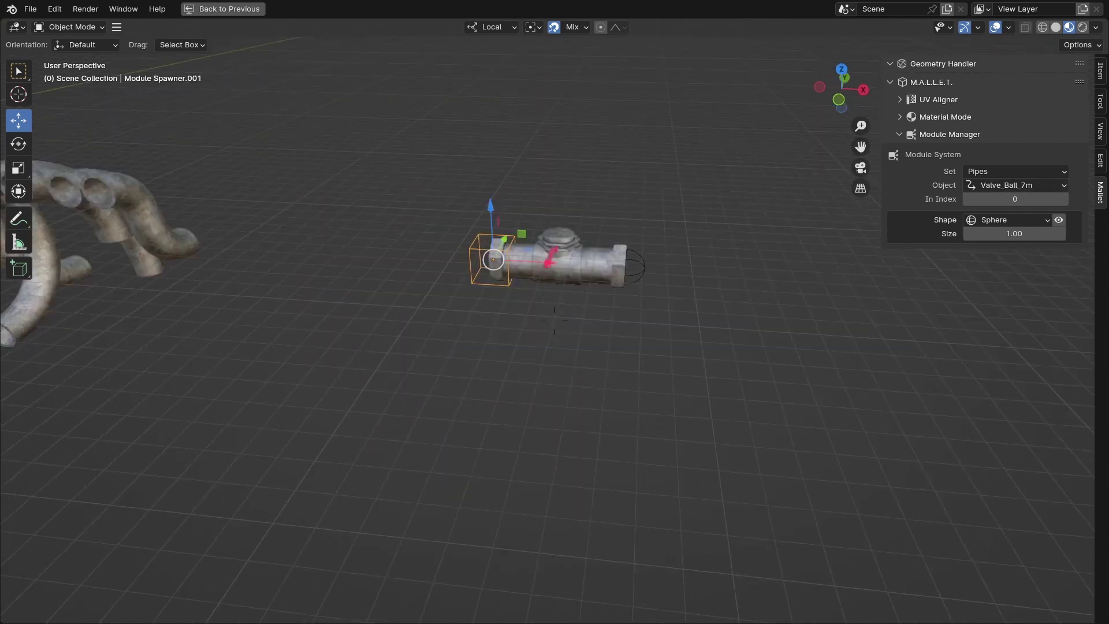
middle_drag(809, 242, 716, 214)
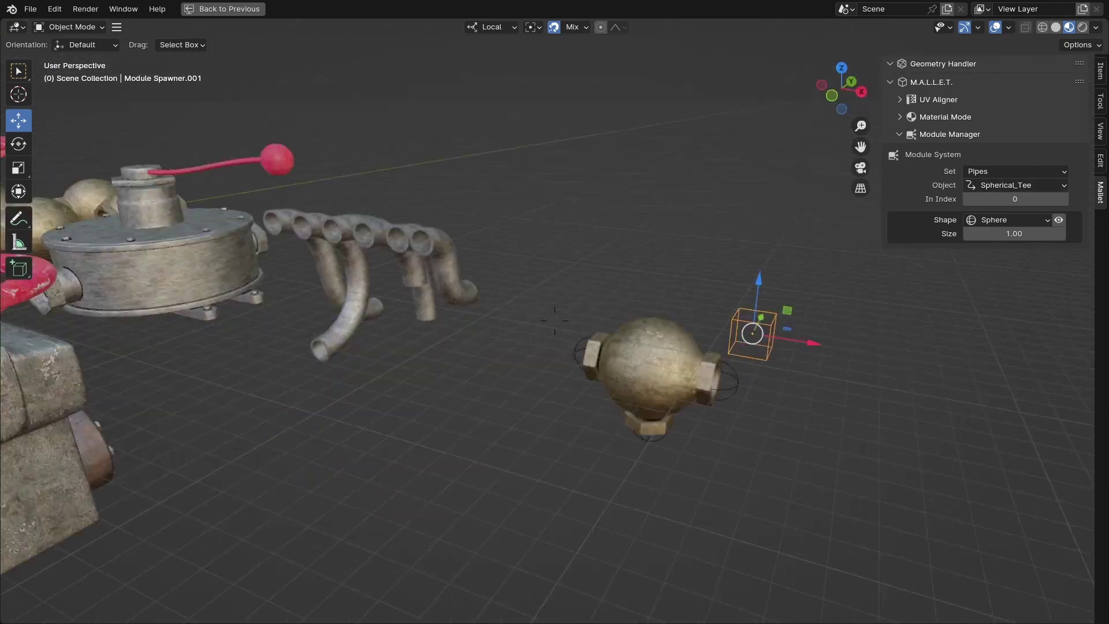
Find and select the original Spherical_Tee piece among the spherical pipe kit parts
shift+middle_drag(578, 232, 1005, 254)
click(475, 312)
click(561, 261)
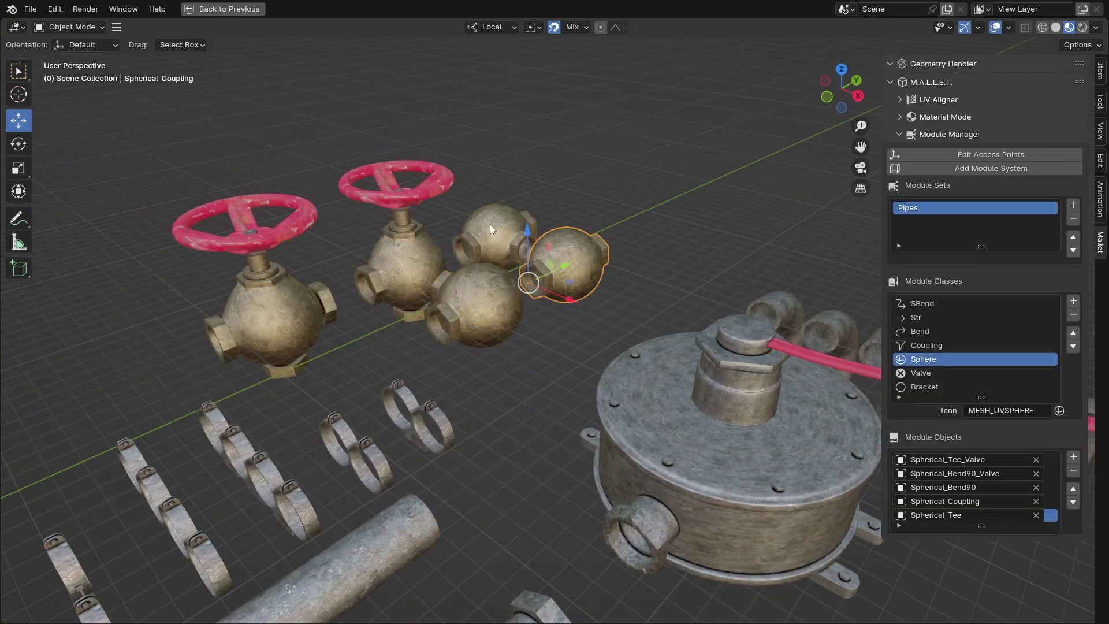
click(490, 225)
middle_drag(490, 226, 543, 271)
key(shift+grave)
click(555, 321)
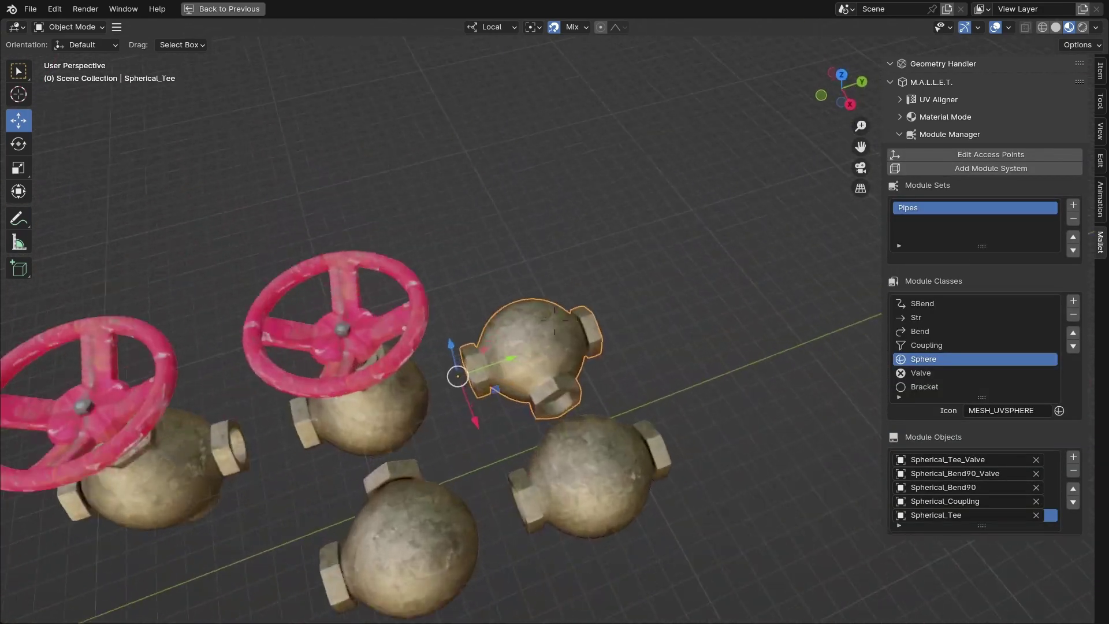
Show the access points of Spherical_Tee and delete the extra one lying away from its openings
scroll(572, 379, up, 2)
click(564, 374)
middle_drag(723, 272, 569, 194)
click(505, 144)
key(x)
click(507, 142)
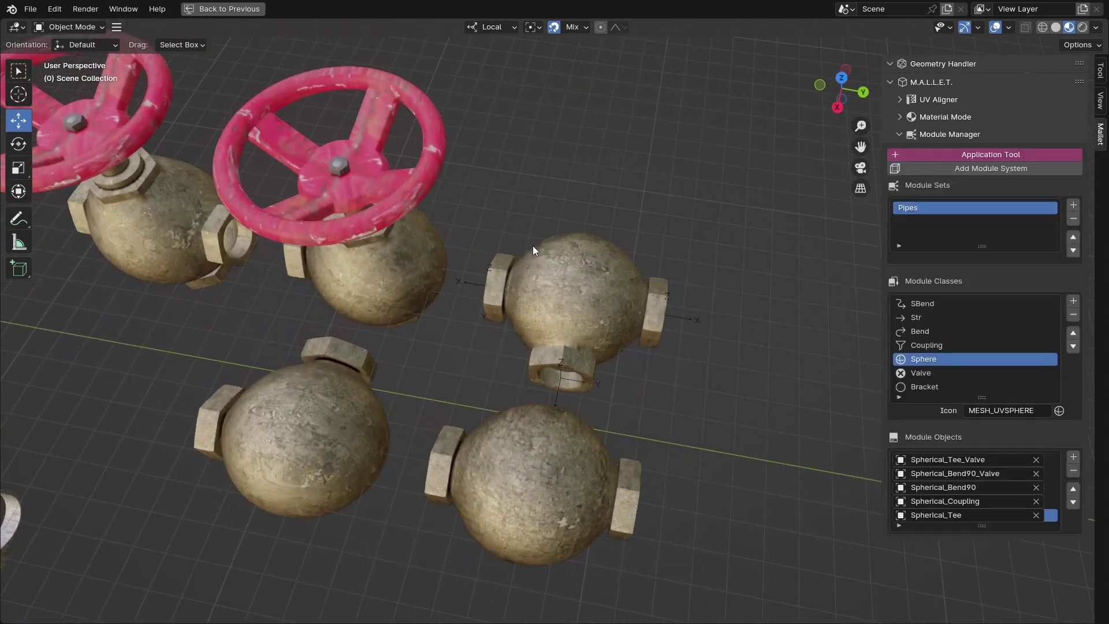
Test Spherical_Tee on the Module Spawner by stepping its In Index up to 2 and back to 0
middle_drag(533, 245, 633, 211)
key(shift+grave)
click(1001, 185)
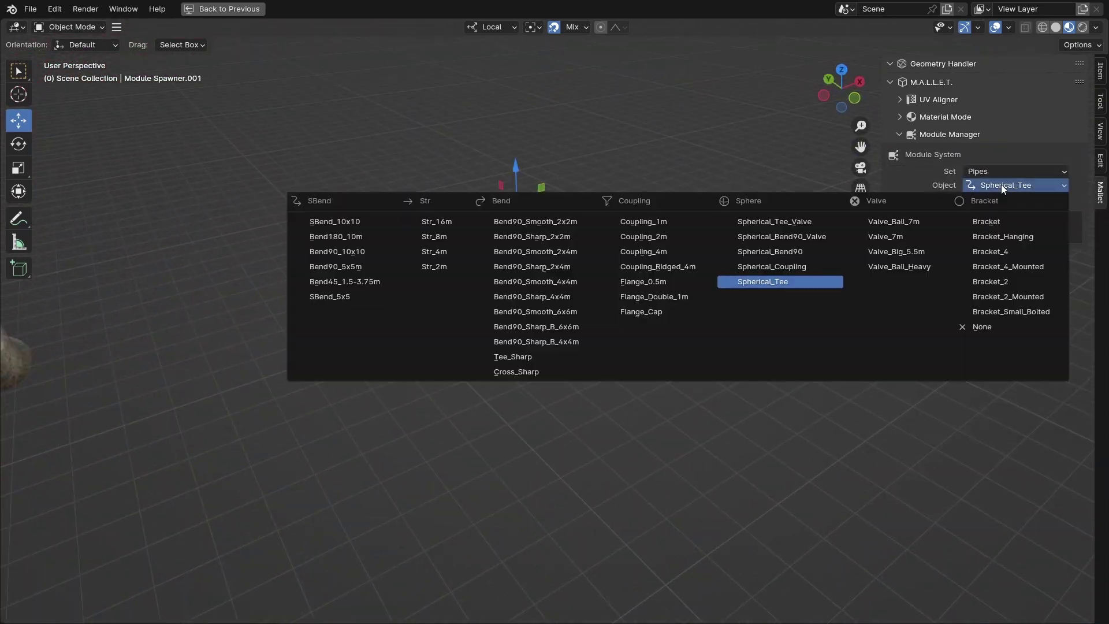
click(632, 279)
click(1064, 198)
click(1061, 201)
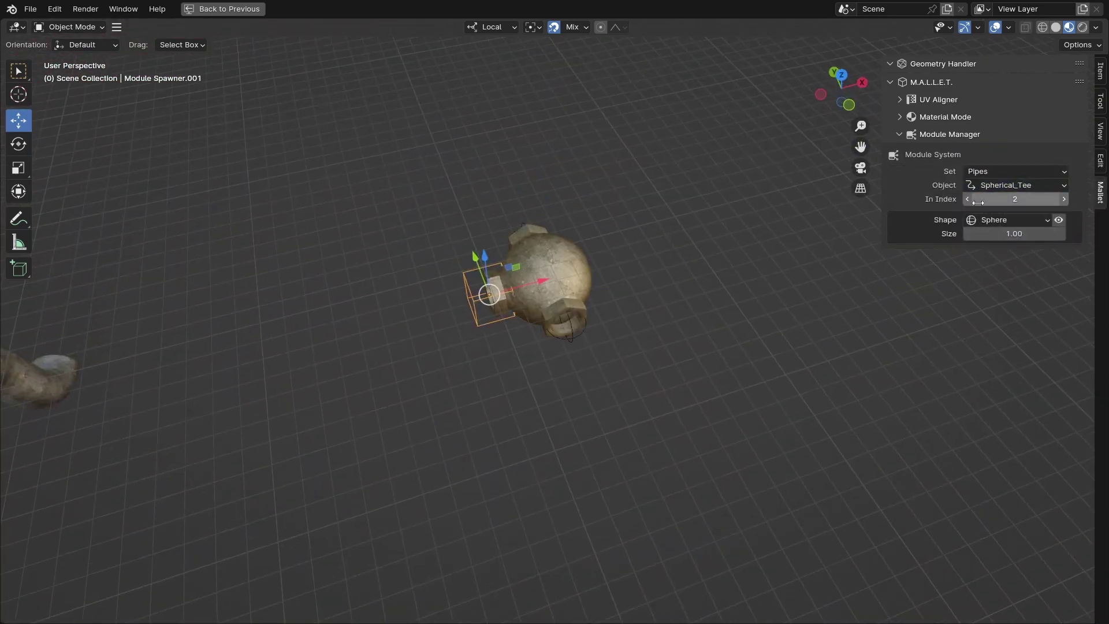
drag(1018, 199, 989, 199)
Cycle the Module Spawner's object from Spherical_Tee through the spherical pieces, flanges and couplings, checking each piece's access points
ctrl+scroll(997, 186, down, 3)
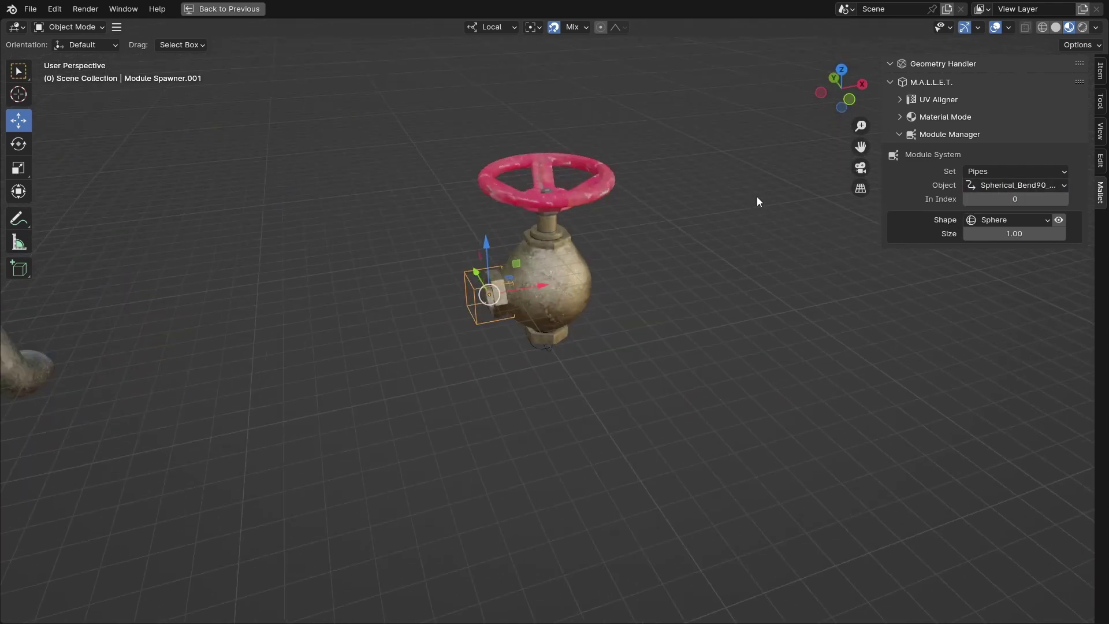
ctrl+scroll(990, 183, down, 2)
scroll(717, 231, up, 3)
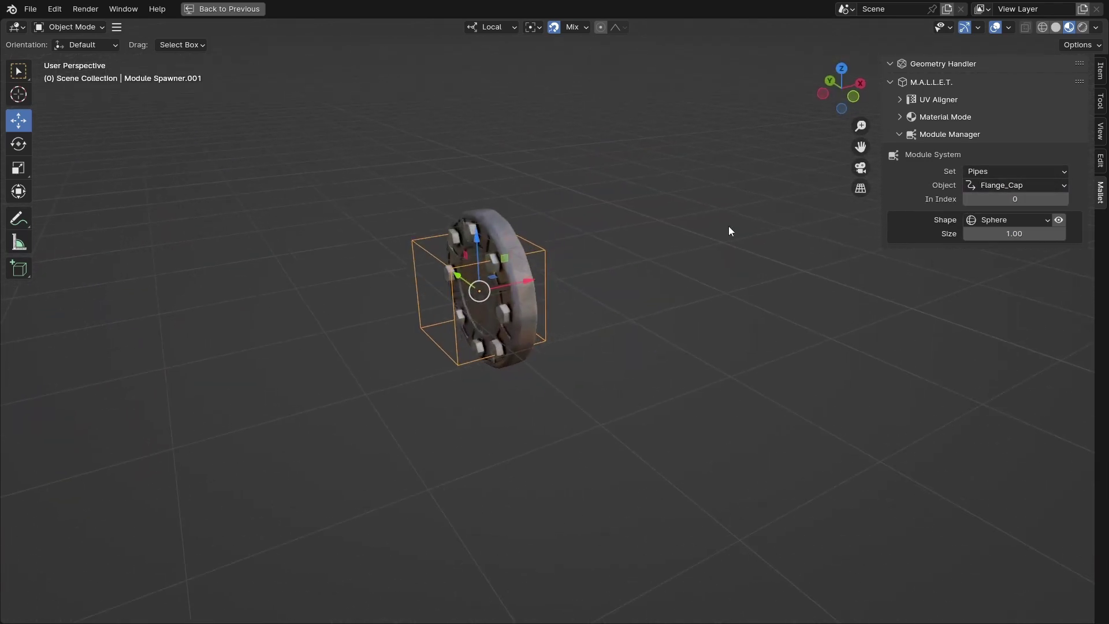
ctrl+scroll(1028, 185, down, 2)
ctrl+scroll(1027, 185, down, 4)
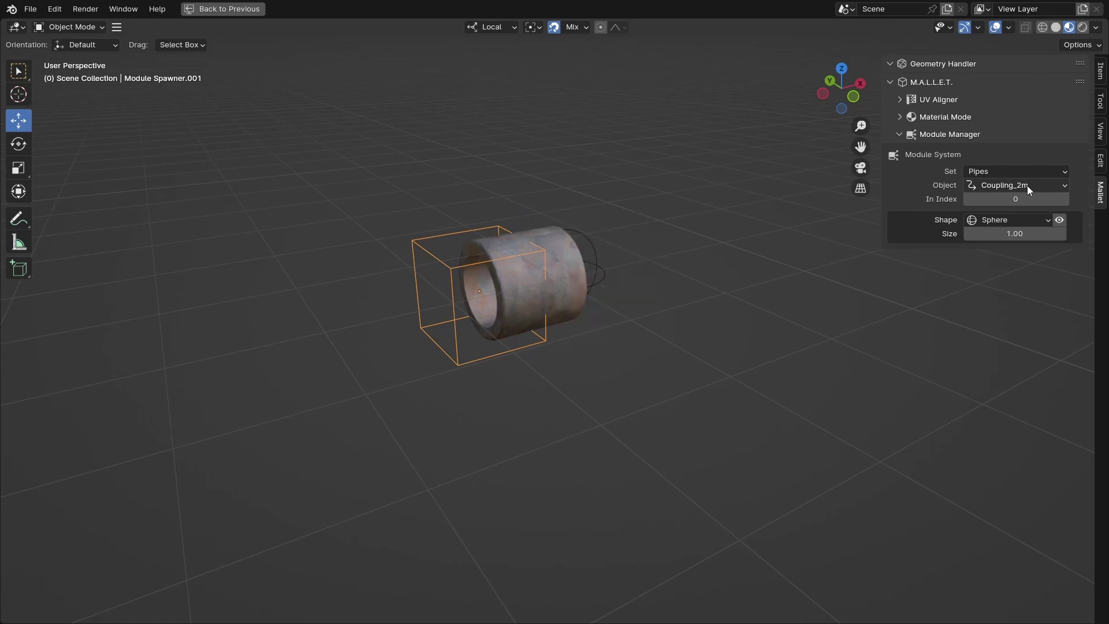
Check the access points of Cross_Sharp on the Module Spawner by stepping its In Index upward
click(1065, 199)
click(1065, 199)
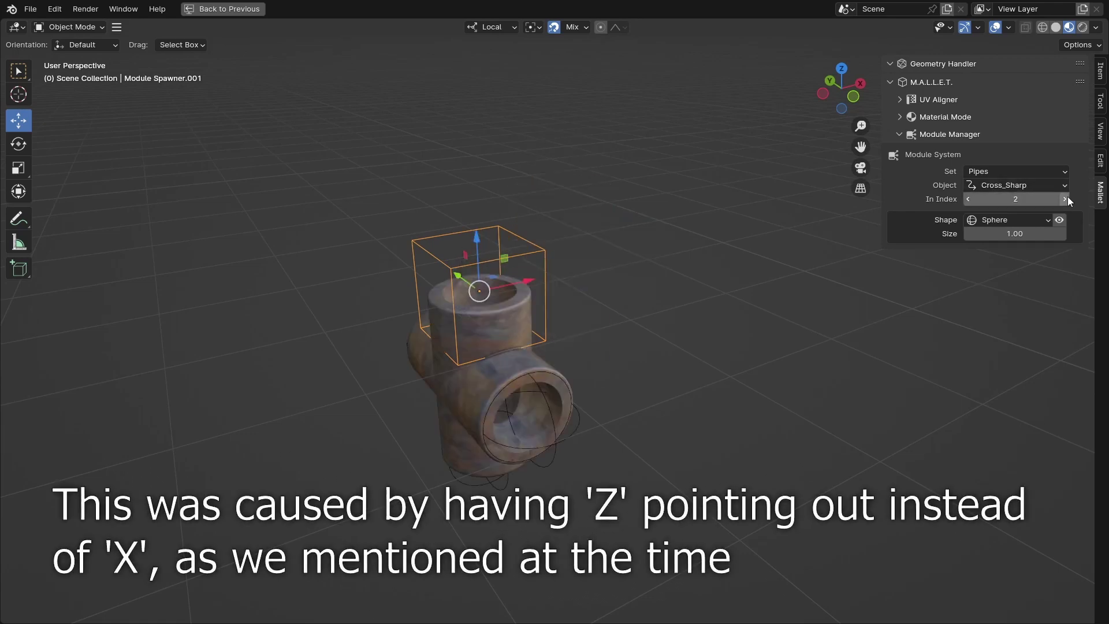
click(1065, 199)
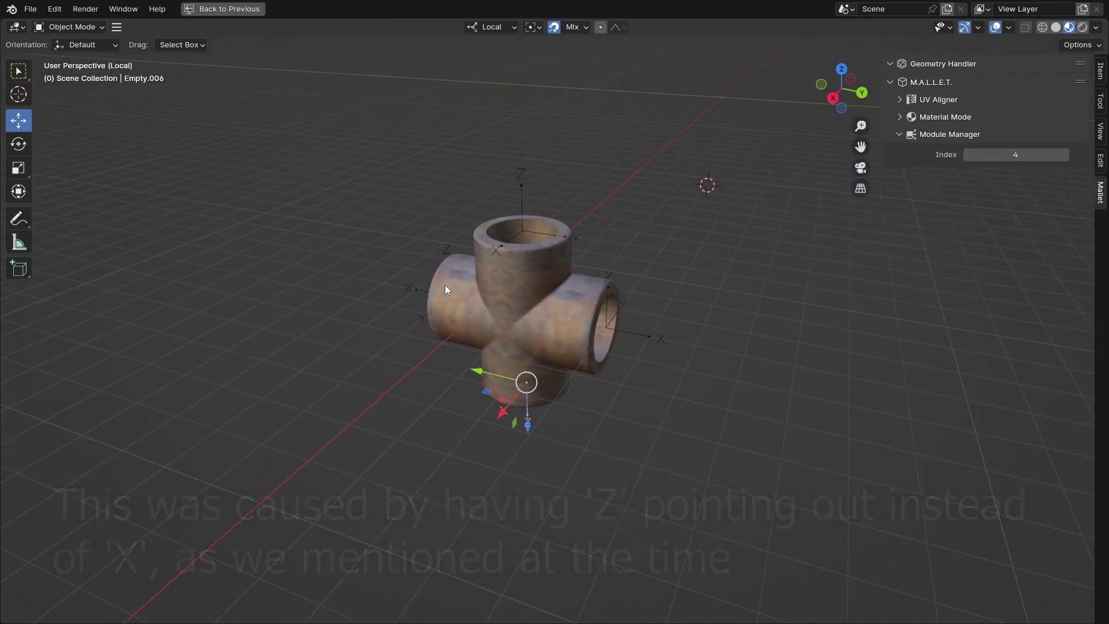
Orient the access point on Cross_Sharp's upper opening with X pointing outward, finishing with a -90° rotation about Z
middle_drag(445, 285, 606, 200)
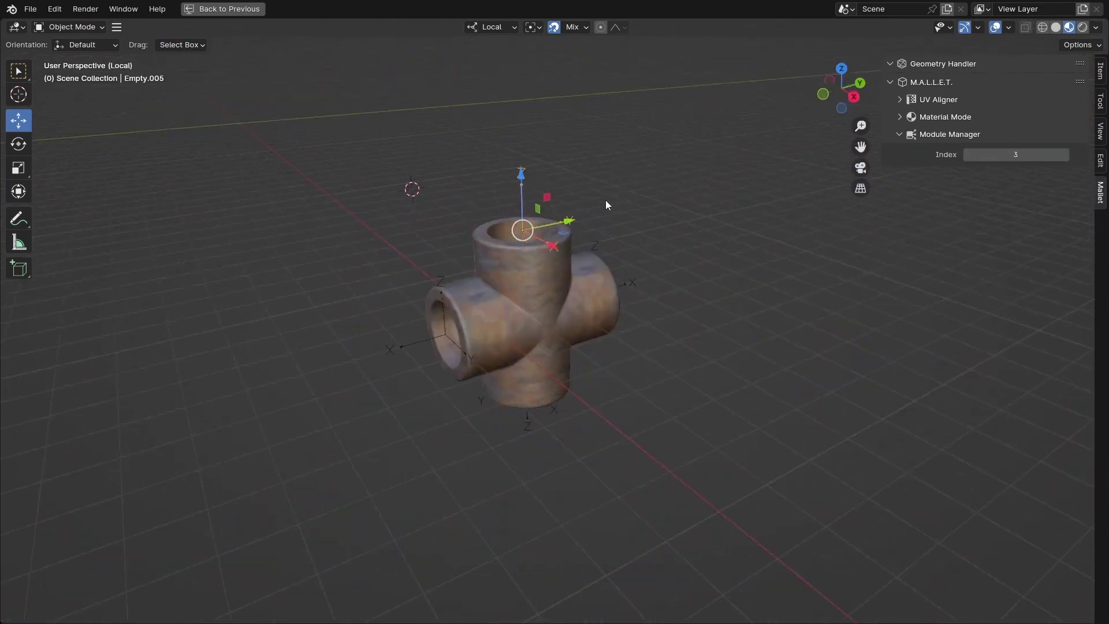
text(rz-90)
key(Return)
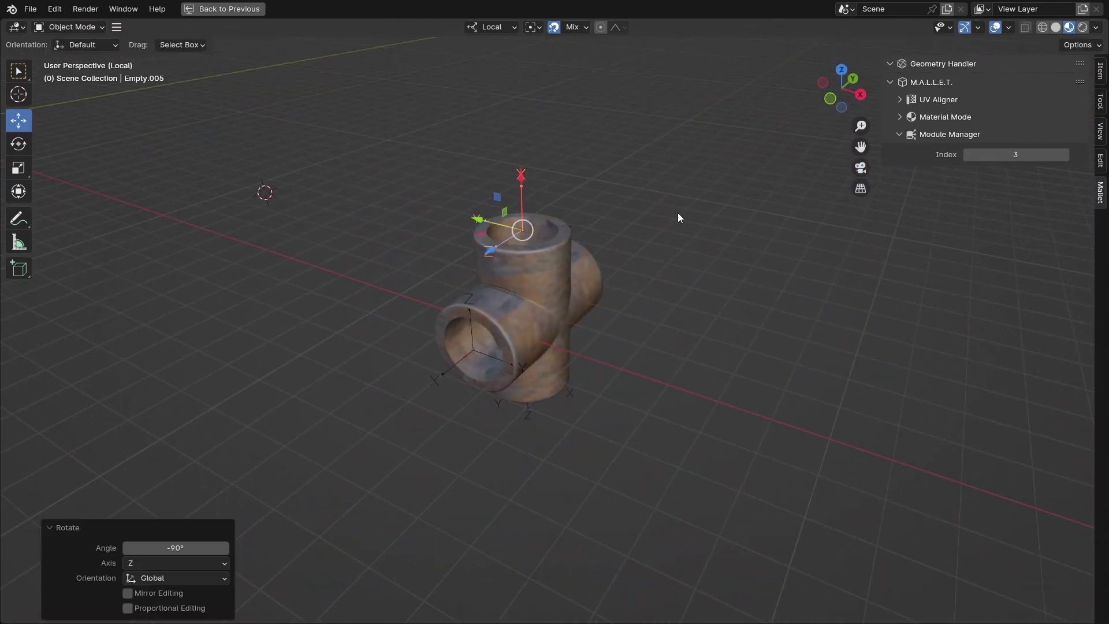
Select the access point on Cross_Sharp's lower opening and rotate it -90° about the Y axis
middle_drag(678, 212, 522, 447)
click(522, 447)
key(r)
key(shift+y)
text(-90)
key(y)
key(y)
key(Return)
Rotate the access point on Cross_Sharp's lower opening by -90° about the Z axis
middle_drag(709, 287, 664, 250)
key(r)
key(z)
key(minus)
key(9)
key(0)
key(Return)
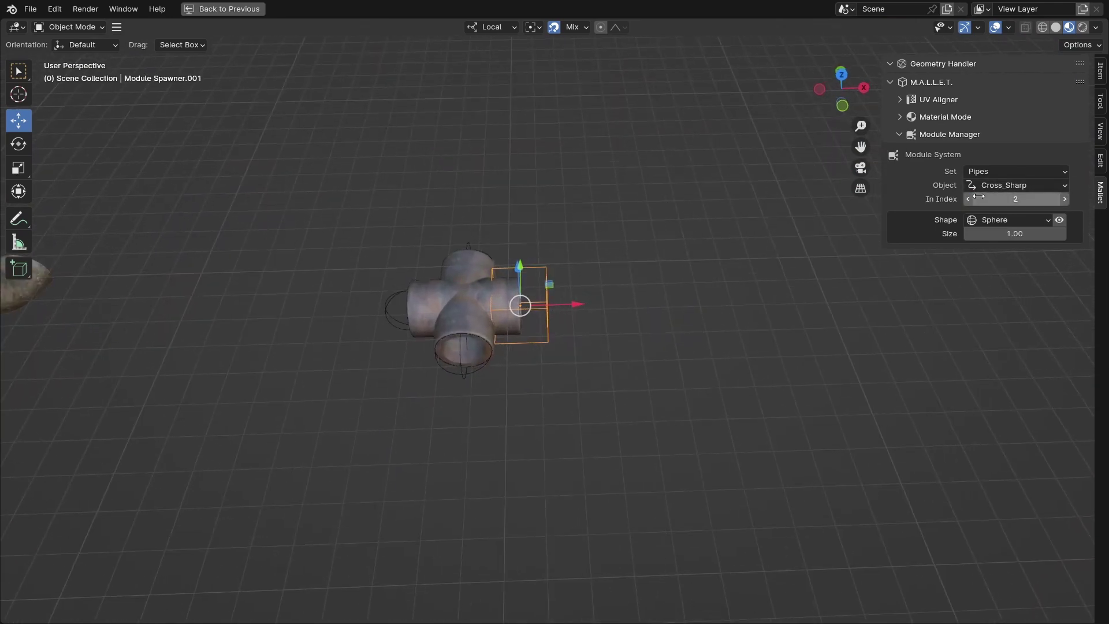
Test Cross_Sharp on the Module Spawner by stepping its In Index to 0 and up again, and revisit the original piece
click(968, 198)
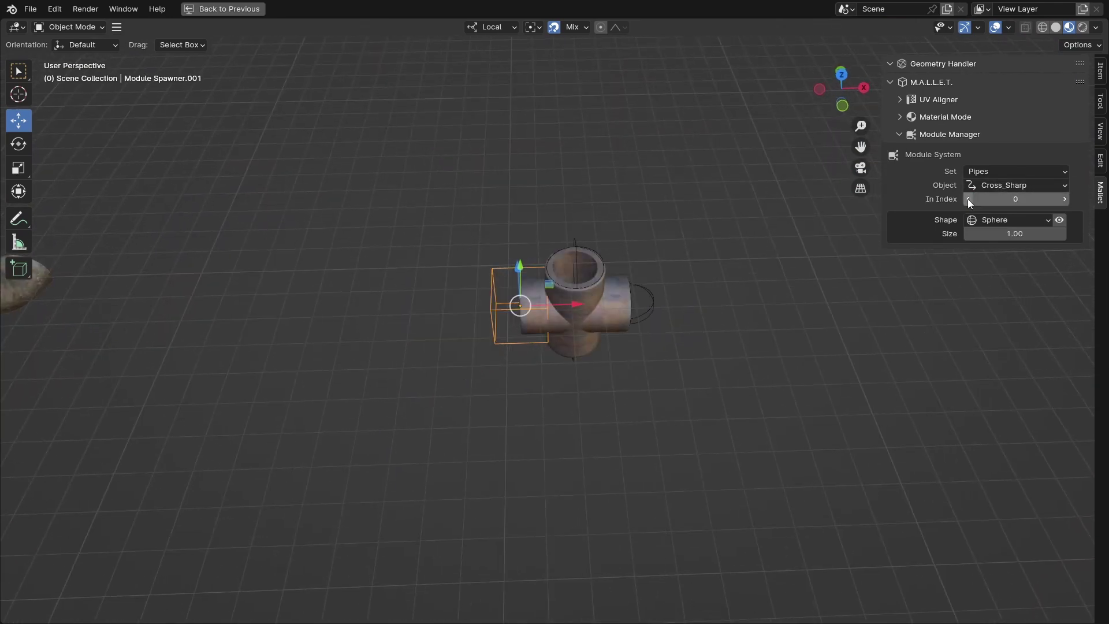
click(1066, 202)
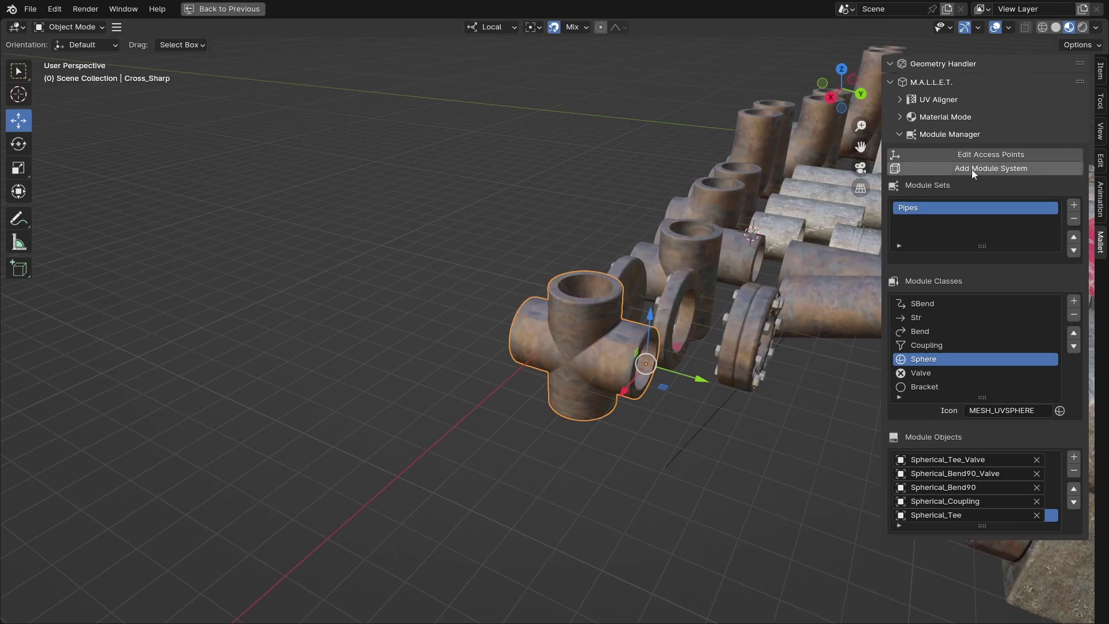
click(972, 169)
middle_drag(636, 300, 659, 266)
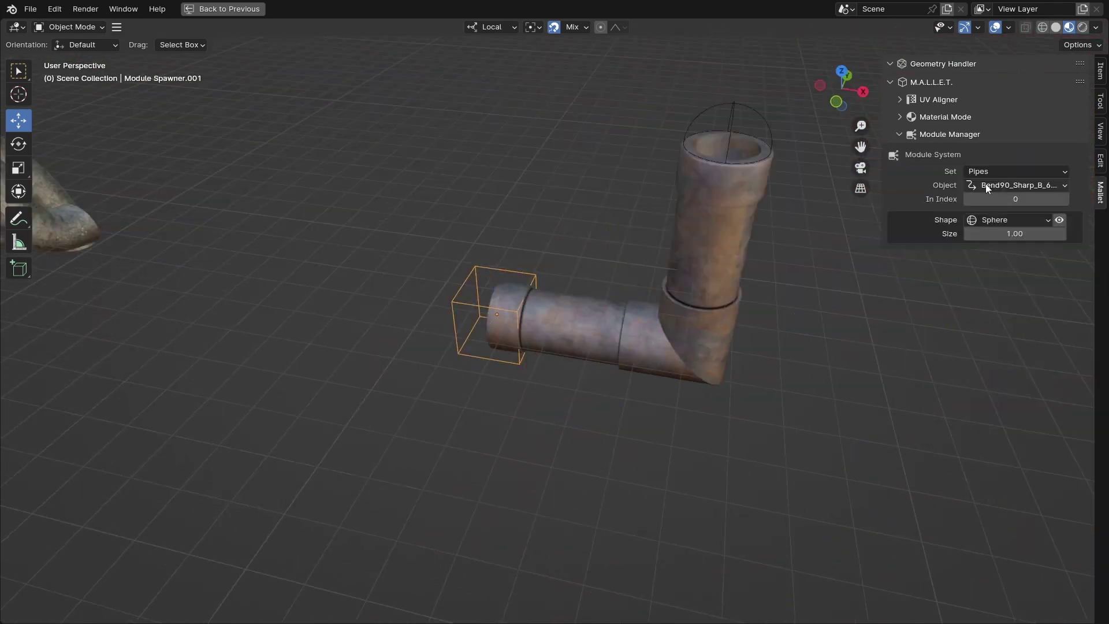
Cycle the Module Spawner through the bends, straights and Coupling_Ridged_4m, and set its object to Bracket_4_Mounted
ctrl+scroll(985, 184, down, 2)
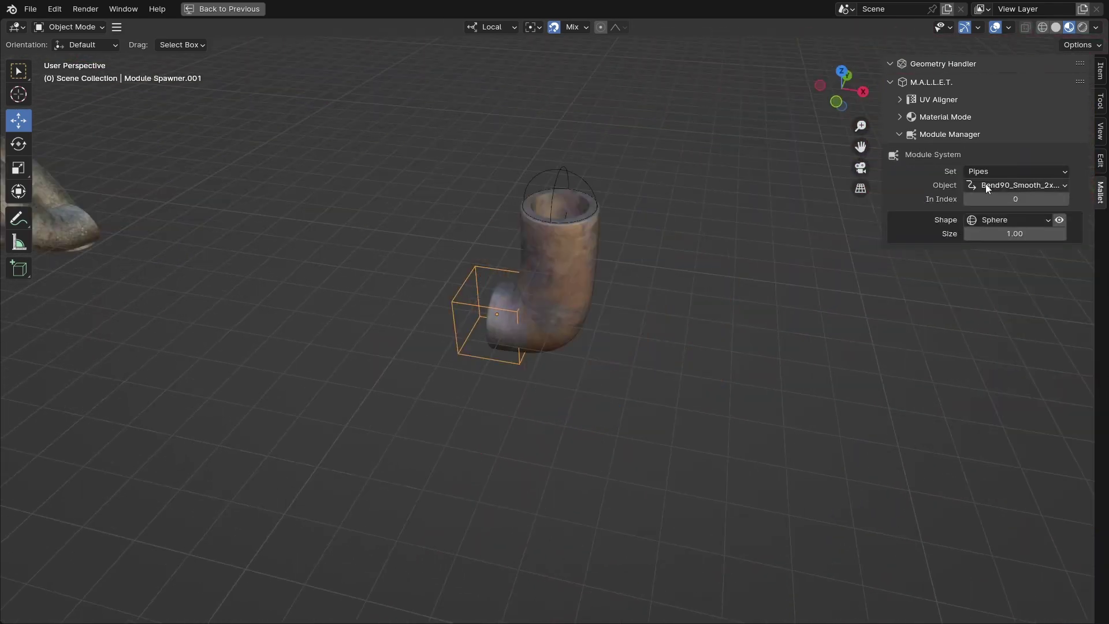
ctrl+scroll(985, 184, down, 3)
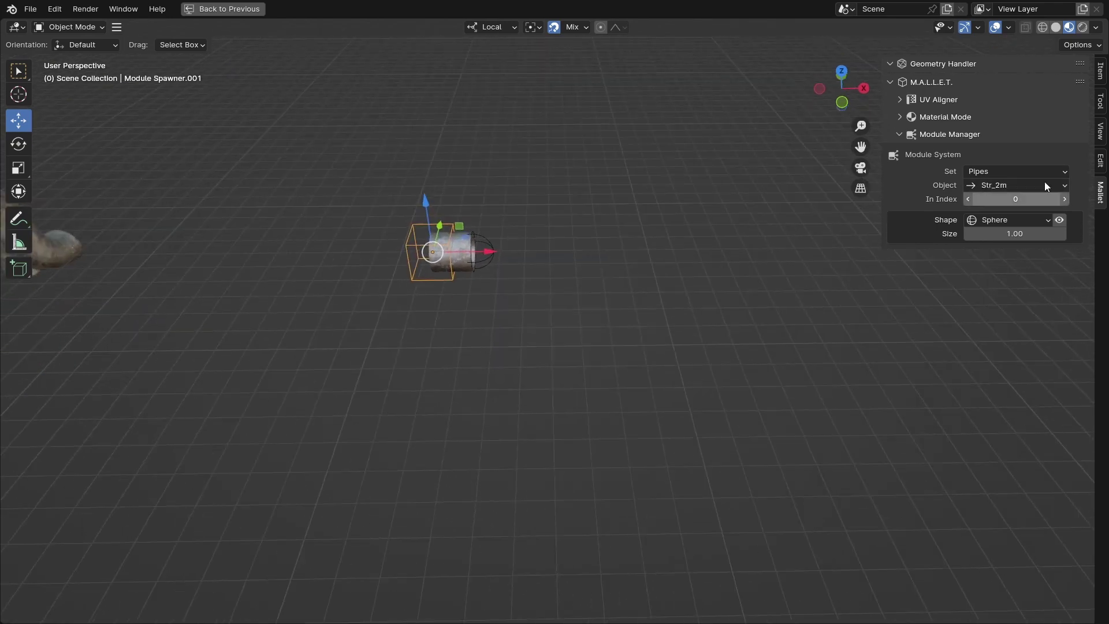
click(1001, 191)
click(696, 265)
click(985, 184)
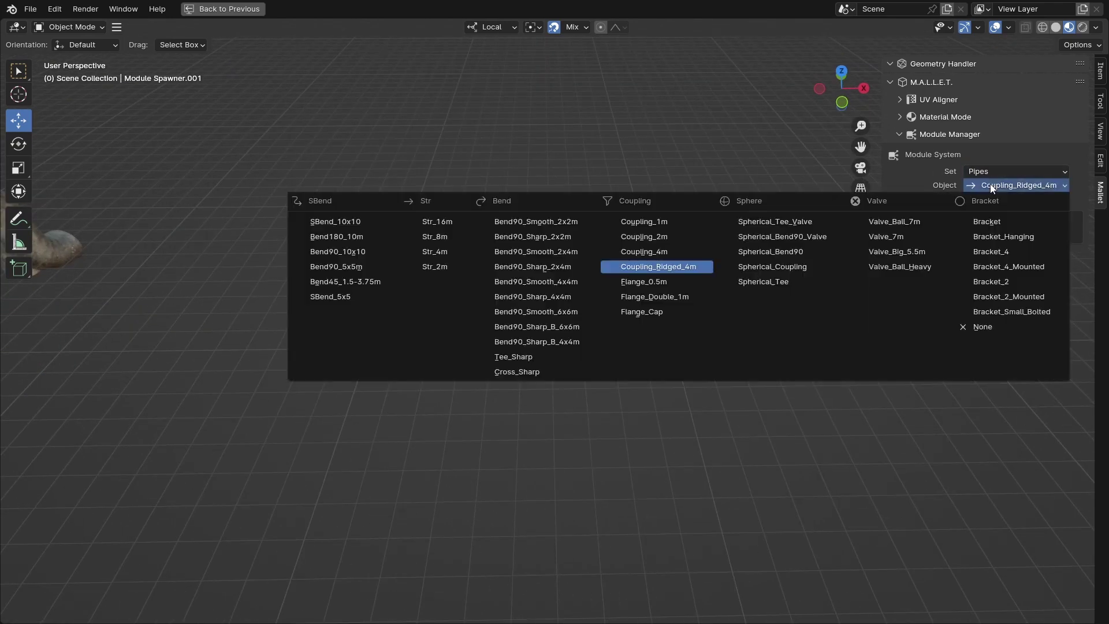
click(1021, 266)
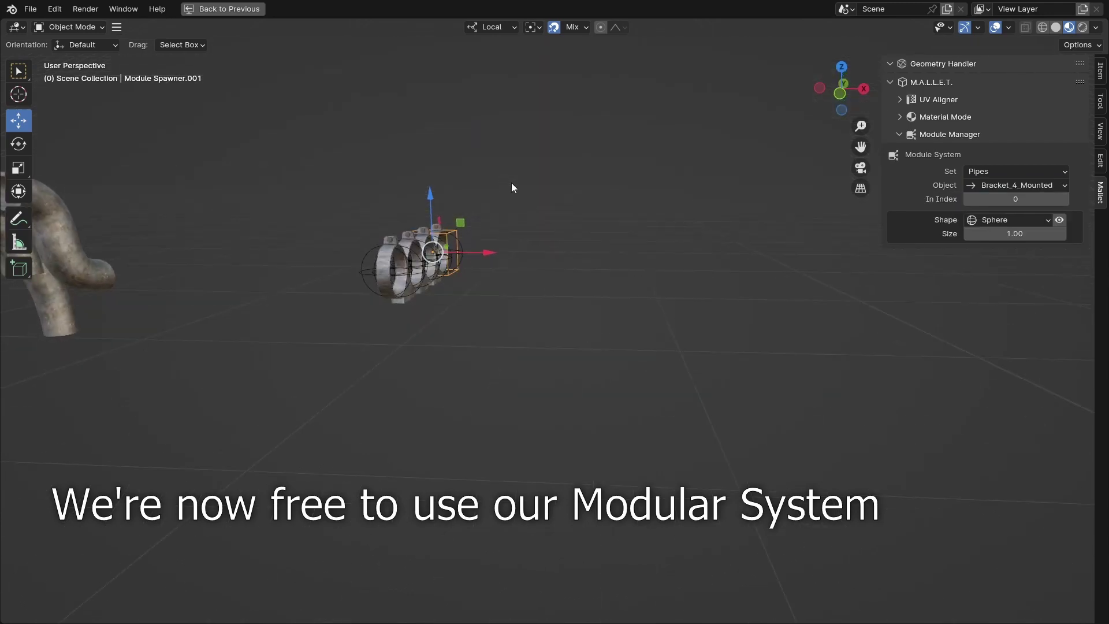
Rotate the Module Spawner with the mounted brackets 90° about its local Y axis
key(r)
key(y)
key(9)
key(0)
key(Return)
Add a mesh cube and scale it by 10 to form a room around the brackets
key(shift+a)
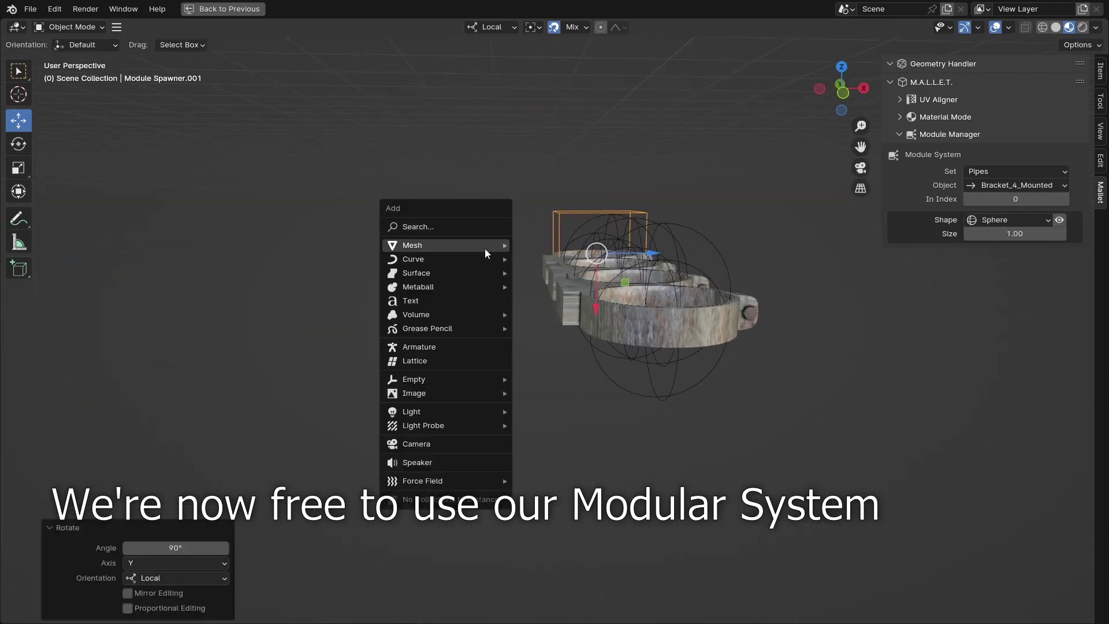
mouse_move(488, 248)
click(553, 256)
text(s)
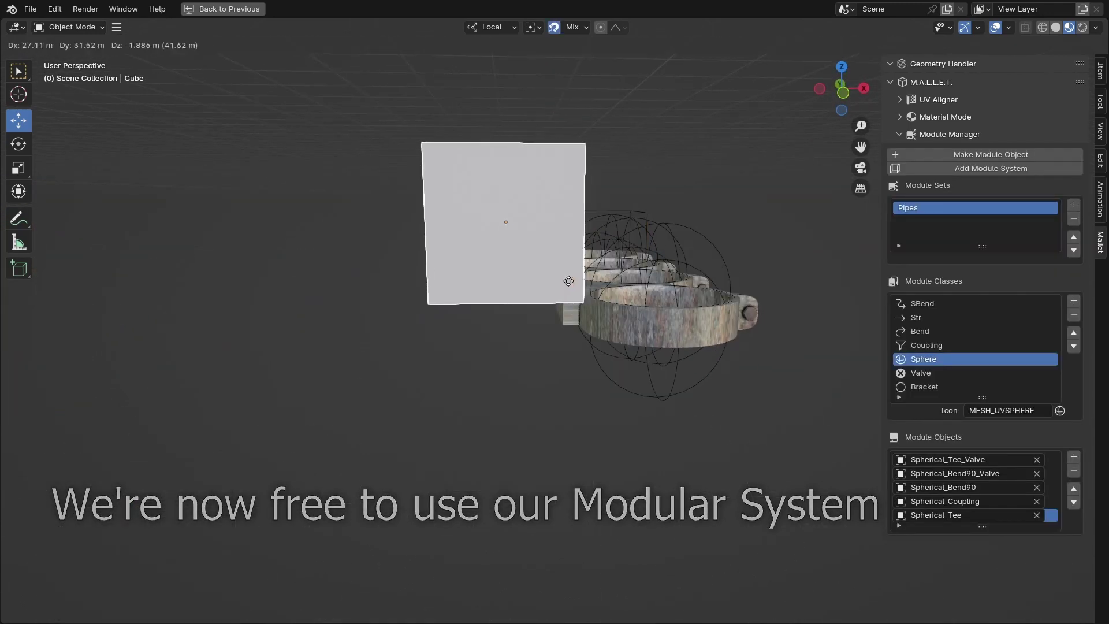
text(10)
key(Return)
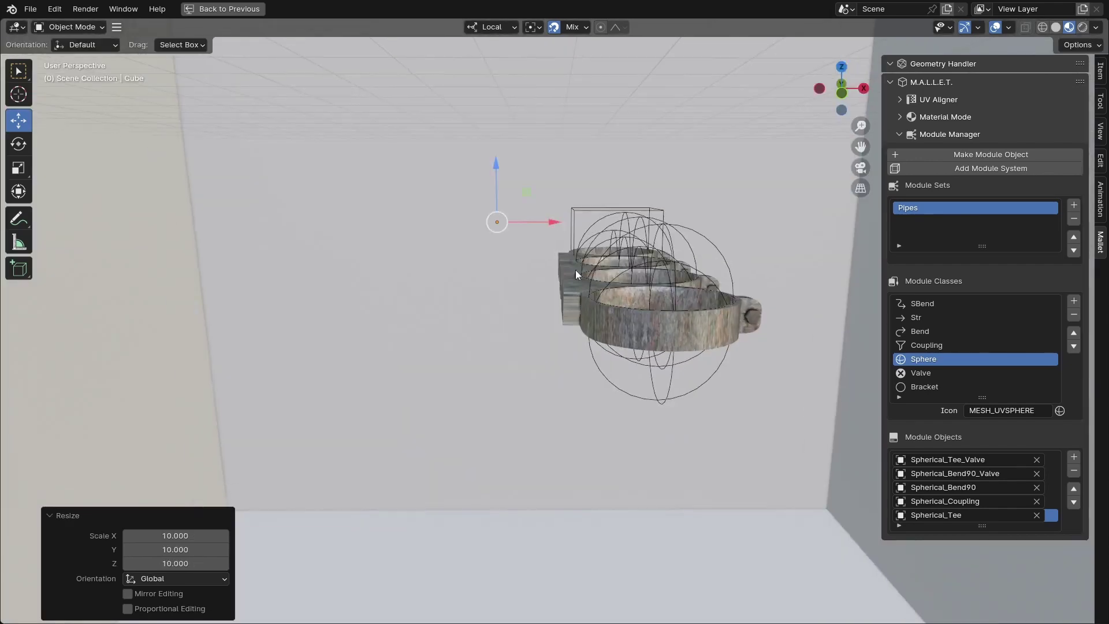
middle_drag(577, 275, 415, 318)
scroll(413, 342, up, 2)
click(412, 344)
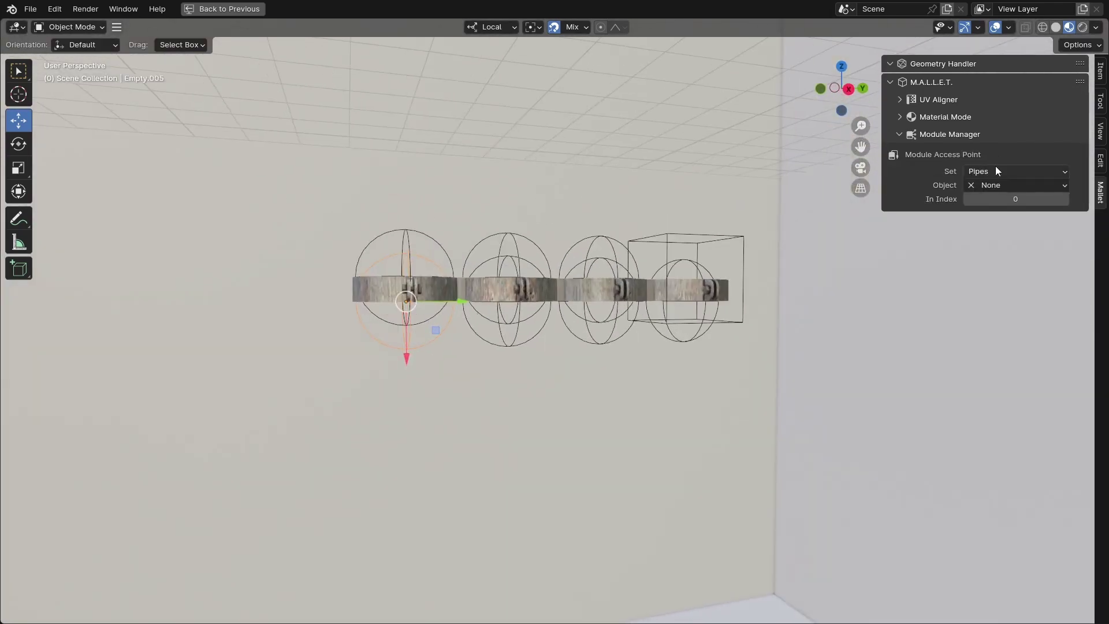
click(1009, 186)
middle_drag(578, 134, 619, 153)
Attach a long straight pipe to the access point below the end bracket nearest the room's corner
click(610, 296)
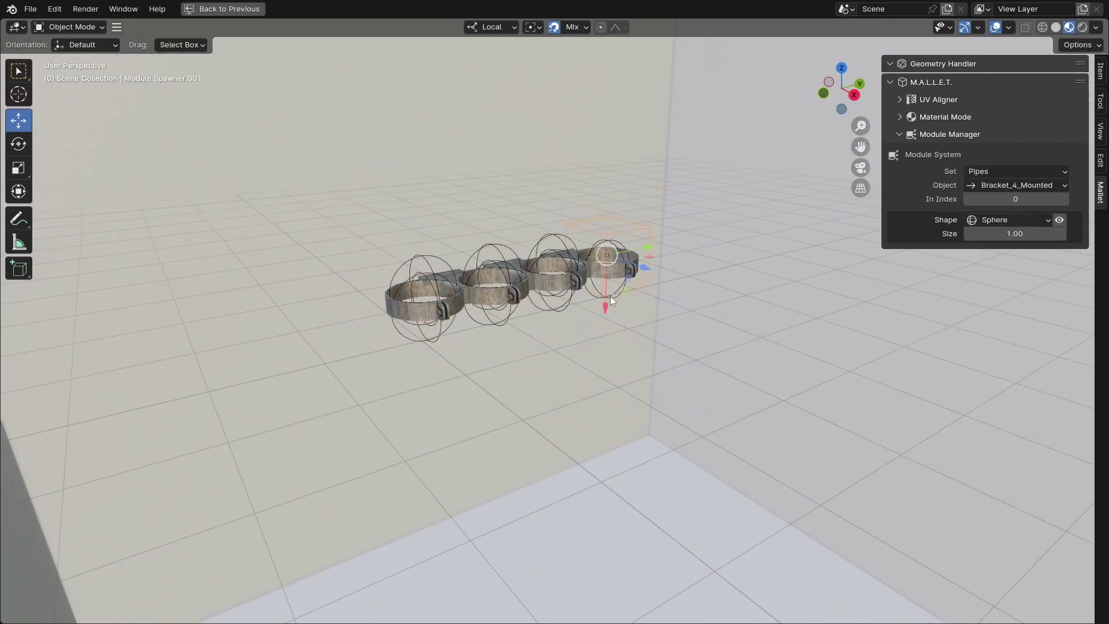
click(609, 295)
click(1017, 185)
click(535, 269)
Attach a short straight pipe below the neighbouring bracket and select the access point at its open end
click(548, 277)
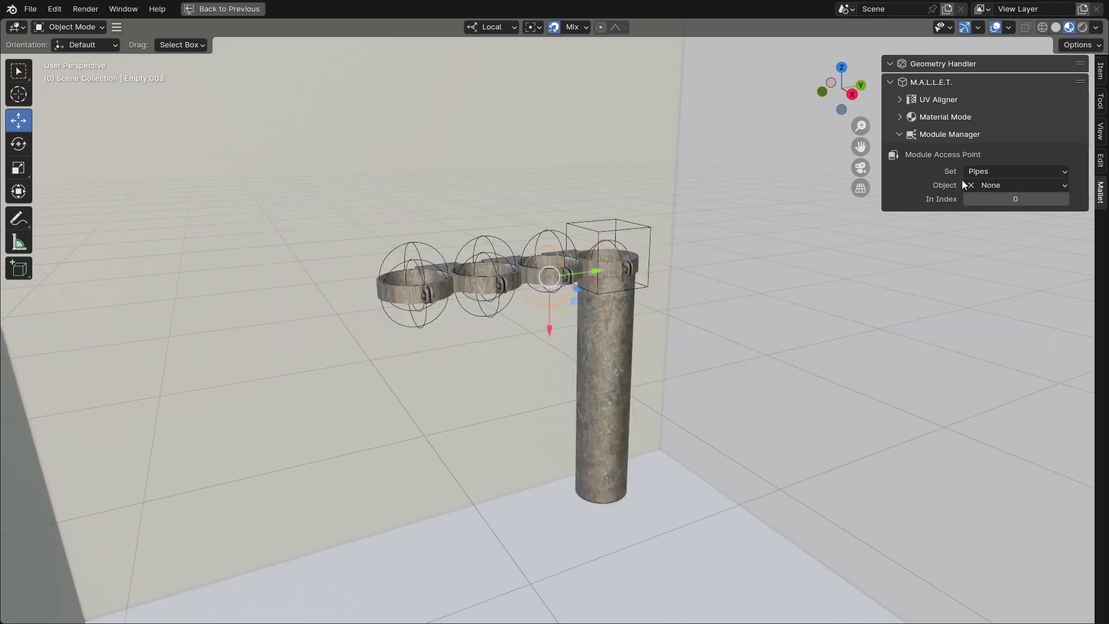
click(994, 185)
click(442, 259)
click(552, 357)
mouse_move(551, 357)
middle_down()
mouse_move(539, 397)
mouse_move(557, 445)
mouse_move(554, 370)
middle_up()
click(511, 406)
Attach Bend45_1.5-3.75m to the lower end of the short straight pipe and select the bend's open access point
click(1008, 185)
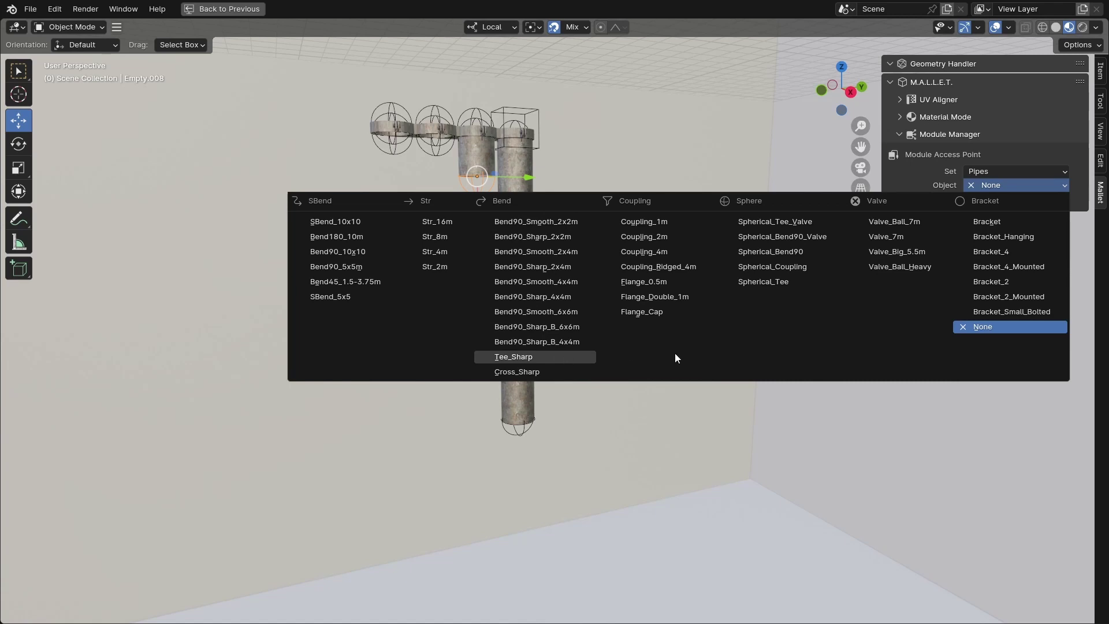
click(342, 282)
middle_drag(466, 324, 621, 207)
click(521, 252)
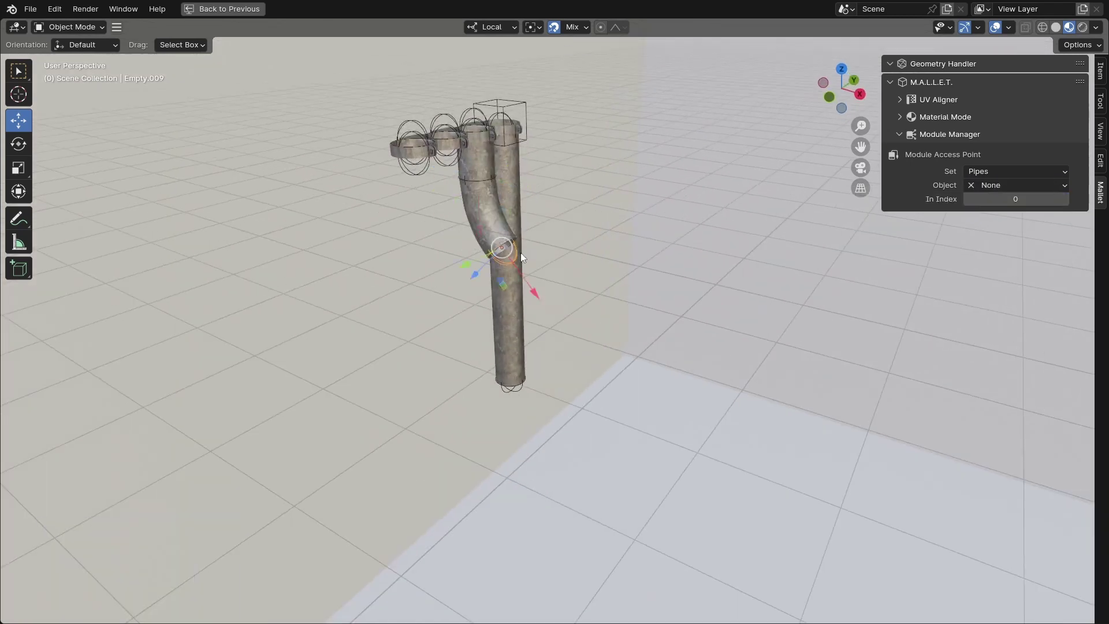
Try Bend90_10x10 and Str_2m on the open end of the 45-degree bend
click(1008, 186)
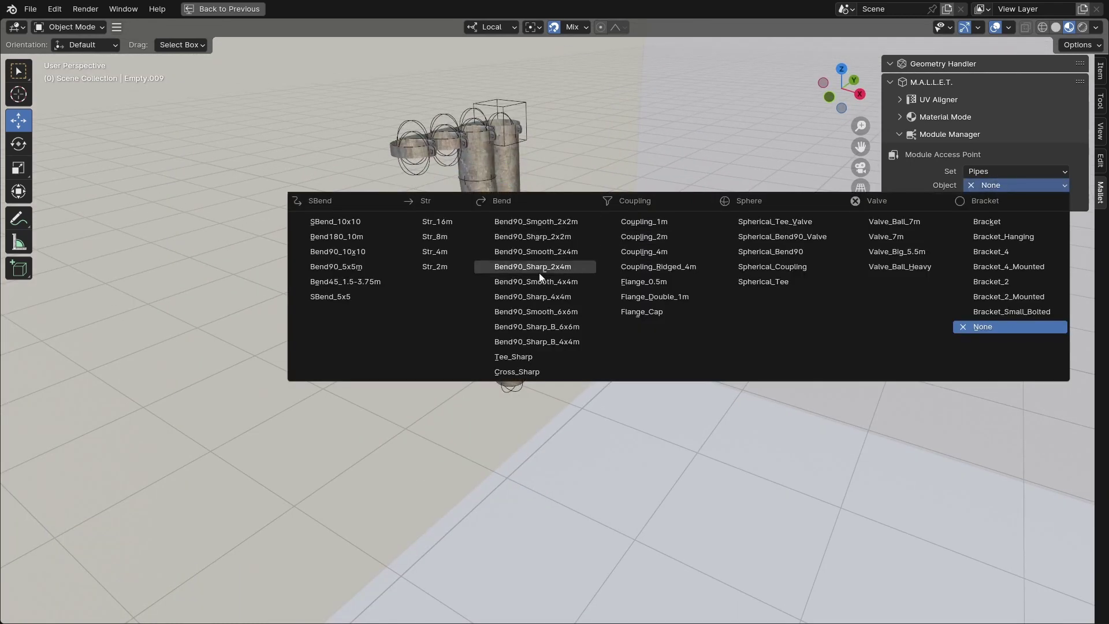
click(359, 254)
click(983, 187)
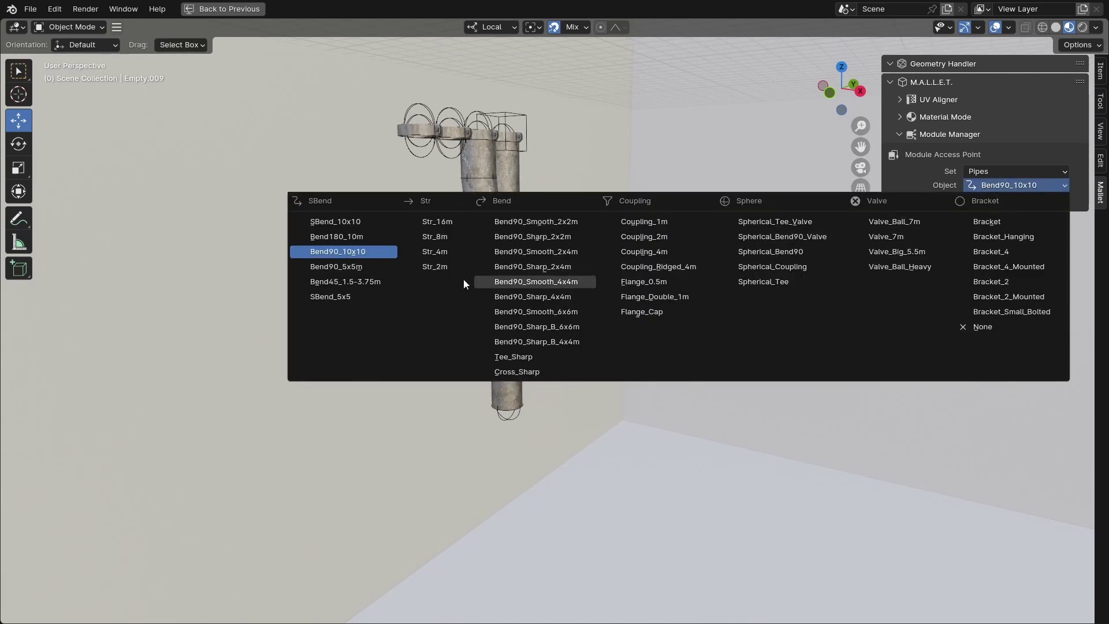
click(434, 266)
Put Coupling_1m on the open end of the 45-degree bend and attach Str_2m to the coupling
click(983, 185)
click(644, 222)
click(1008, 185)
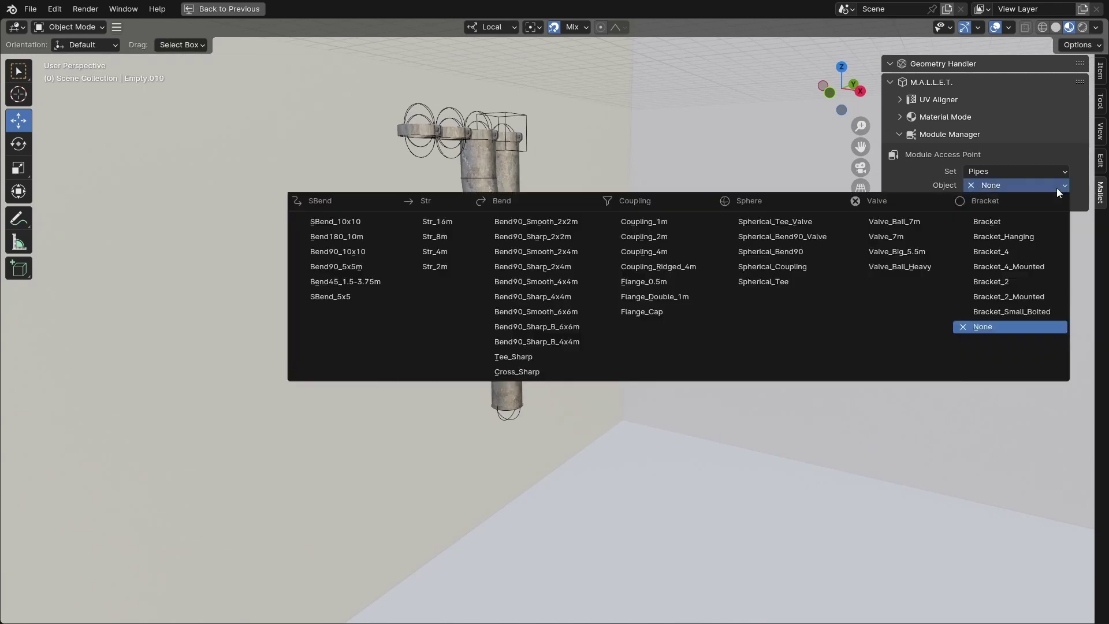
click(437, 265)
Attach Coupling_1m to the free end of the Str_2m pipe and continue it with Bend45_1.5-3.75m
click(548, 303)
click(983, 185)
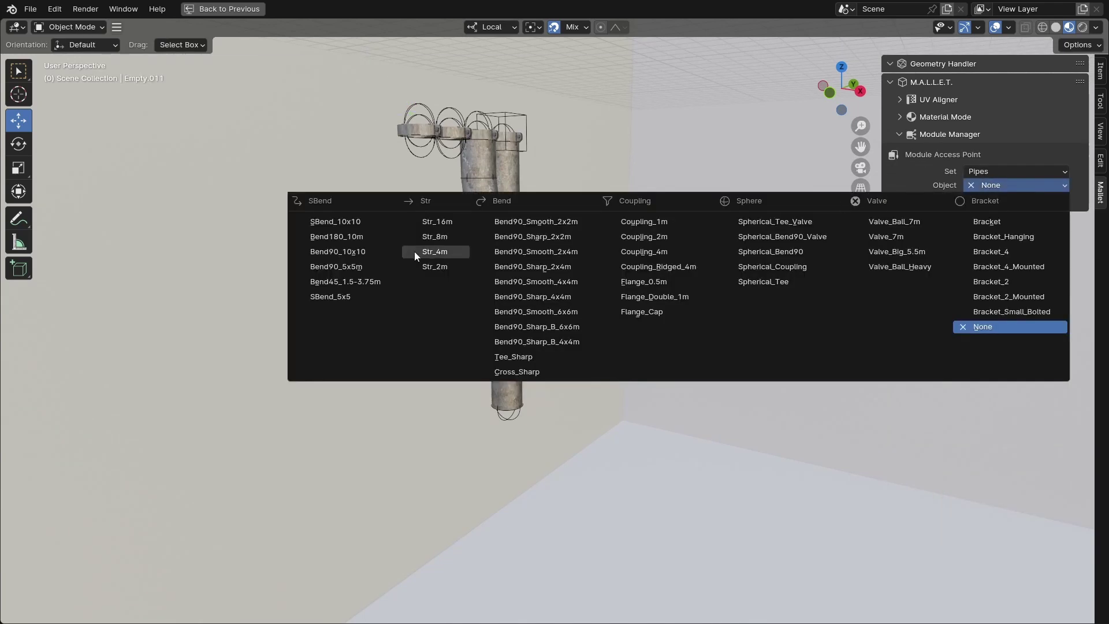
click(645, 221)
click(979, 185)
click(330, 296)
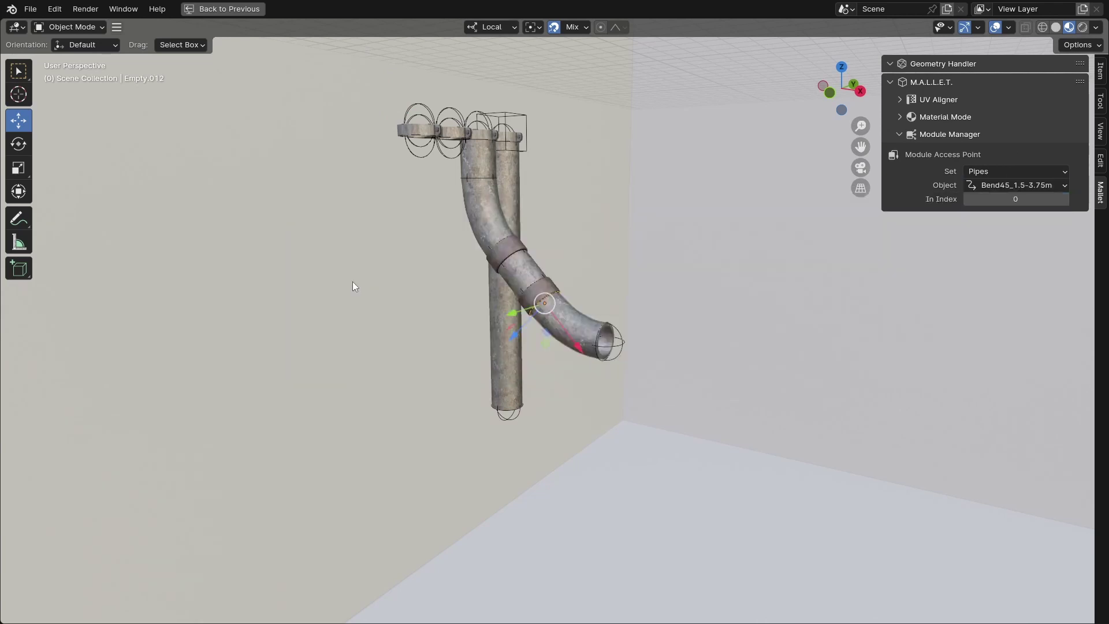
Attach Coupling_1m to the open end of the second 45-degree bend
click(603, 343)
click(983, 184)
click(644, 221)
click(983, 185)
click(645, 222)
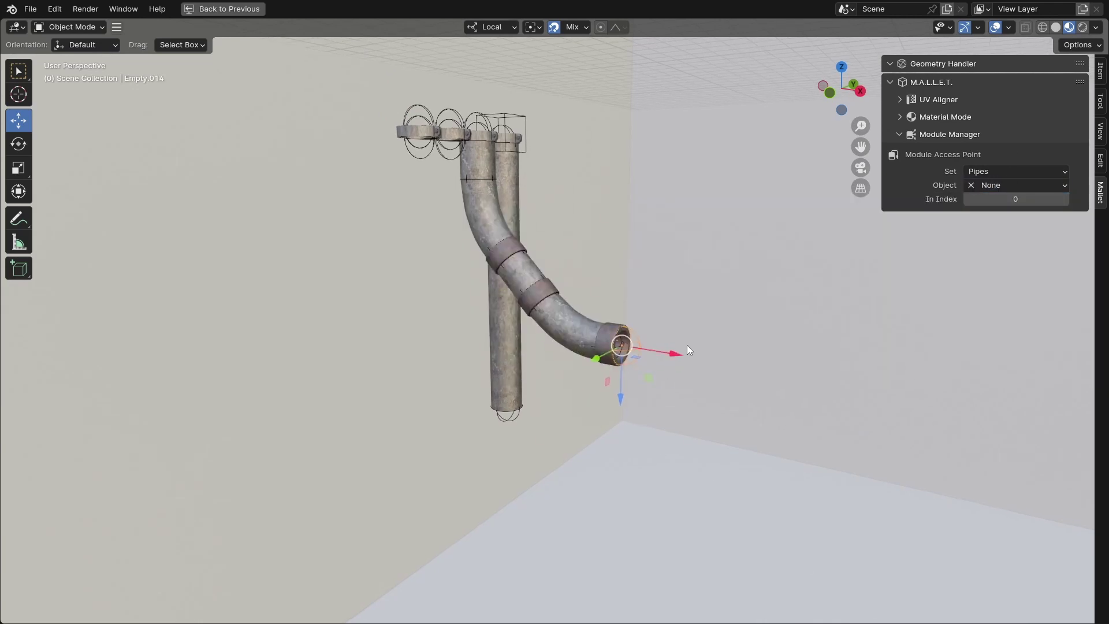
Attach Valve_Ball_7m to the last coupling and rotate its access point 180° about the X axis
click(989, 185)
click(872, 220)
middle_drag(871, 221, 711, 285)
text(r)
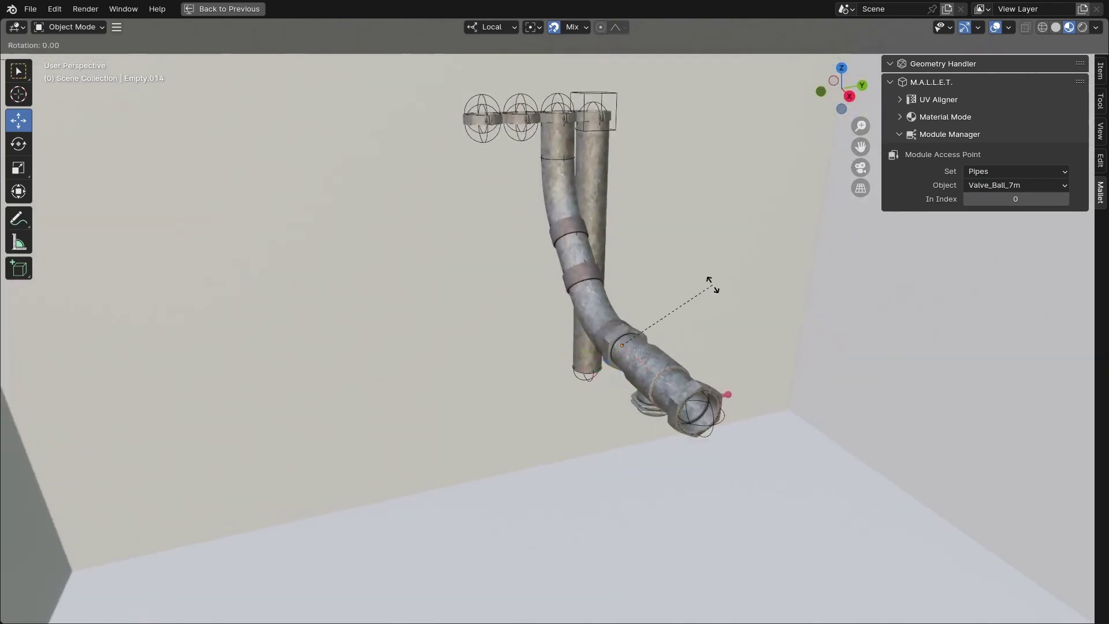
text(x180)
key(Return)
Select the Module Spawner at the brackets and set its access point size to 1.30
middle_drag(684, 429, 719, 384)
shift+middle_drag(719, 381, 755, 324)
click(680, 331)
click(473, 345)
click(472, 343)
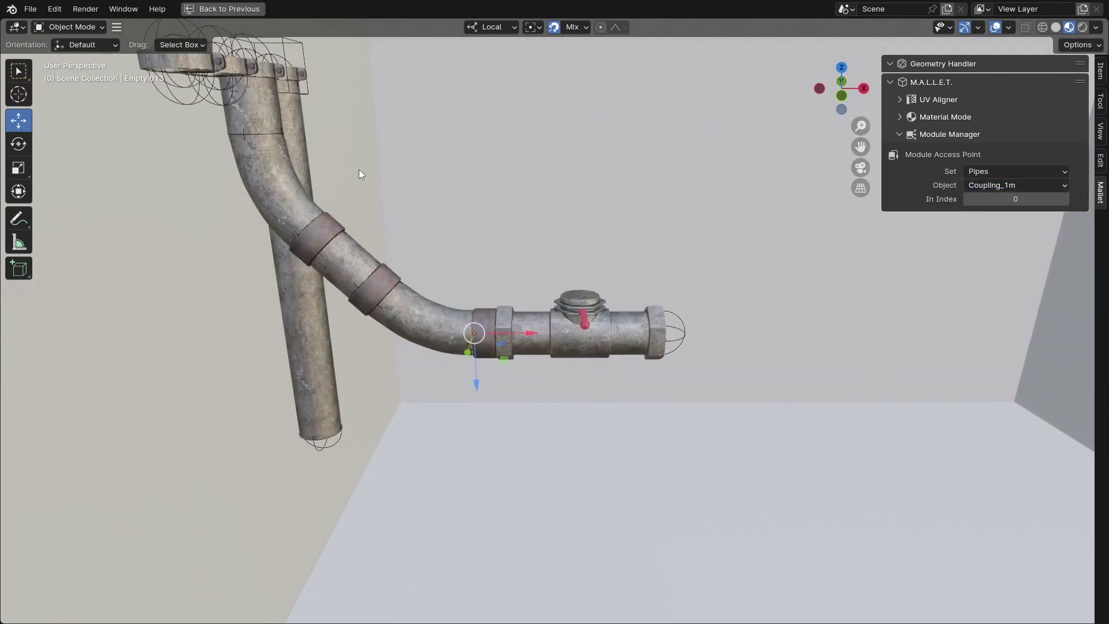
click(300, 87)
drag(1008, 234, 1032, 233)
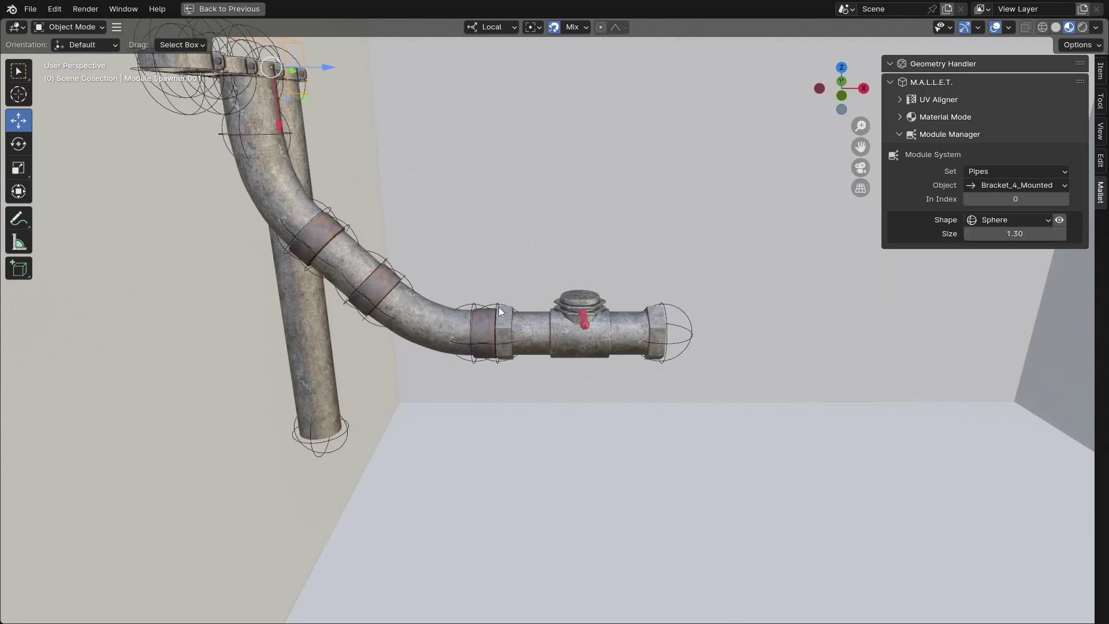
Select the access point carrying the ball valve and replace the valve with Valve_7m
click(498, 304)
ctrl+scroll(1032, 186, down, 2)
ctrl+scroll(1031, 186, up, 1)
middle_drag(809, 260, 803, 237)
ctrl+scroll(995, 186, down, 1)
click(1002, 185)
click(805, 236)
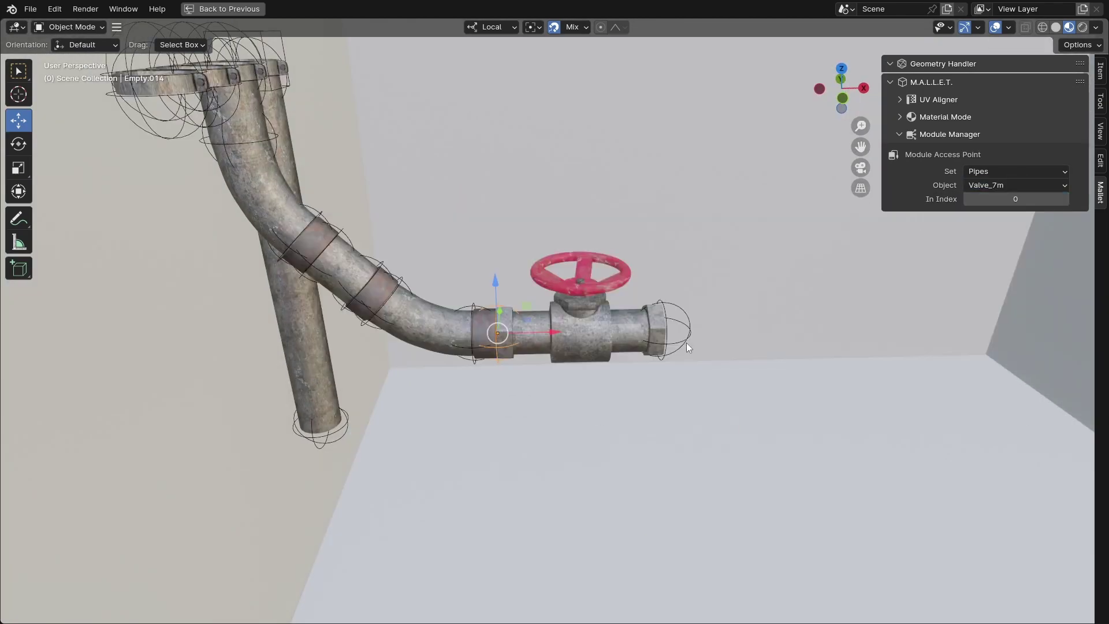
Attach Bend90_Smooth_4x4m to the open end of Valve_7m and rotate its access point 180° about the local X axis
click(989, 184)
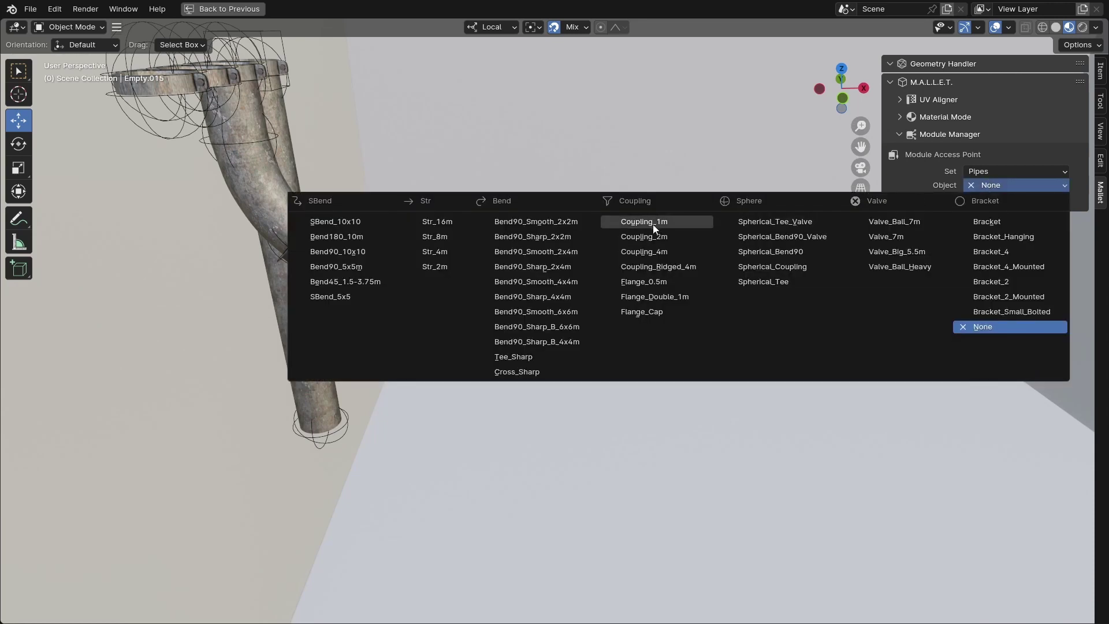
click(536, 281)
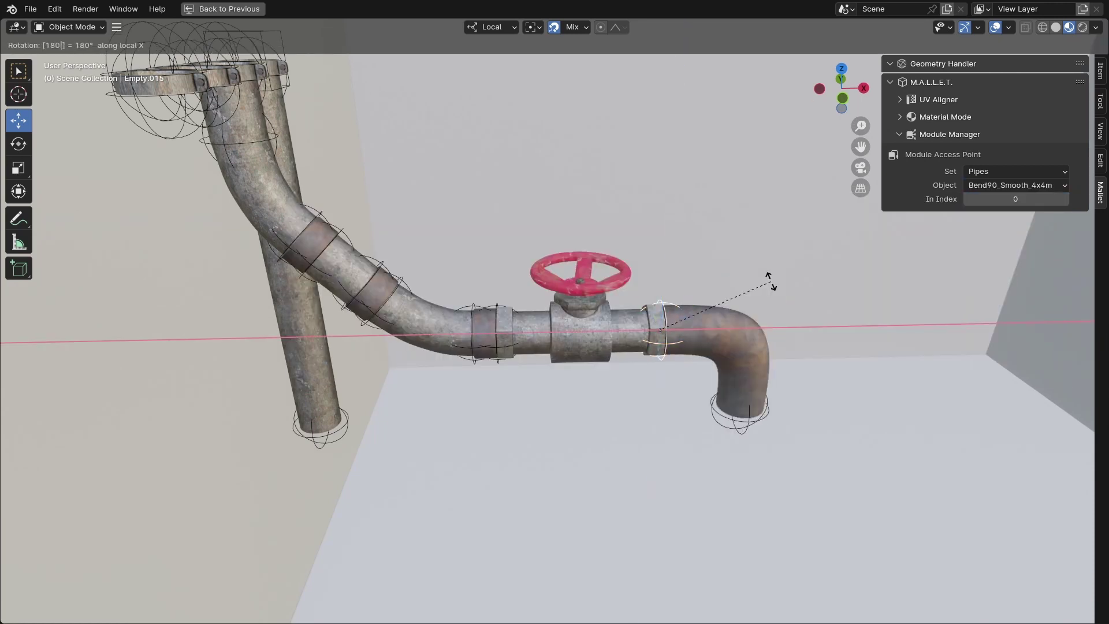
click(768, 278)
Attach the straight pipe Str_8m to the downward end of the smooth 90-degree bend
click(998, 186)
click(435, 252)
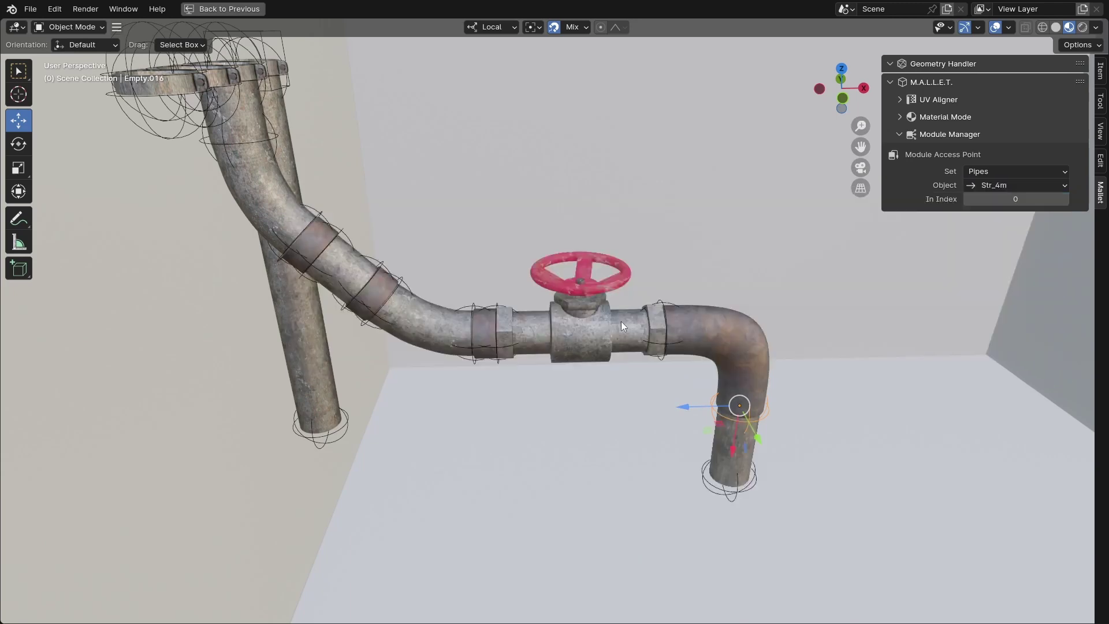
middle_drag(768, 387, 439, 344)
ctrl+scroll(1005, 186, up, 1)
ctrl+scroll(1006, 186, down, 2)
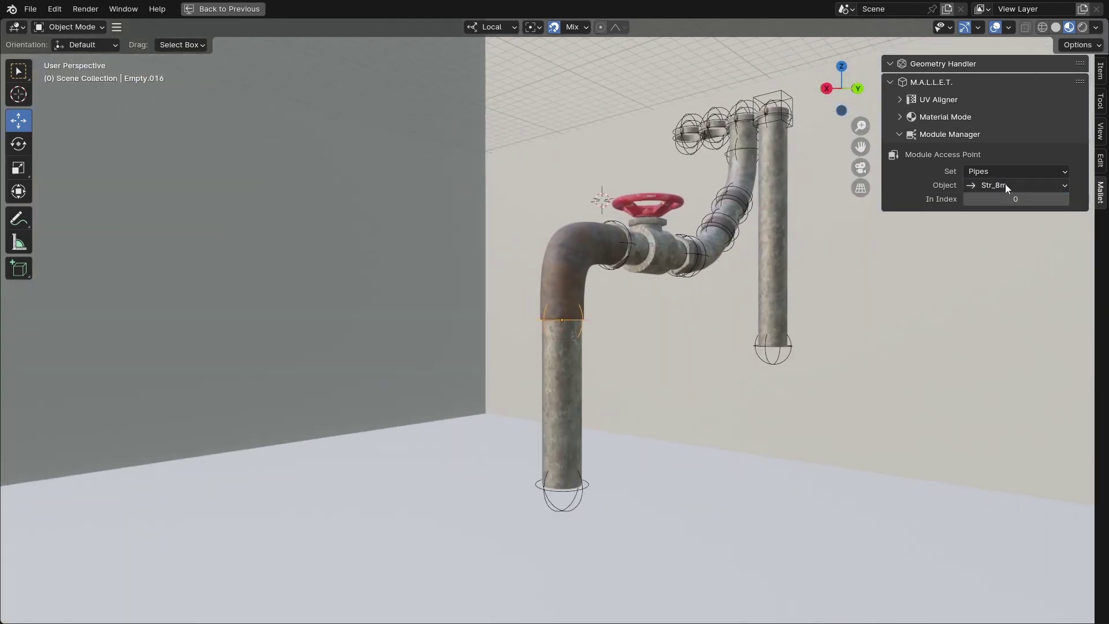
Extend the vertical pipe hanging from the bracket with Coupling_4m followed by the straight piece Str_2m
click(777, 358)
click(998, 185)
click(635, 252)
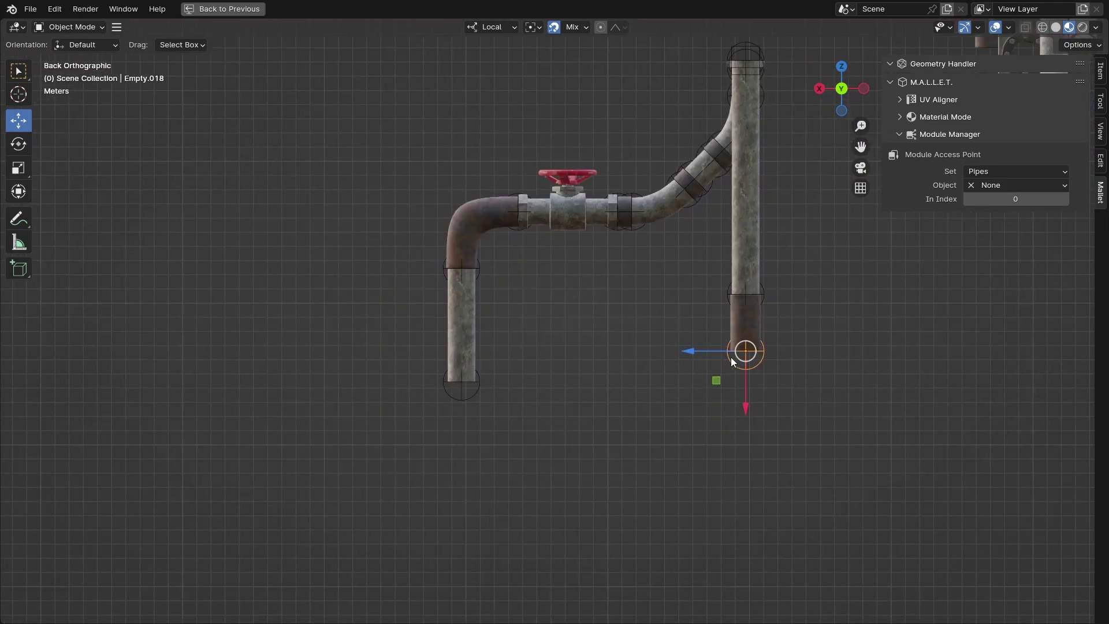
click(998, 185)
click(435, 237)
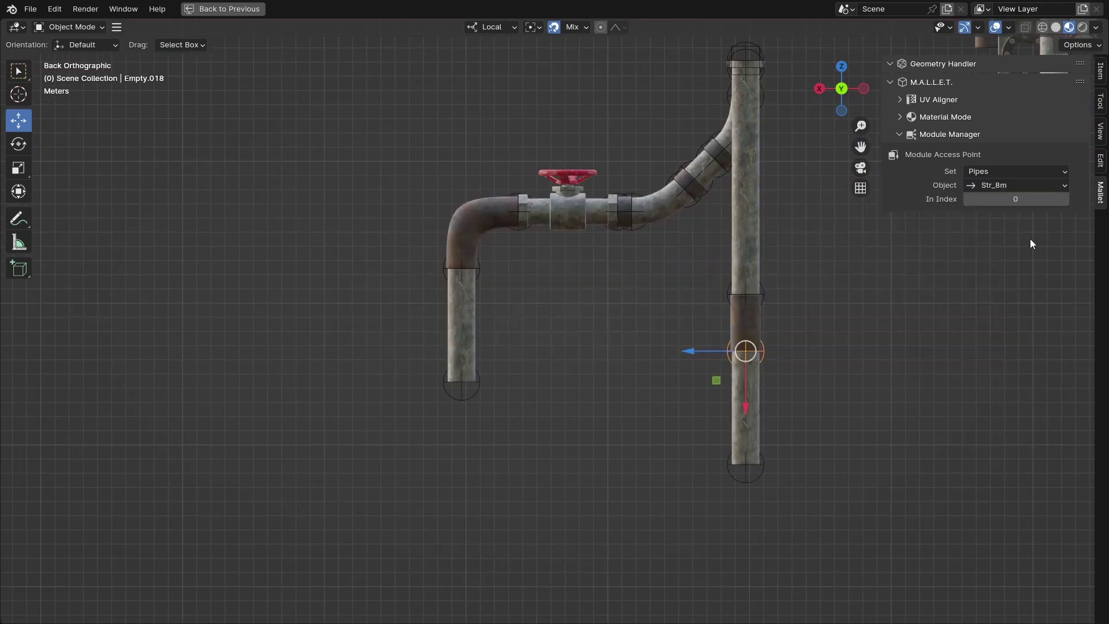
ctrl+scroll(1010, 184, down, 2)
scroll(1029, 434, up, 3)
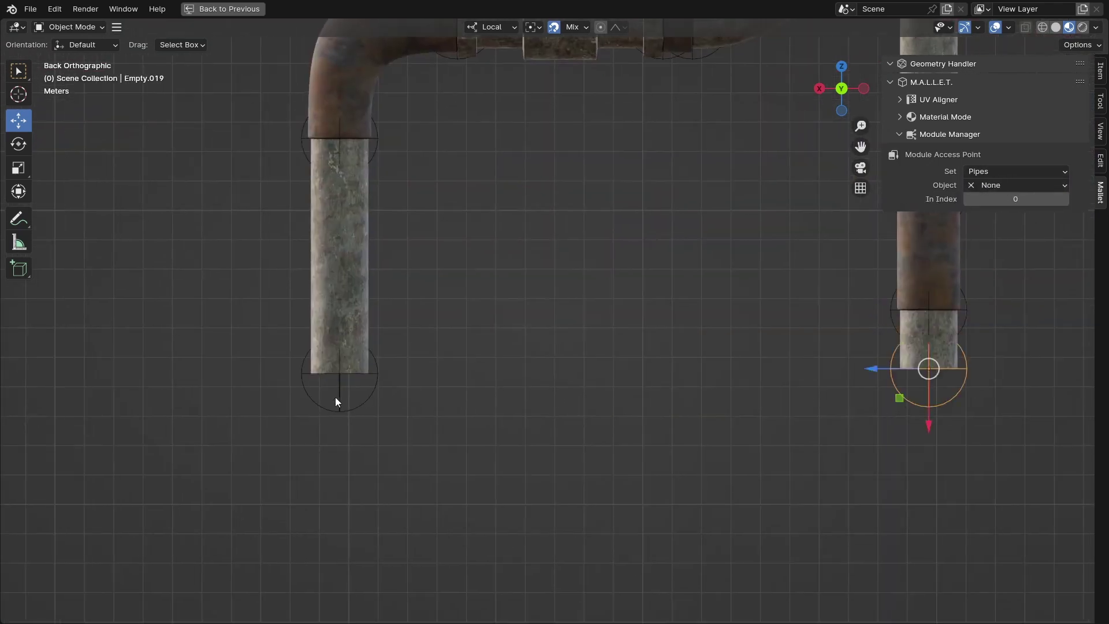
Attach Coupling_1m to the lower ends of both vertical pipes
click(337, 399)
click(1008, 185)
click(646, 224)
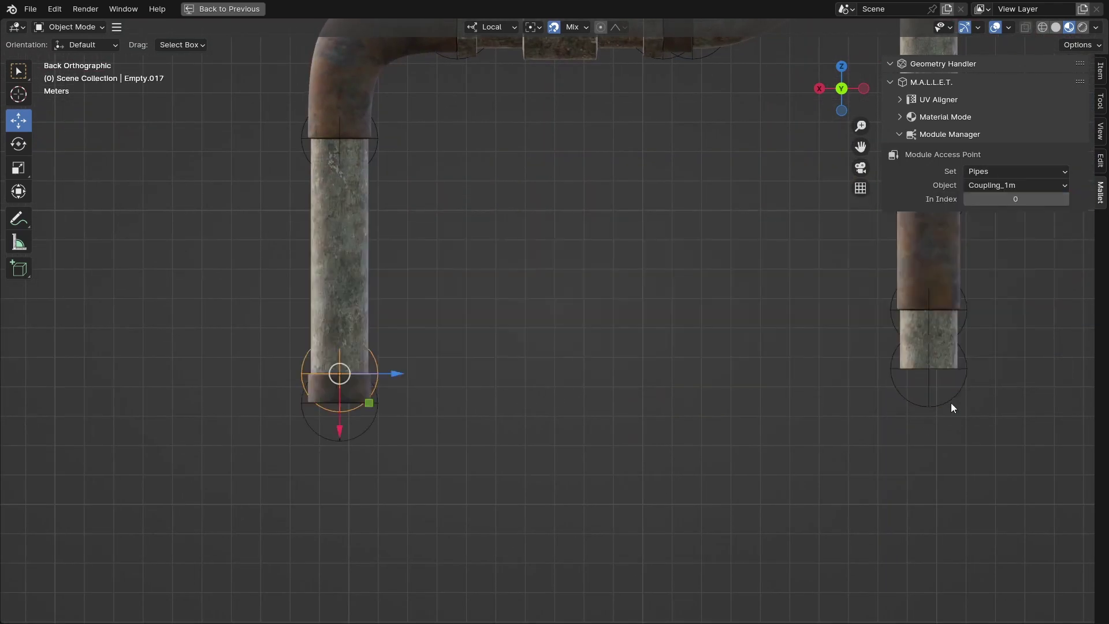
click(1008, 185)
click(650, 223)
scroll(580, 383, down, 2)
click(483, 406)
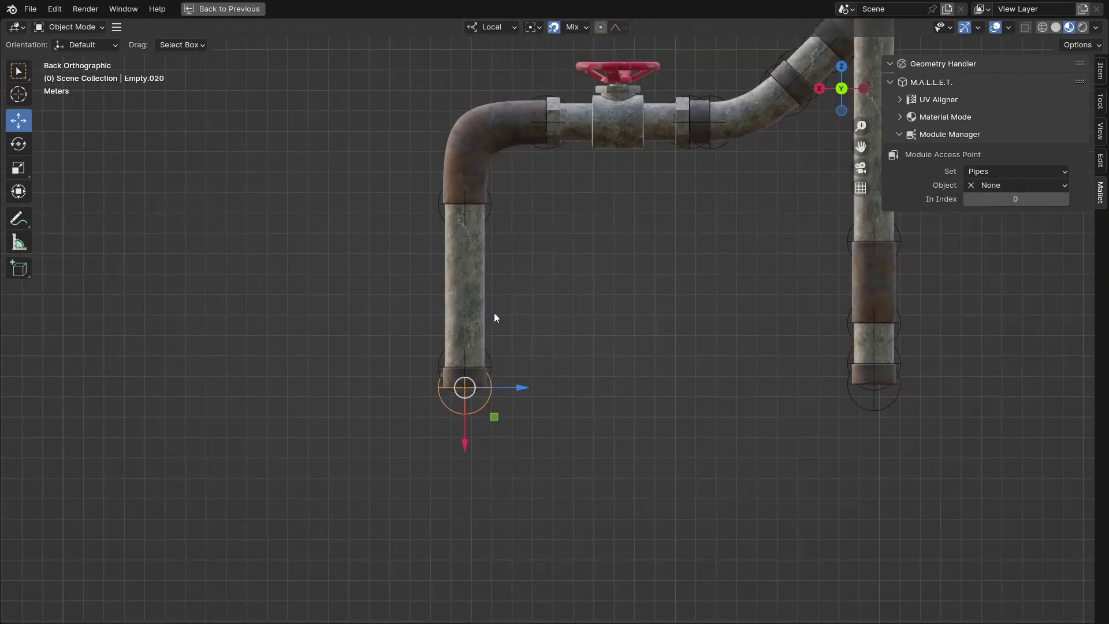
Attach the straight pipe Str_4m to the upper access point of the outermost bracket
middle_drag(494, 313, 633, 312)
click(514, 236)
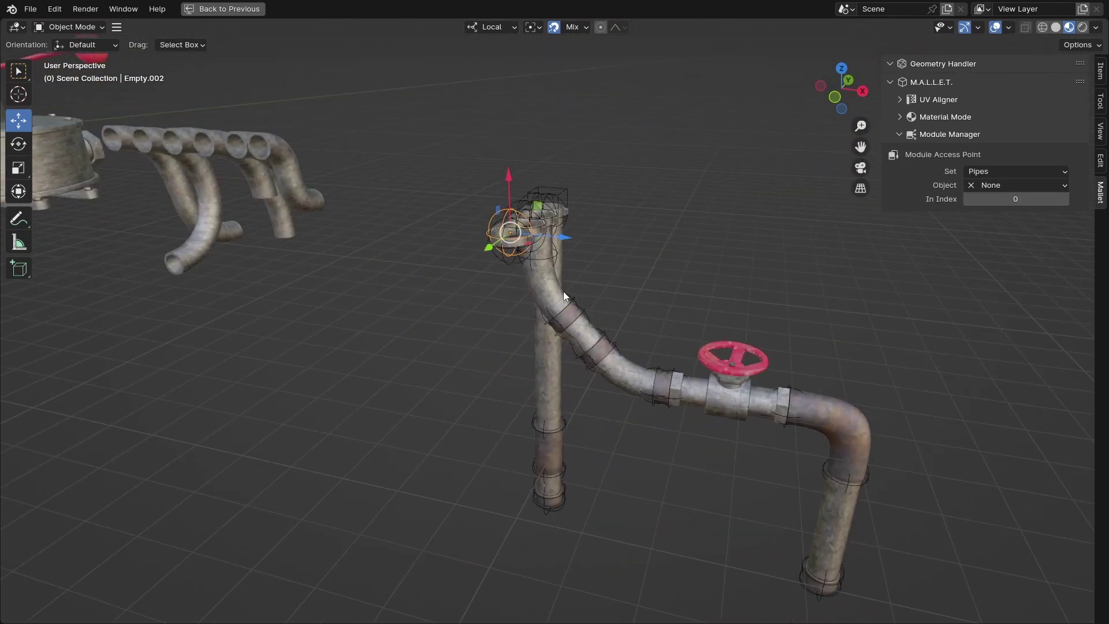
scroll(564, 294, up, 3)
click(1009, 185)
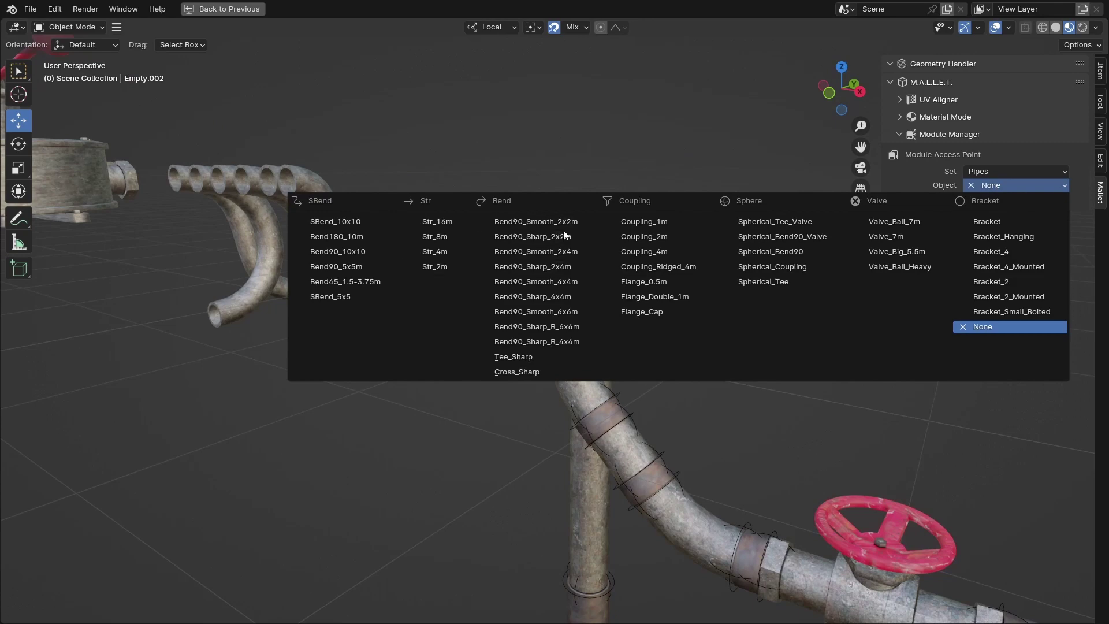
click(565, 235)
middle_drag(565, 234, 601, 231)
click(1008, 185)
click(454, 236)
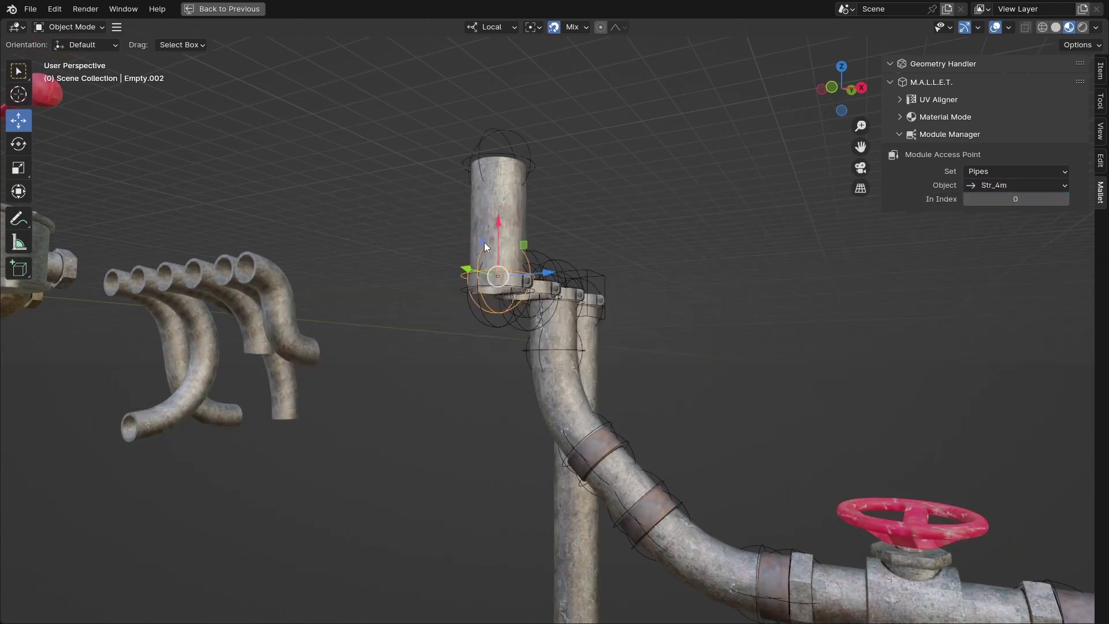
Attach Bend90_Sharp_2x4m to the top of the upright pipe and change its In Index
middle_drag(484, 247, 500, 277)
click(519, 186)
click(1005, 184)
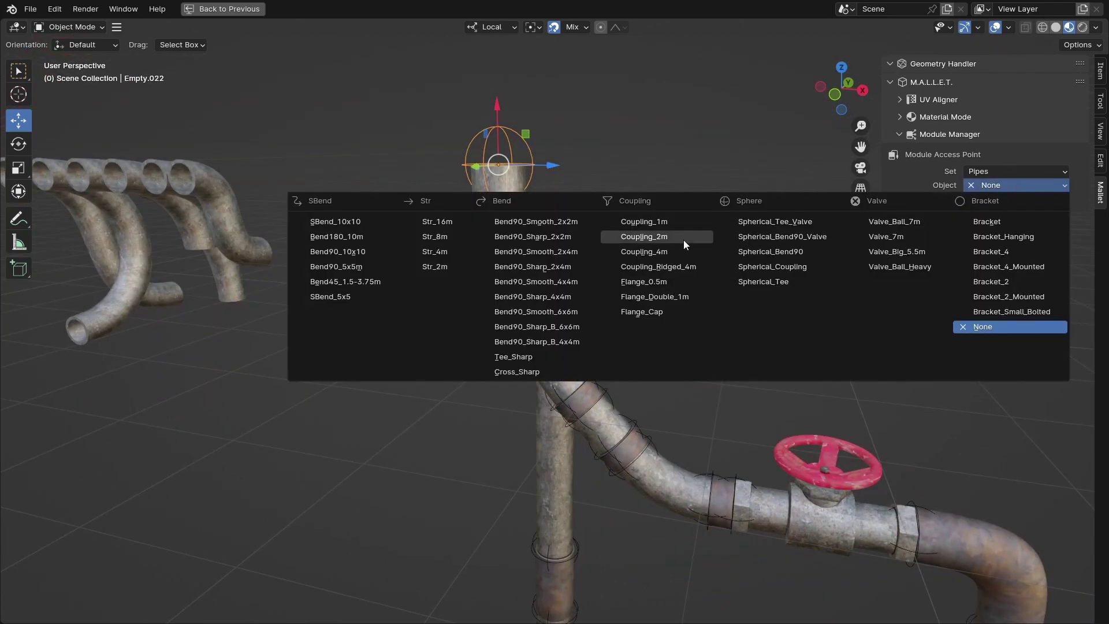
click(577, 267)
middle_drag(577, 267, 494, 217)
click(1064, 199)
Attach a short straight pipe to the underside access point of the outermost bracket
middle_drag(569, 248, 569, 283)
click(472, 302)
click(993, 184)
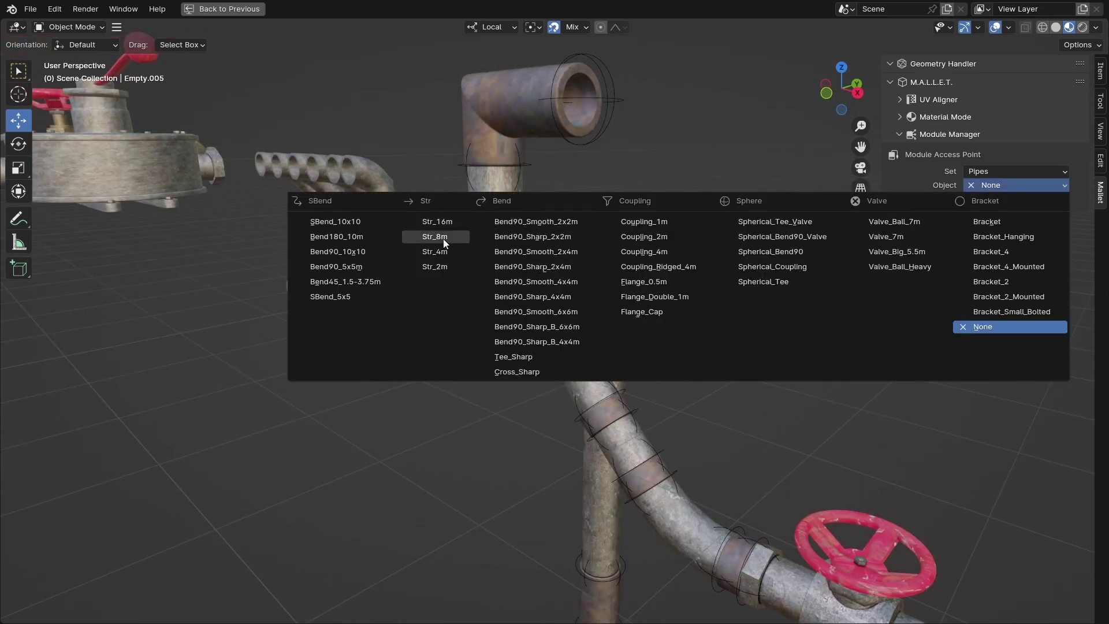
click(443, 238)
middle_drag(442, 238, 606, 330)
Attach Bend90_Sharp_B_6x6m below the new straight pipe and rotate its access point -90° about the Z axis
click(1017, 185)
click(562, 322)
key(r)
key(z)
key(minus)
key(9)
key(0)
key(Return)
scroll(607, 329, down, 2)
Attach Bend45_1.5-3.75m to the horizontal end of the sharp bend and rotate its access point 90° about the X axis
click(494, 426)
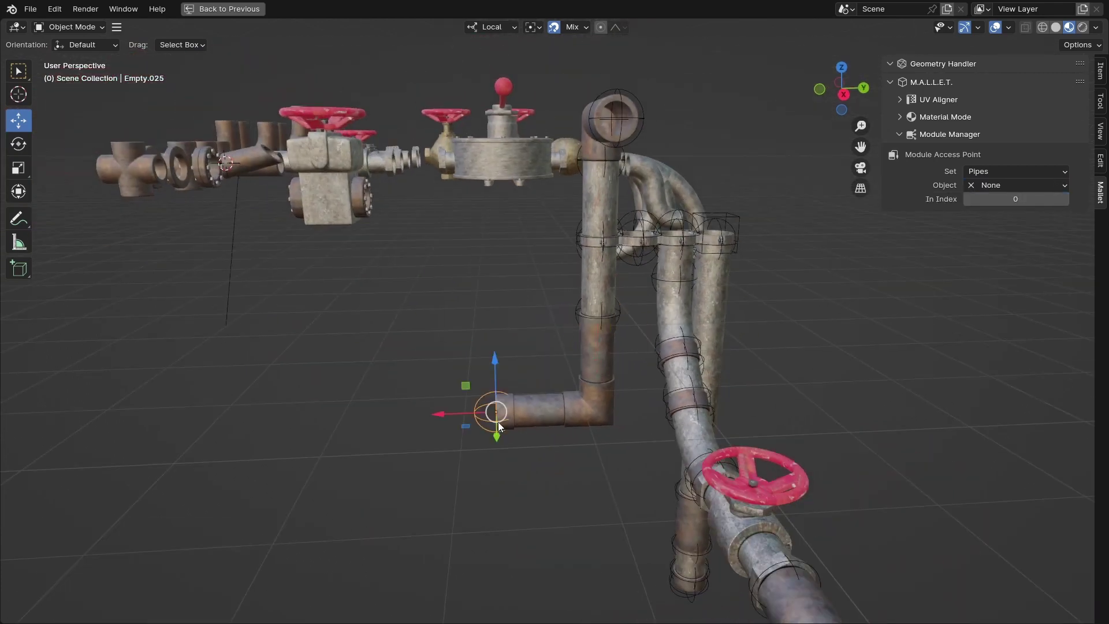
click(1012, 188)
click(359, 280)
key(r)
key(x)
middle_drag(360, 280, 526, 307)
key(9)
key(0)
key(Return)
Attach Spherical_Tee_Valve to the 45-degree bend's open end and rotate its access point -90° about the local X axis
click(471, 347)
click(485, 353)
click(994, 188)
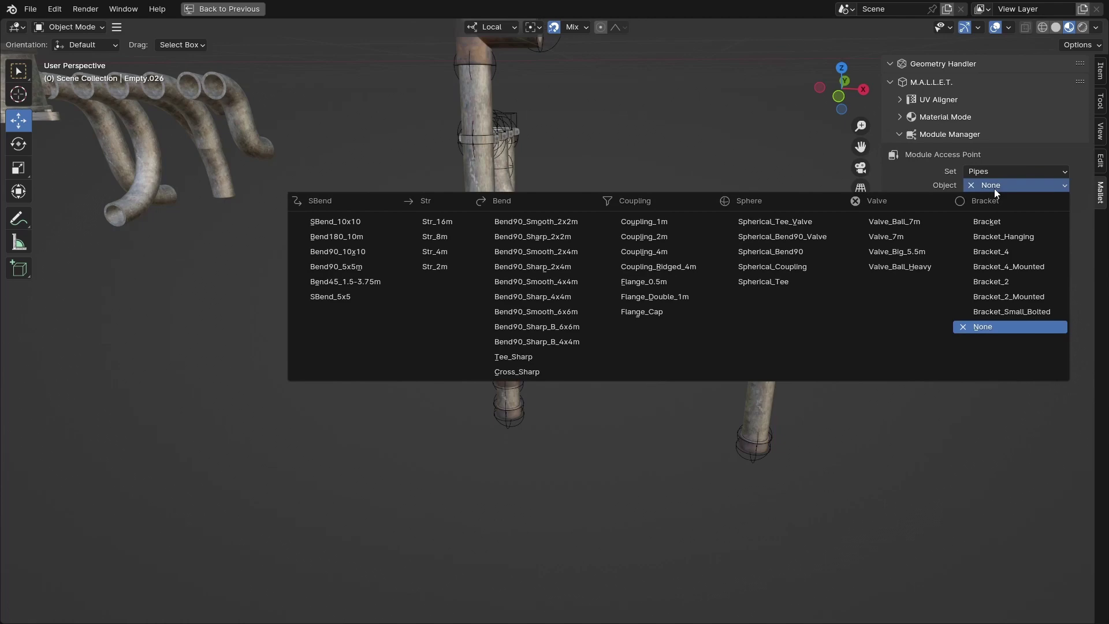
click(809, 224)
middle_drag(795, 237, 429, 299)
key(r)
key(x)
key(minus)
key(9)
key(0)
key(Return)
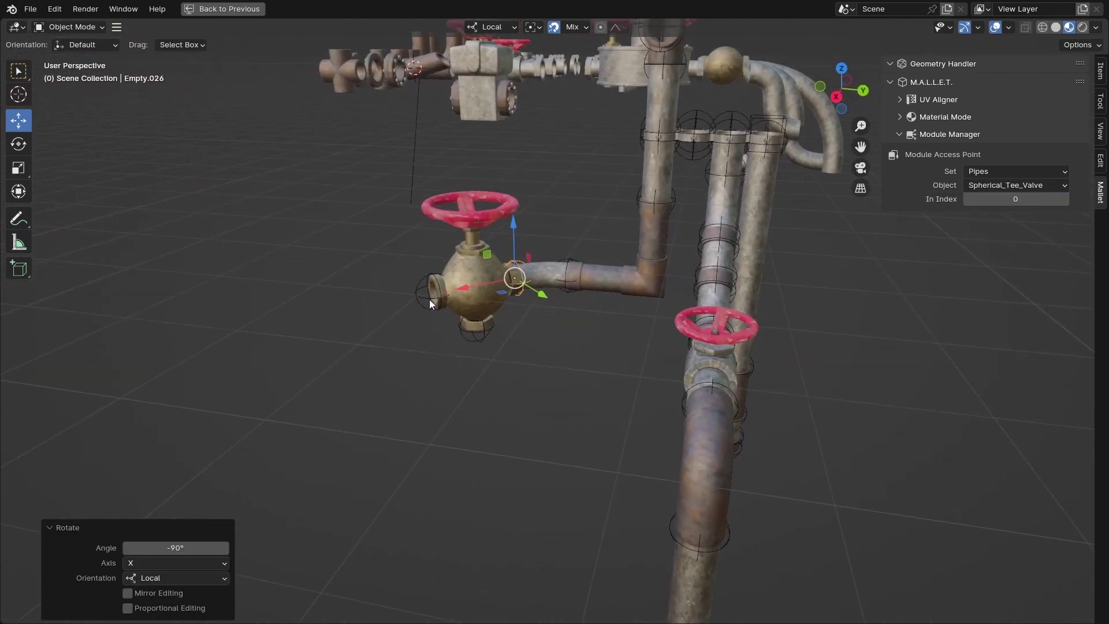
Attach Str_2m to the spherical tee valve's side outlet and add Coupling_1m to its end
click(429, 299)
click(999, 185)
click(422, 265)
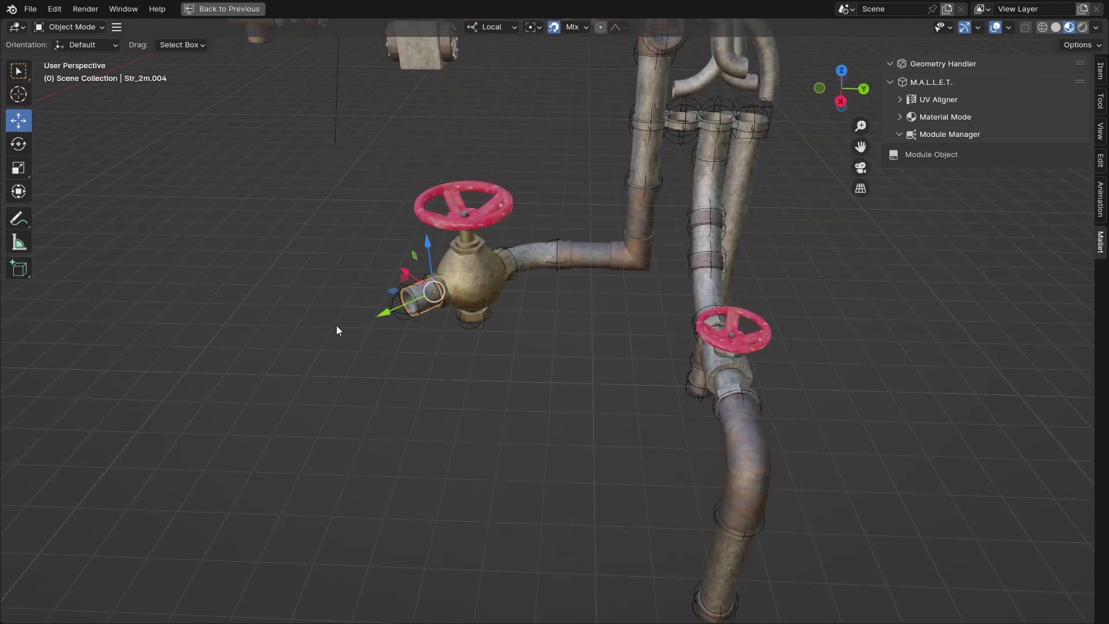
click(412, 301)
click(998, 185)
click(667, 221)
Attach Bend45_1.5-3.75m to the coupling beyond the spherical tee valve and rotate its access point 90° about X
click(998, 186)
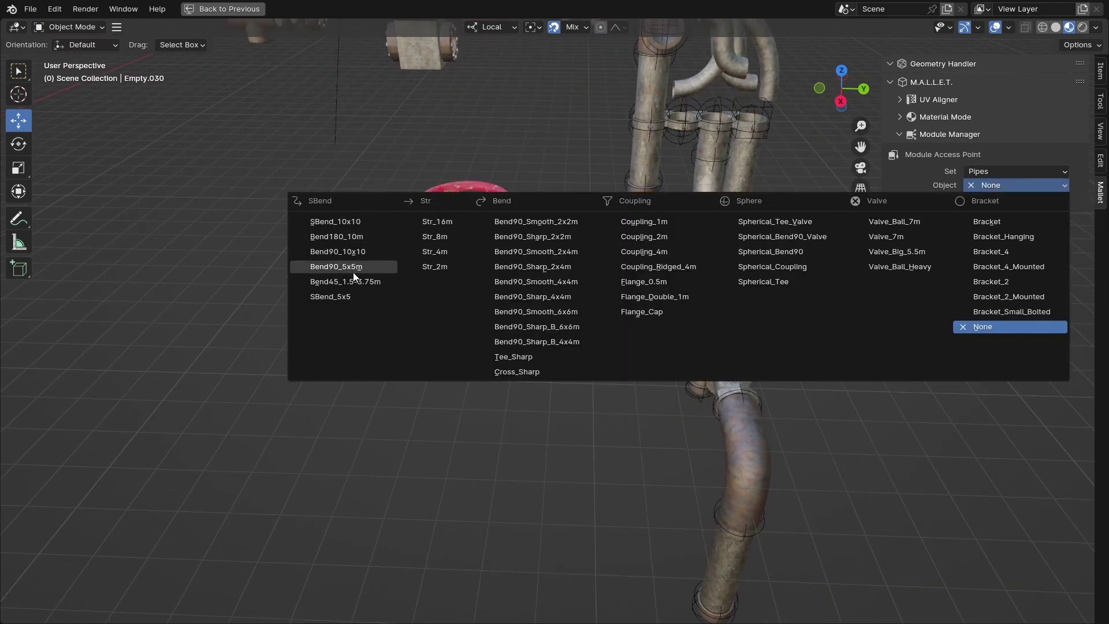
click(355, 286)
key(r)
key(x)
middle_drag(439, 274, 491, 295)
key(9)
key(0)
key(Return)
Attach Coupling_2m to the open end of the 45-degree bend beyond the spherical tee valve
click(351, 342)
middle_drag(351, 342, 399, 324)
click(998, 186)
click(650, 226)
click(978, 185)
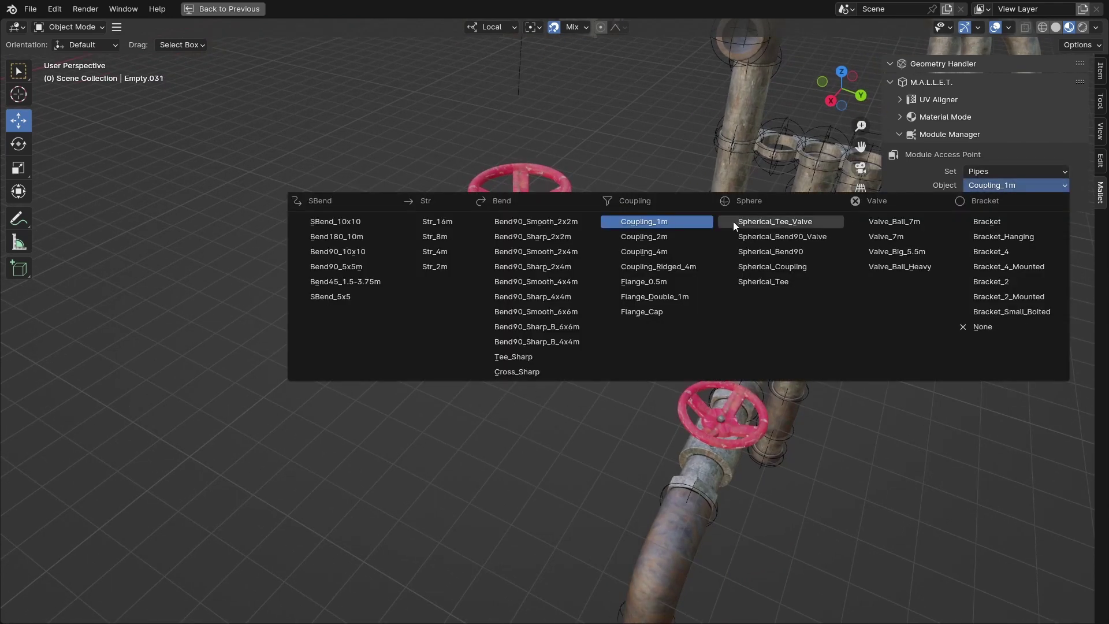
click(639, 236)
middle_drag(612, 243, 509, 245)
Extend the side branch with the straight pipe Str_8m and finish it with Bend90_Sharp_2x2m
click(442, 270)
click(999, 185)
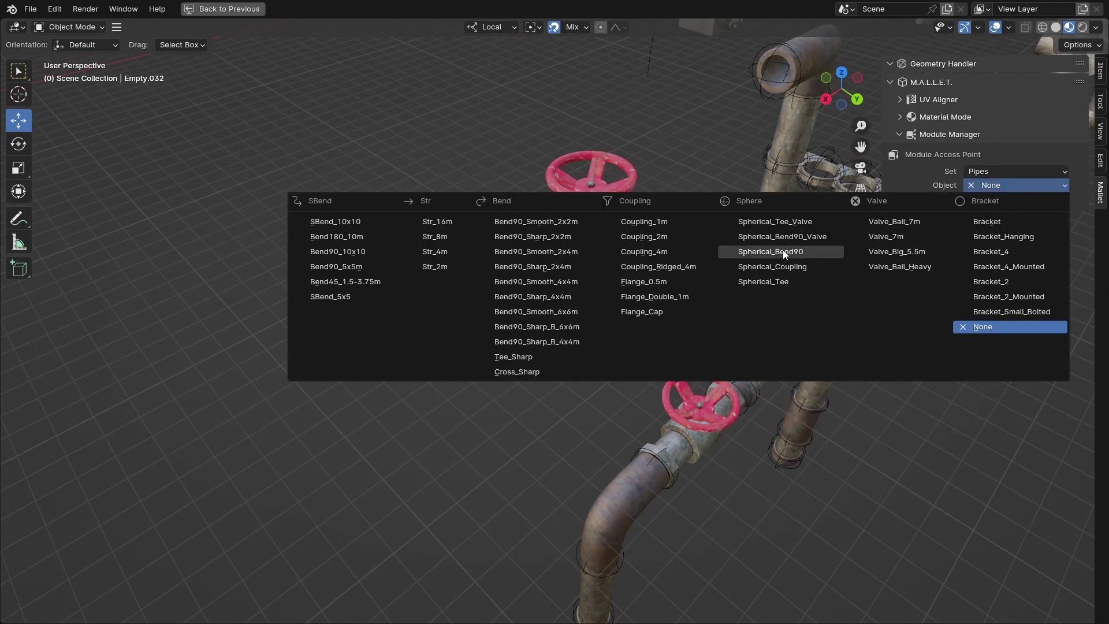
click(446, 238)
middle_drag(584, 268, 711, 276)
click(417, 336)
click(1000, 185)
click(554, 236)
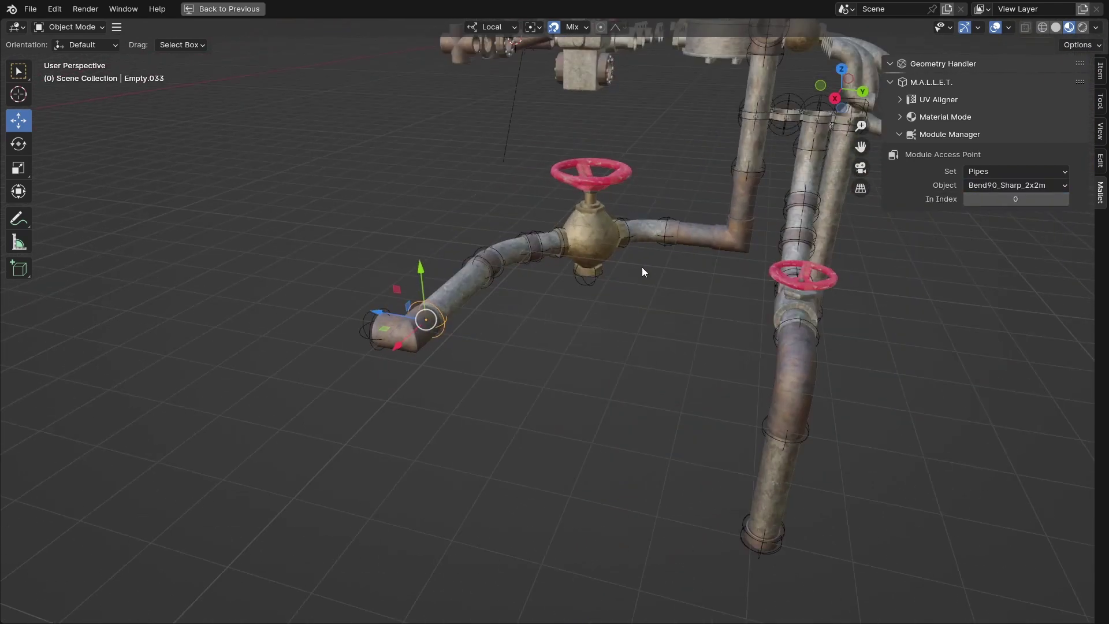
Attach the straight pipe Str_4m to the lower outlet of the spherical tee valve
middle_drag(643, 267, 605, 273)
click(601, 273)
click(999, 186)
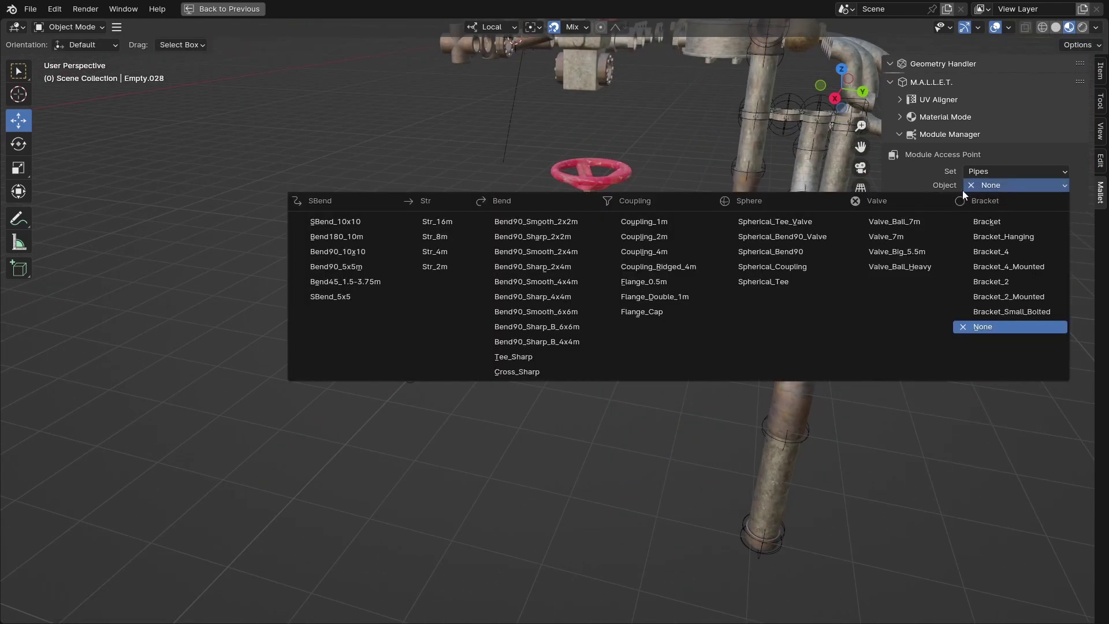
click(448, 238)
Attach Valve_Ball_7m below the straight pipe, rotate its access point -90° about Z and set In Index to 1
click(999, 185)
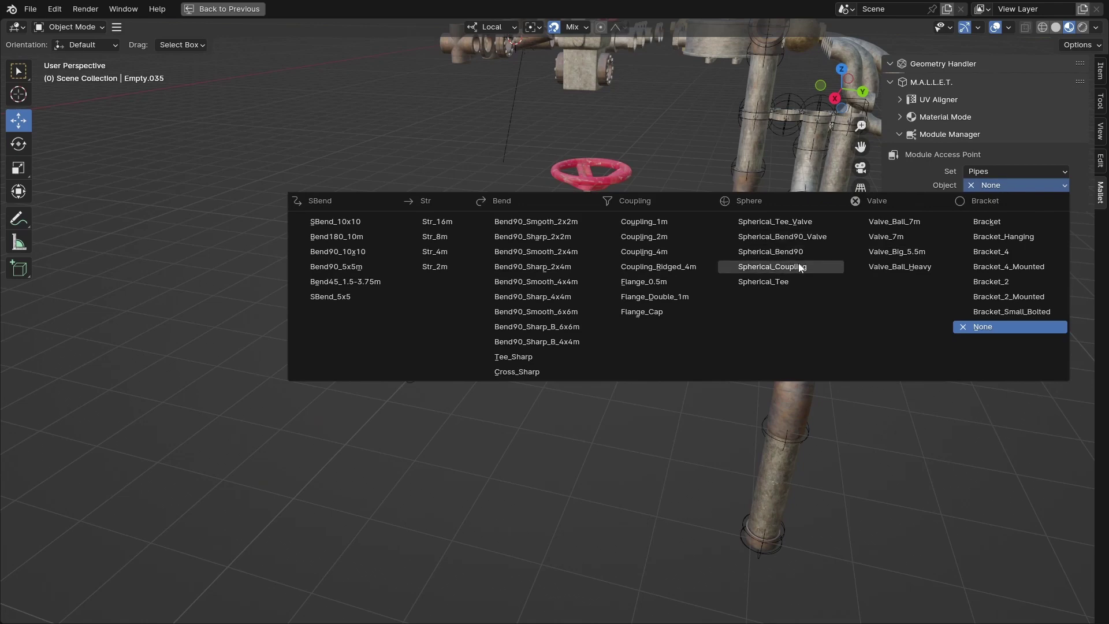
click(896, 222)
middle_drag(687, 260, 700, 279)
text(rz-90)
key(Return)
click(1067, 200)
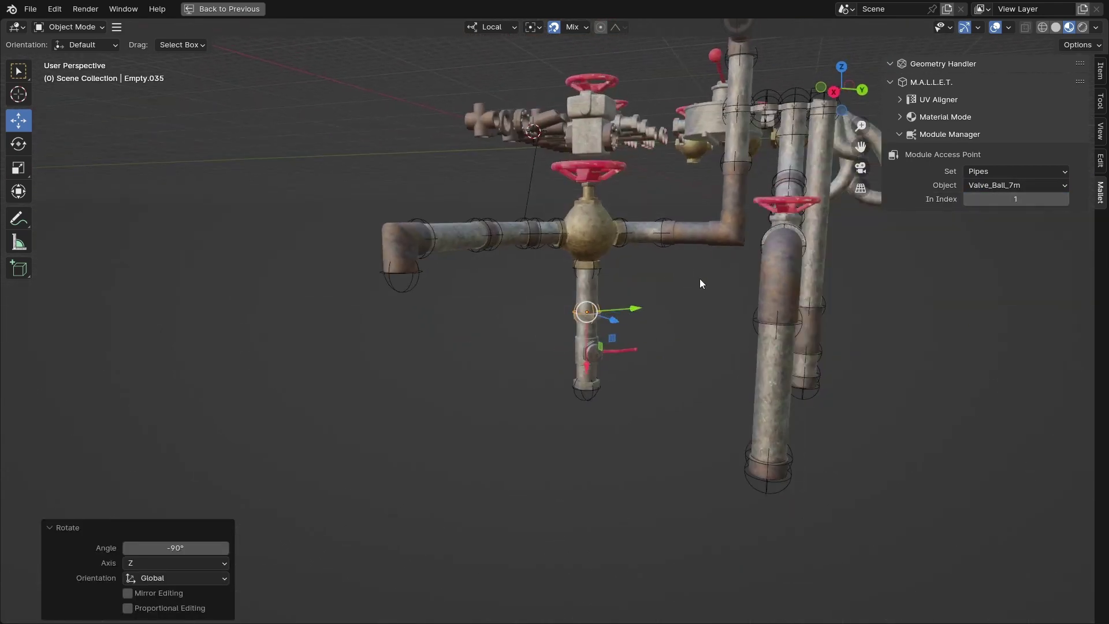
Replace the ball valve below the tee with Coupling_1m and attach Valve_Ball_7m to that coupling
click(996, 186)
click(614, 271)
click(591, 333)
click(994, 189)
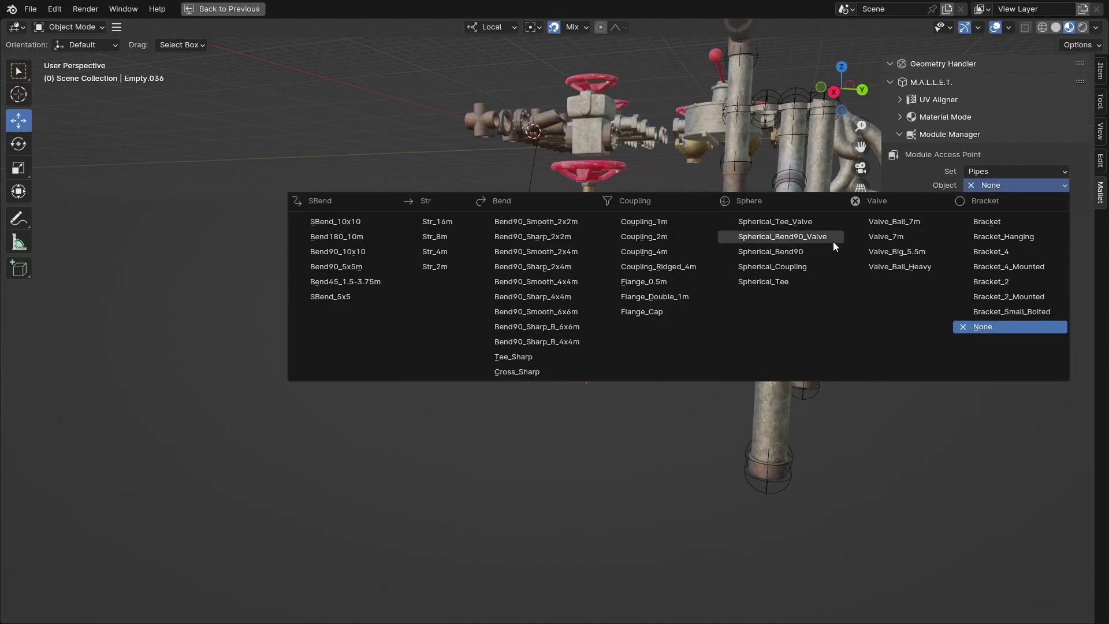
click(899, 222)
key(s)
Replace the straight pipe on the spherical tee valve's lower outlet with Str_2m
alt+middle_drag(525, 327, 557, 344)
scroll(557, 345, up, 3)
middle_drag(467, 177, 579, 159)
click(543, 95)
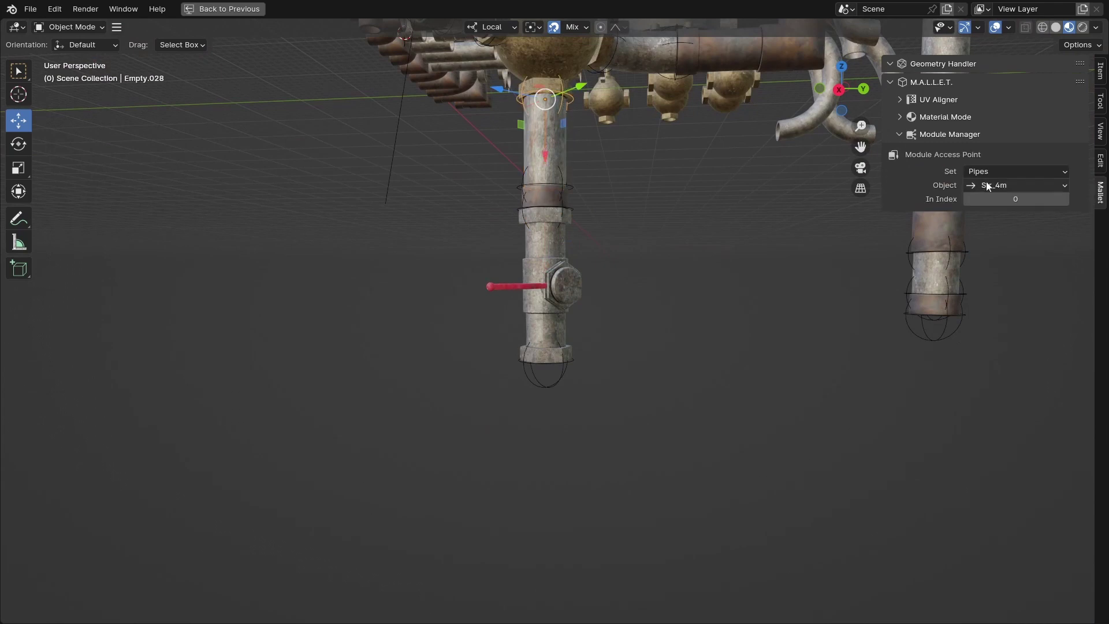
click(1017, 184)
click(433, 246)
Attach Valve_Ball_7m to the end of the shortened straight pipe and rotate its access point -90° about Z
click(557, 193)
click(966, 182)
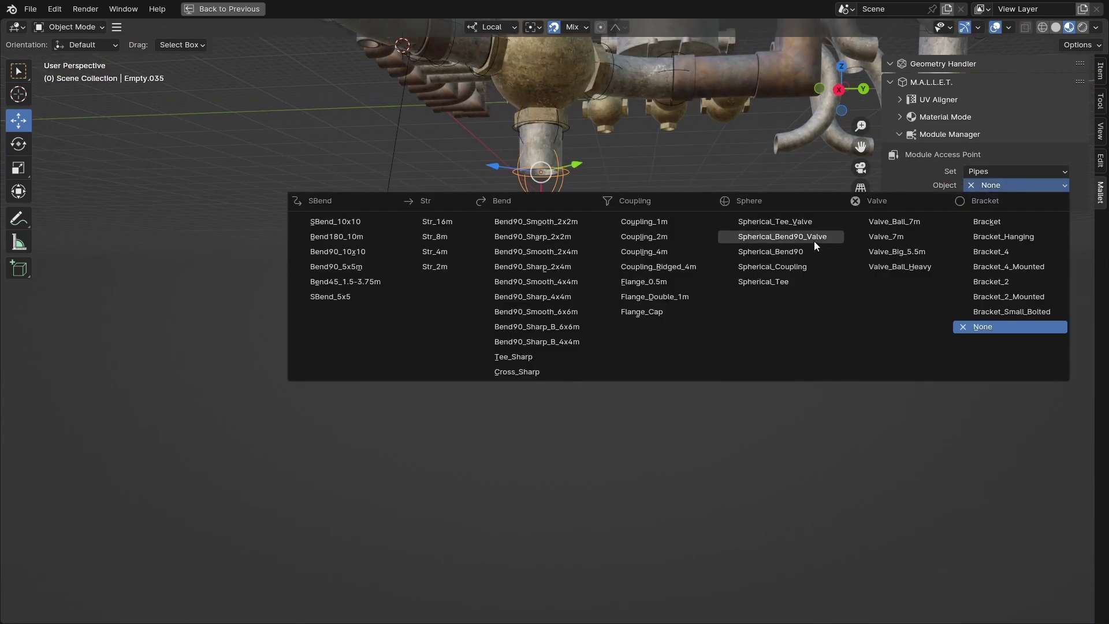
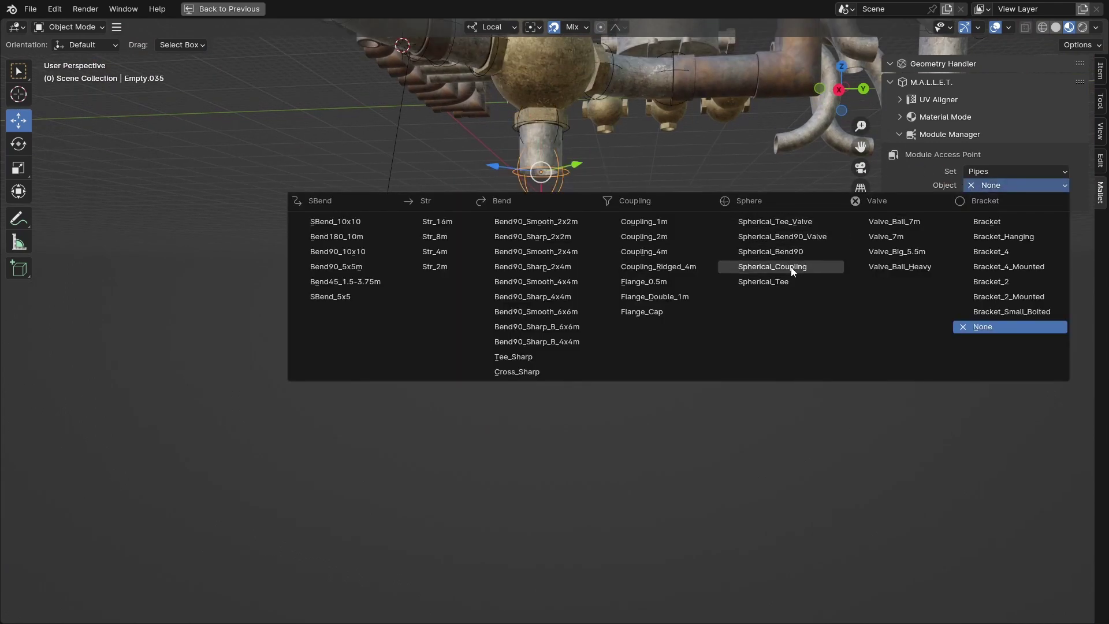
click(917, 226)
middle_drag(681, 229, 668, 268)
key(r)
key(z)
key(9)
key(0)
key(Return)
Attach Coupling_1m to the lower end of the ball valve
click(997, 185)
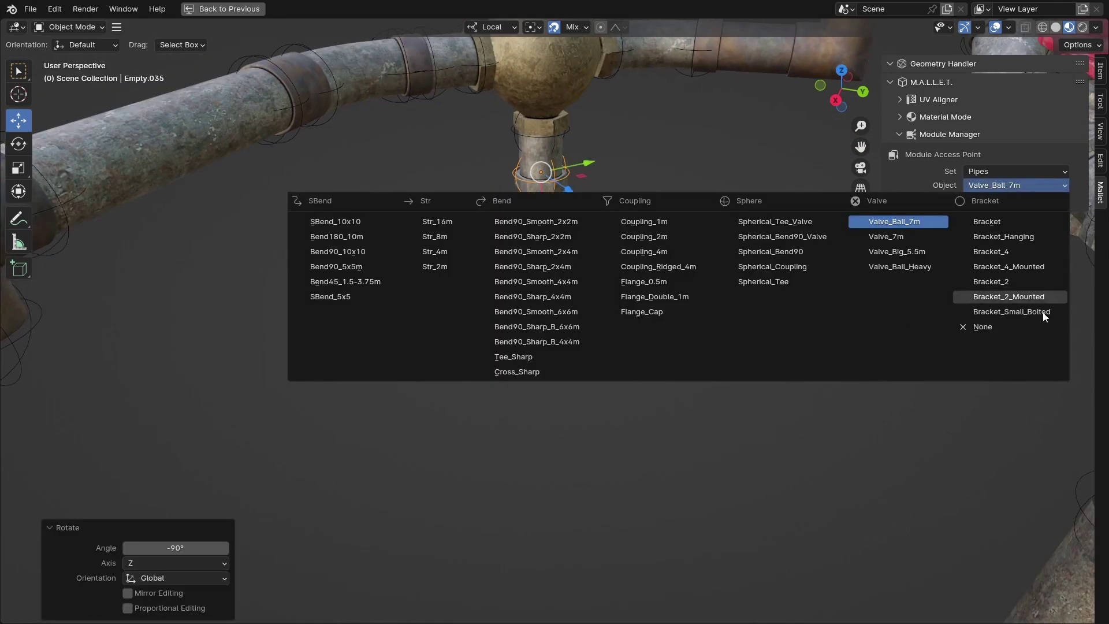
middle_drag(495, 484, 389, 435)
click(712, 290)
shift+middle_drag(475, 224, 786, 272)
click(1007, 186)
click(648, 223)
scroll(700, 275, up, 4)
scroll(700, 275, down, 4)
key(Left)
key(Down)
right_drag(786, 272, 751, 243)
click(663, 239)
middle_drag(663, 239, 687, 286)
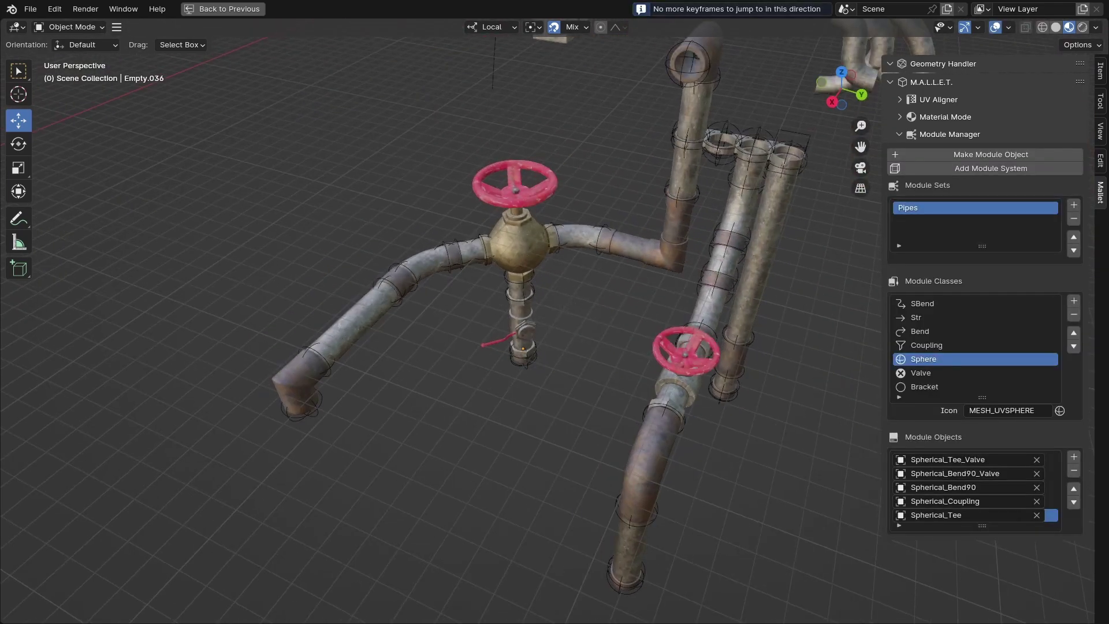
right_drag(688, 286, 734, 254)
right_drag(555, 321, 548, 318)
Attach Str_2m to the open end of the bend at the top of the tall vertical pipe
click(492, 167)
middle_drag(494, 168, 450, 158)
click(994, 186)
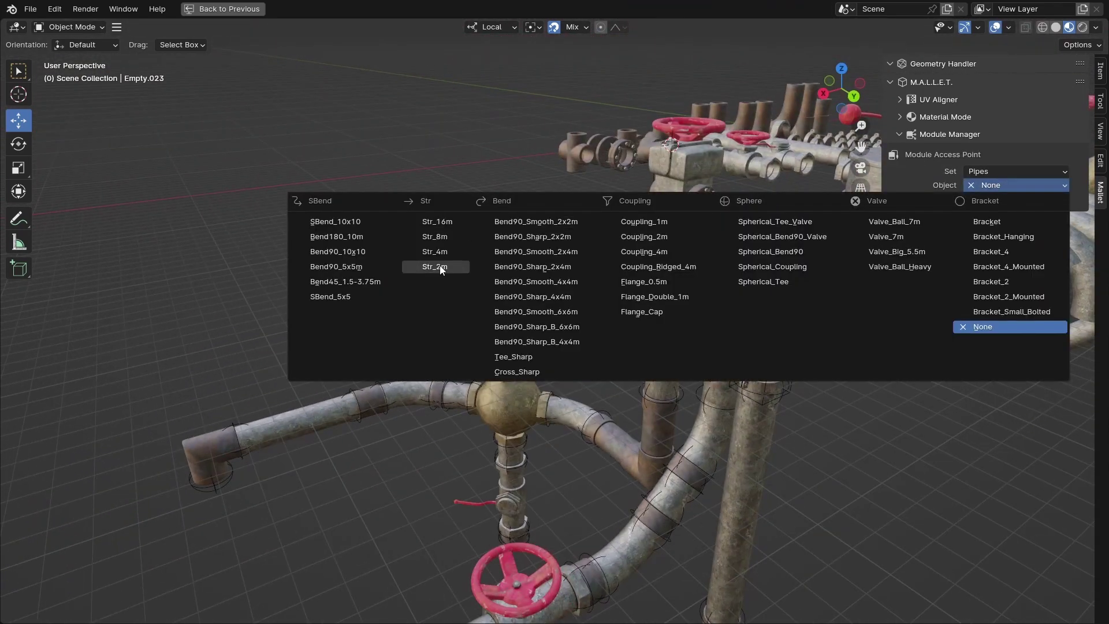
click(441, 268)
Attach Bend90_Sharp_2x4m to the new straight pipe, switch its input index and rotate its access point 180° about X
click(569, 231)
click(569, 231)
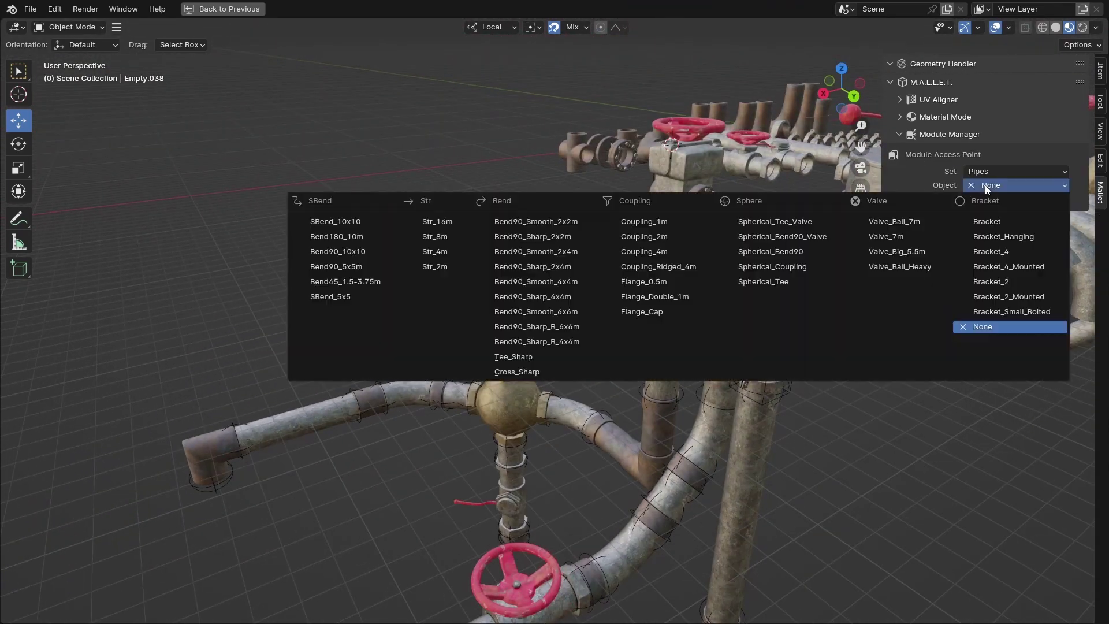
click(565, 267)
middle_drag(679, 237, 659, 300)
click(1066, 199)
middle_drag(861, 254, 893, 198)
text(r)
middle_drag(745, 242, 644, 289)
text(x180)
key(Return)
Attach SBend_10x10 to the free upper access point beside the tall pipe and rotate that access point 90° about global Z
click(641, 286)
click(987, 185)
click(356, 223)
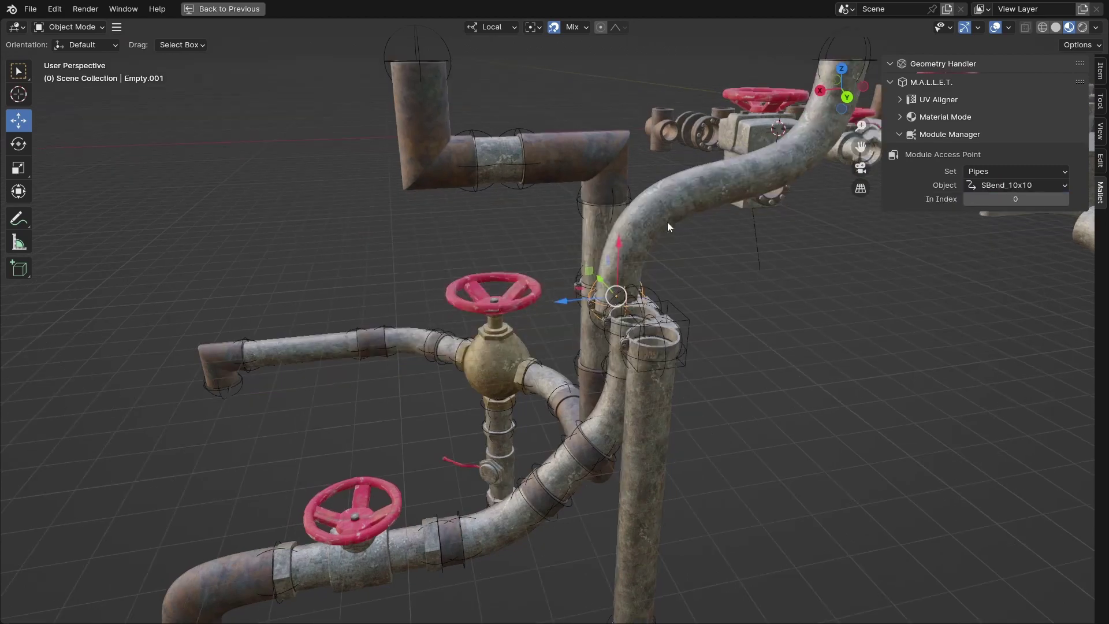
middle_drag(668, 221, 670, 191)
text(rz-90)
key(Return)
middle_drag(607, 272, 809, 80)
middle_drag(693, 359, 823, 320)
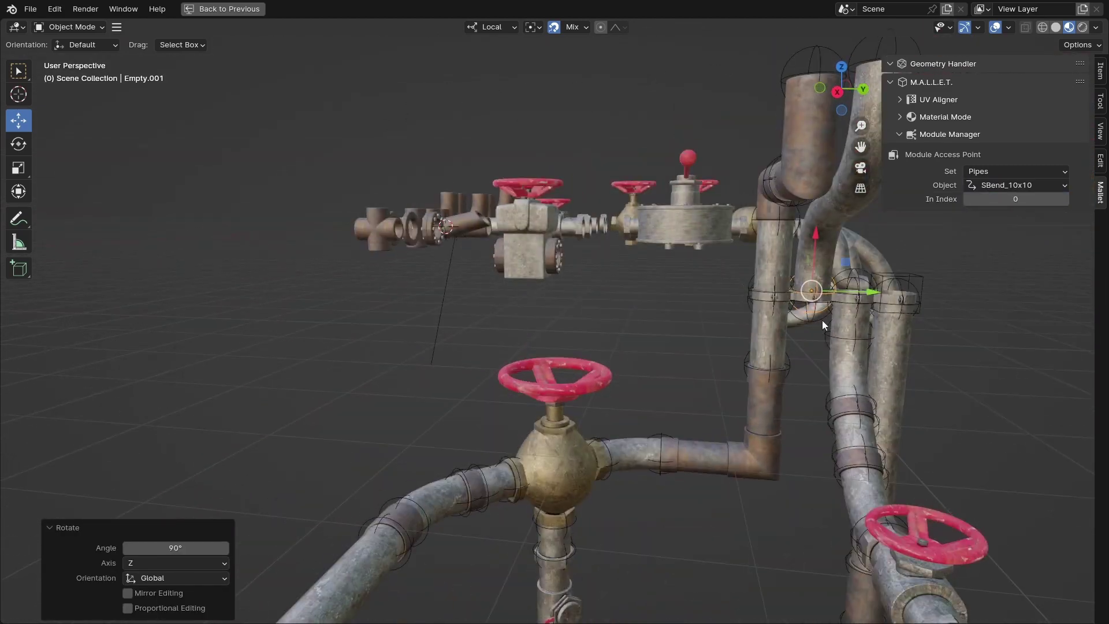
Try SBend_10x10 on the access point beneath the new S-bend and replace it with Bend90_10x10
click(822, 320)
click(991, 186)
click(347, 223)
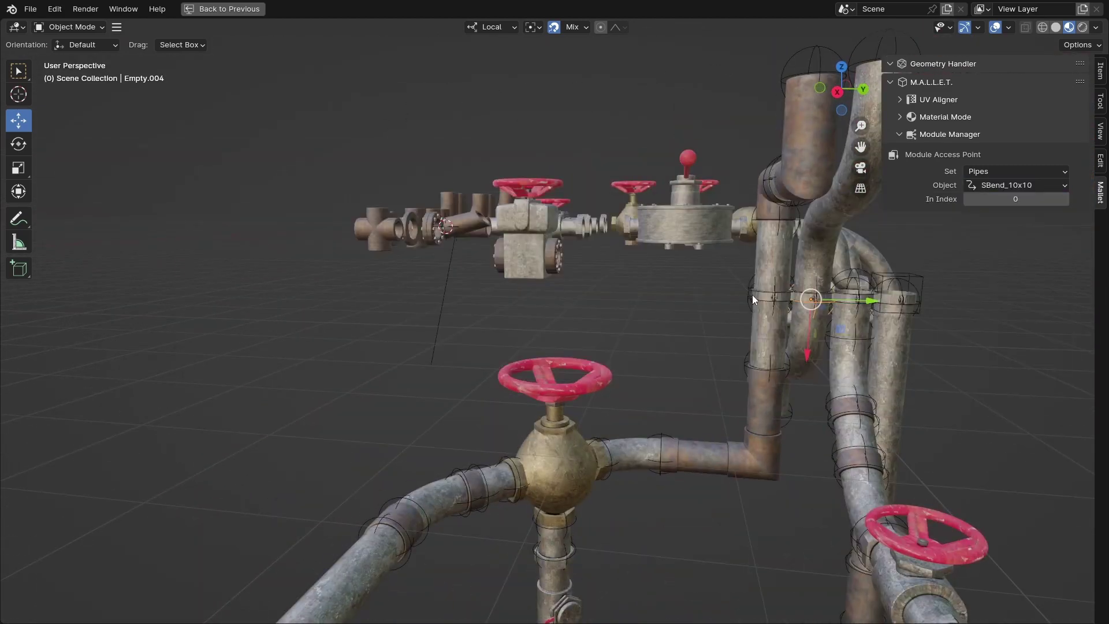
mouse_move(752, 294)
middle_down()
mouse_move(678, 298)
mouse_move(742, 294)
middle_up()
click(1005, 185)
click(359, 239)
ctrl+scroll(1007, 185, down, 1)
ctrl+scroll(1007, 185, up, 1)
middle_drag(769, 346, 815, 376)
shift+middle_drag(815, 376, 681, 277)
scroll(682, 324, up, 2)
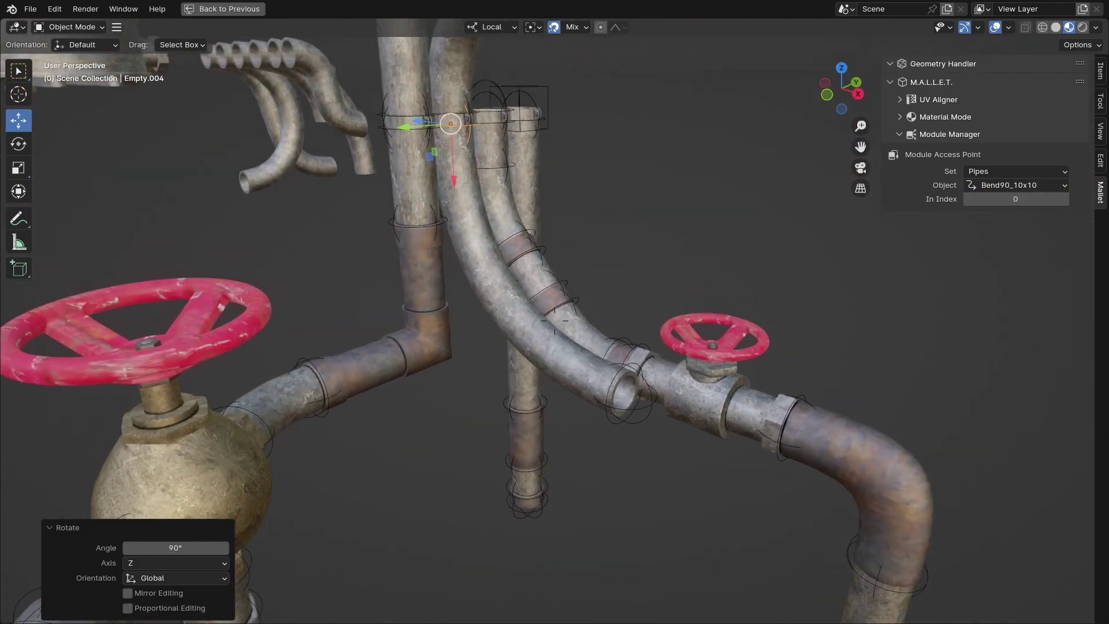
scroll(664, 347, down, 2)
Attach Coupling_Ridged_4m to the lower end of the large 90° bend
click(626, 367)
click(1006, 186)
mouse_move(725, 314)
middle_down()
mouse_move(751, 295)
mouse_move(699, 301)
mouse_move(716, 329)
middle_up()
click(682, 266)
Attach SBend_5x5 to the end of the ridged coupling and rotate its access point 90° about local X
click(668, 402)
click(1005, 186)
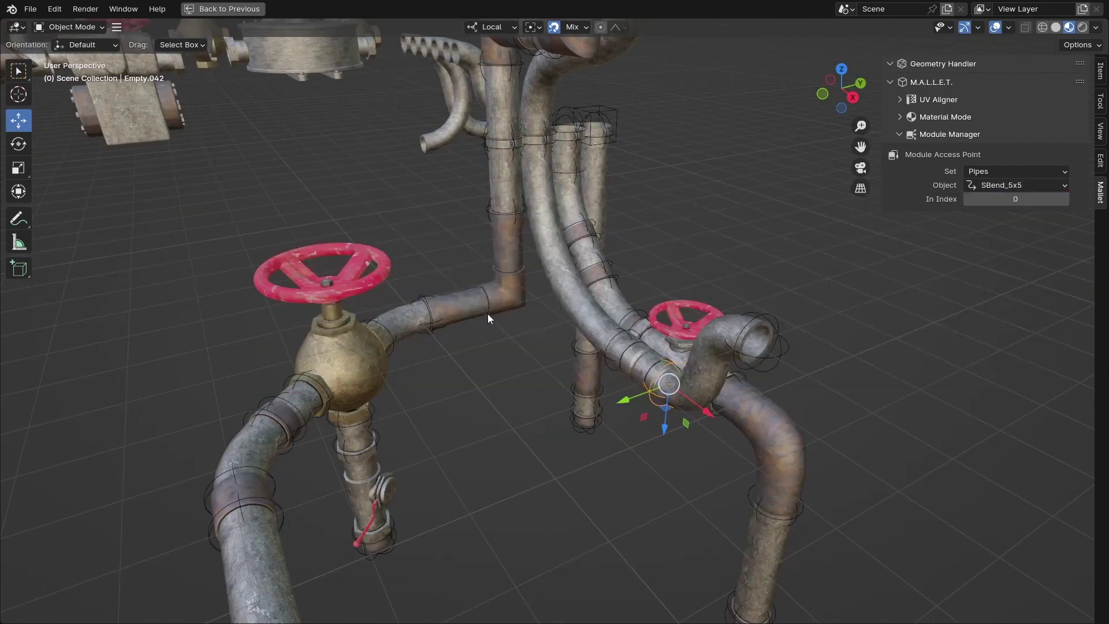
text(rx)
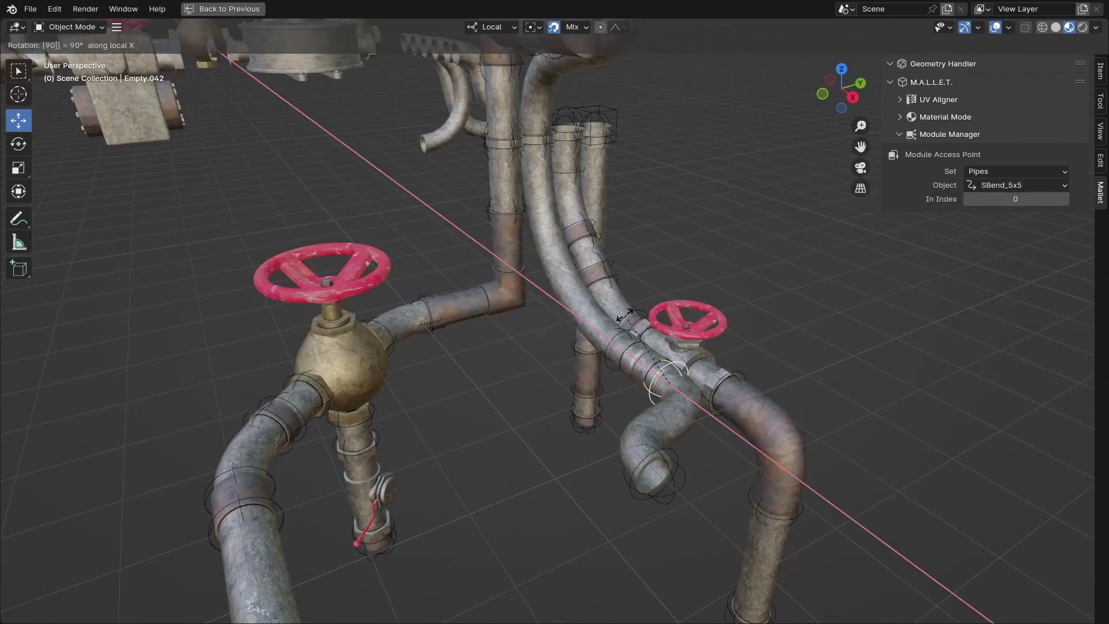
text(90)
key(Return)
middle_drag(555, 320, 508, 317)
Attach Spherical_Coupling to the open end of the small S-bend
click(642, 417)
click(1001, 186)
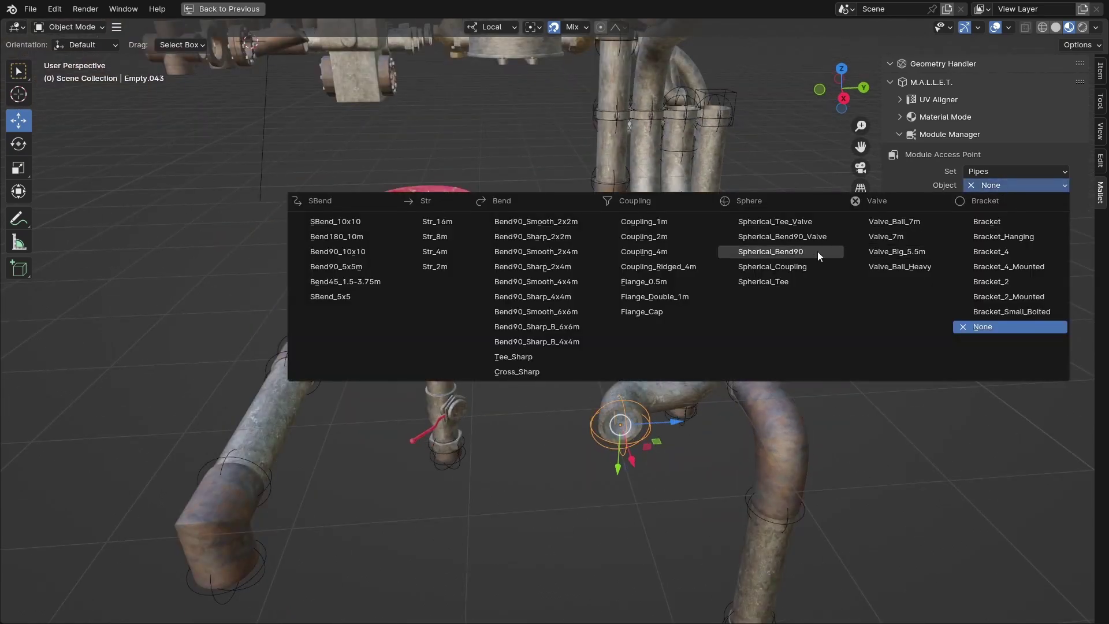
click(801, 268)
scroll(589, 370, down, 1)
middle_drag(578, 370, 502, 352)
Attach Str_4m to the top of the third vertical pipe and add a handwheel valve at its end
click(327, 420)
middle_drag(711, 257, 661, 254)
scroll(659, 248, up, 3)
click(601, 208)
middle_drag(637, 205, 670, 220)
scroll(583, 259, up, 3)
click(581, 262)
click(1011, 186)
click(435, 251)
click(1011, 185)
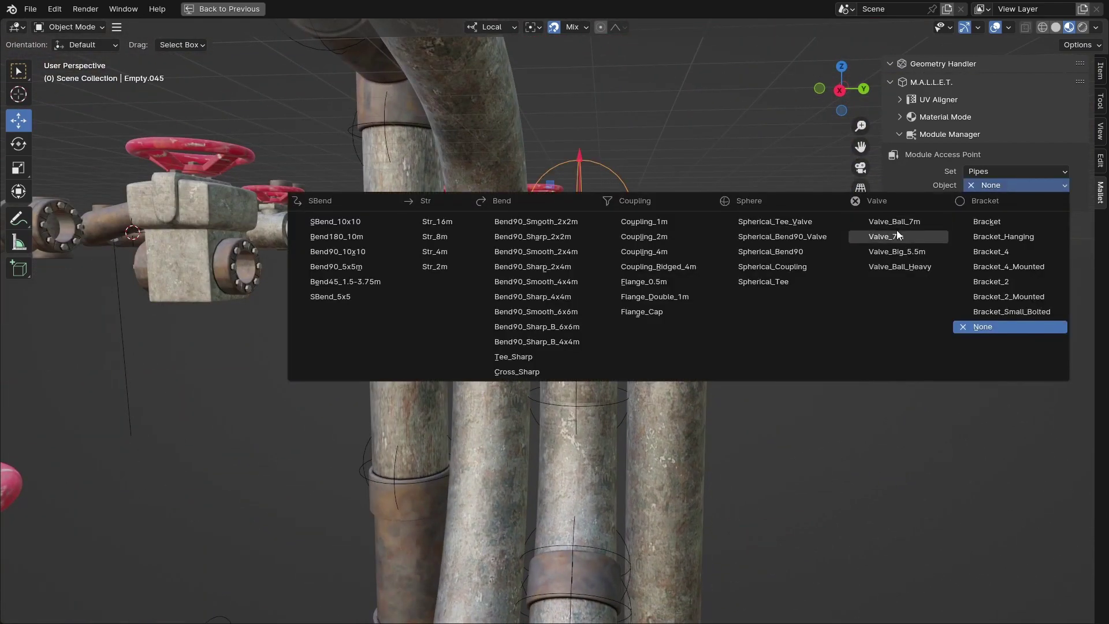
click(863, 251)
Rotate the new upper valve about the axis of its vertical pipe
middle_drag(554, 321, 601, 382)
scroll(607, 324, down, 2)
shift+middle_drag(610, 322, 838, 249)
ctrl+scroll(1000, 189, up, 1)
key(r)
key(z)
middle_drag(947, 249, 901, 307)
key(x)
click(885, 299)
click(884, 299)
click(687, 422)
right_drag(554, 320, 497, 399)
click(616, 398)
key(g)
right_click(612, 404)
key(g)
click(301, 265)
middle_drag(302, 266, 734, 173)
click(759, 281)
Attach Str_2m to the spherical coupling's outlet and rotate its access point so the pipe continues straight outward
scroll(814, 271, down, 3)
click(563, 388)
middle_drag(716, 324, 757, 362)
click(1003, 185)
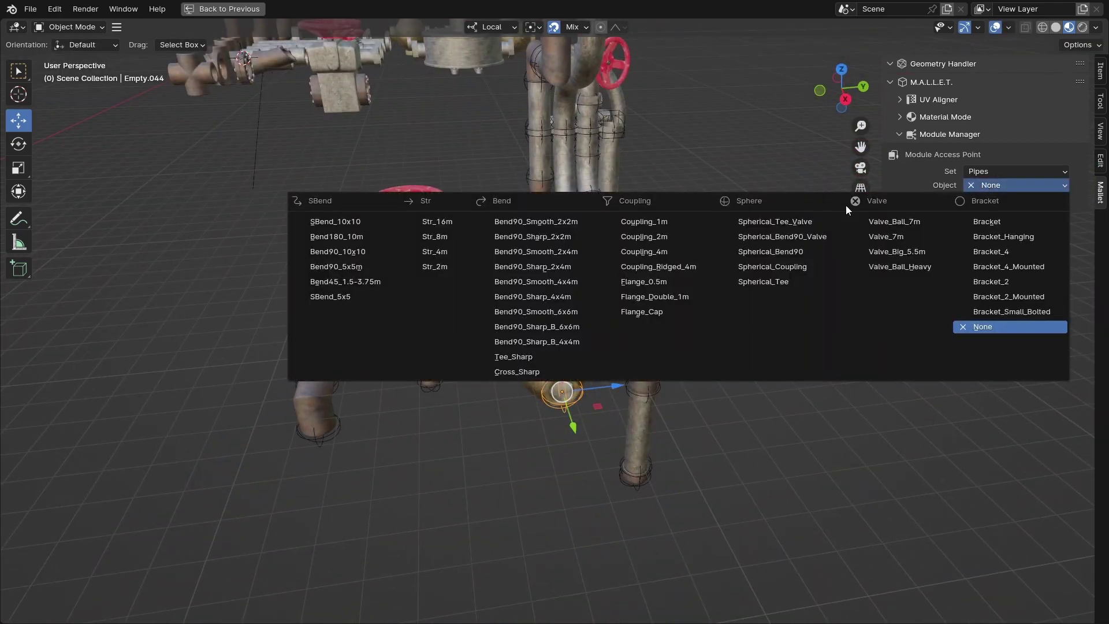
click(435, 268)
middle_drag(435, 268, 698, 331)
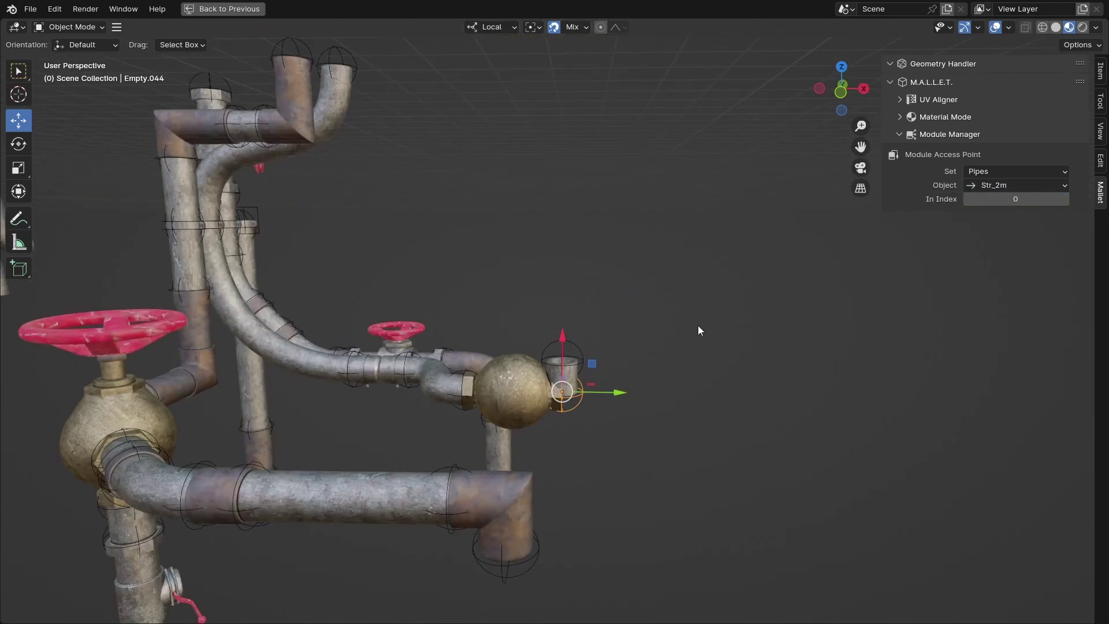
key(Return)
Attach Coupling_1m to the end of the short pipe on the spherical coupling
click(607, 393)
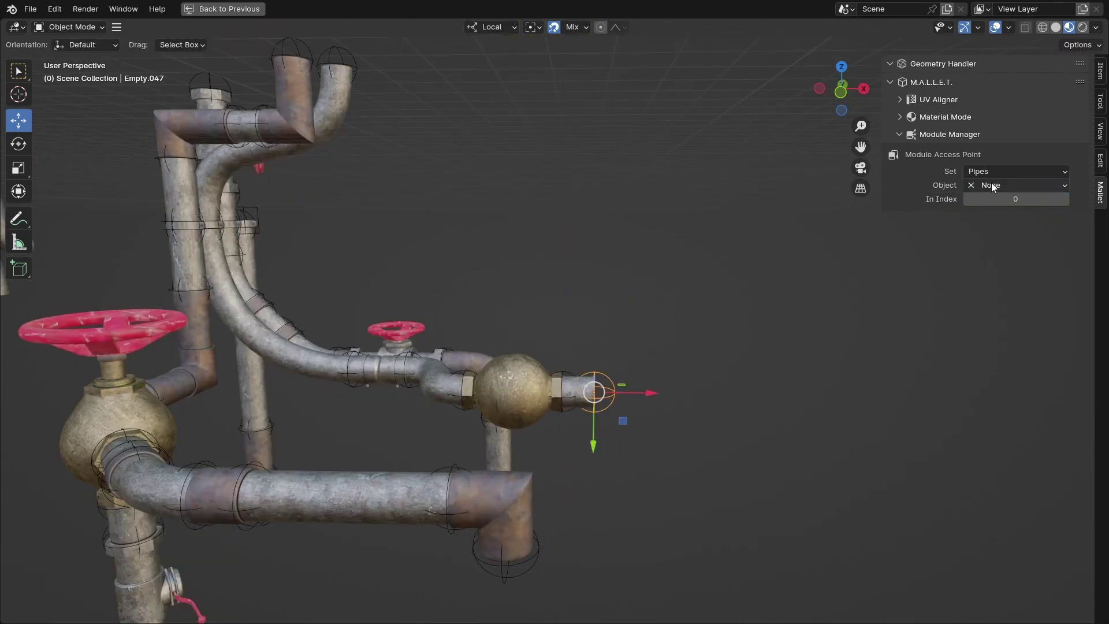
click(993, 186)
click(711, 246)
middle_drag(711, 245, 755, 327)
Attach Bend90_Smooth_2x2m to the coupling's free end and rotate its access point 180° about local X
click(1002, 185)
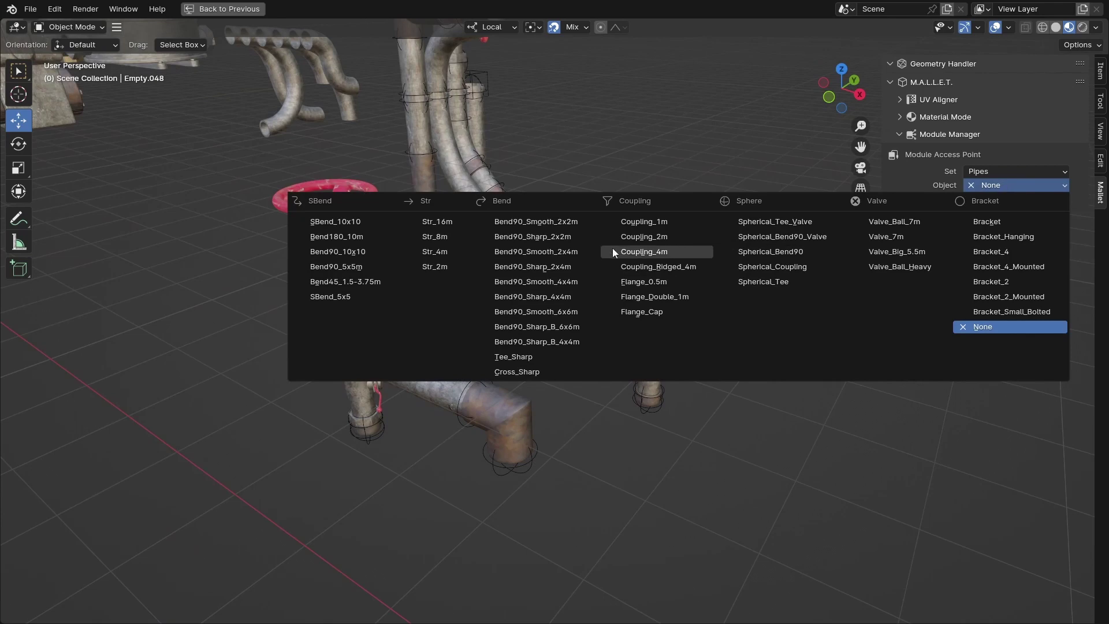
click(538, 223)
key(r)
key(shift+y)
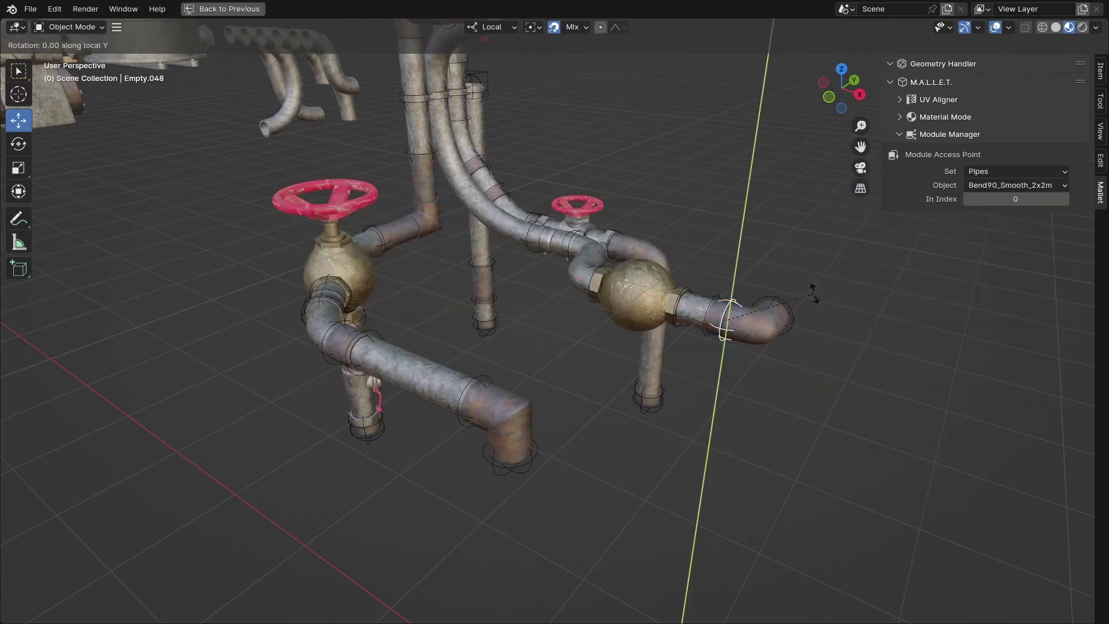
key(Return)
middle_drag(813, 294, 760, 372)
scroll(665, 318, up, 6)
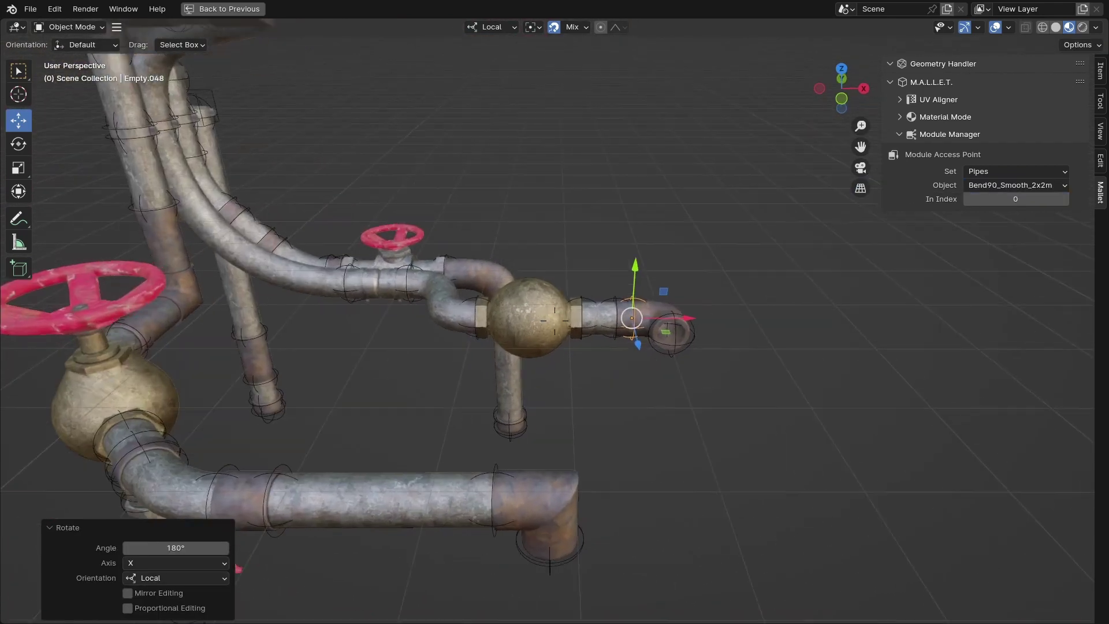
drag(675, 251, 669, 243)
key(Delete)
Replace Coupling_1m on the short straight pipe with Bend90_Smooth_2x2m and rotate its access point 180° about local X
click(591, 308)
click(586, 312)
click(1018, 187)
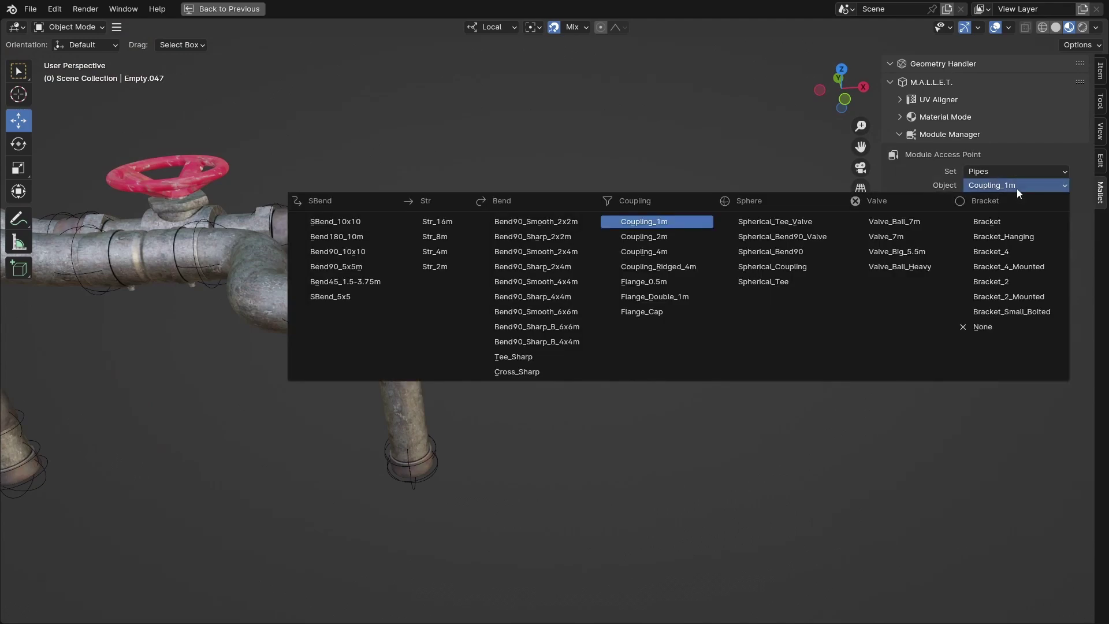
click(556, 225)
text(ry180)
key(Return)
middle_drag(750, 210, 670, 249)
scroll(670, 248, down, 3)
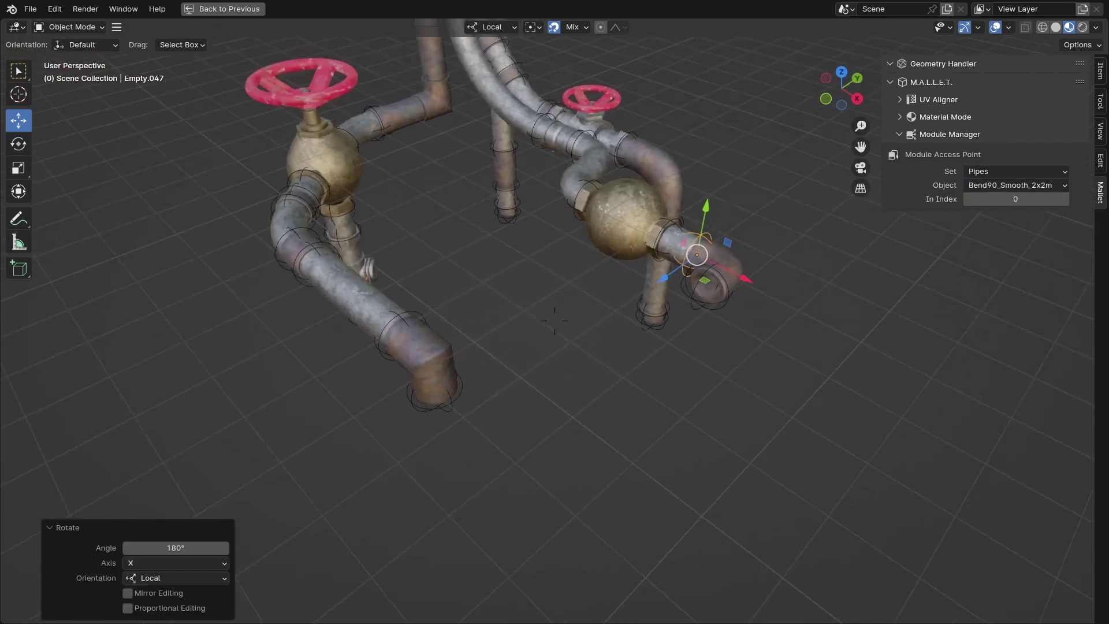
Attach Str_2m to the open end of the smooth 90° bend
scroll(693, 278, up, 1)
click(730, 295)
middle_drag(731, 293, 689, 301)
click(1017, 185)
click(439, 267)
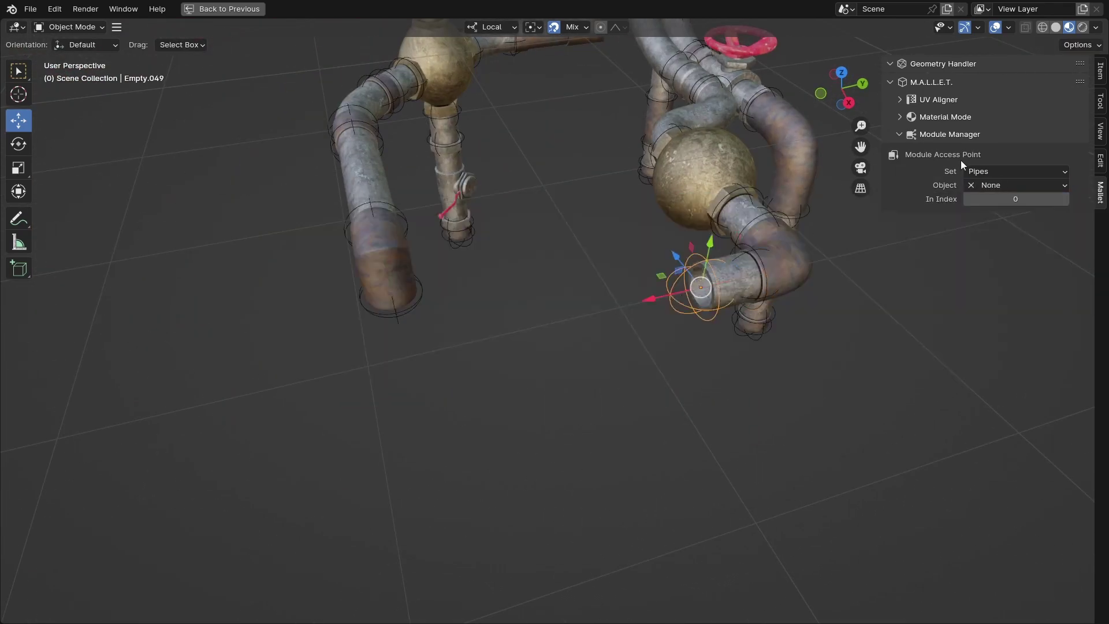
Try Valve_Ball_Heavy on the new straight pipe, rotate its access point -90° about X and undo that rotation
click(983, 185)
click(921, 266)
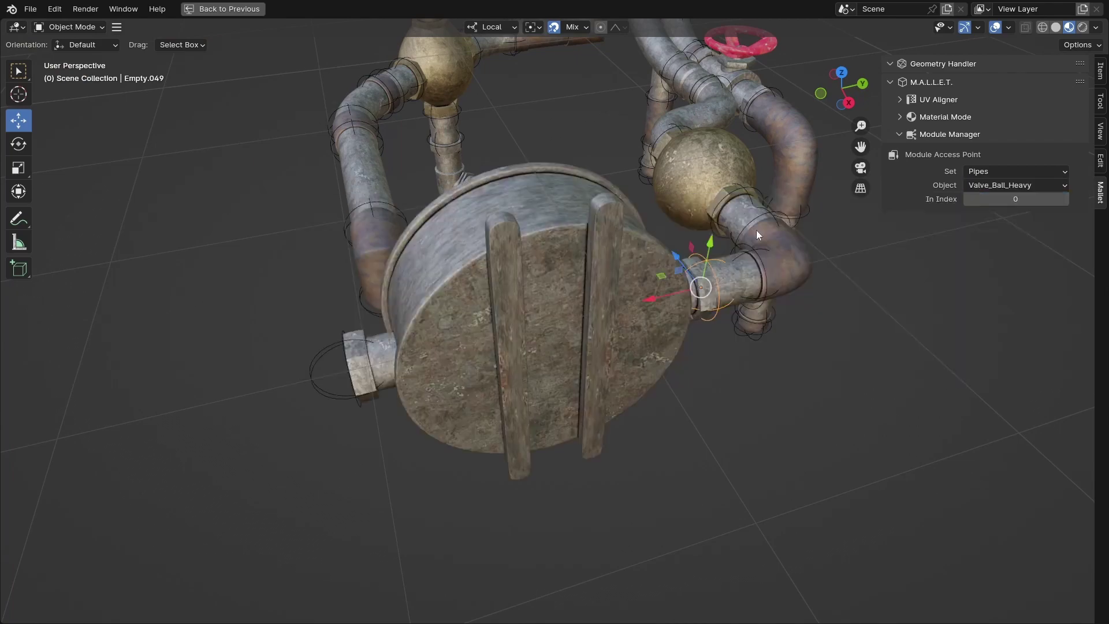
text(rx-90)
key(Return)
middle_drag(555, 237, 625, 206)
scroll(619, 177, down, 3)
key(ctrl+z)
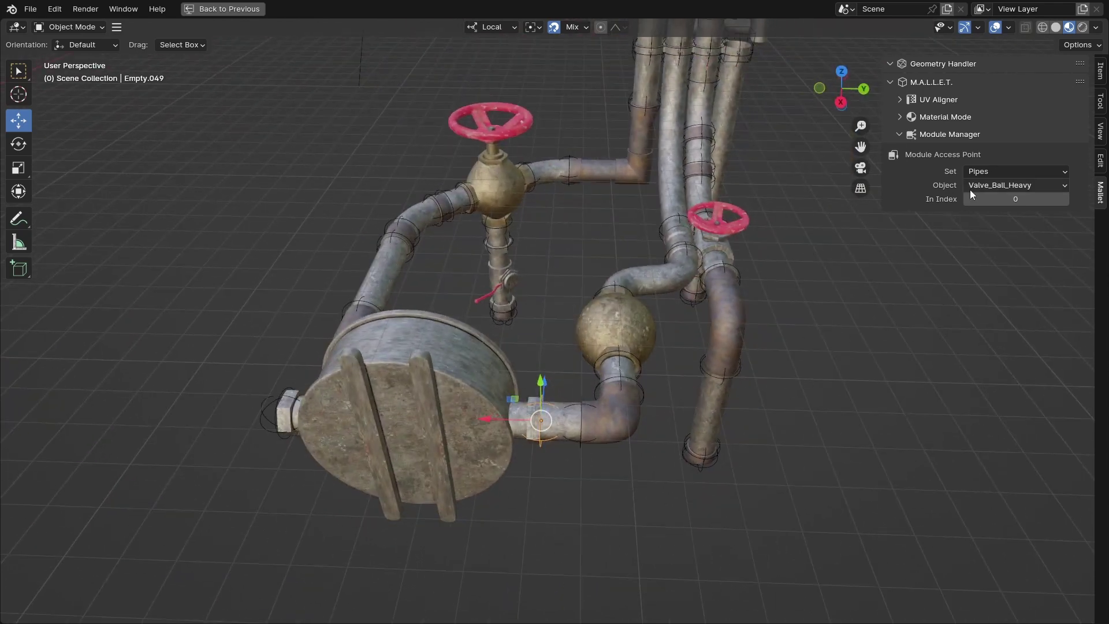
click(974, 187)
Rotate the sharp bend at the end of the long straight pipe 90° about local X
middle_drag(278, 232, 355, 254)
shift+middle_drag(356, 346, 391, 266)
scroll(390, 266, down, 2)
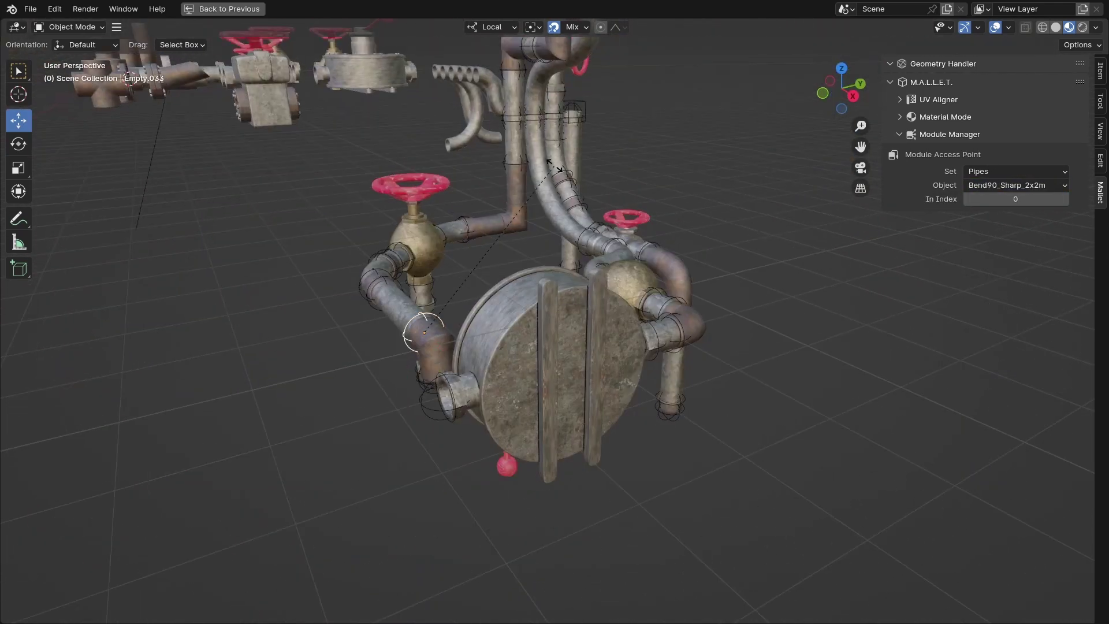
click(554, 169)
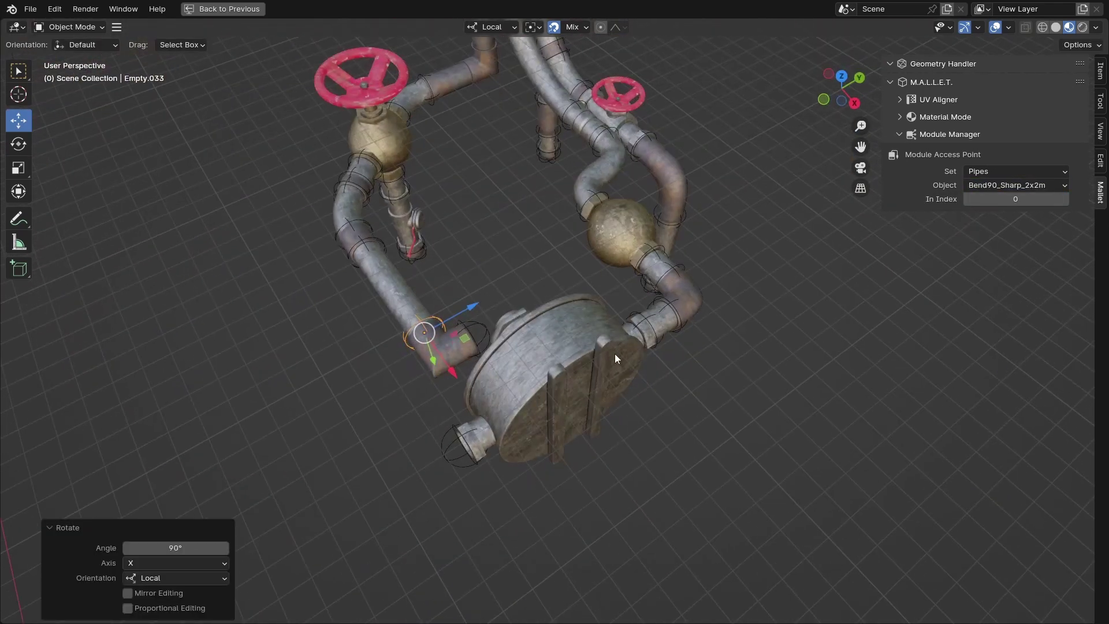
Replace the heavy ball valve with Bend90_Smooth_2x2m
click(615, 354)
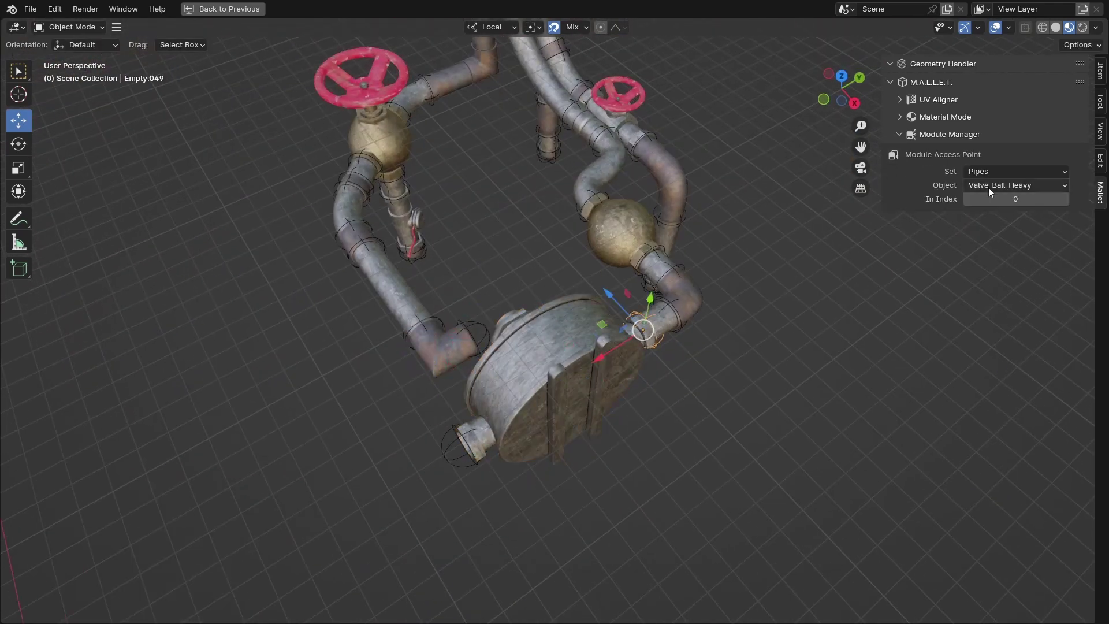
click(989, 186)
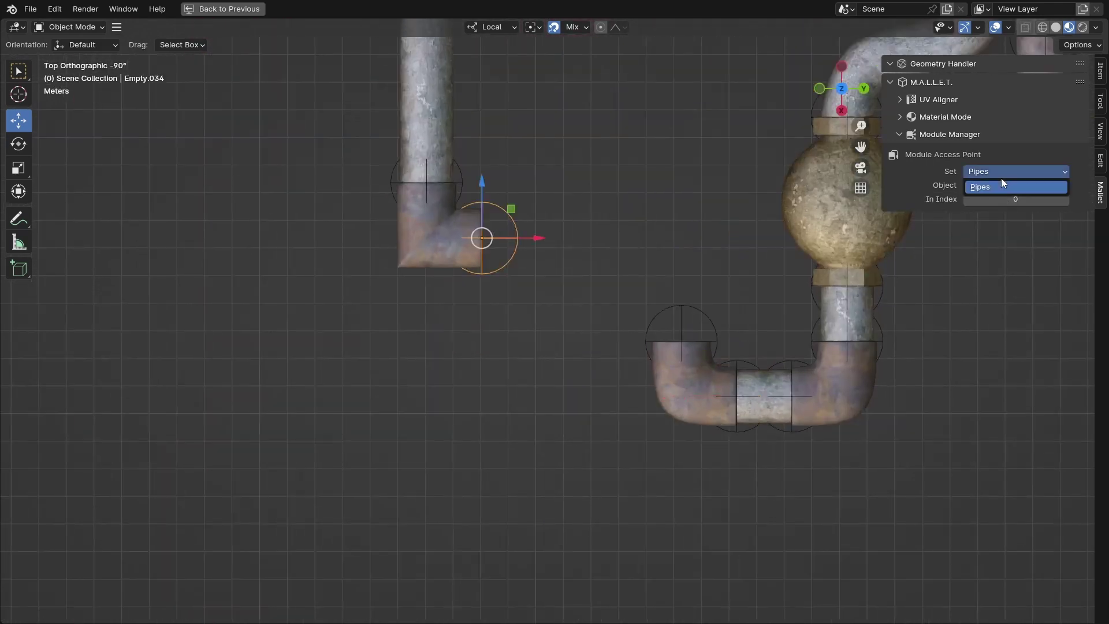
Try Valve_Ball_7m on the open end of the sharp bend
click(1002, 185)
click(996, 186)
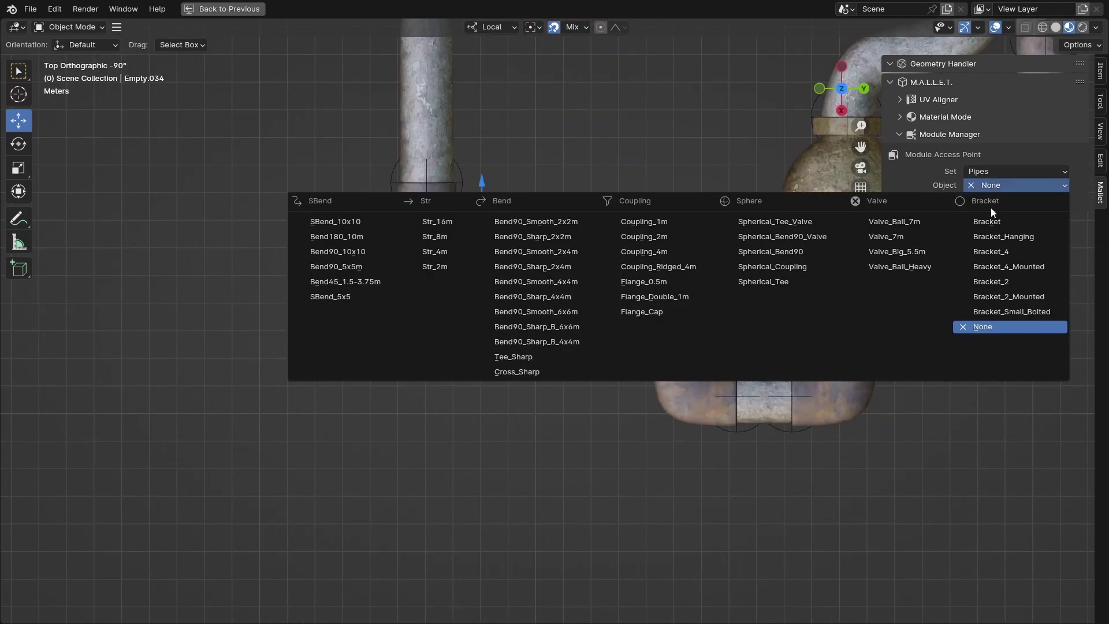
click(917, 225)
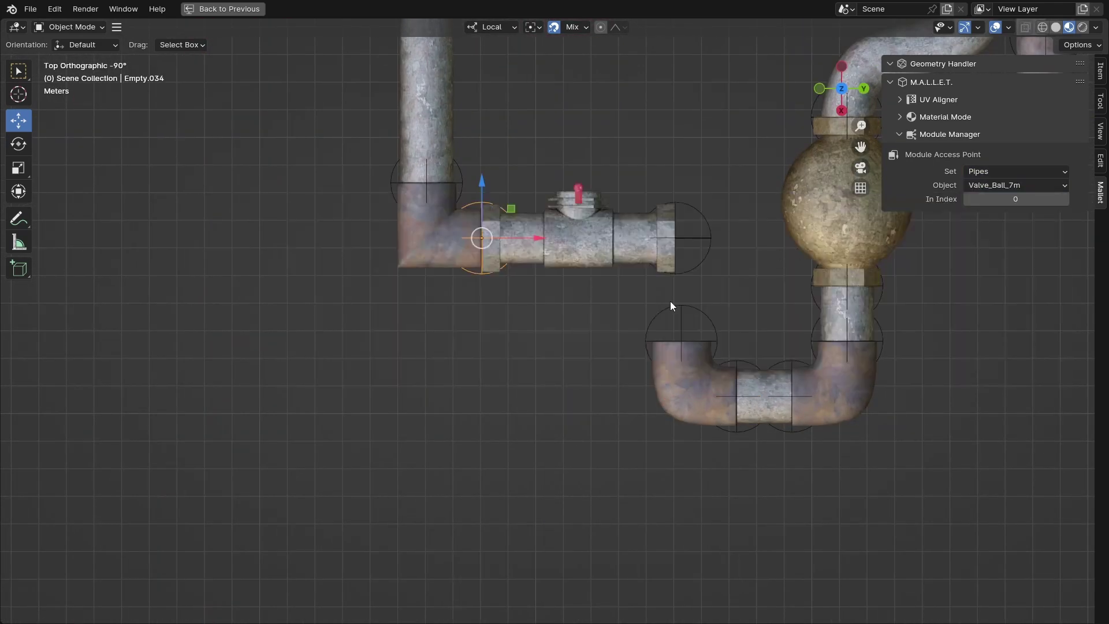
Try Bend90_Smooth_2x2m on the open end of the U-shaped run and replace it with Str_2m
click(1012, 187)
click(552, 224)
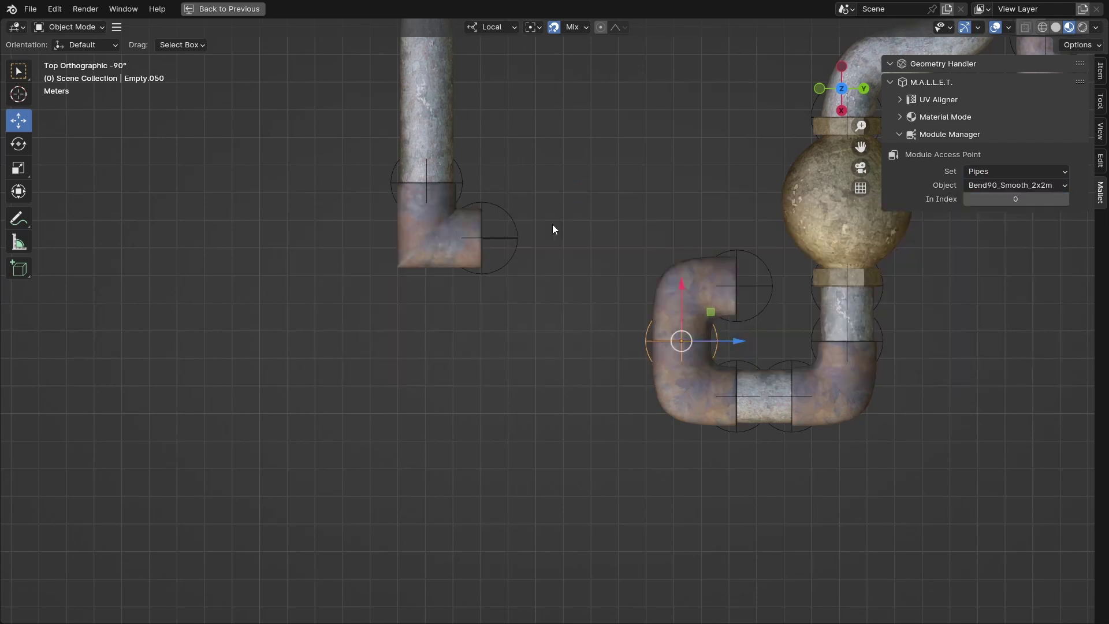
click(1009, 187)
click(444, 267)
Attach Bend90_Smooth_2x2m to the end of that straight pipe and rotate its access point 180°
click(677, 254)
click(1012, 187)
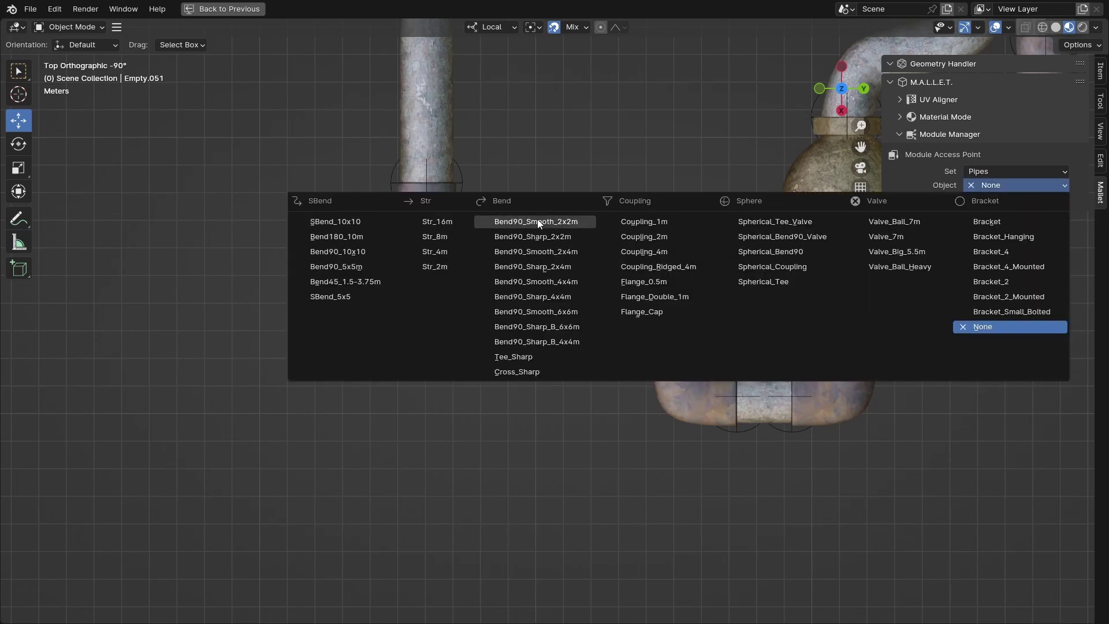
click(536, 219)
text(ry180)
key(Return)
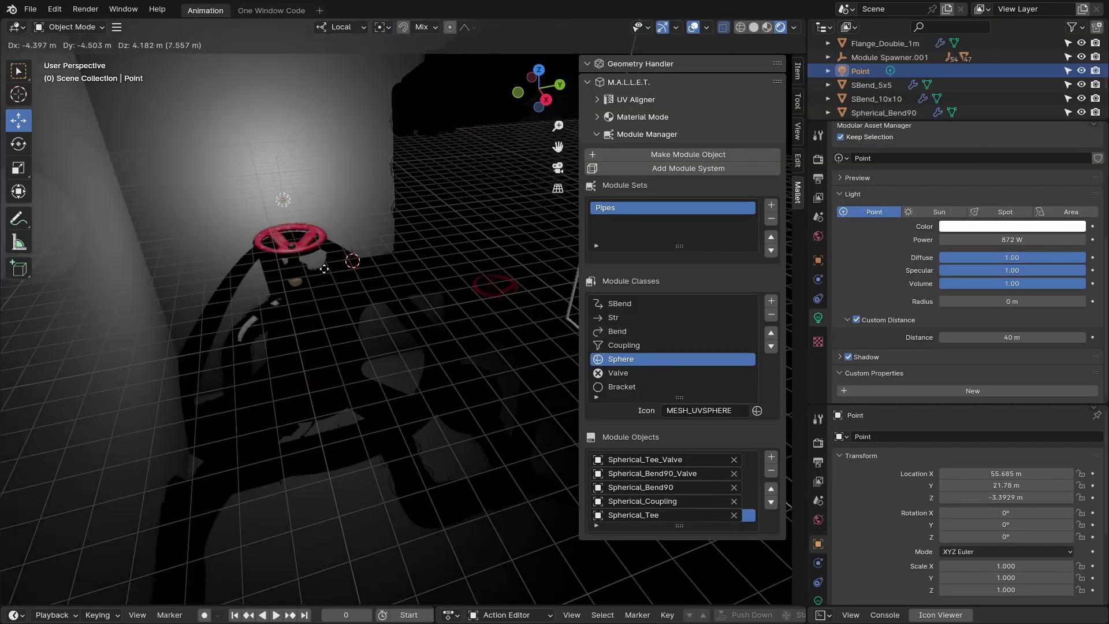
Cancel the current light move, maximize the 3D viewport and hide its overlays
right_click(389, 293)
key(ctrl+space)
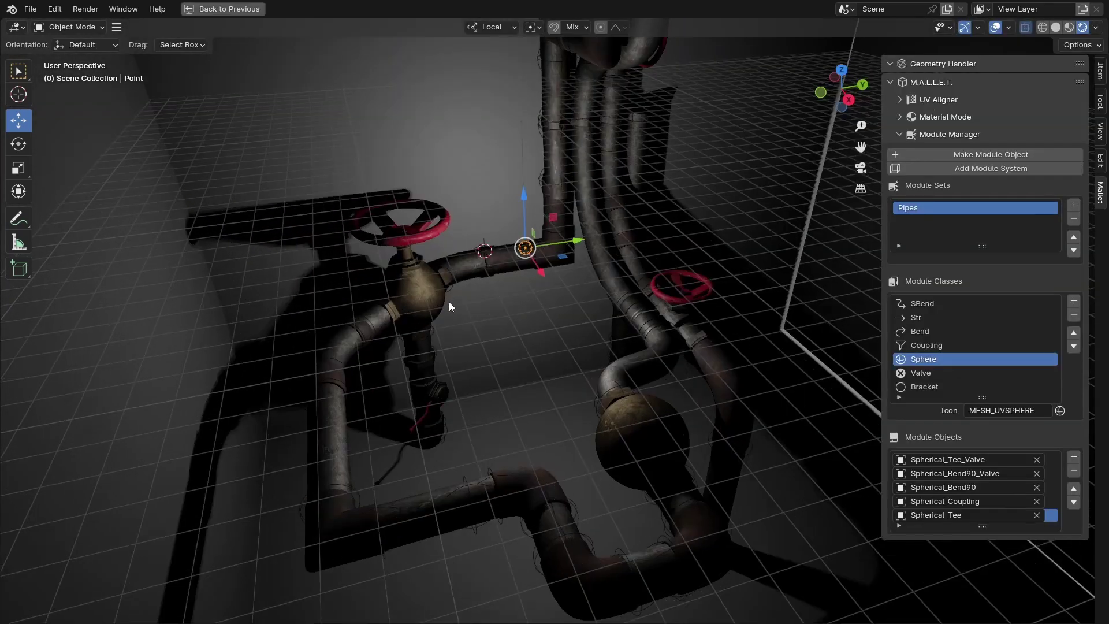
key(shift+alt+z)
Move the point light by about -3.31 m in X, -7.34 m in Y and 9.70 m in Z
middle_drag(449, 302, 438, 273)
key(g)
click(312, 155)
right_click(312, 155)
click(312, 154)
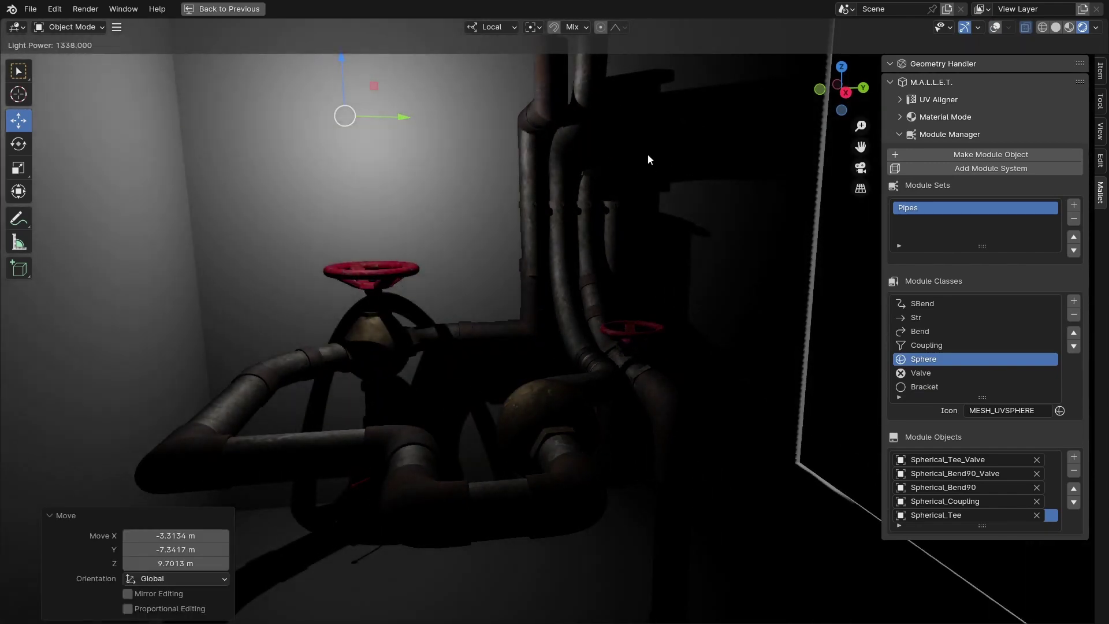
Raise the point light's power to over 1300 W and reposition the light above the spherical tee valve
click(670, 164)
key(g)
click(300, 144)
Duplicate the point light and place the copy on the far side of the pipe network
key(shift+d)
click(624, 213)
middle_drag(358, 295, 463, 281)
key(g)
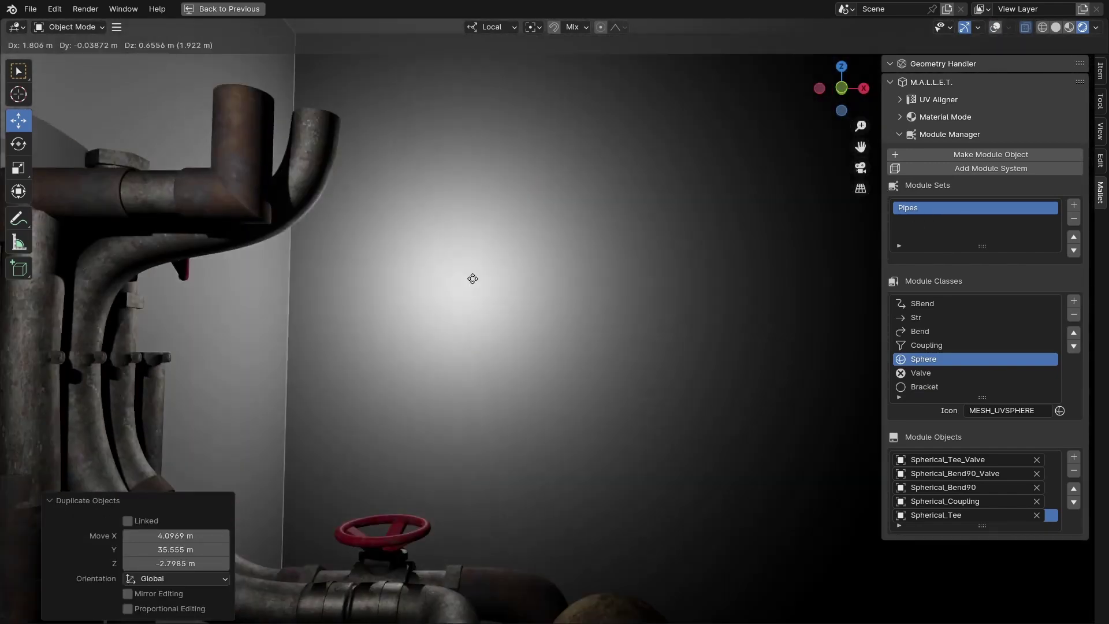
click(599, 226)
Reposition the duplicated point light near the vertical pipes, and hide the sidebar to clear the view
scroll(605, 218, down, 4)
scroll(605, 218, up, 4)
middle_drag(604, 218, 498, 220)
key(g)
click(485, 271)
key(n)
click(82, 514)
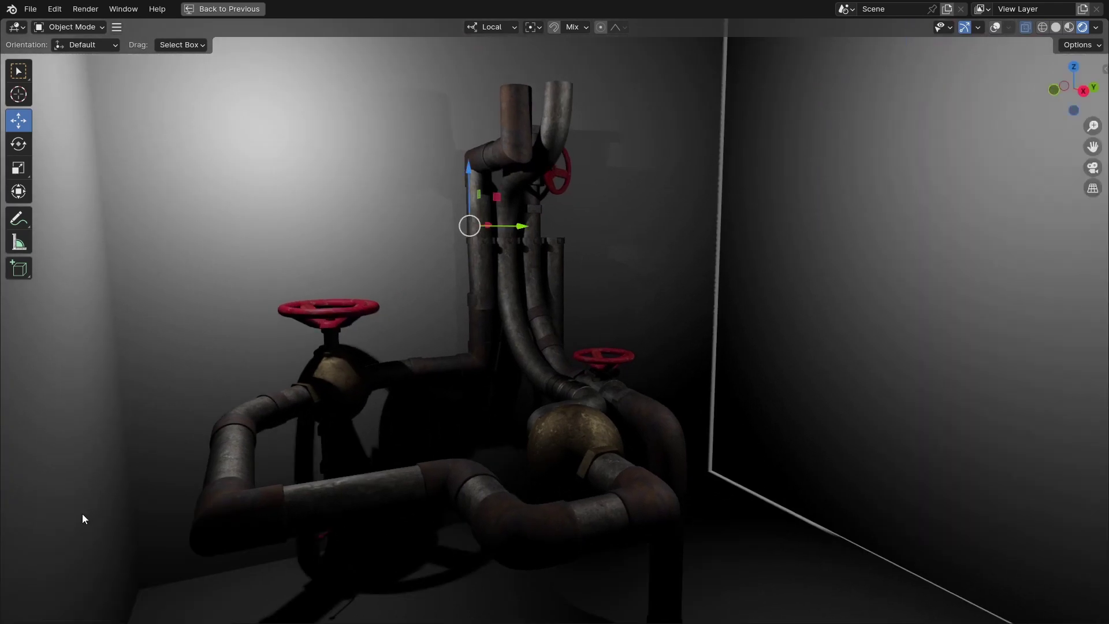
Compare the pipe scene in Material Preview shading with its lit Rendered shading
shift+middle_drag(405, 346, 413, 315)
middle_drag(644, 338, 621, 335)
mouse_move(621, 335)
shift+middle_down()
mouse_move(516, 308)
mouse_move(555, 320)
mouse_move(584, 312)
mouse_move(596, 358)
mouse_move(584, 313)
shift+middle_up()
key(z)
click(481, 364)
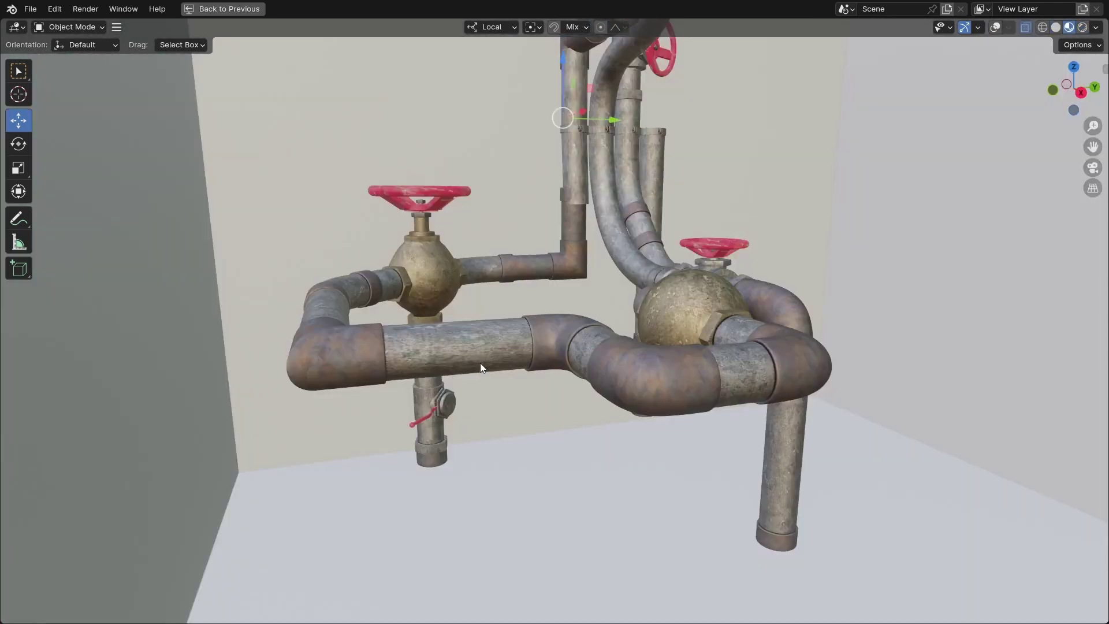
key(z)
click(467, 300)
Move the access point between the sharp bend and the vertical pipe above it by about 0.66 m along X
click(434, 191)
middle_drag(435, 191, 421, 217)
key(shift+grave)
key(w)
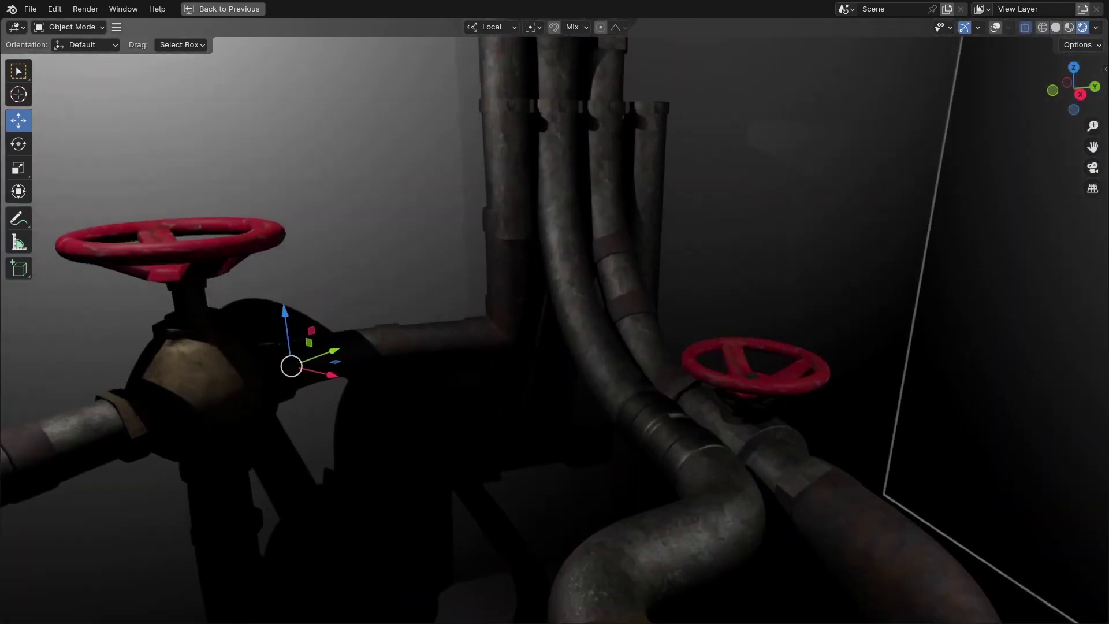
click(554, 146)
key(g)
right_click(557, 211)
click(556, 185)
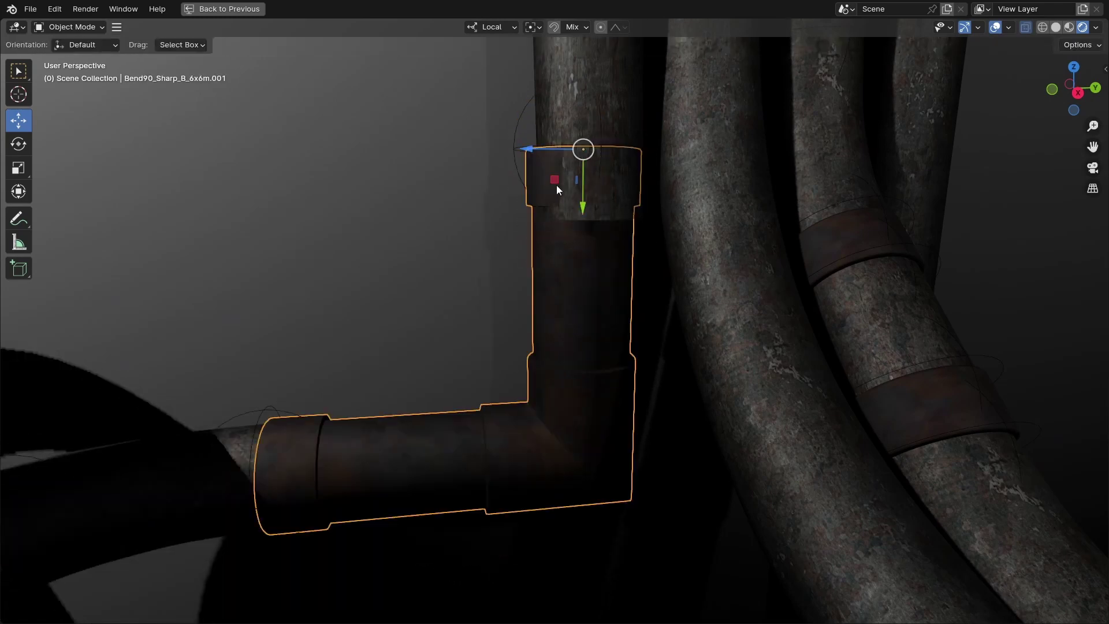
key(shift+grave)
key(s)
drag(559, 311, 564, 332)
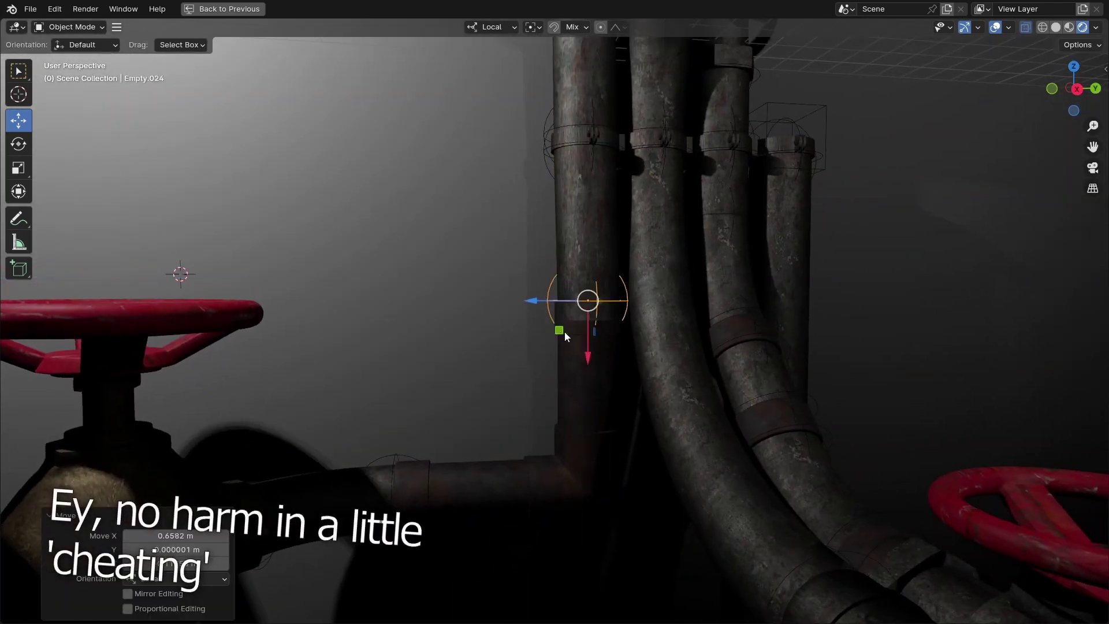
Hide the viewport overlays and examine the joined pipes and valves from the front of the scene
middle_drag(564, 332, 627, 306)
drag(627, 295, 638, 291)
key(shift+alt+z)
middle_drag(638, 291, 578, 315)
key(shift+grave)
key(s)
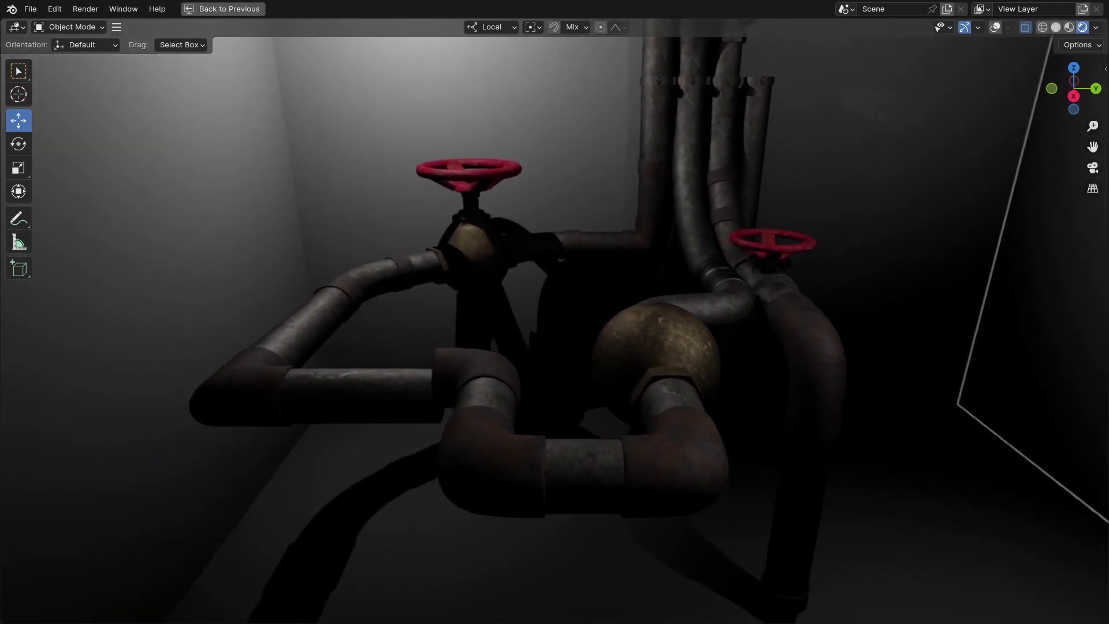
click(534, 353)
middle_drag(534, 349, 545, 325)
key(shift+alt+z)
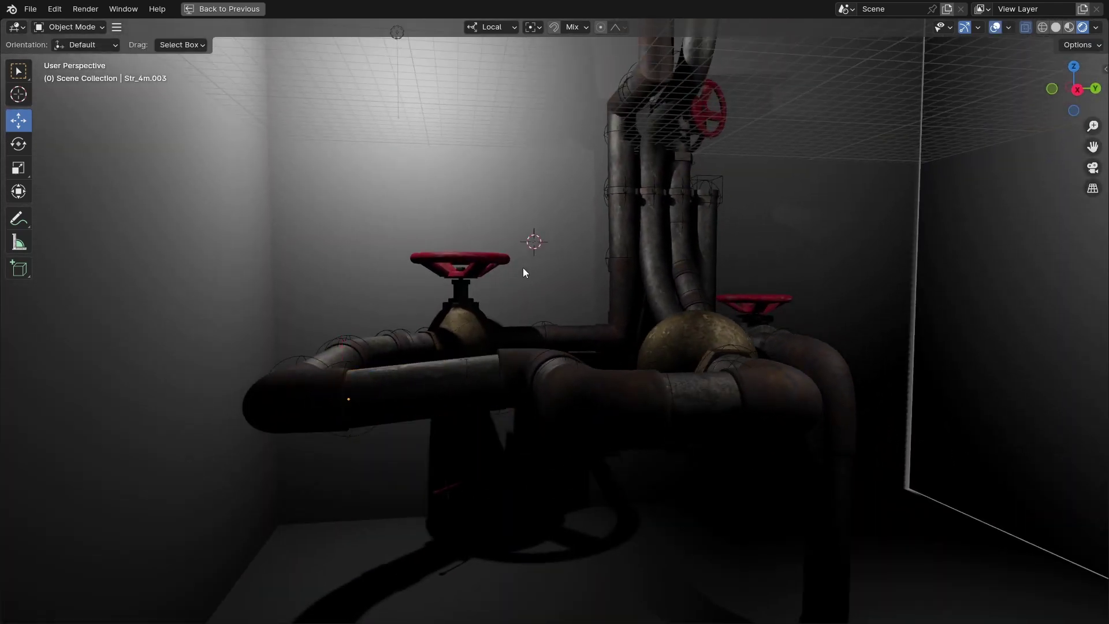
key(shift+alt+z)
Fly around the lit network to examine the underside, the shadows and the open upper pipe ends
middle_drag(524, 268, 518, 289)
shift+middle_drag(615, 334, 426, 275)
key(shift+grave)
key(d)
key(q)
key(w)
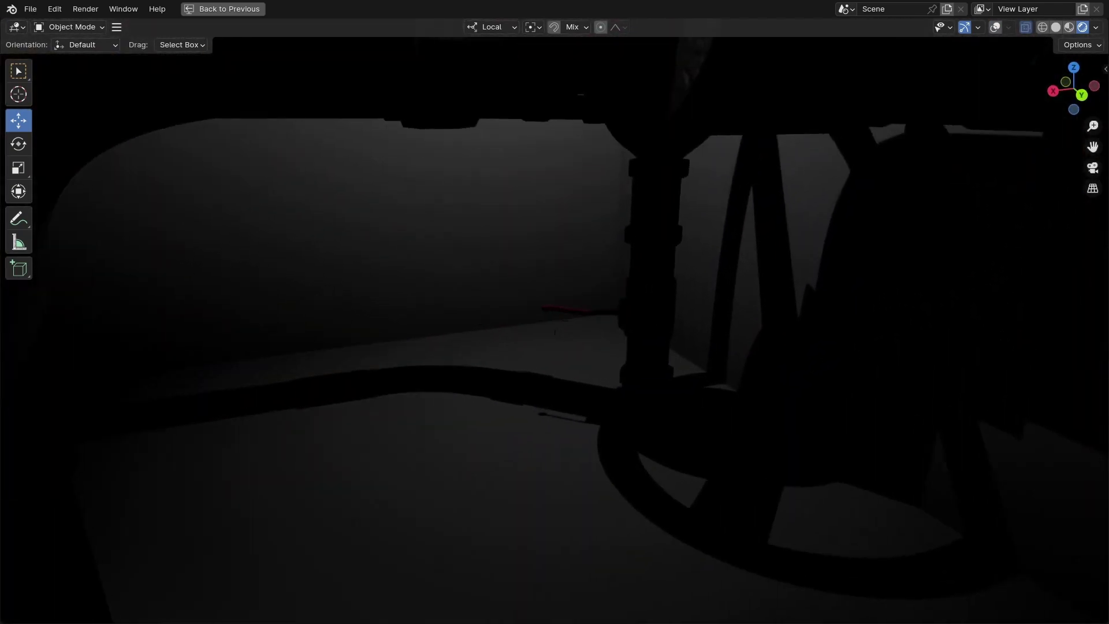
key(s)
key(e)
key(e)
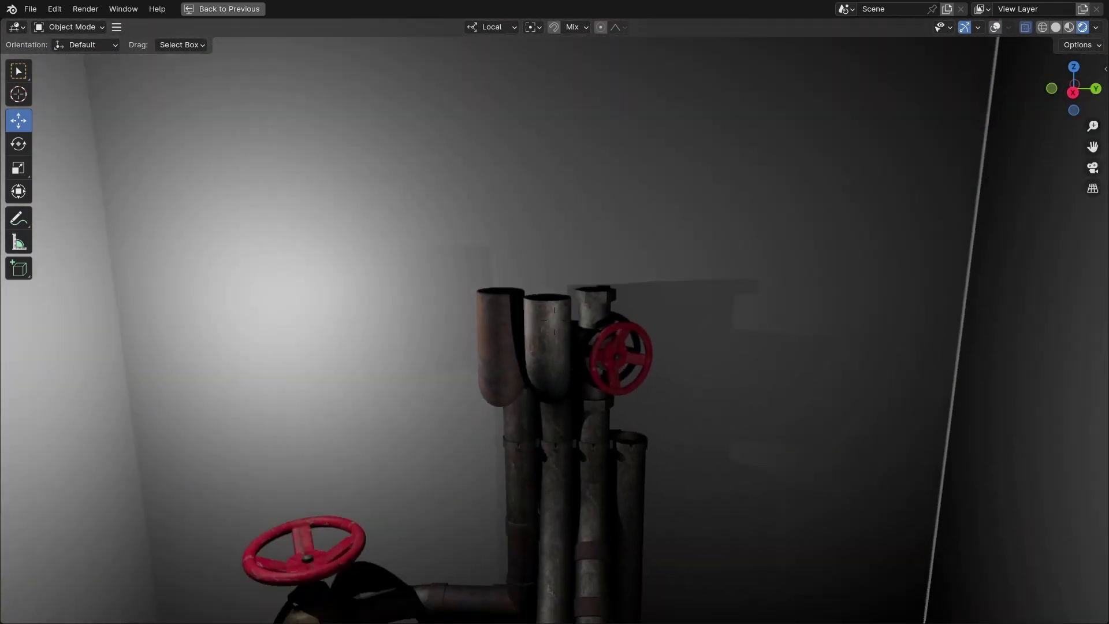
key(s)
click(490, 303)
key(shift+grave)
key(d)
key(w)
click(489, 306)
Show the overlays and attach Bracket_4_Mounted to the open access point above the red-wheeled valve on the vertical pipe
key(shift+alt+z)
click(724, 197)
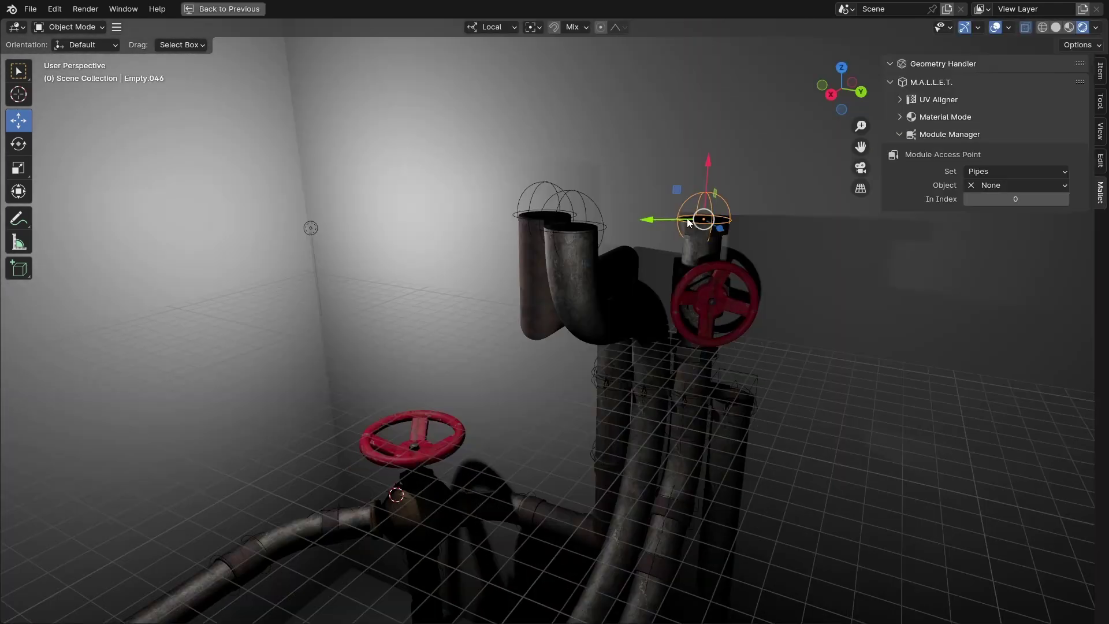
click(1001, 184)
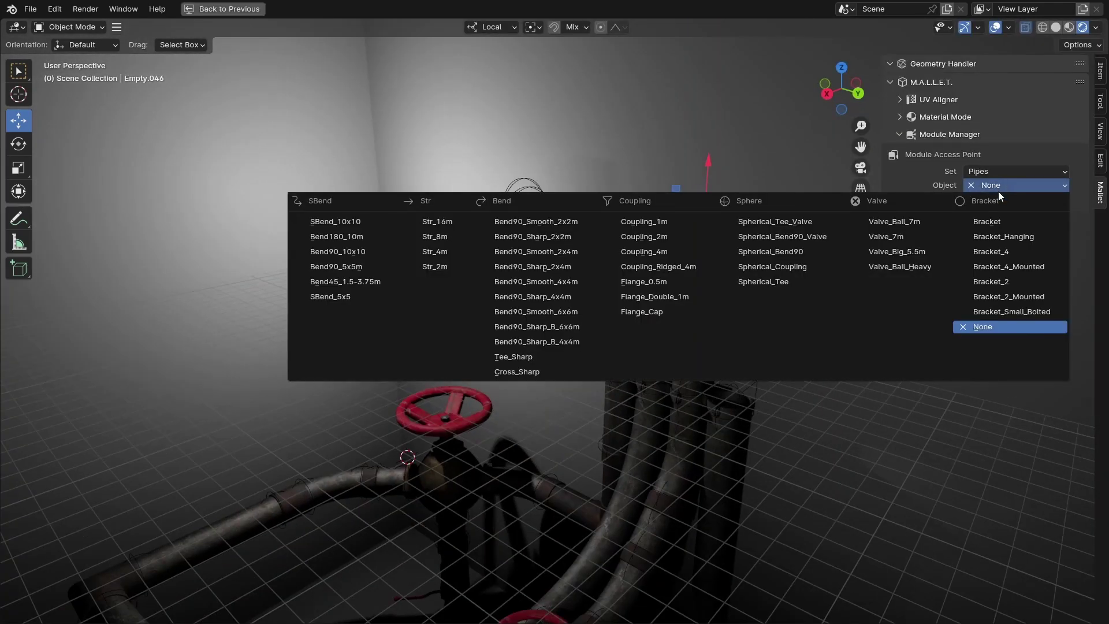
click(1000, 223)
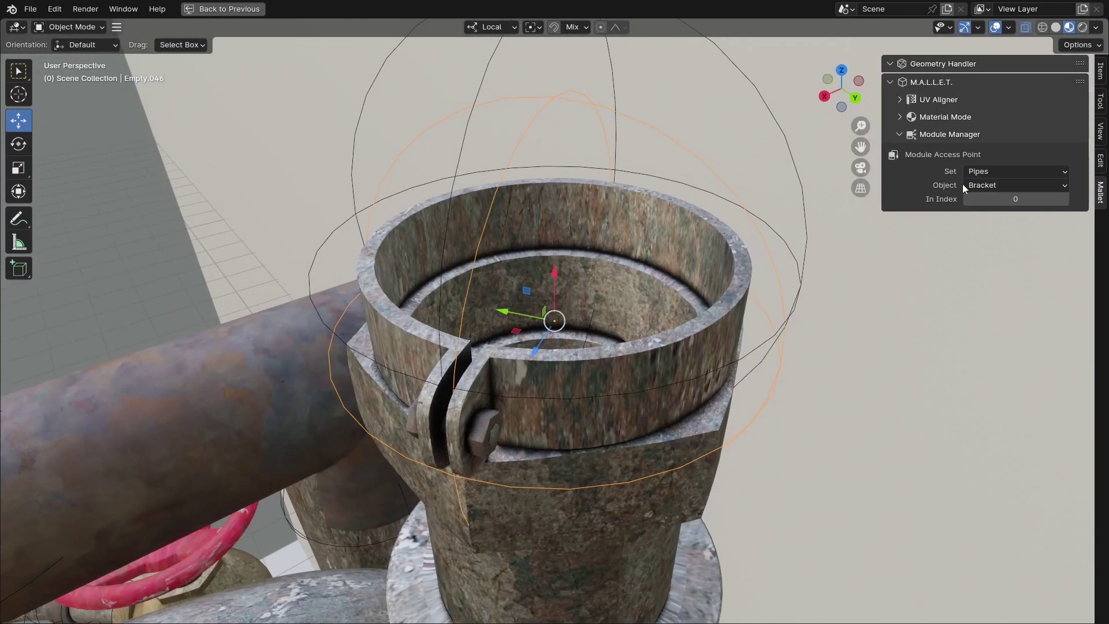
click(977, 185)
click(1008, 266)
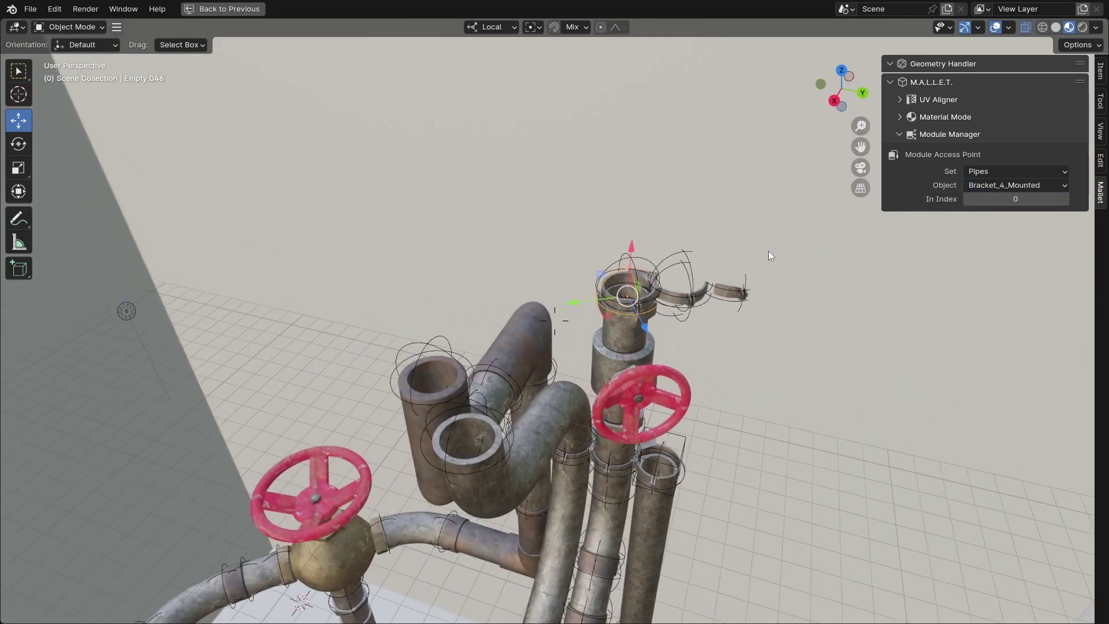
Rotate the mounted bracket's access point -31.6° about its local X axis and set its In Index to 2
key(r)
key(y)
key(y)
click(793, 354)
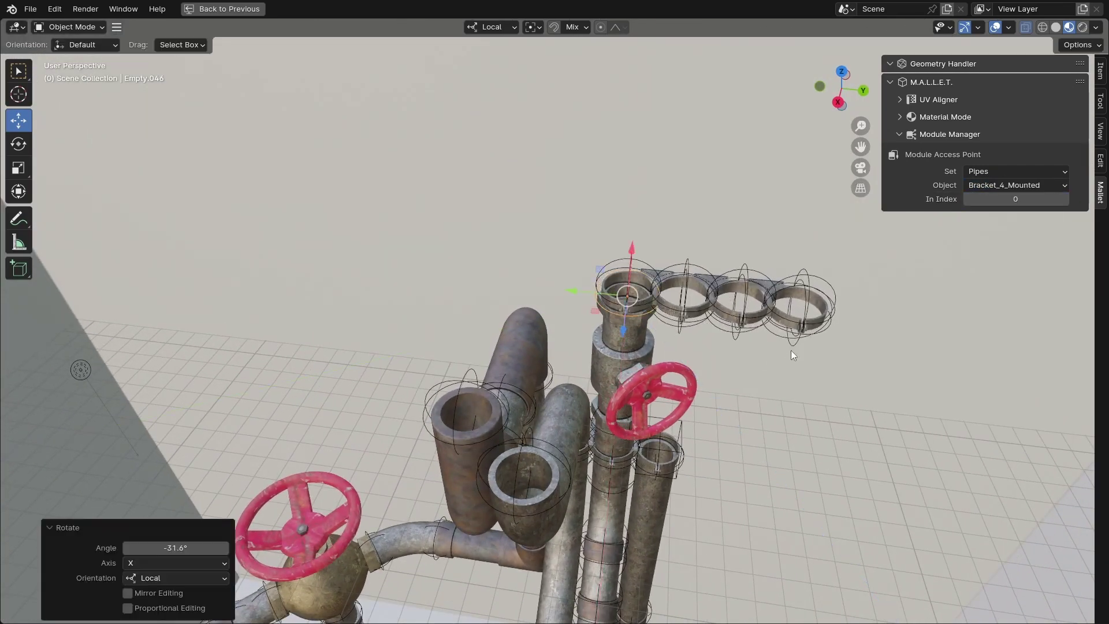
click(1066, 200)
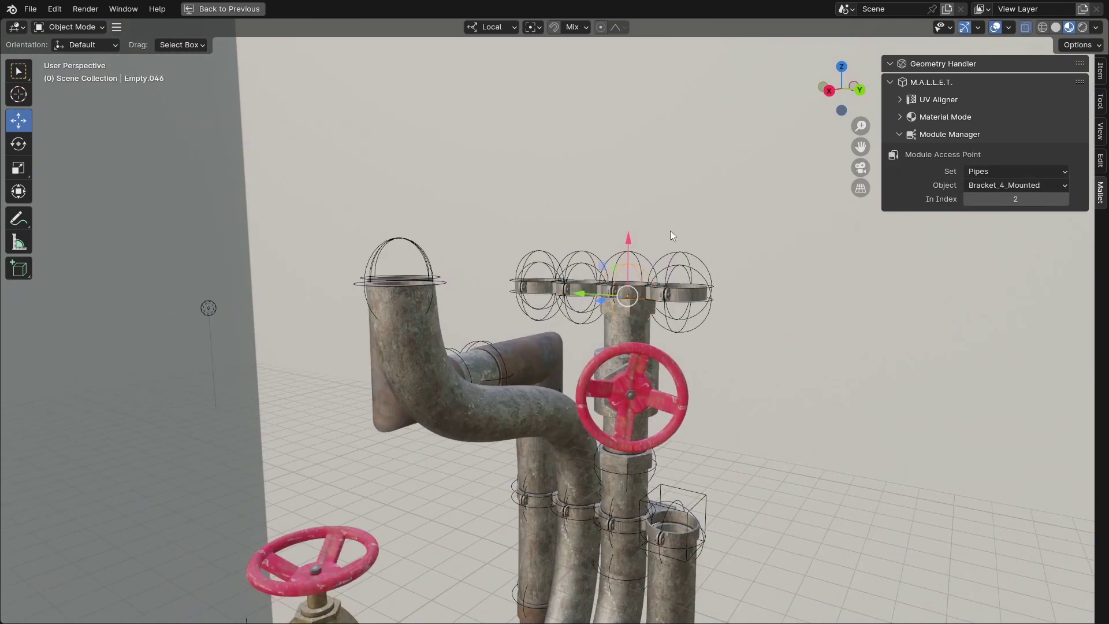
Attach Coupling_1m to the bracket's access point above the valve, and reopen its choice of module objects
click(991, 188)
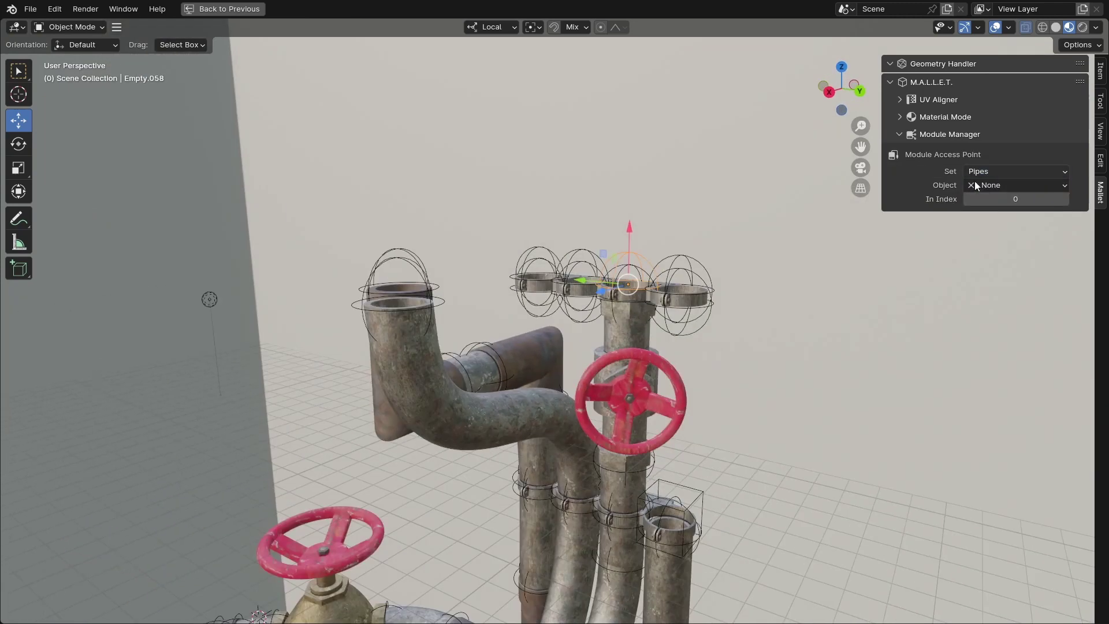
click(991, 184)
click(644, 221)
click(991, 185)
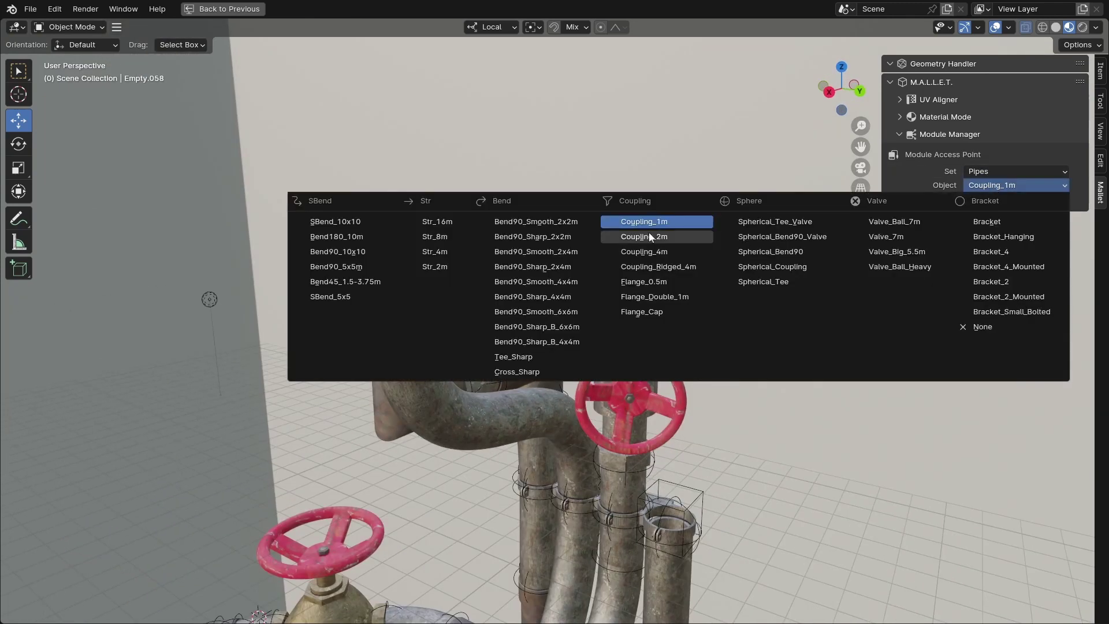